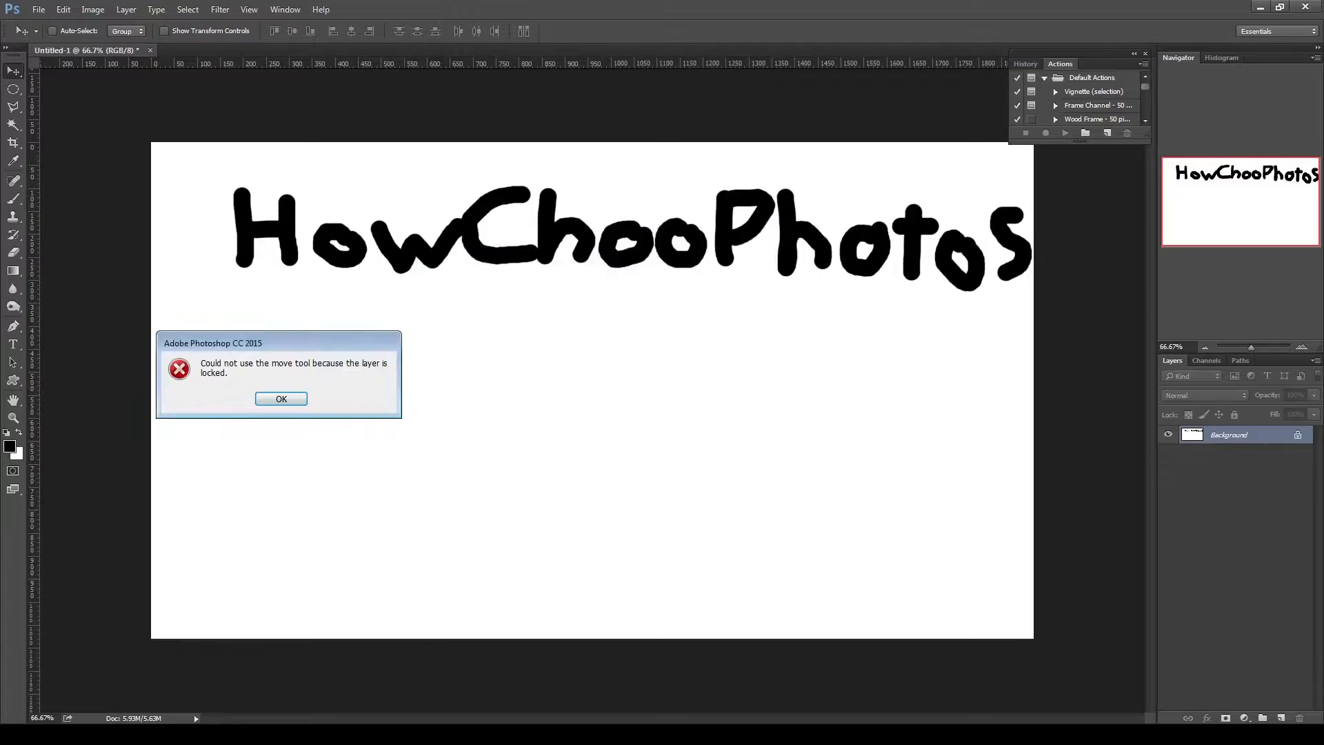
- Hand-paint the letters "hap" in black with the Brush beneath the HowChooPhotos lettering
key("Return")
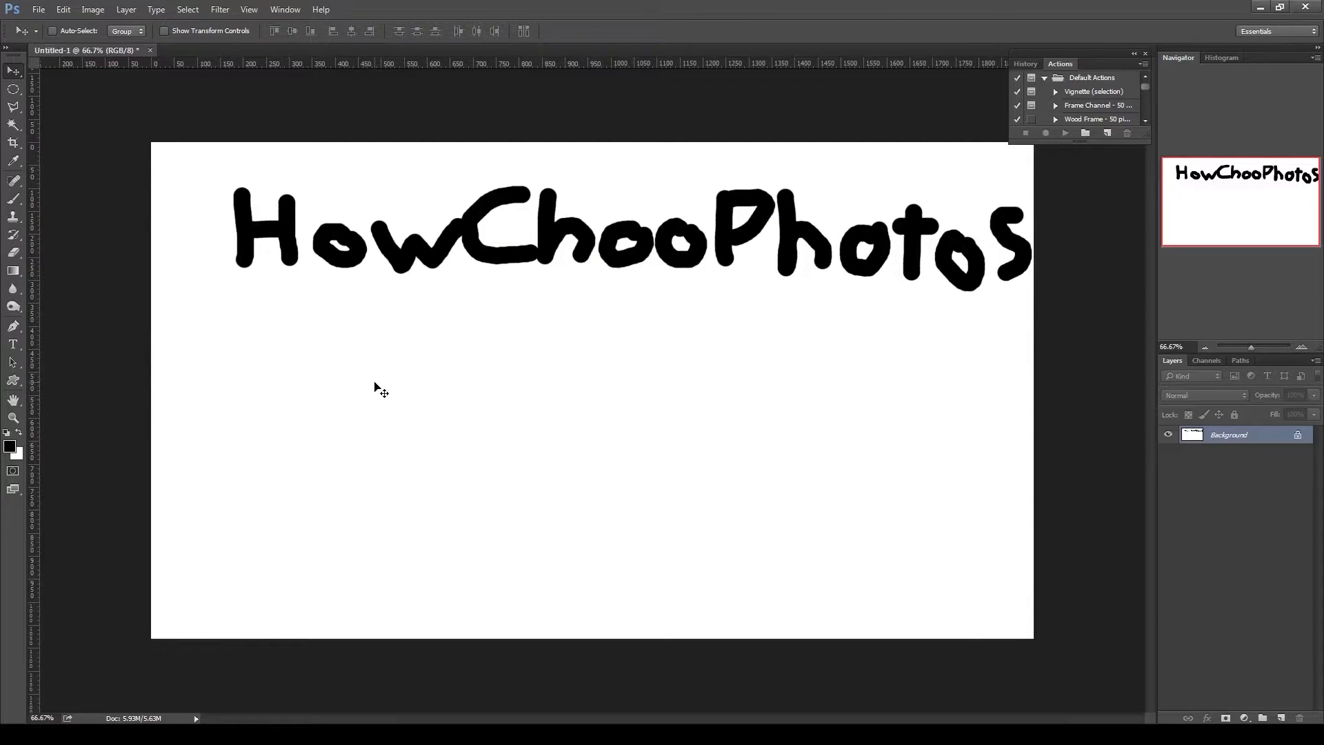
key("b")
mouse_move(381, 360)
left_mouse_down()
mouse_move(488, 420)
mouse_move(599, 428)
mouse_move(550, 452)
left_mouse_up()
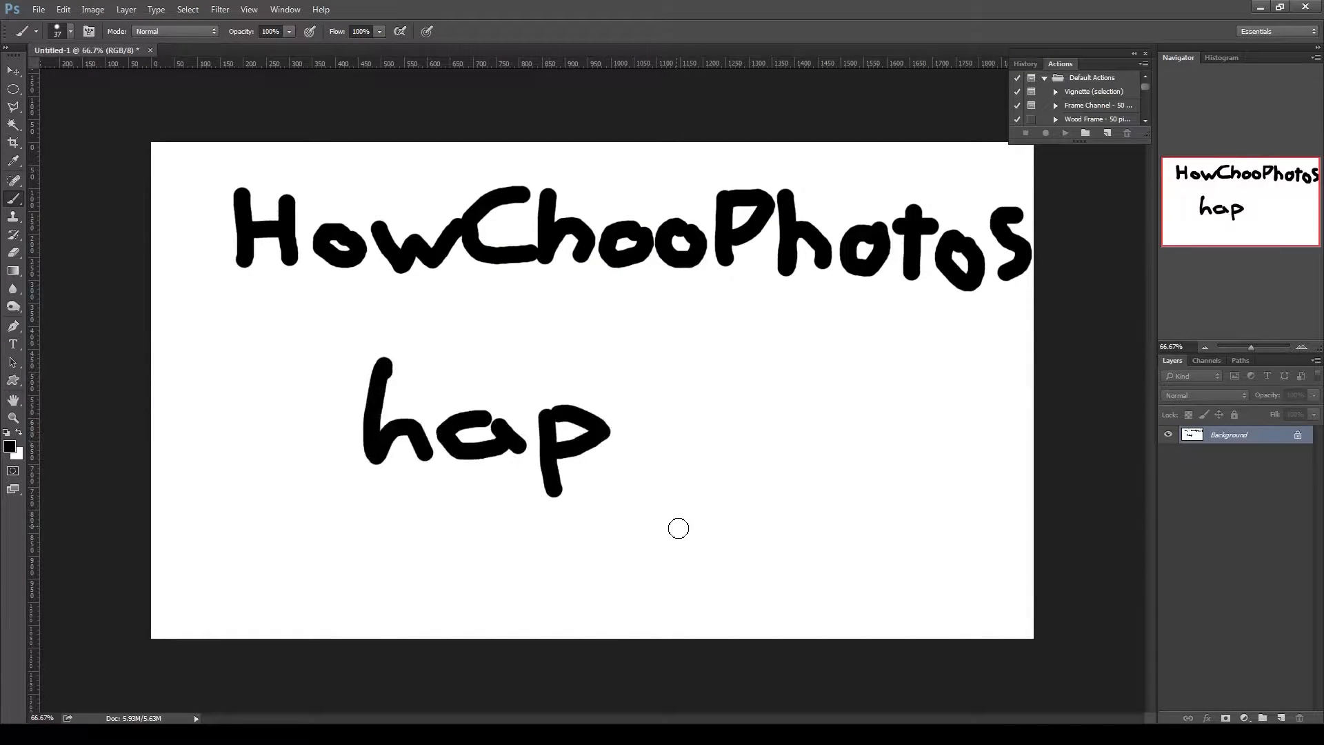
left_click_drag(386, 507, 670, 498)
left_click_drag(311, 318, 899, 325)
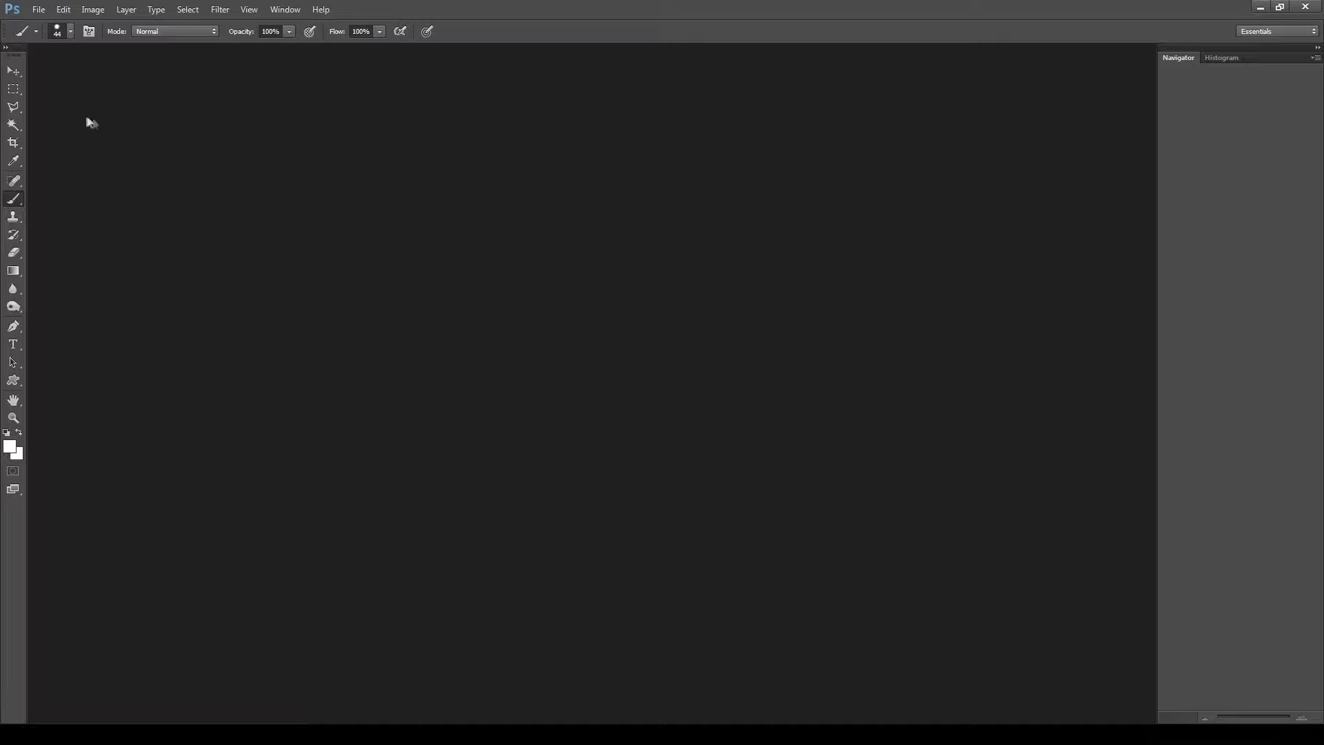
- Create a new 1920 × 1080 pixel document with a white background, named HowChooPhotoshap
left_click(39, 9)
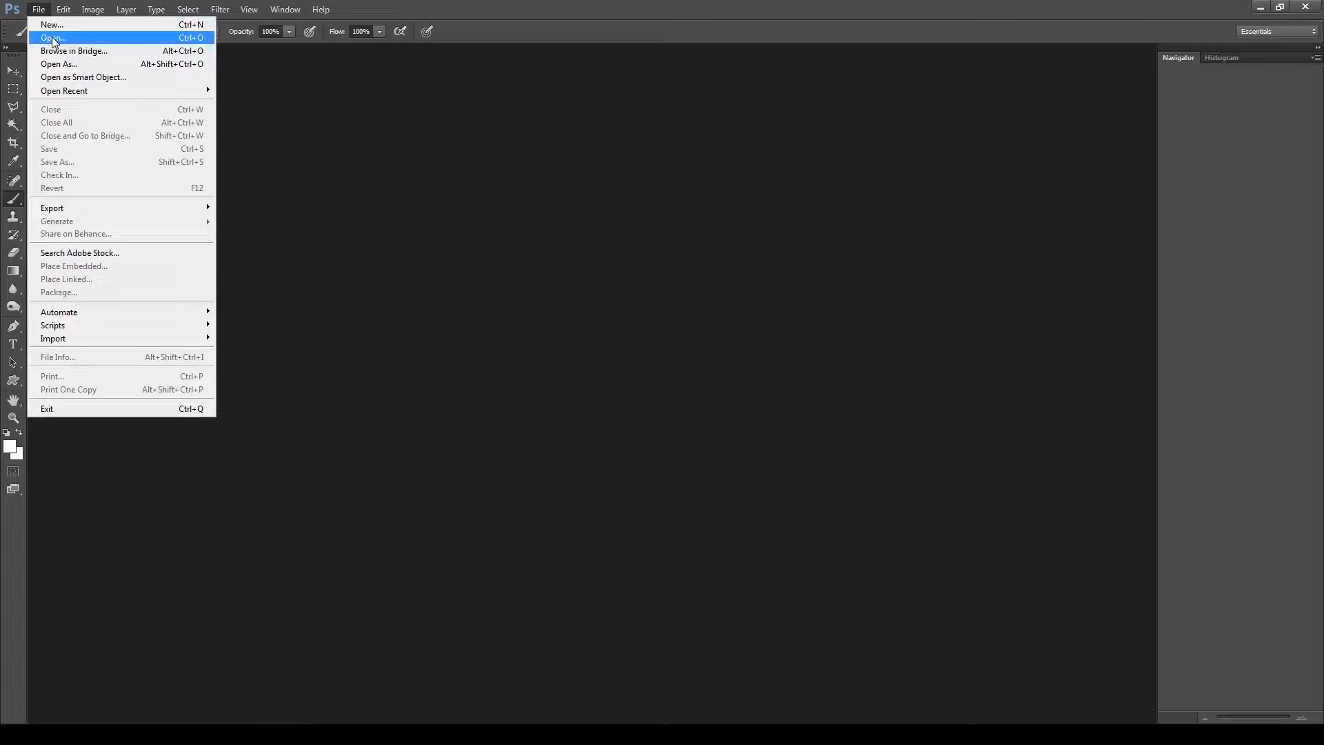
left_click(52, 25)
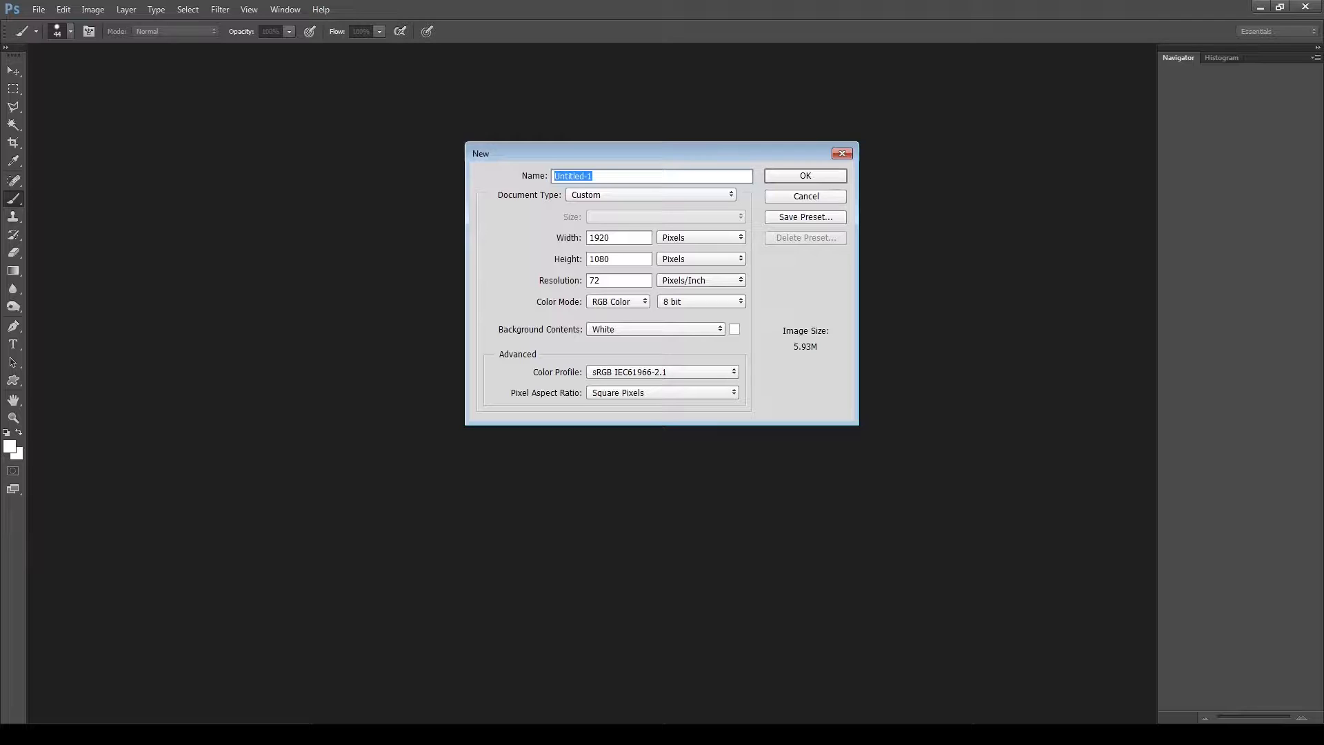
type("HowChooPhotoshap")
key("Return")
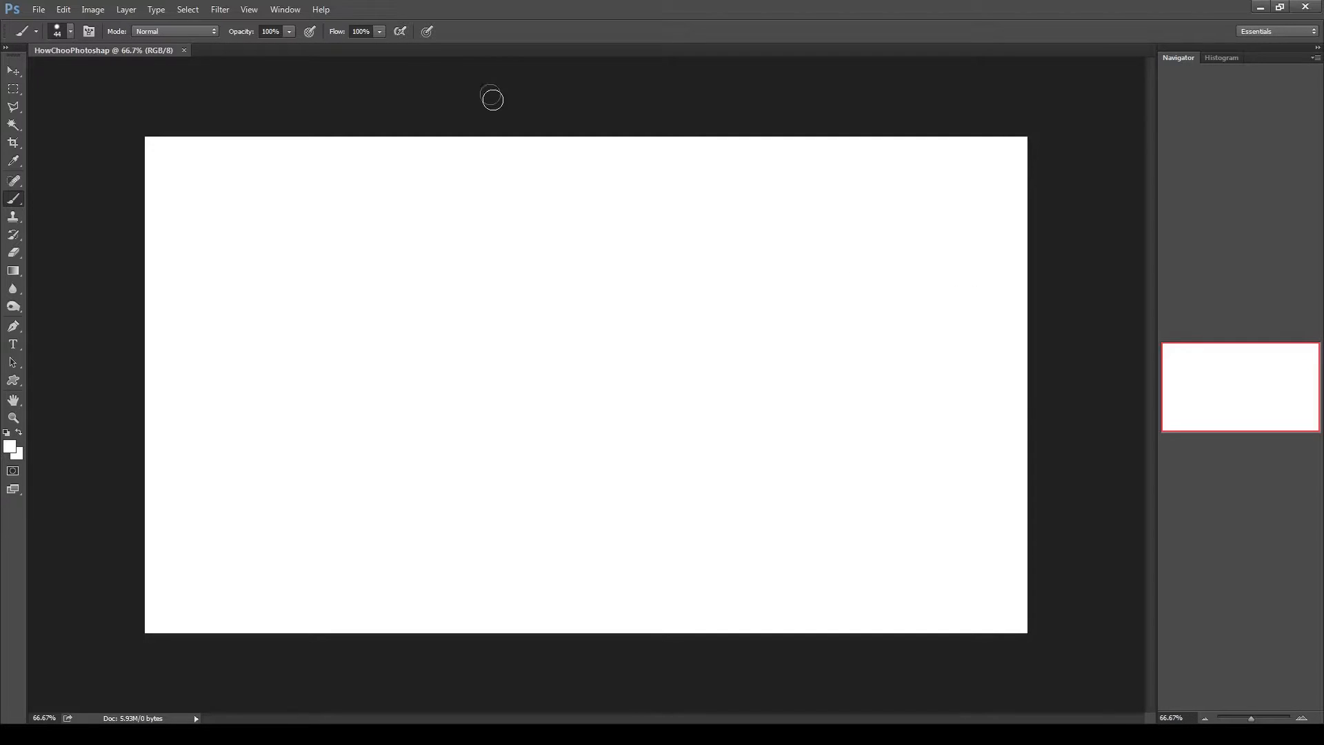
- Show the document's Layers list in the workspace
left_click(284, 14)
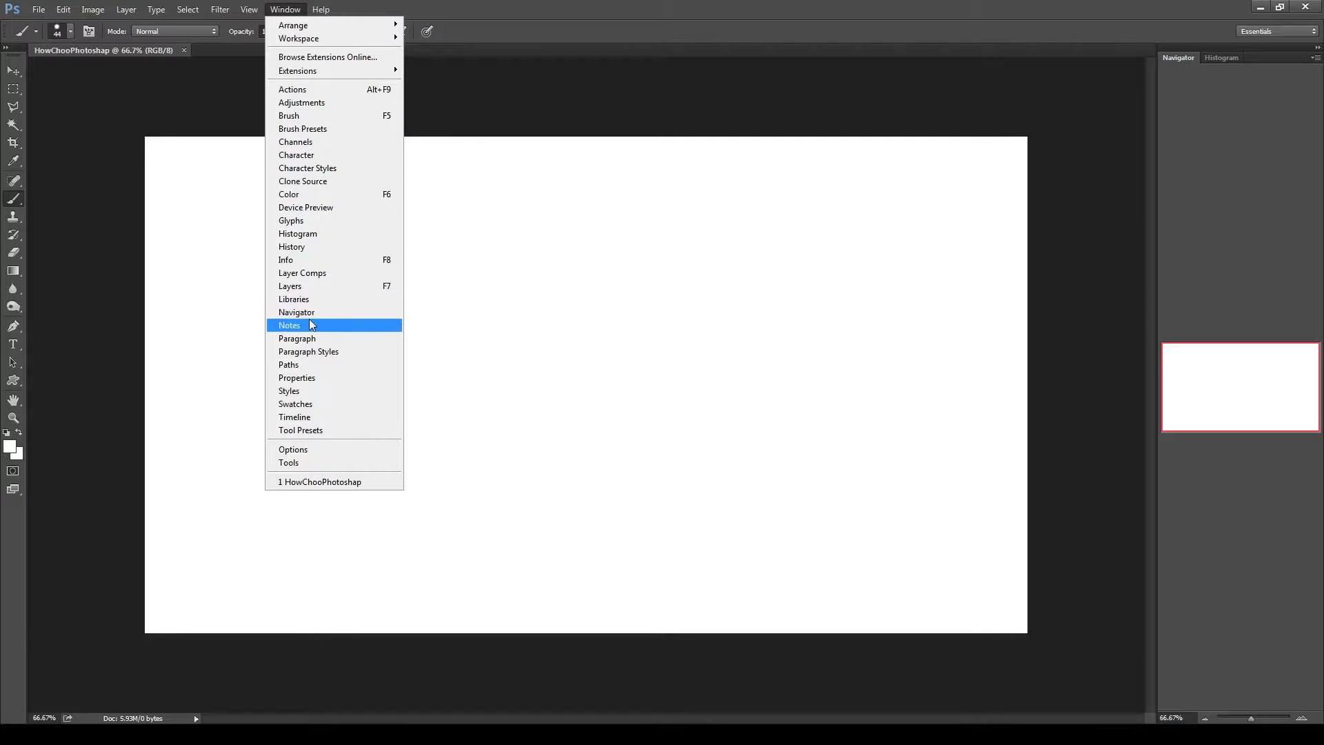
left_click(305, 284)
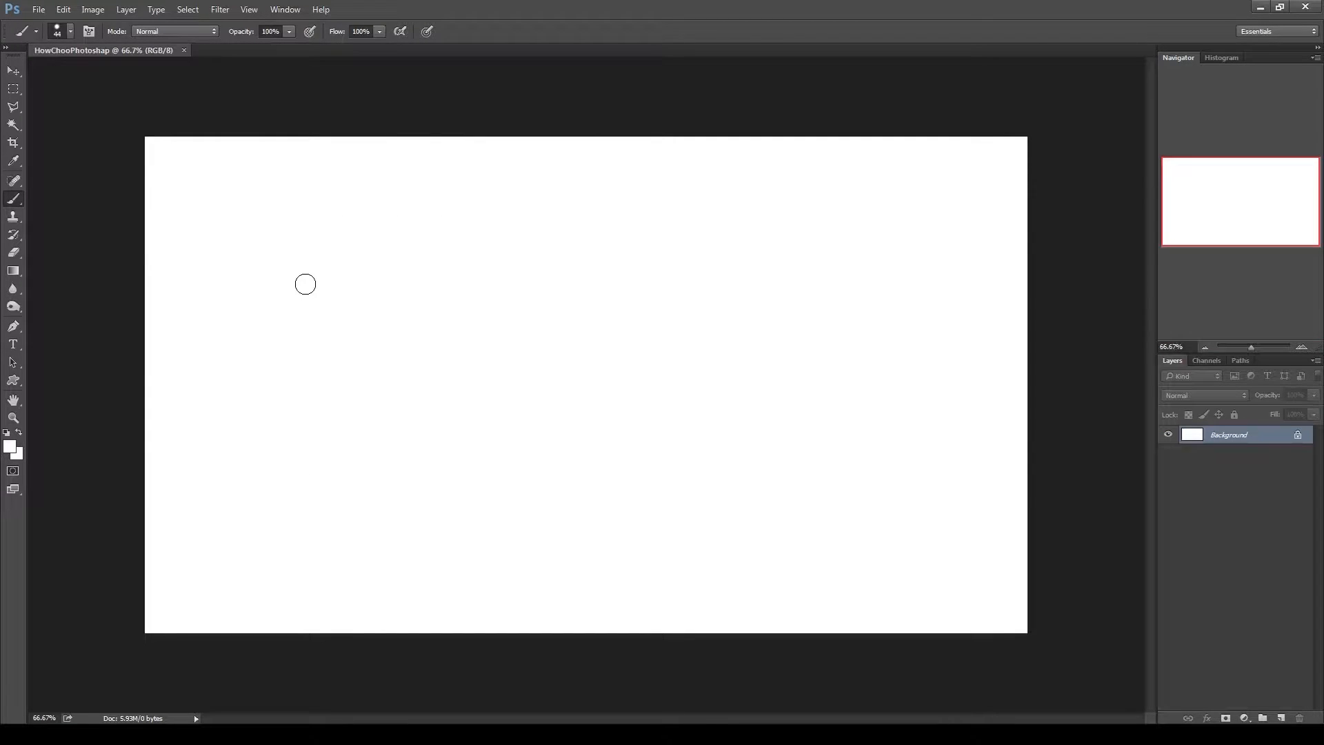
left_click(249, 10)
mouse_move(285, 10)
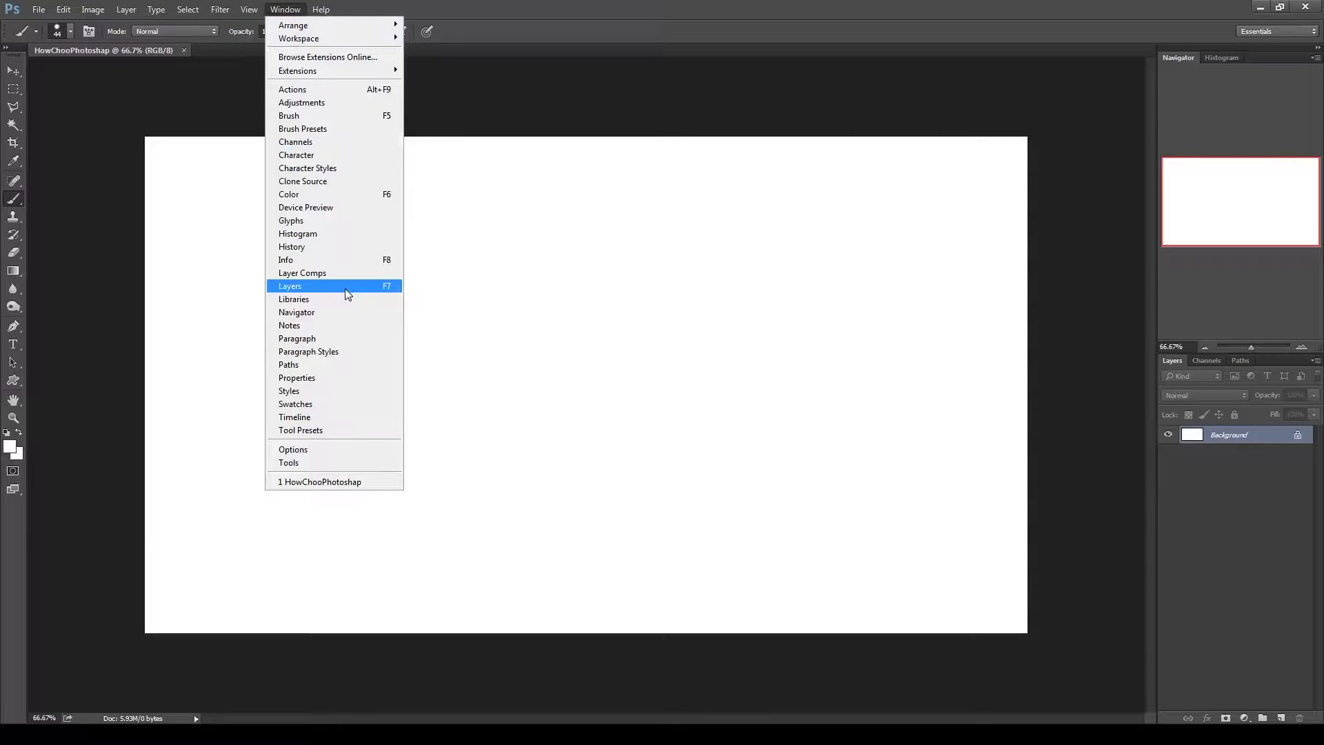
left_click(563, 185)
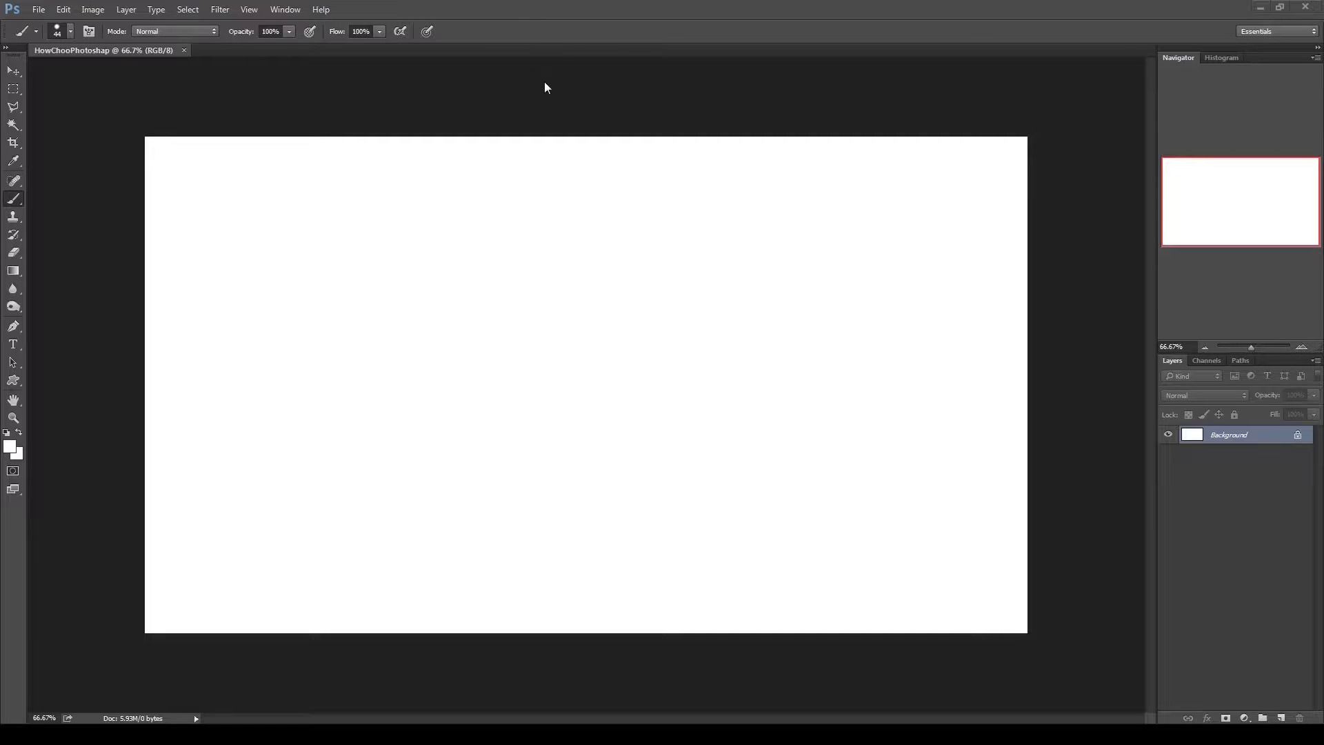
- Paste the copied portrait photo into the document above the Background layer
key("v")
left_click(41, 10)
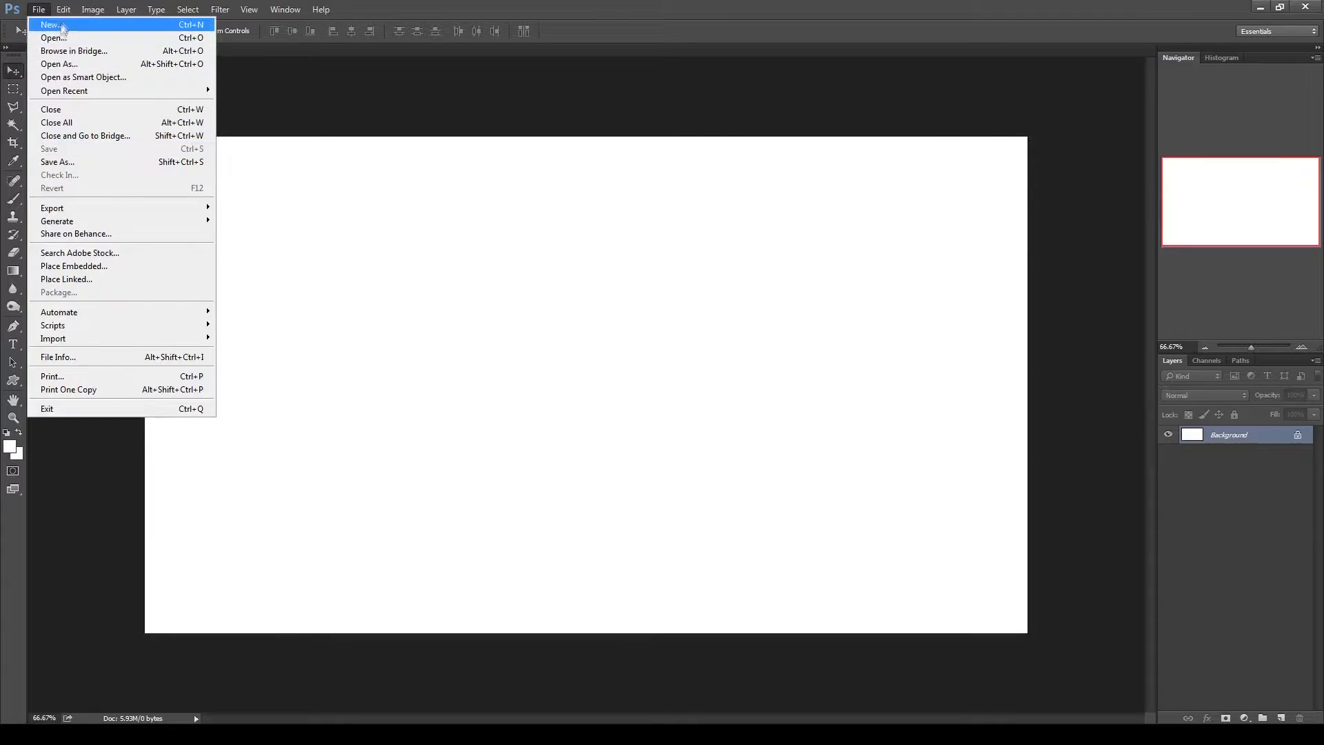
mouse_move(63, 10)
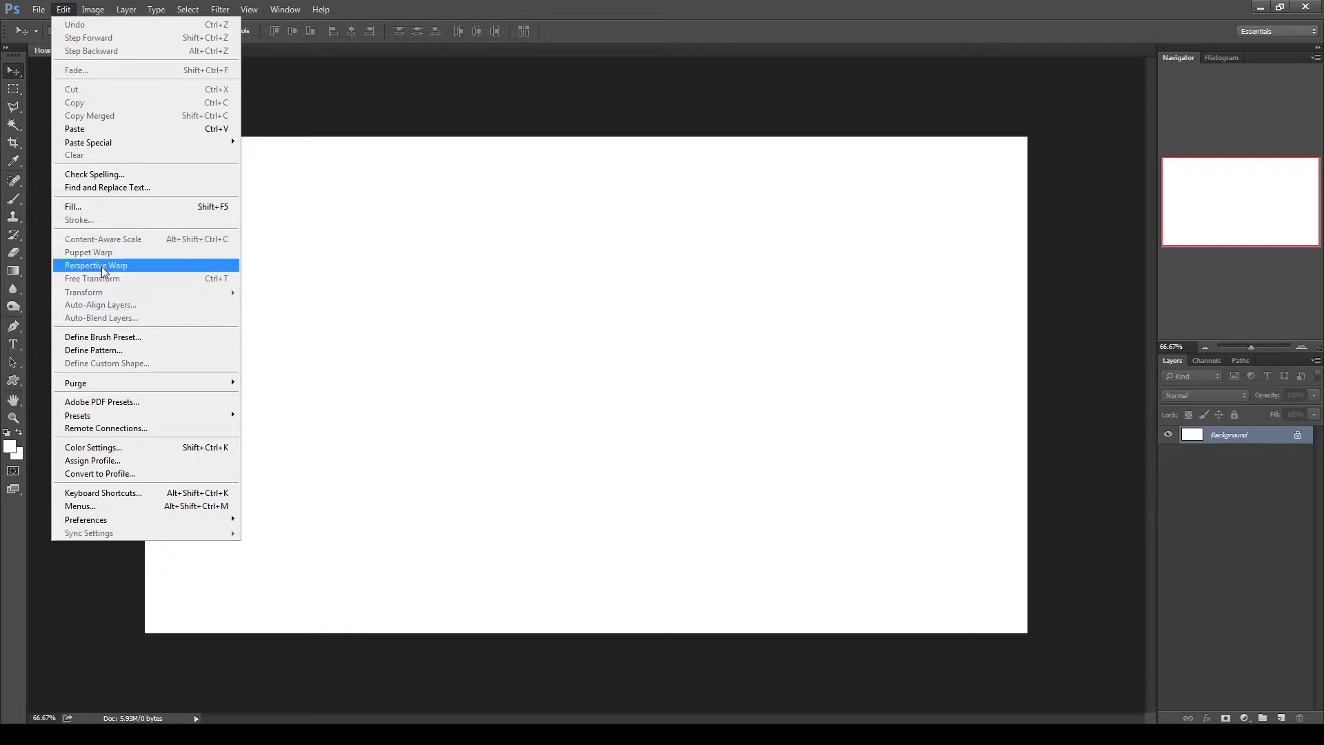
left_click(97, 129)
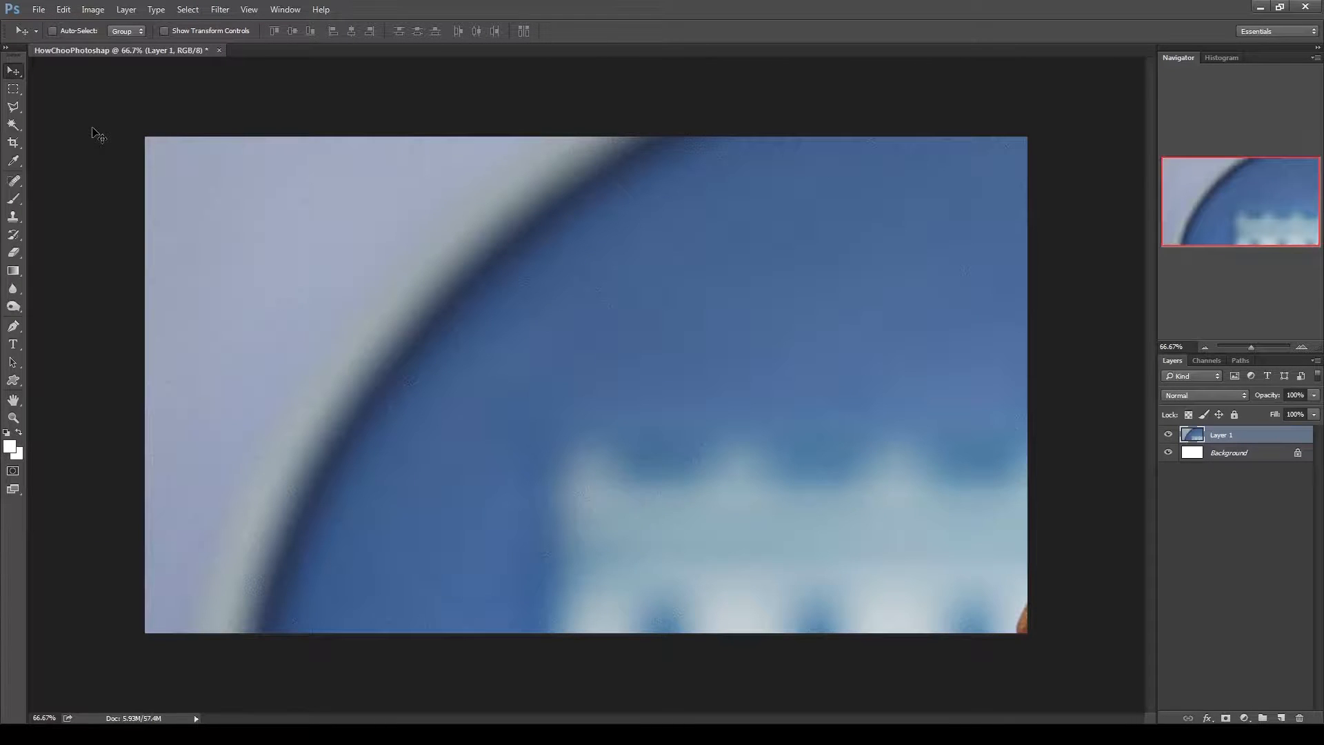
- Scale the oversized pasted photo down to about 33% with Free Transform
left_click(1206, 344)
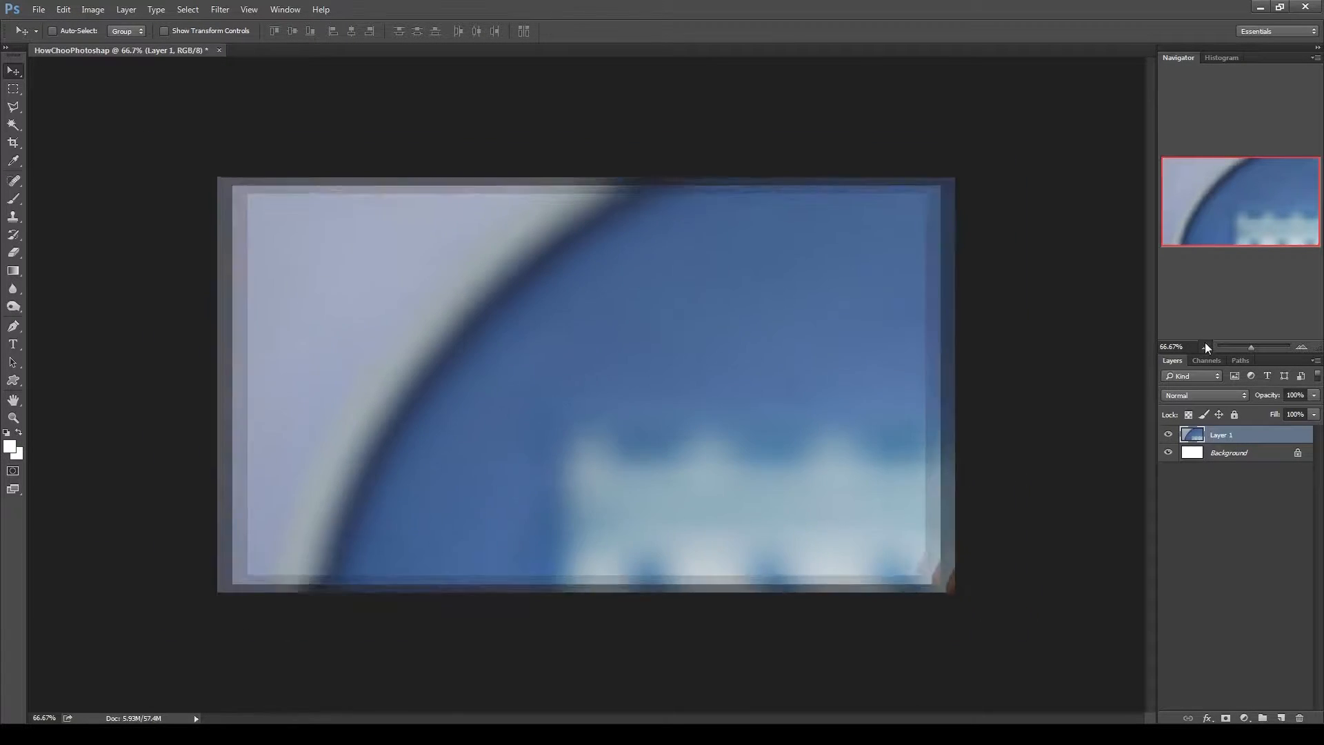
left_click(1206, 345)
left_click(1205, 345)
left_click(1206, 344)
left_click(1205, 345)
left_click(1205, 344)
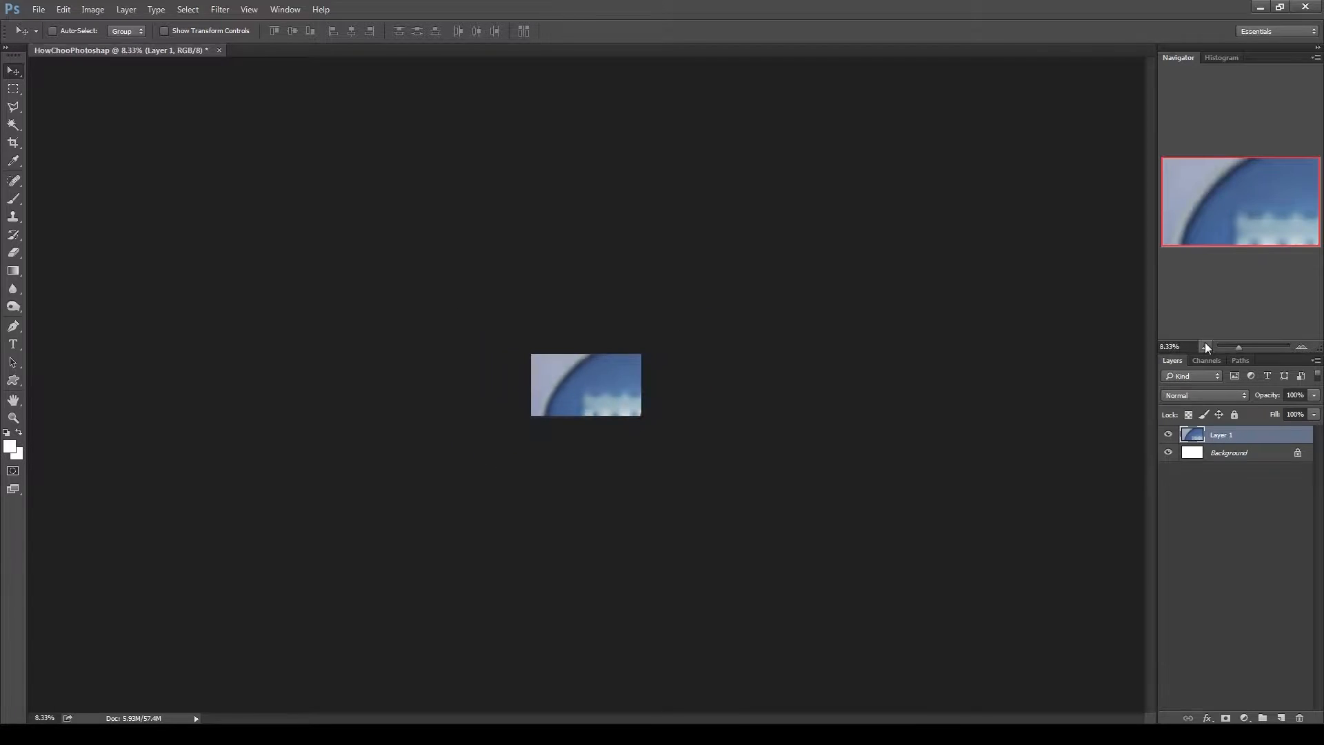
left_click(1205, 345)
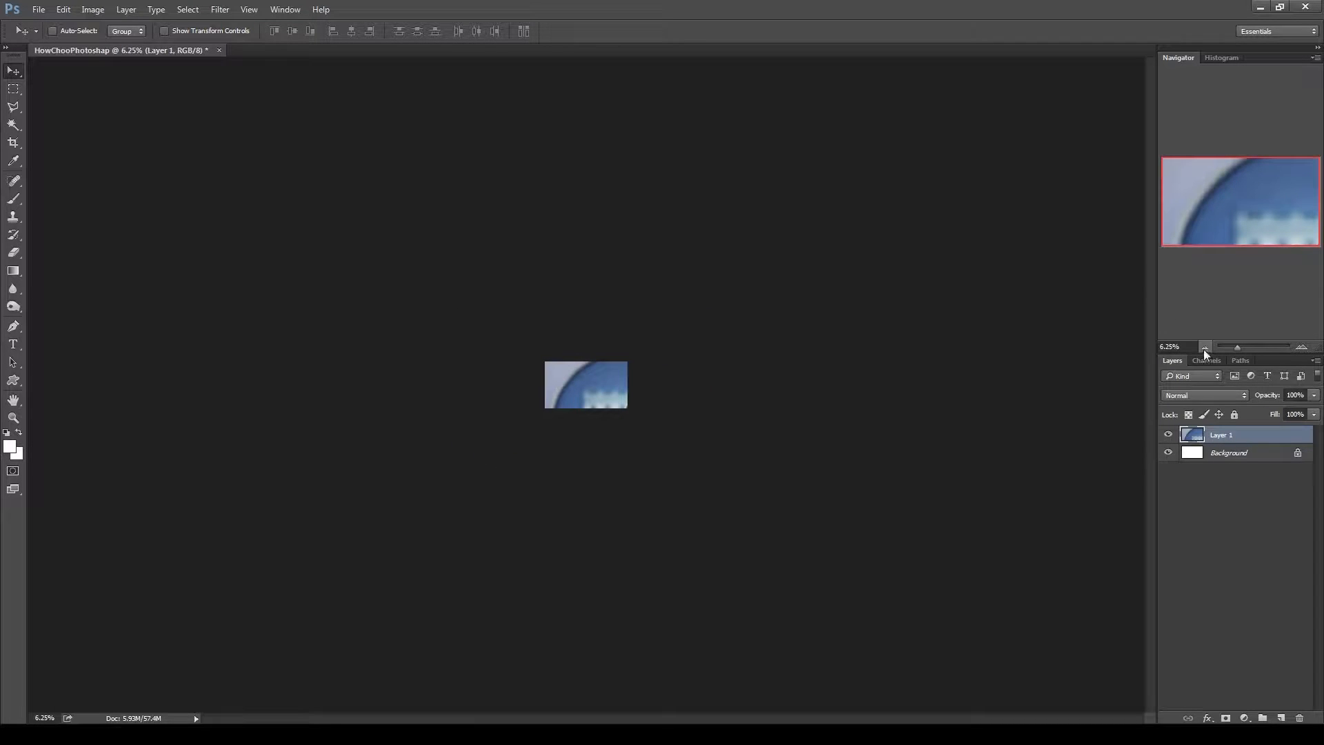
key("ctrl+t")
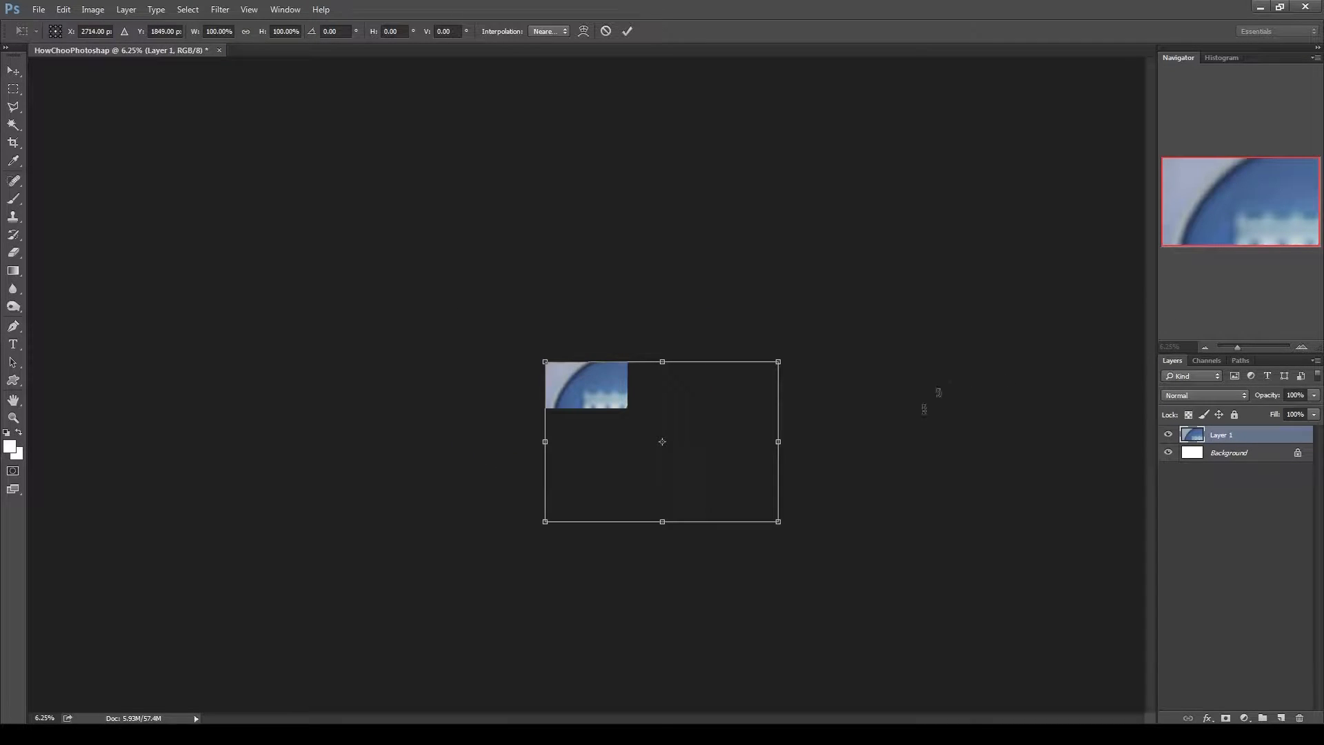
left_click(1302, 346)
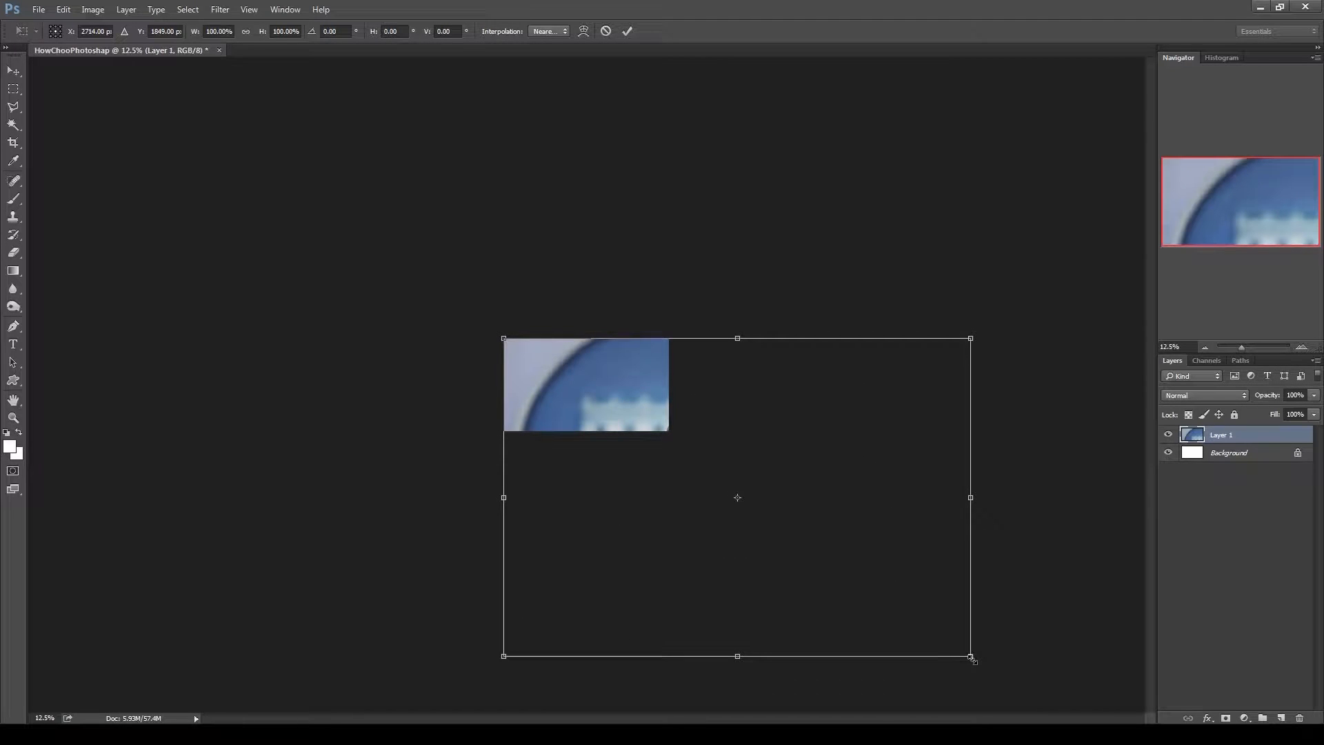
left_click_drag(973, 660, 592, 544)
- Stretch the photo to about 101% width and 44% height, and reposition it so the face fills the canvas
left_click(1301, 346)
left_click(1302, 346)
left_click(1302, 346)
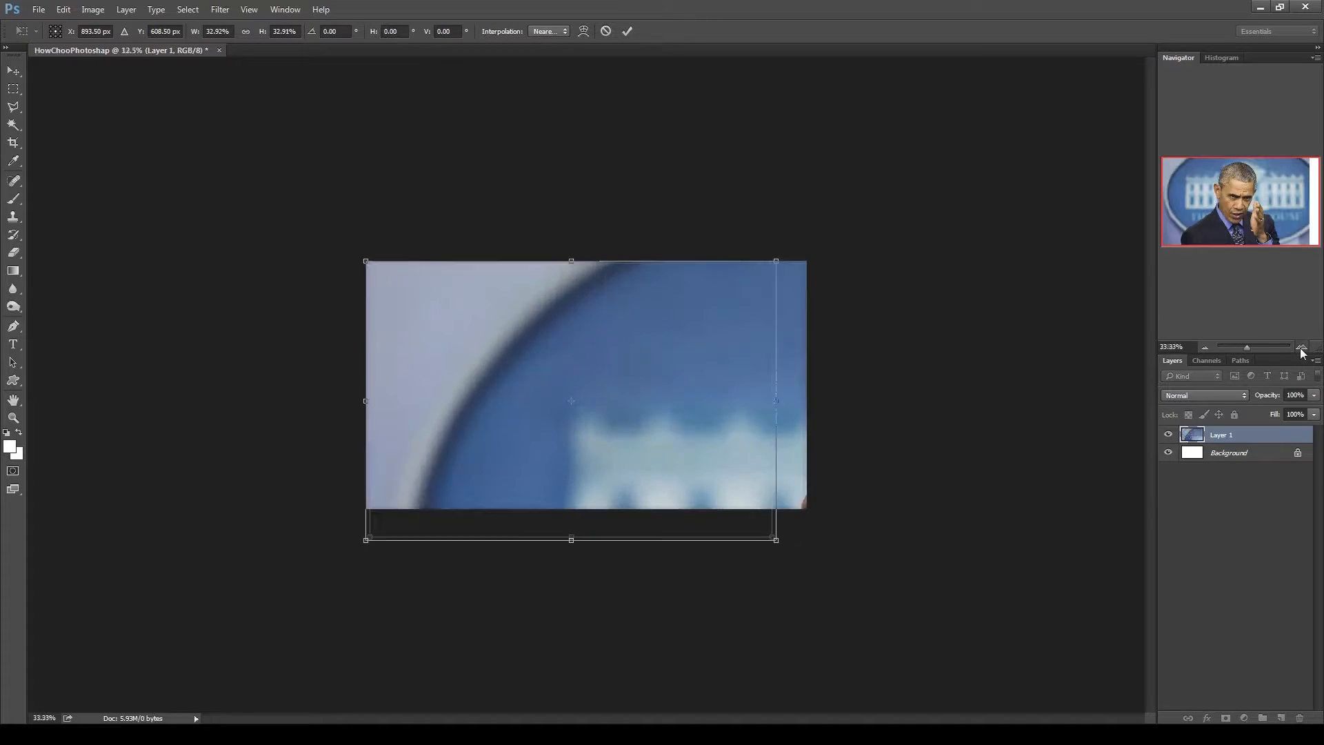
left_click_drag(776, 540, 547, 636)
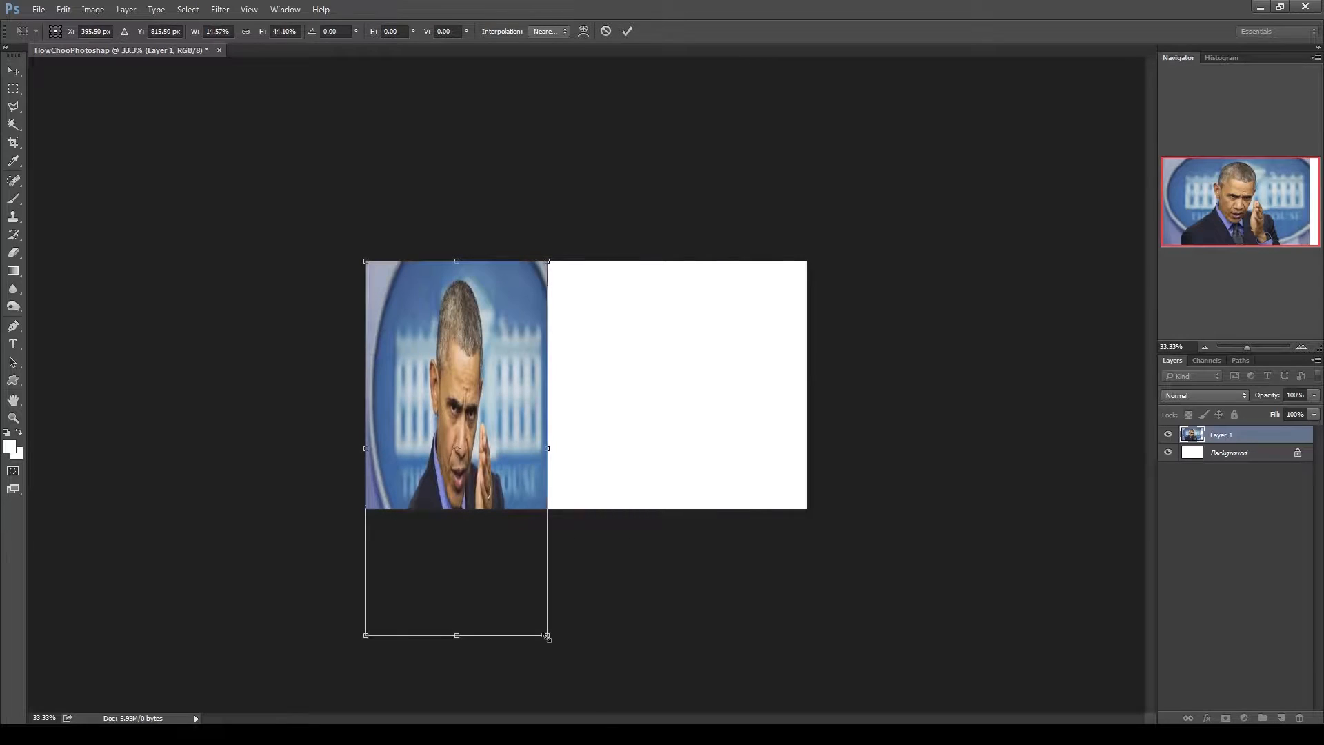
left_click_drag(547, 416, 1234, 428)
left_click_drag(1097, 418, 707, 402)
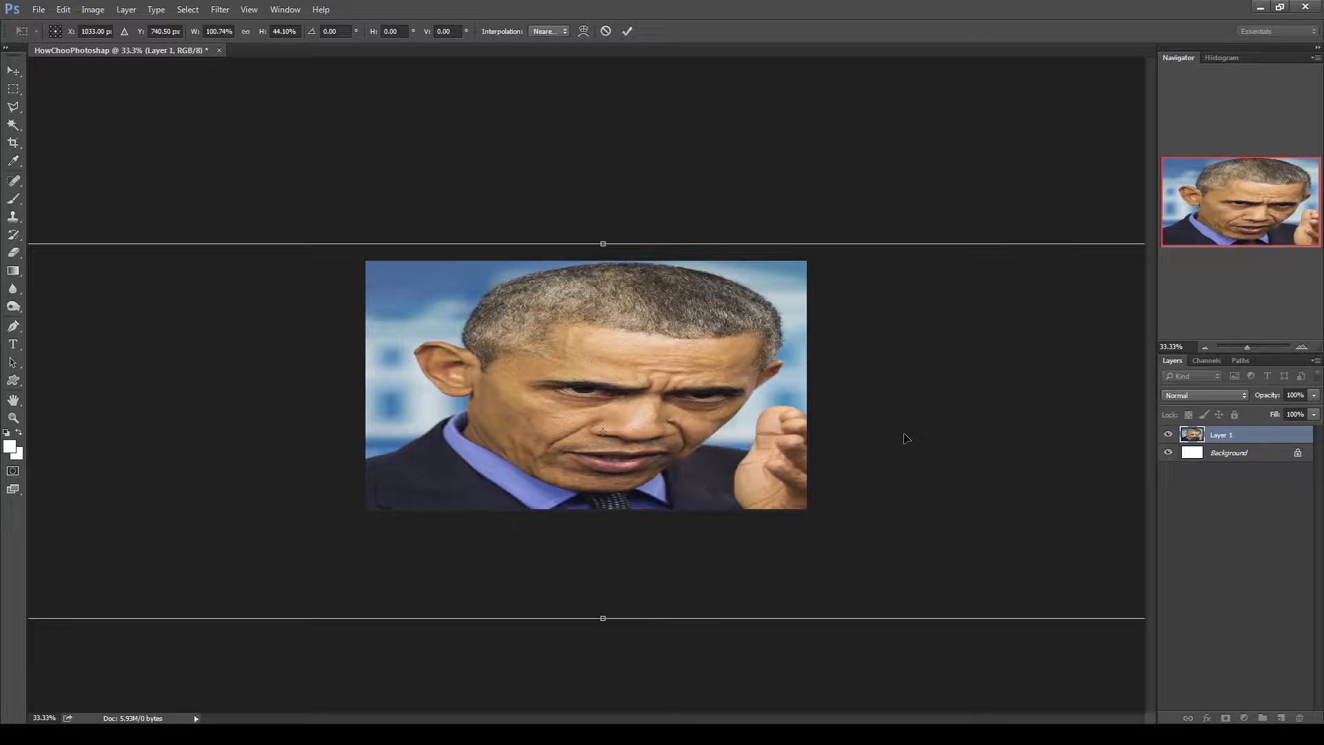
- Reduce the photo to about 72% width and 36% height, reposition it over the canvas and apply the transform
left_click(1205, 347)
left_click_drag(127, 418, 237, 416)
left_click_drag(385, 414, 317, 408)
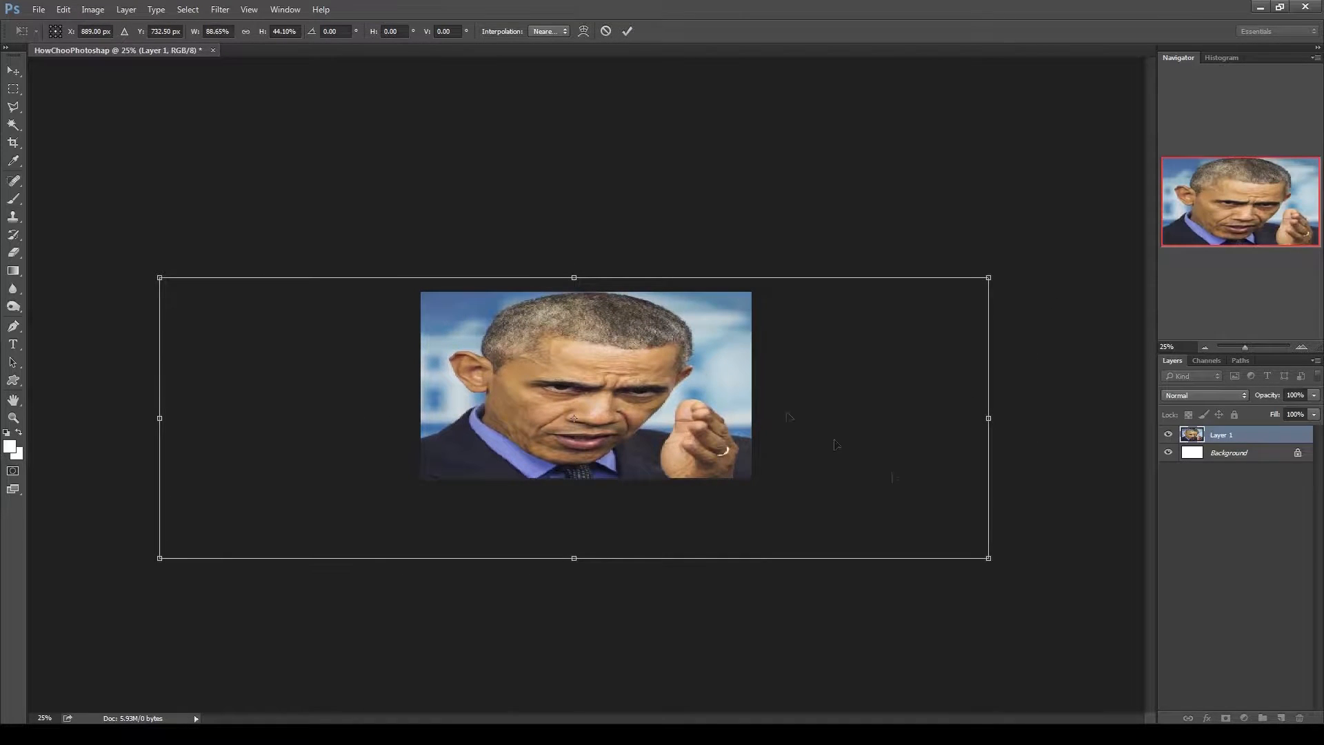
left_click_drag(989, 558, 802, 498)
left_click_drag(582, 427, 647, 436)
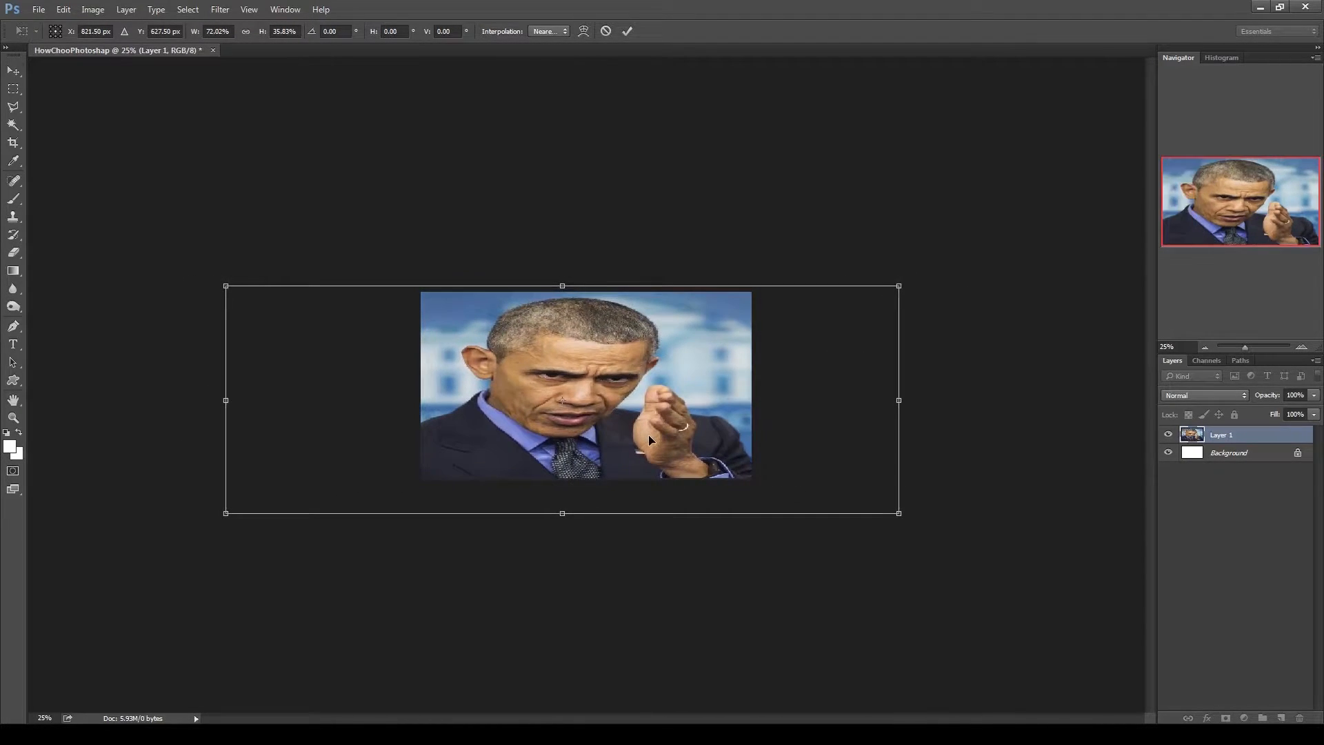
key("Return")
left_click(1304, 347)
left_click(1304, 347)
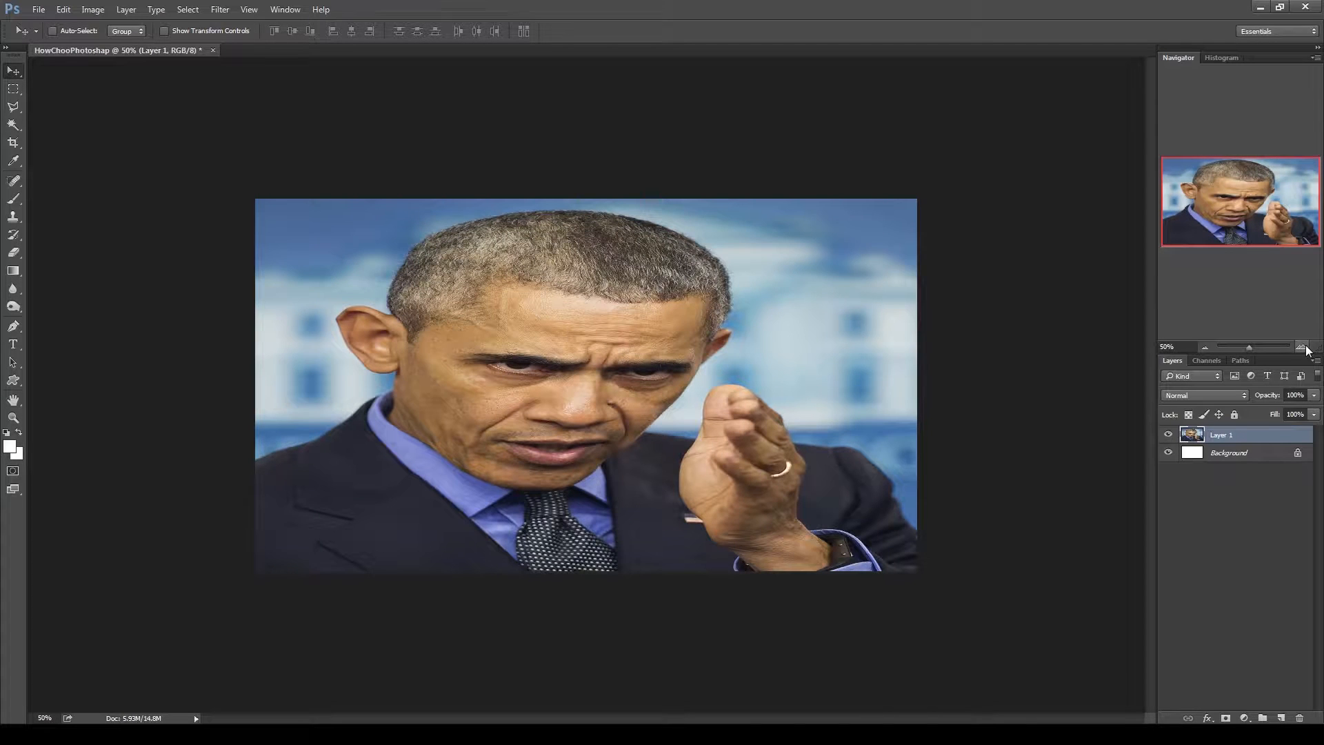
key("ctrl+t")
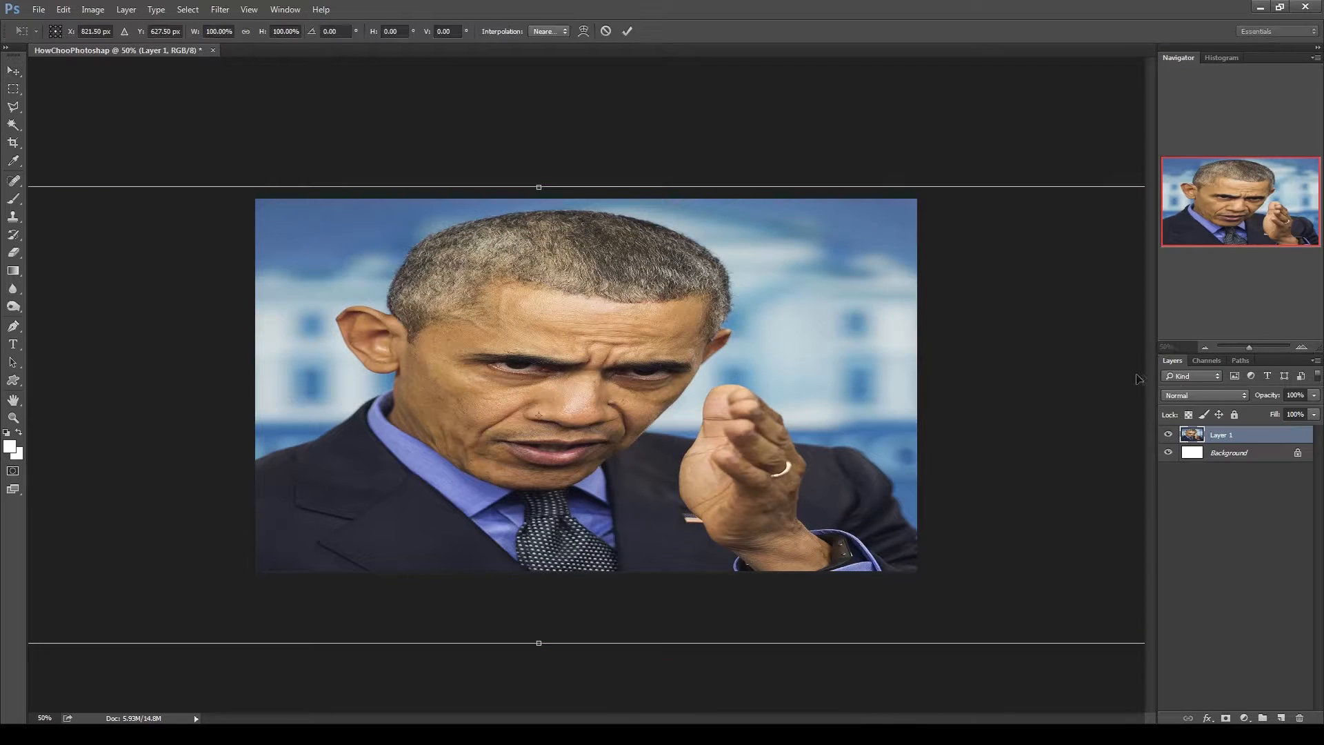
left_click(1205, 347)
left_click(1205, 348)
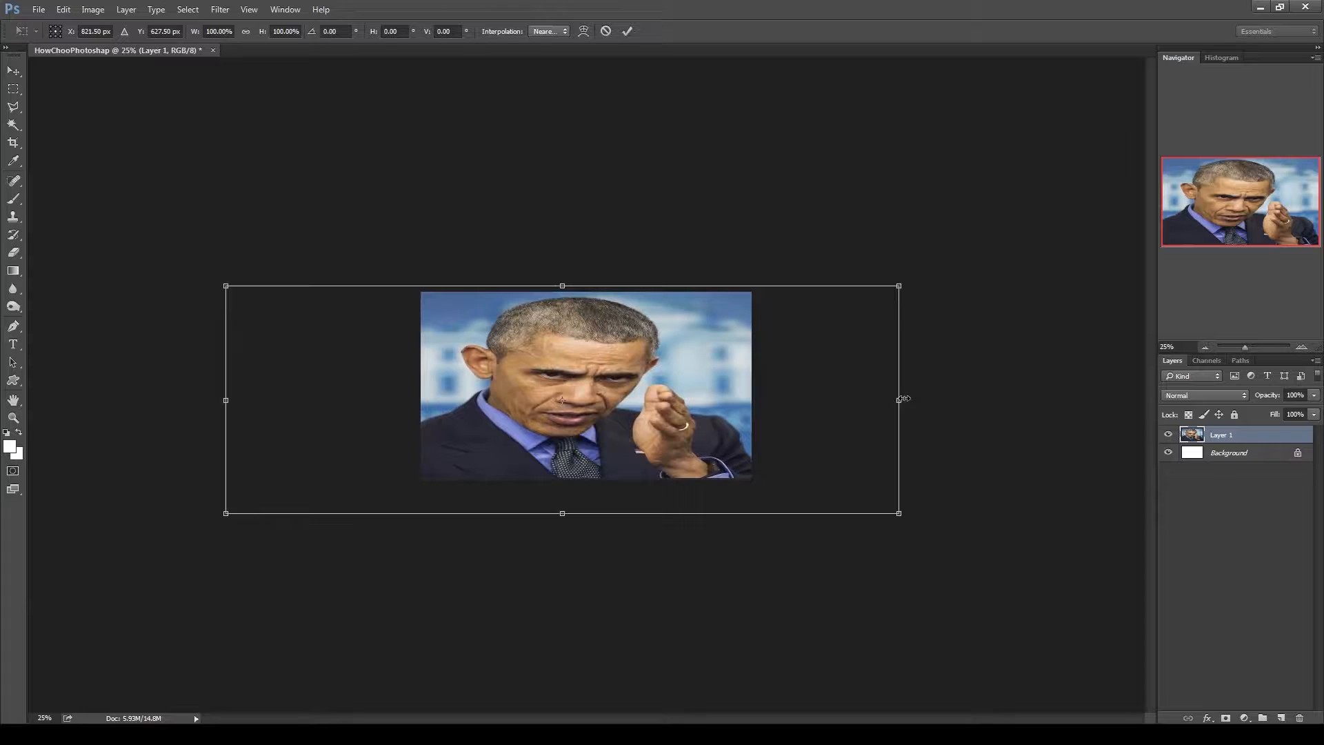
key("Return")
- Darken the photo slightly by lowering its brightness with a Brightness/Contrast adjustment
left_click(93, 10)
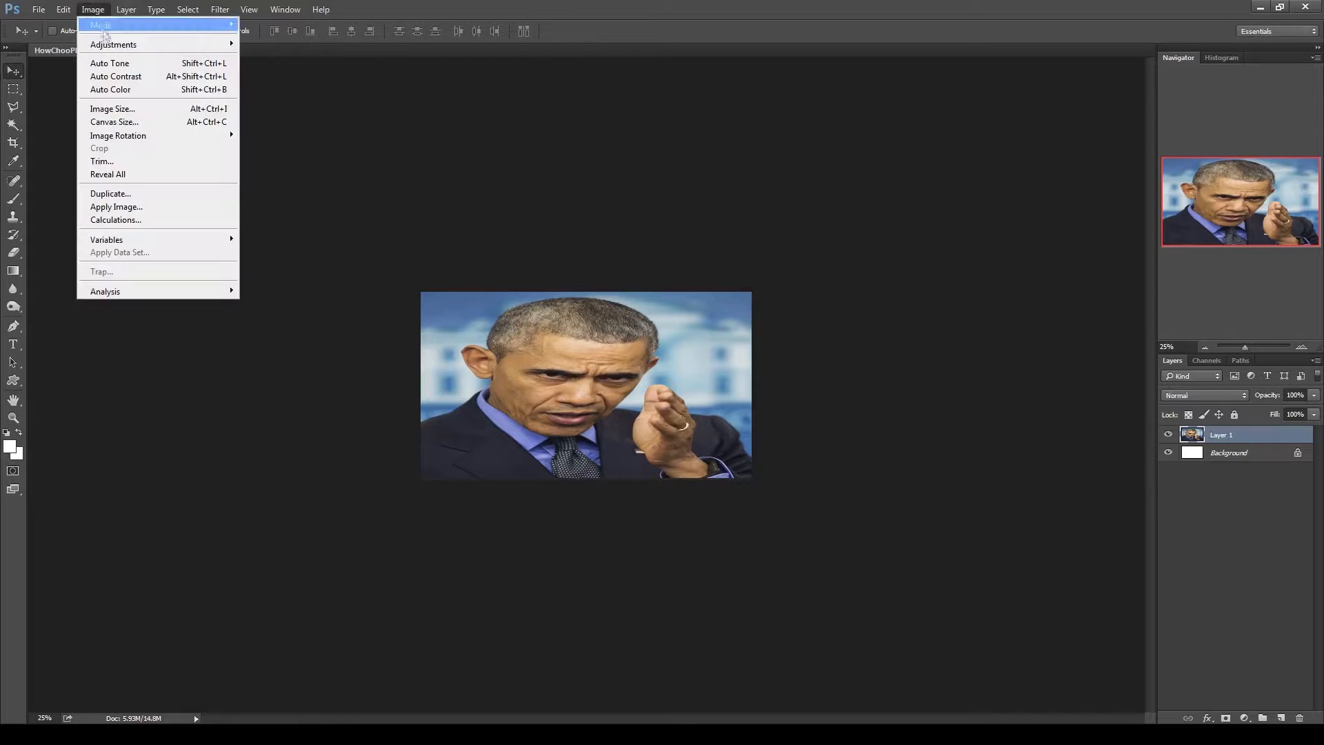
mouse_move(118, 45)
left_click(283, 45)
left_click_drag(715, 191, 692, 191)
key("Return")
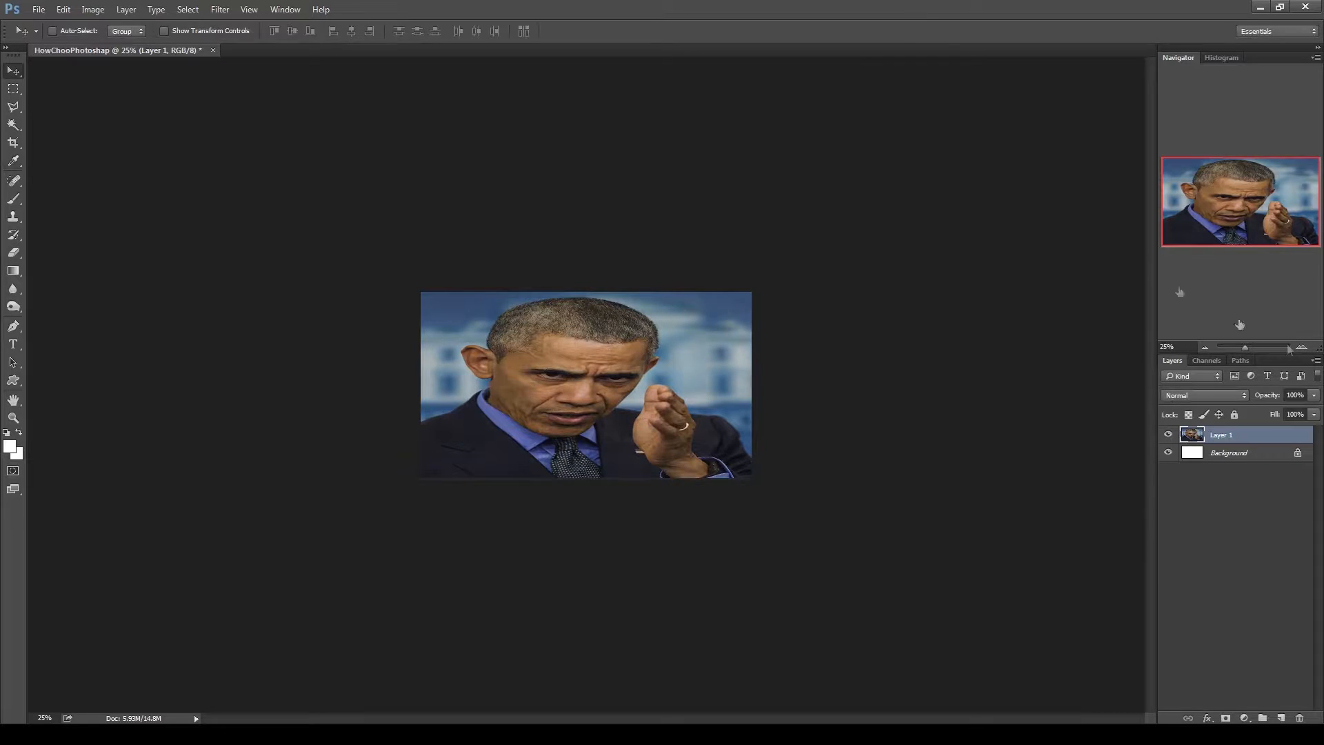
- Narrow the photo horizontally with Free Transform, then shift it so the head sits right of the canvas centre
left_click(1302, 347)
left_click(1301, 347)
left_click(1302, 347)
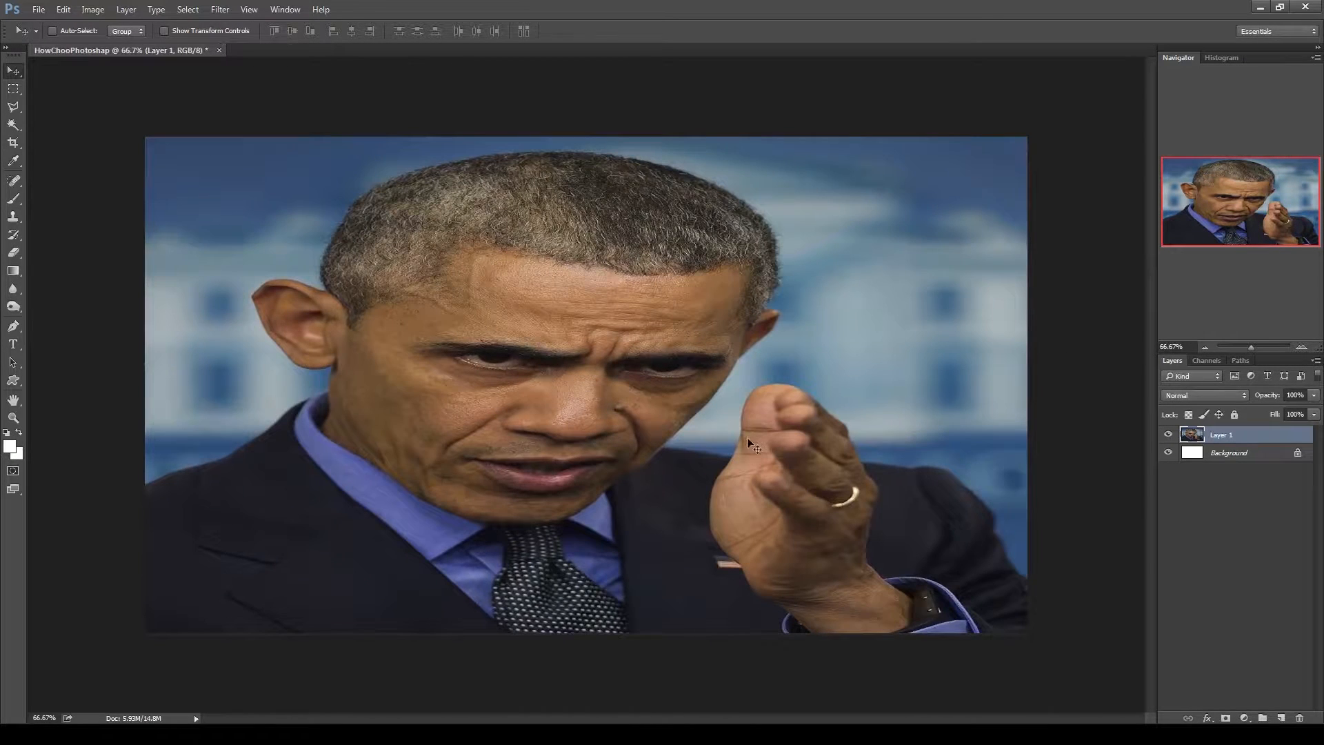
left_click(1205, 347)
key("ctrl+t")
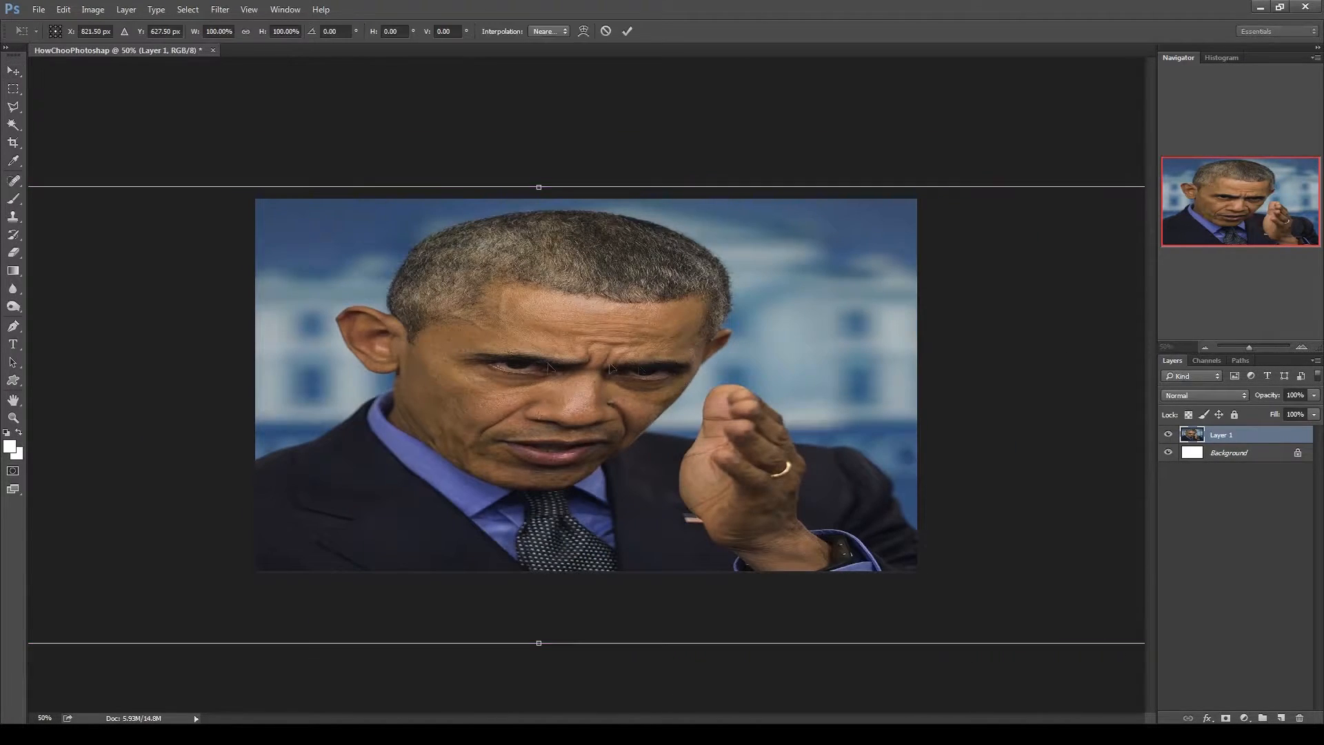
left_click(1205, 347)
left_click_drag(246, 400, 340, 401)
left_click_drag(453, 386, 393, 384)
key("Return")
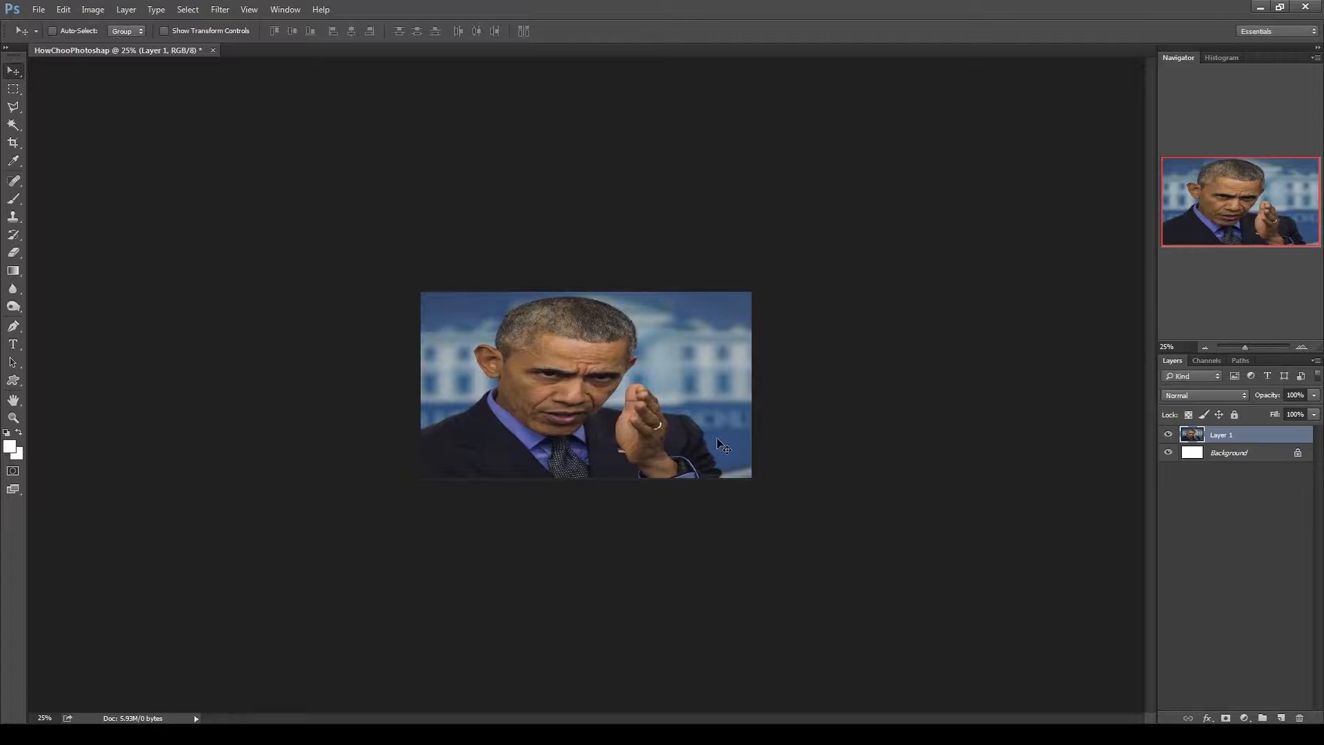
left_click_drag(718, 443, 774, 446)
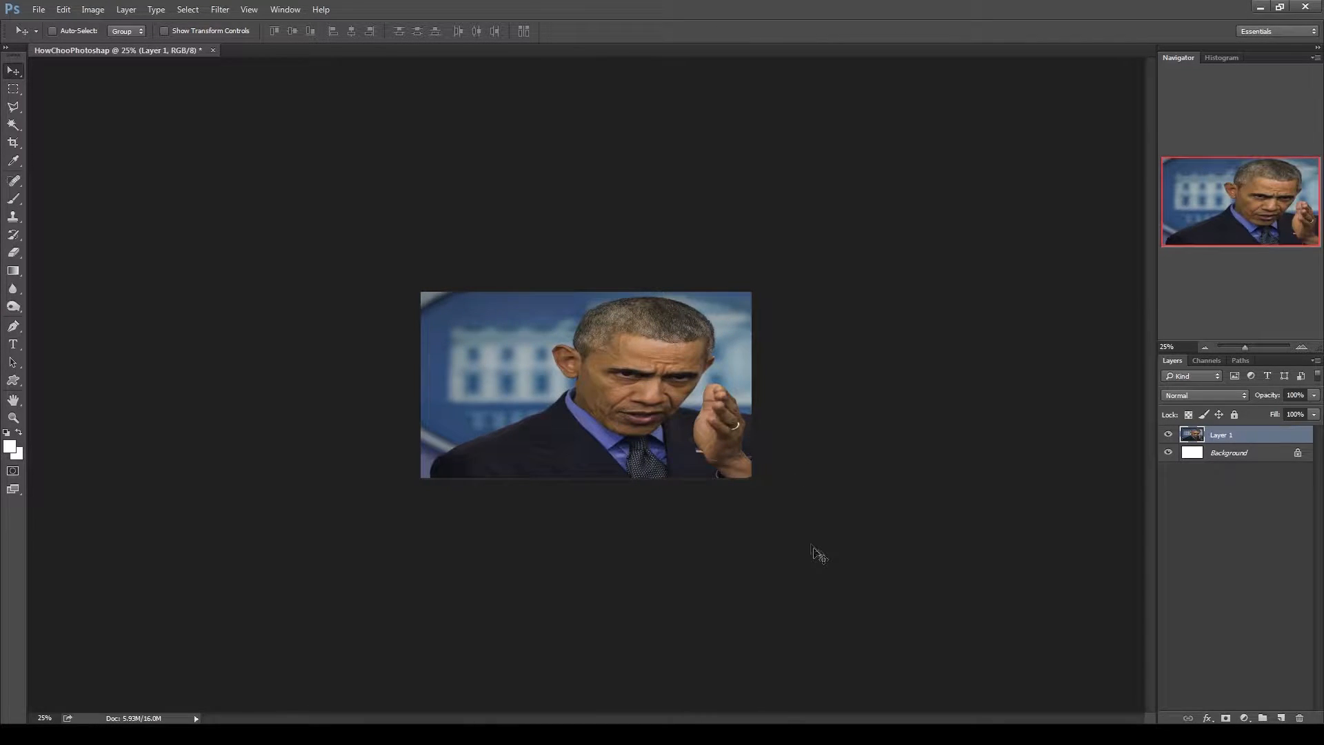
- Examine the face around the eyes, nose and mouth up close at 200% magnification
left_click(1303, 347)
left_click(1303, 347)
left_click(1303, 347)
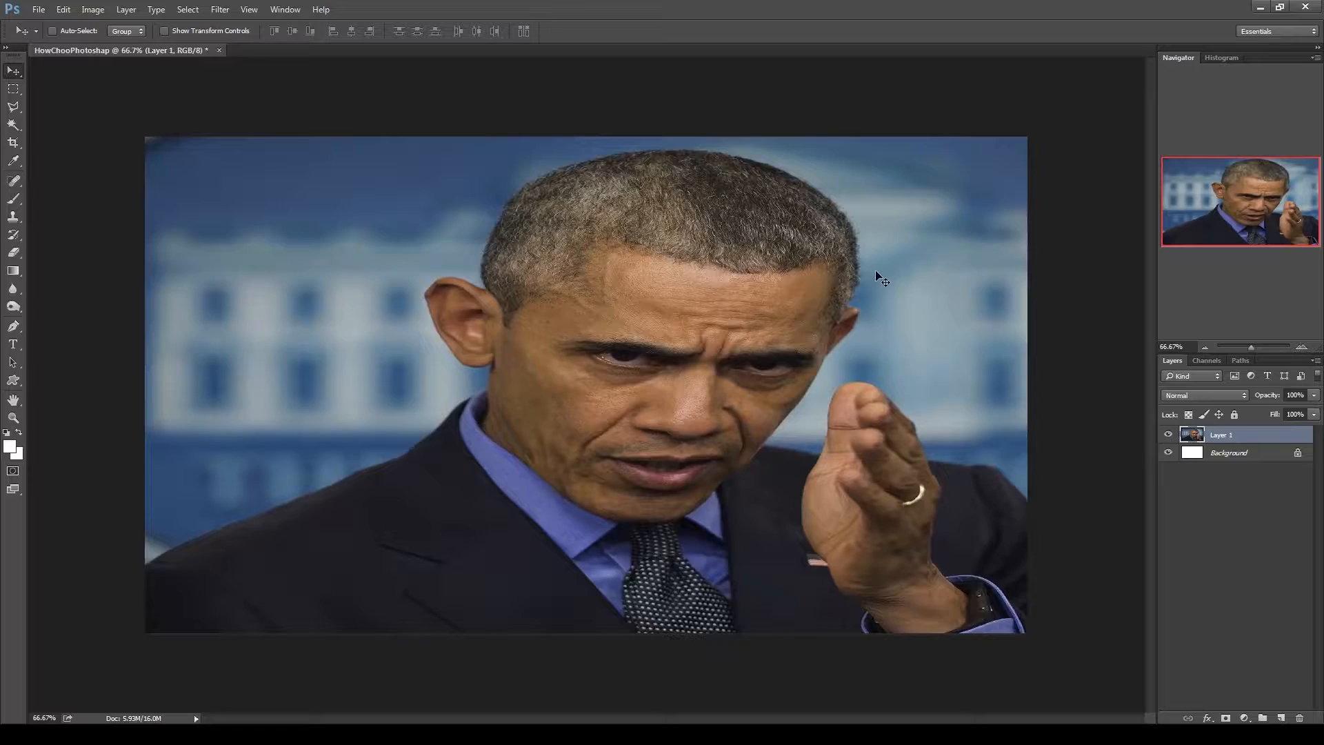
left_click(1302, 346)
left_click(1301, 347)
left_click(1301, 347)
left_click_drag(1263, 203, 1272, 206)
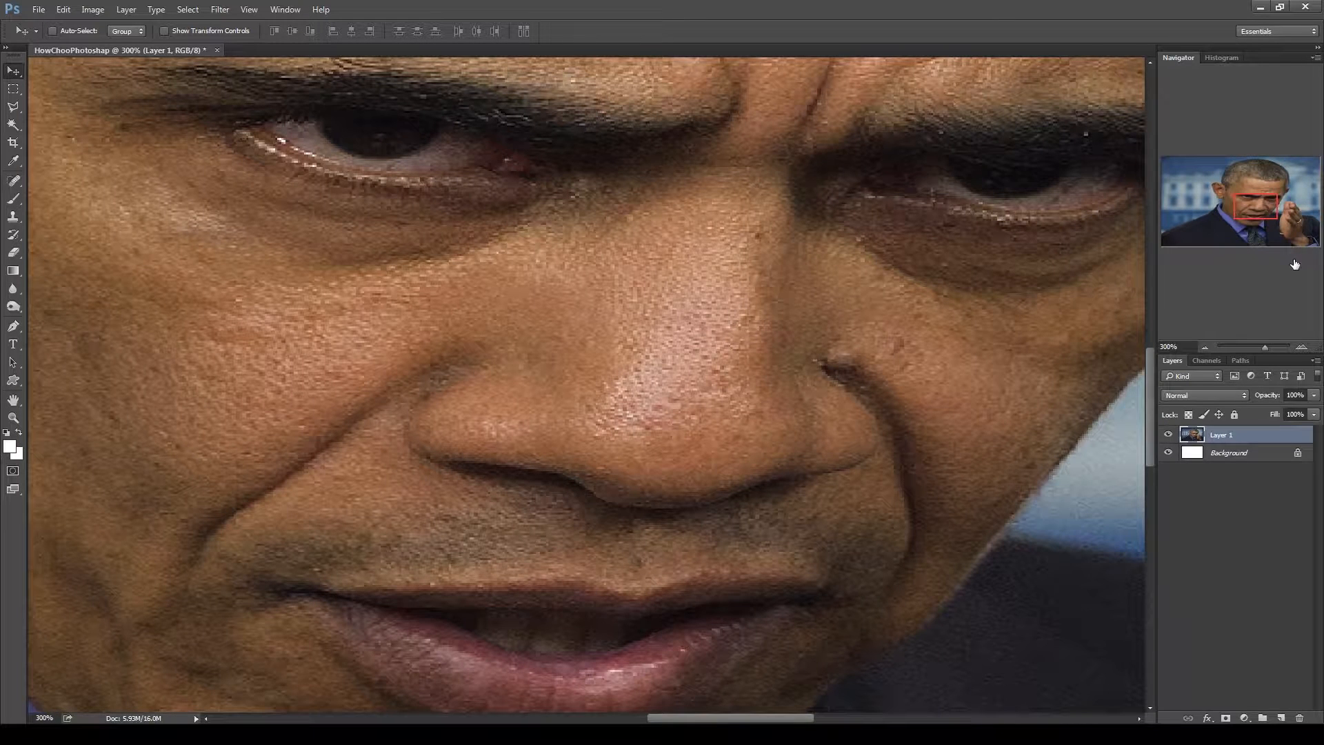
left_click(1206, 346)
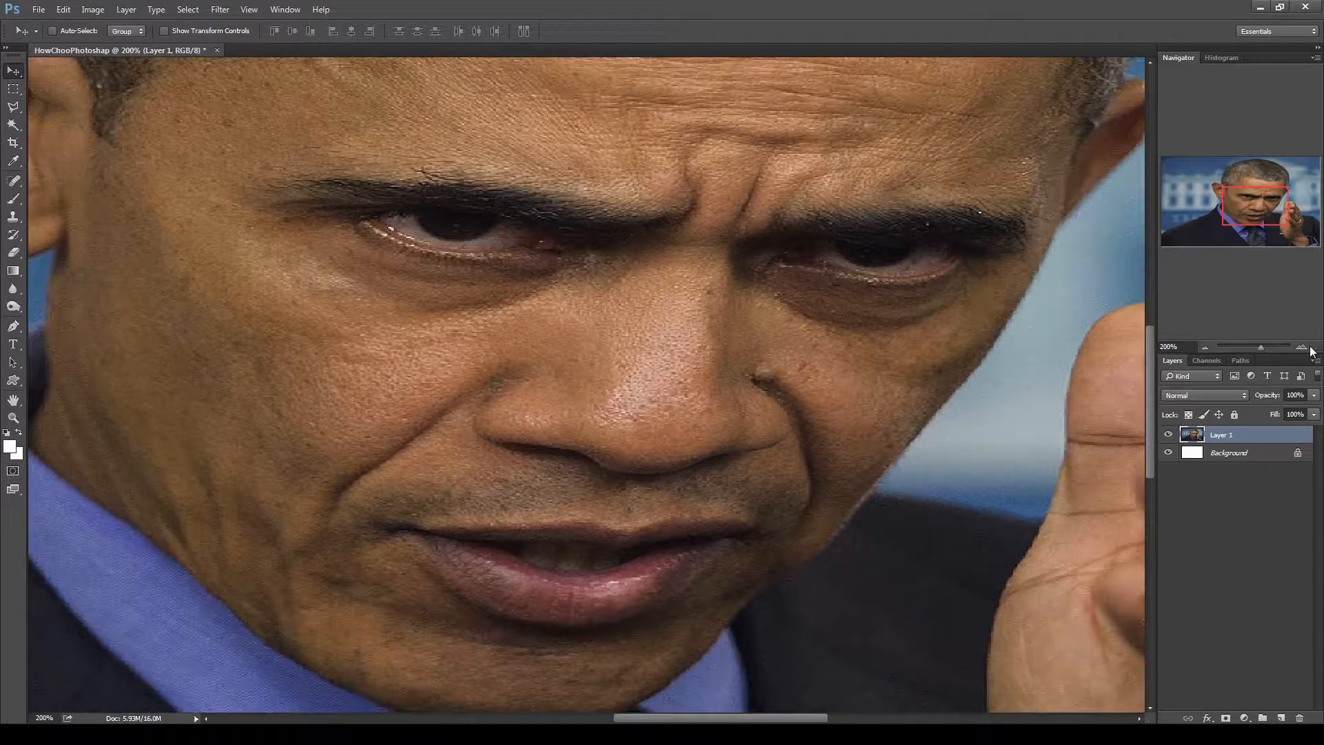
- Tilt the photo counter-clockwise with Free Transform, apply it, and check the rotated face up close
key("ctrl+t")
left_click(1204, 347)
left_click(1205, 346)
left_click(1205, 347)
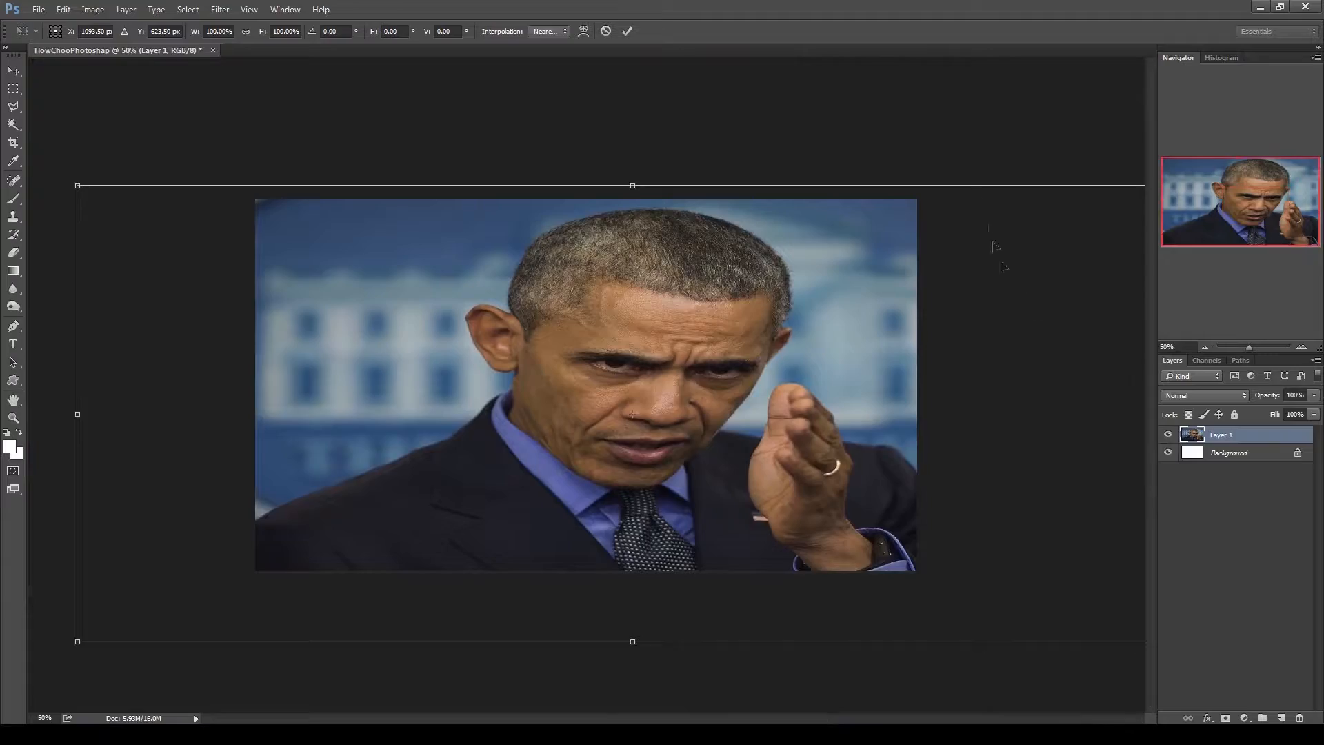
left_click_drag(911, 136, 854, 145)
key("Return")
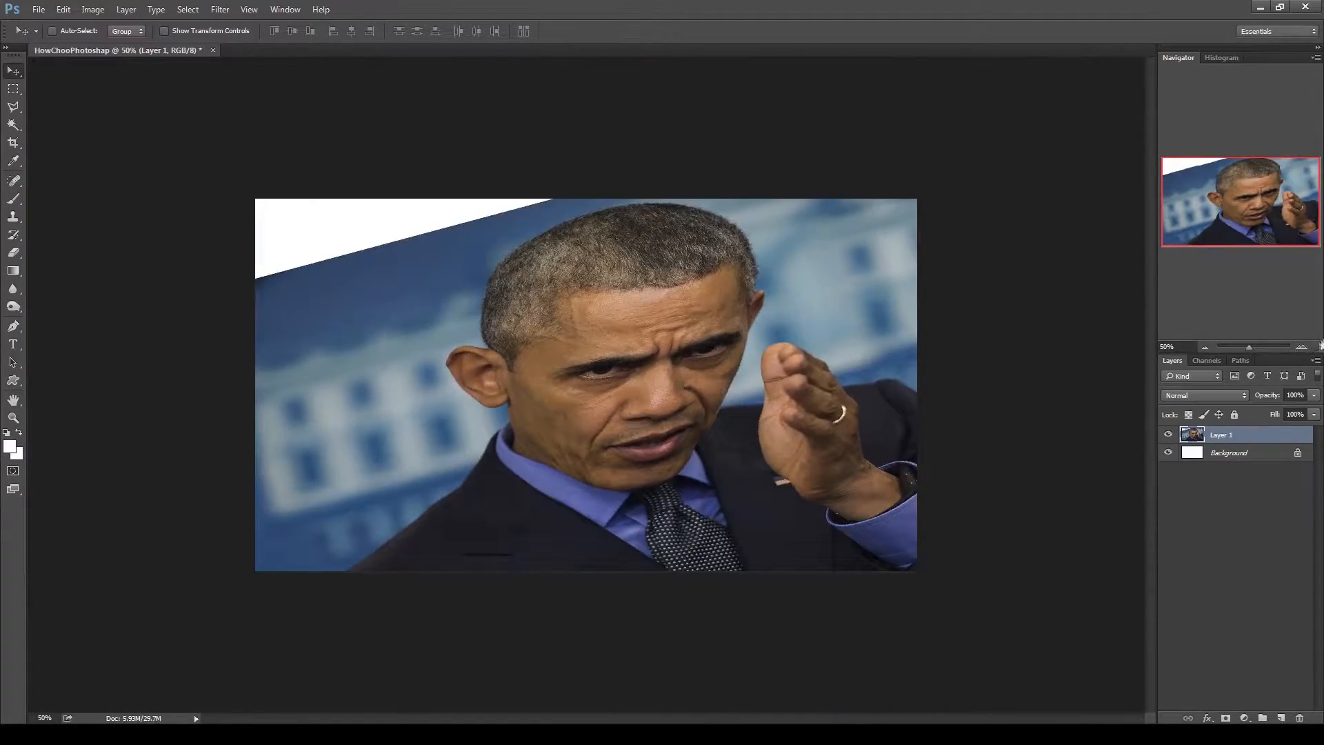
left_click(1301, 346)
left_click(1302, 346)
left_click(1302, 346)
left_click(1302, 346)
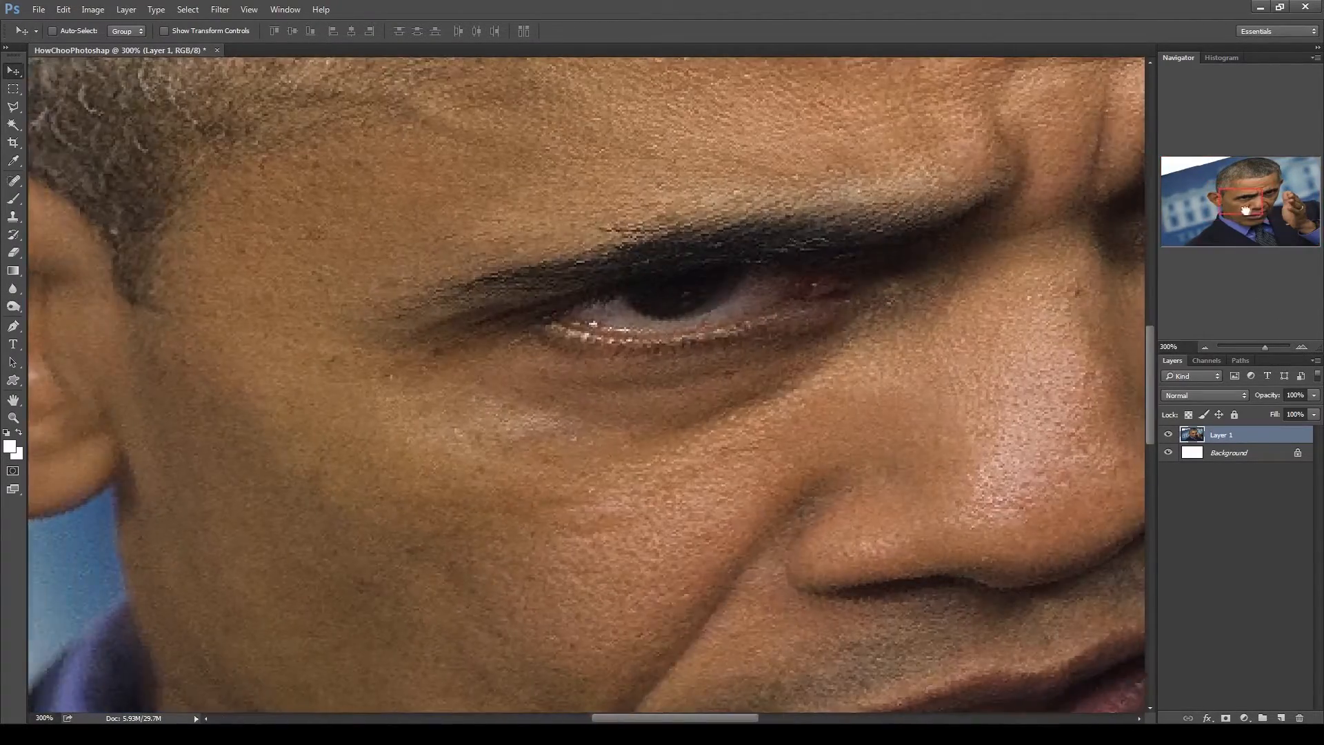
left_click(1204, 346)
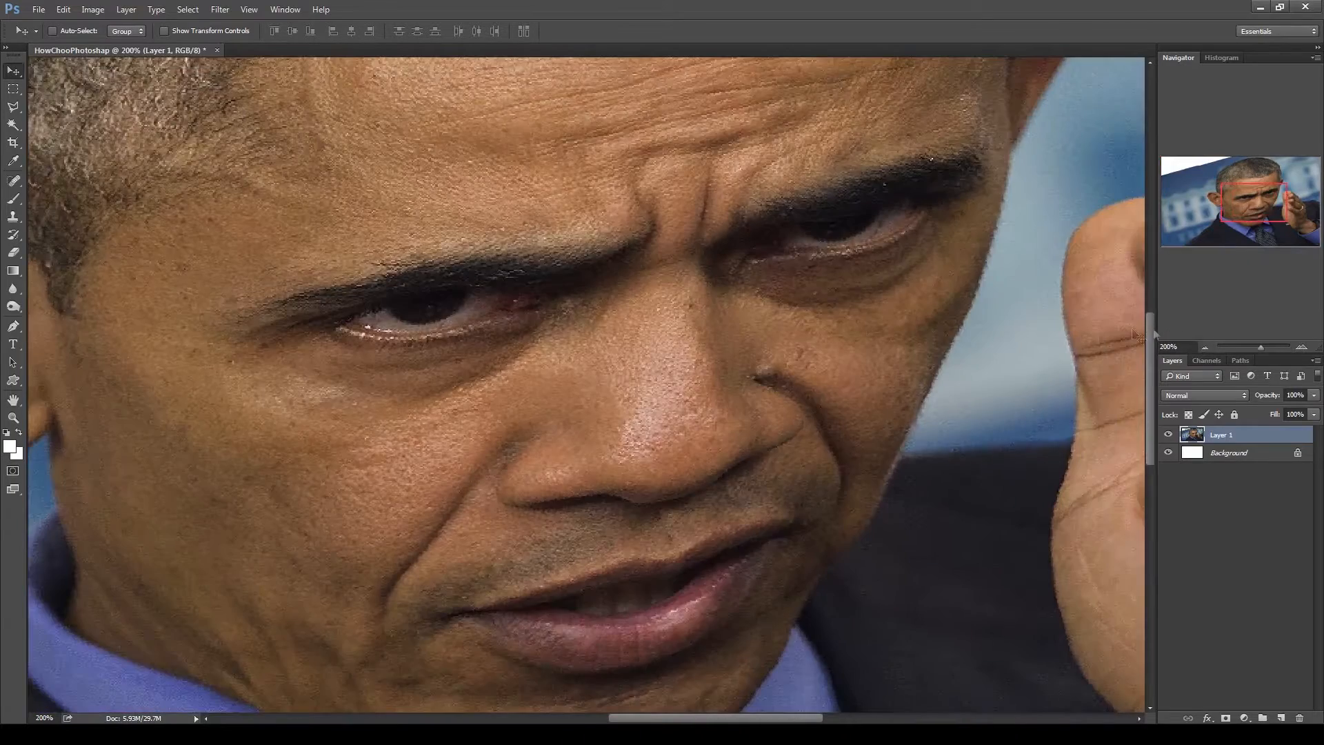
scroll(847, 311, "down", 1)
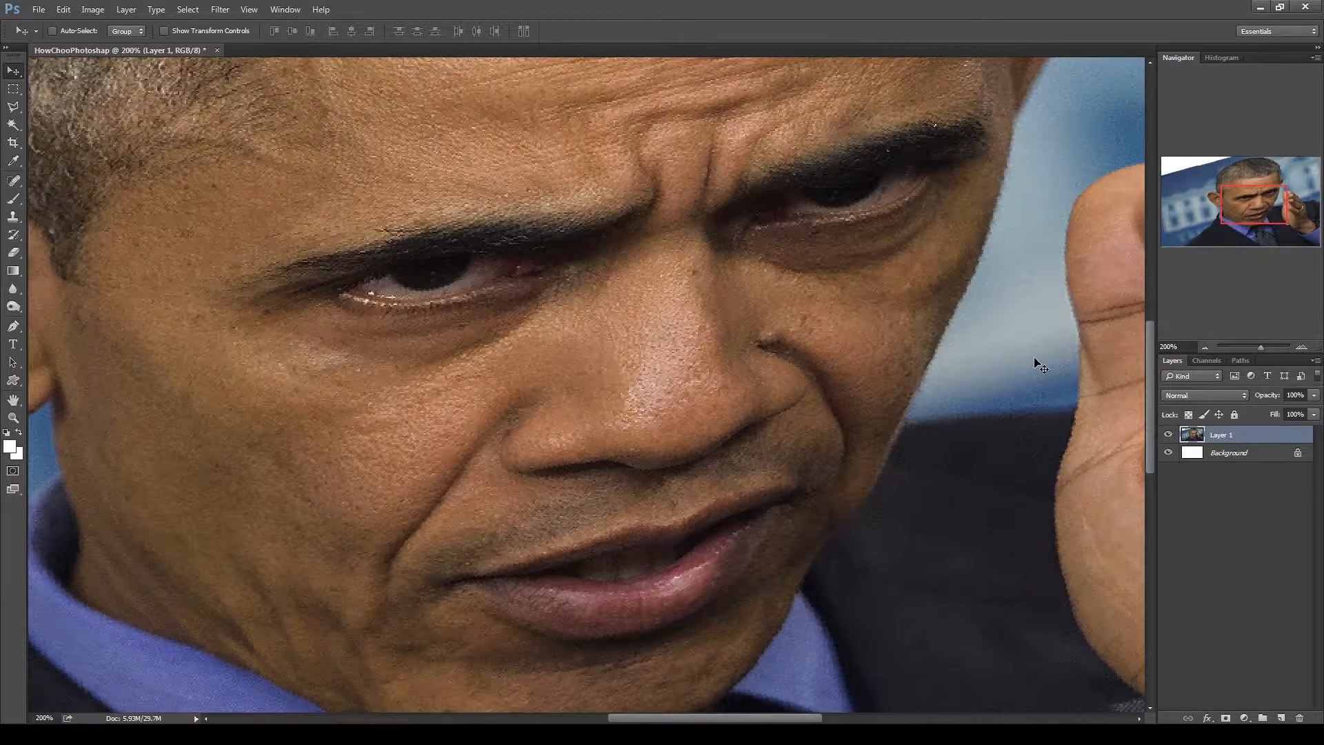
- Rotate the photo clockwise back to level with Free Transform so it covers the whole canvas, and apply the transform
left_click(1205, 346)
left_click(1204, 347)
left_click(1204, 346)
key("ctrl+t")
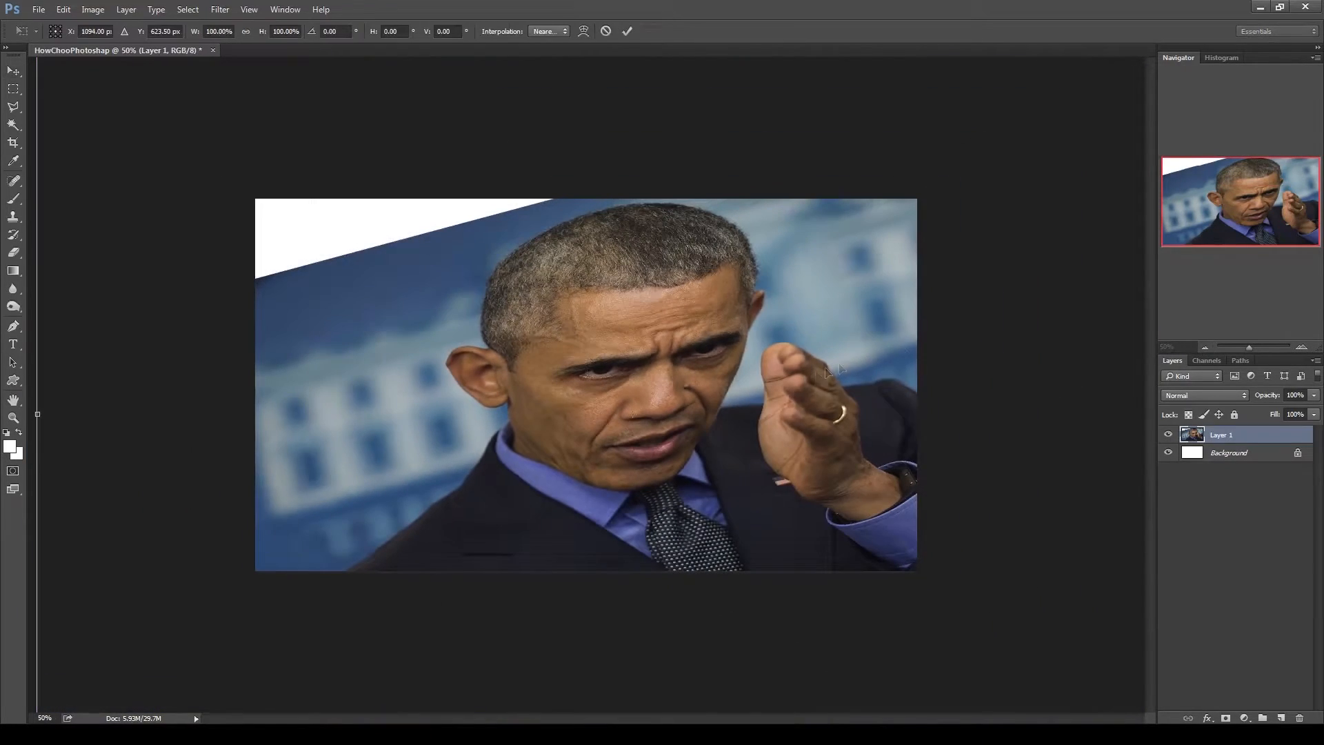
left_click(1205, 346)
left_click_drag(1002, 118, 841, 277)
key("Return")
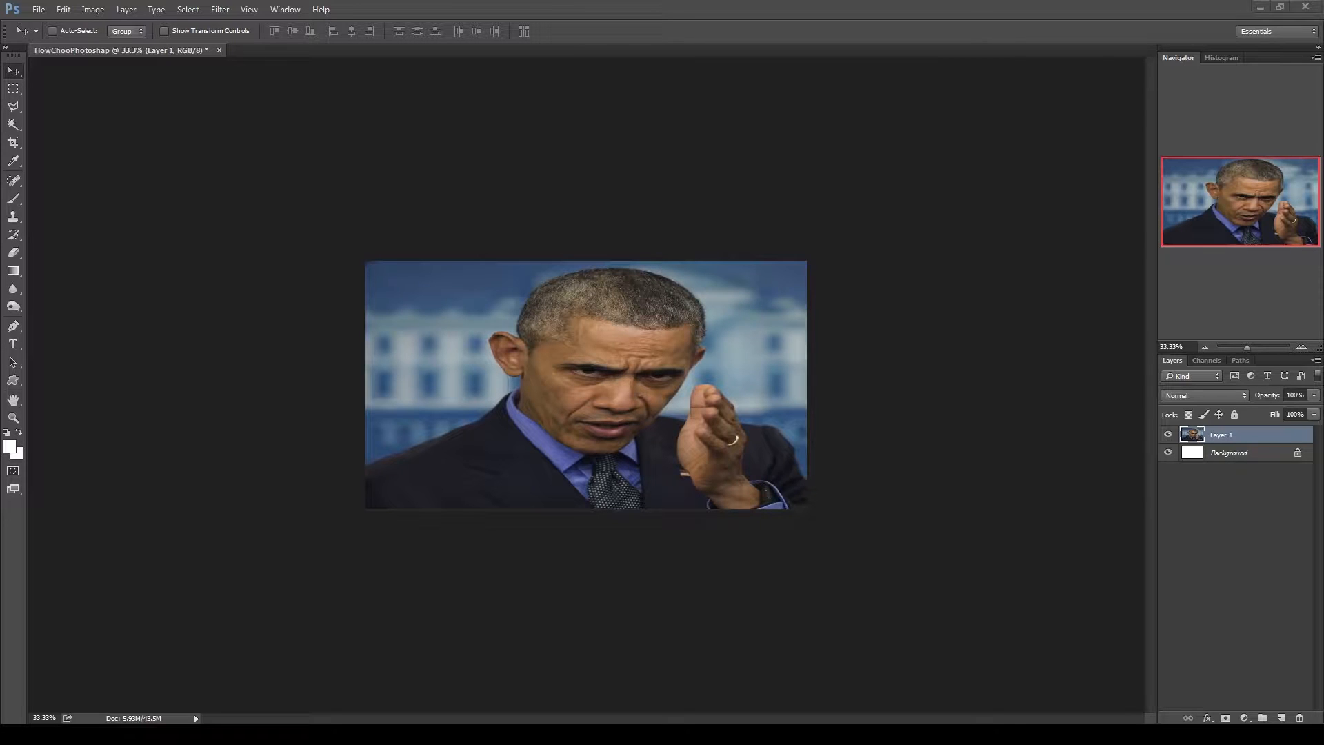
left_click_drag(763, 333, 763, 334)
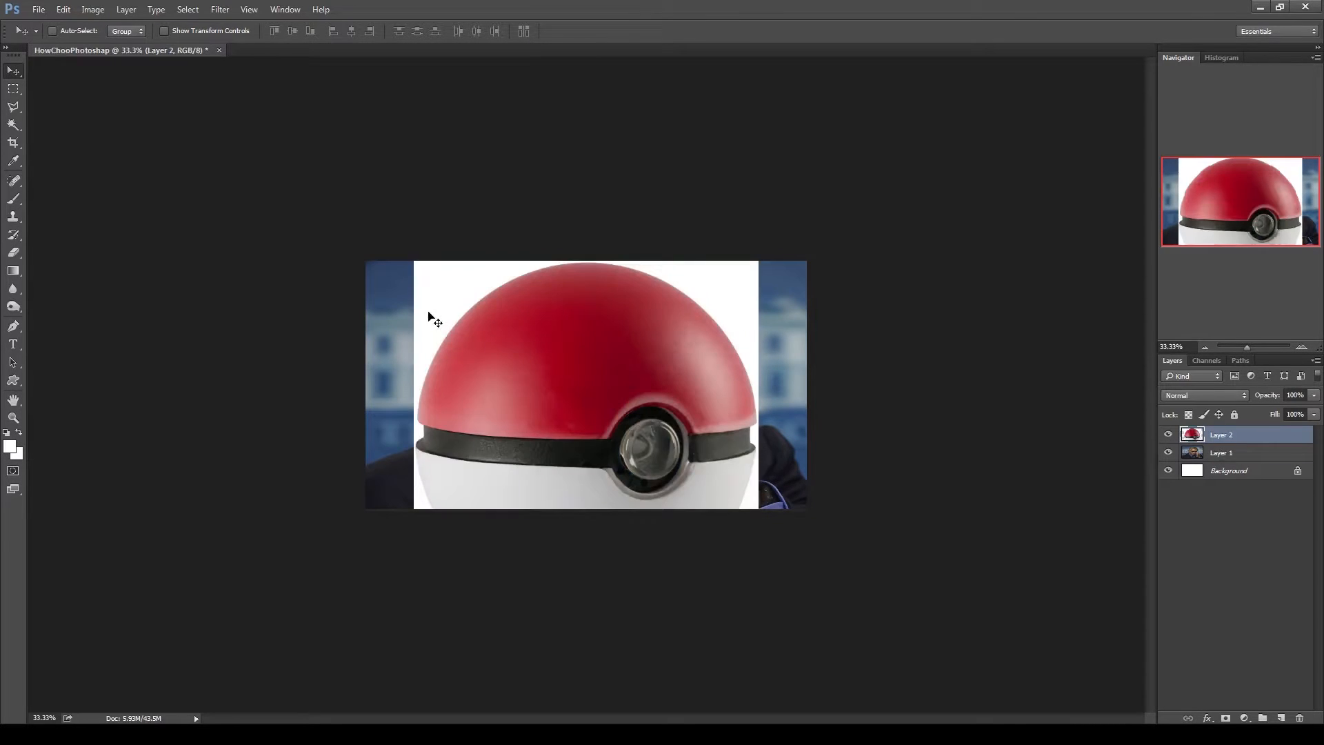
key("ctrl+t")
left_click(1301, 348)
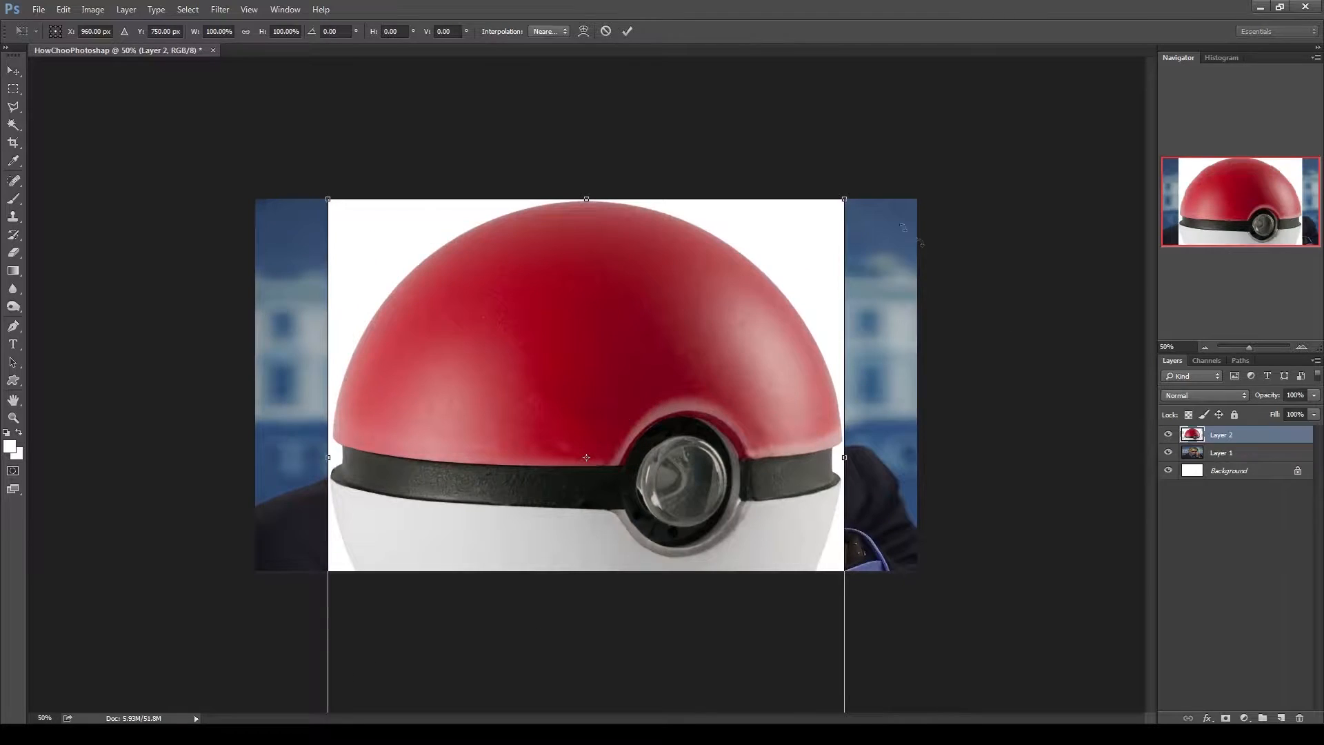
left_click_drag(846, 199, 772, 271)
key("Escape")
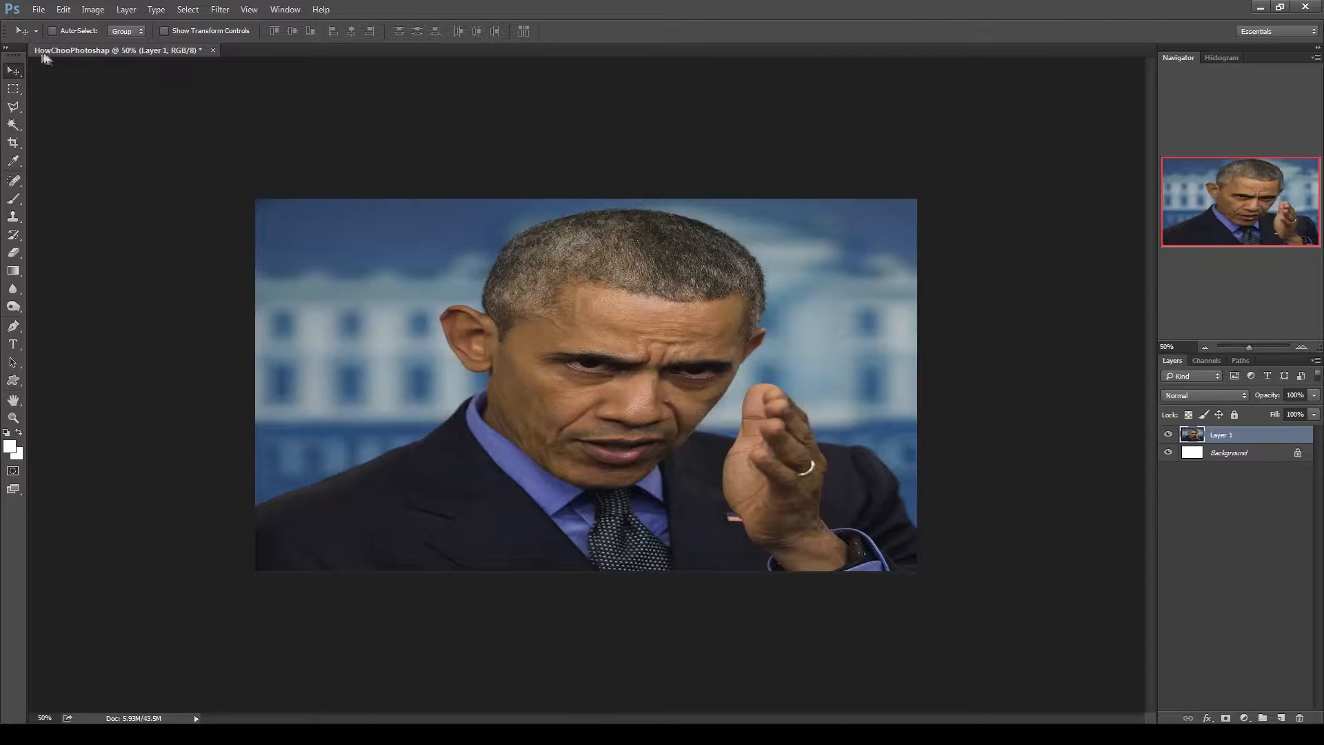
- Create a new 1500 × 1500 pixel document with the Clipboard preset and paste the Poké Ball image into it
left_click(38, 9)
left_click(47, 24)
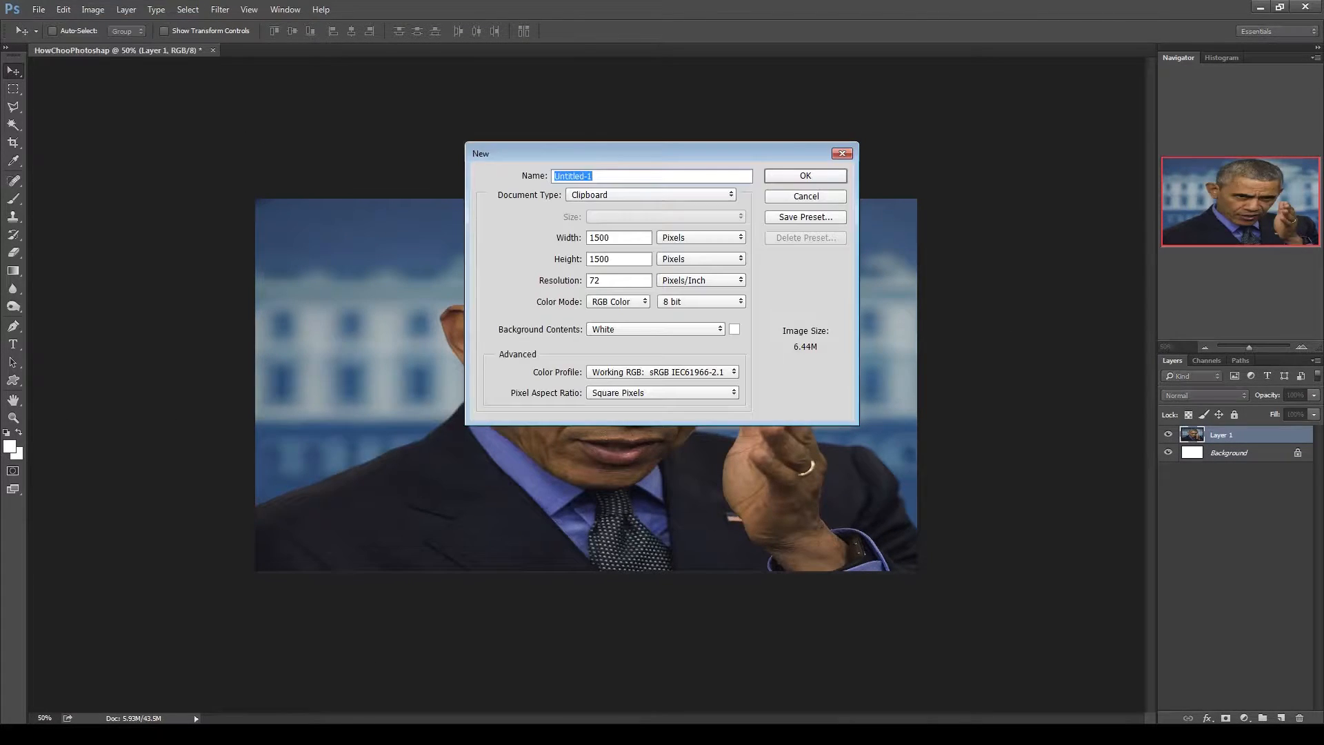
left_click(812, 177)
key("ctrl+v")
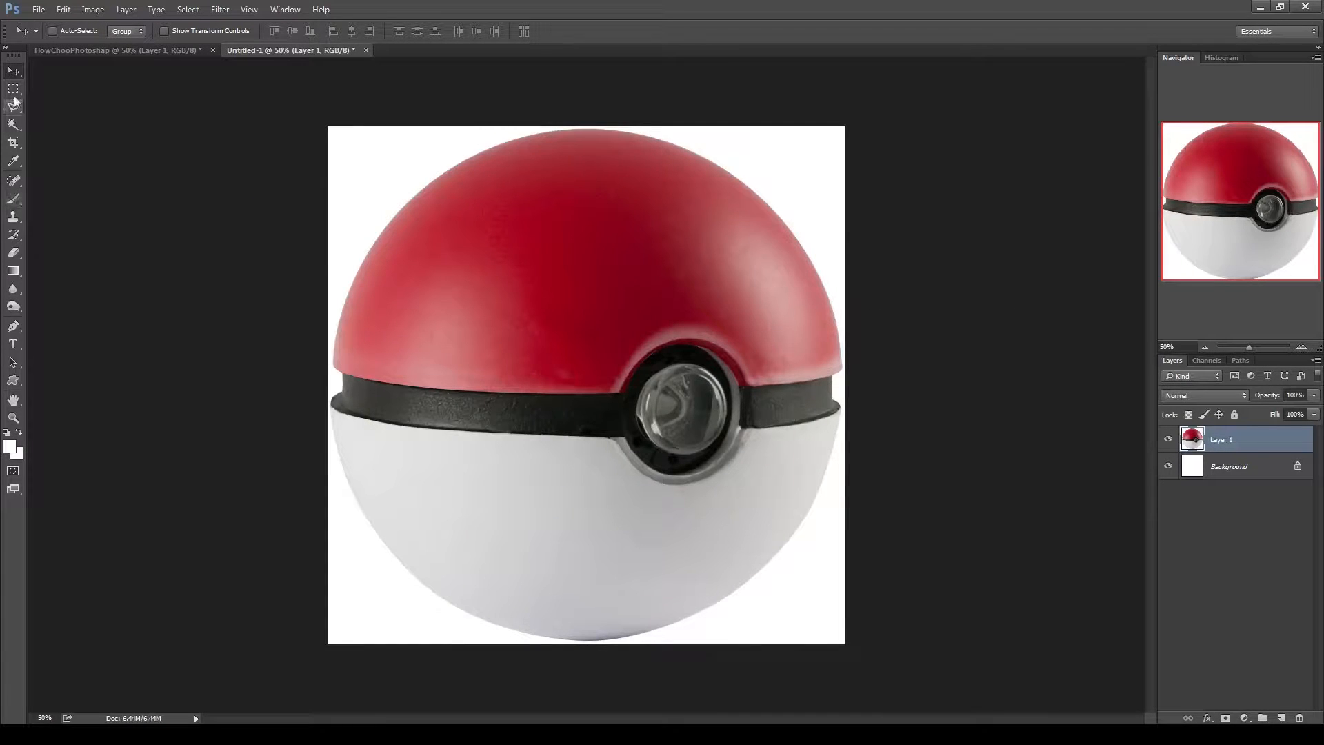
- Select the white background around the Poké Ball with the Magic Wand, delete it and clear the selection
left_click(14, 125)
left_click(411, 161)
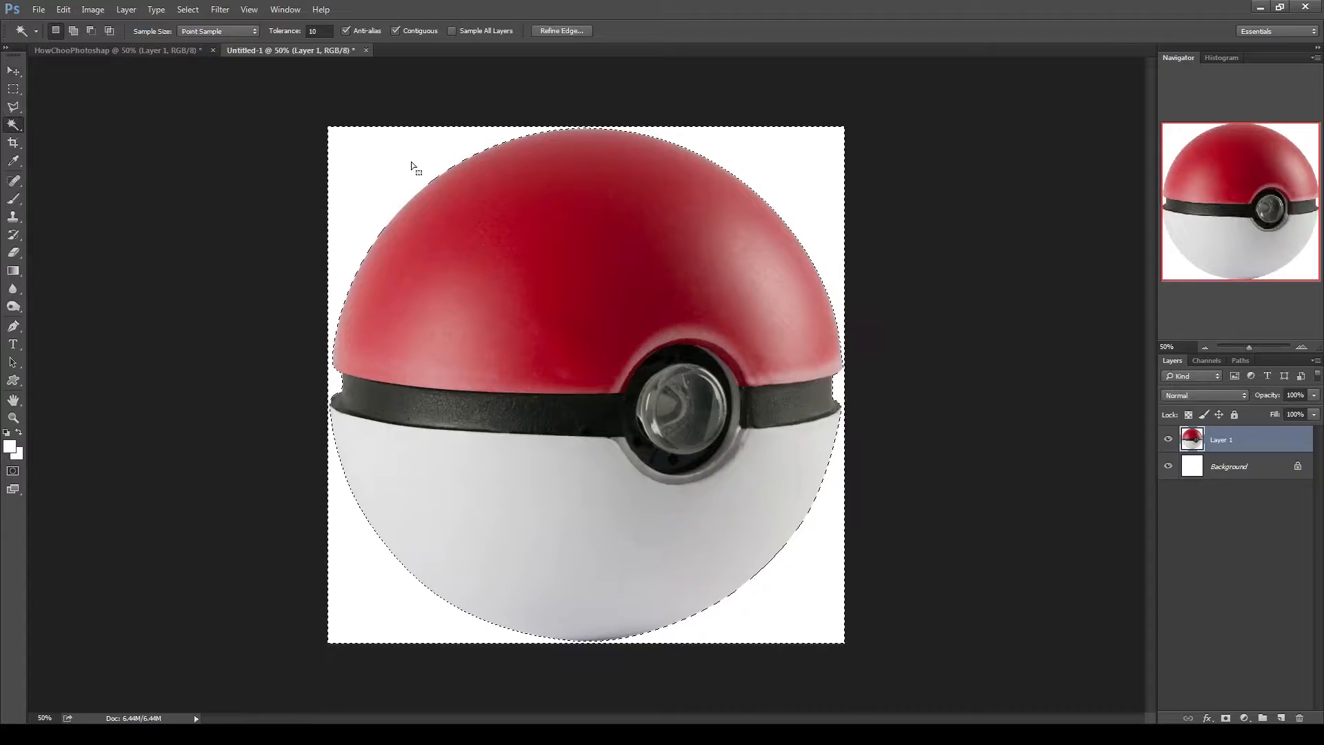
key("Delete")
key("ctrl+d")
- Move the cut-out Poké Ball into the HowChooPhotoshap document, placing it over the portrait
left_click(14, 70)
left_click_drag(554, 331, 531, 262)
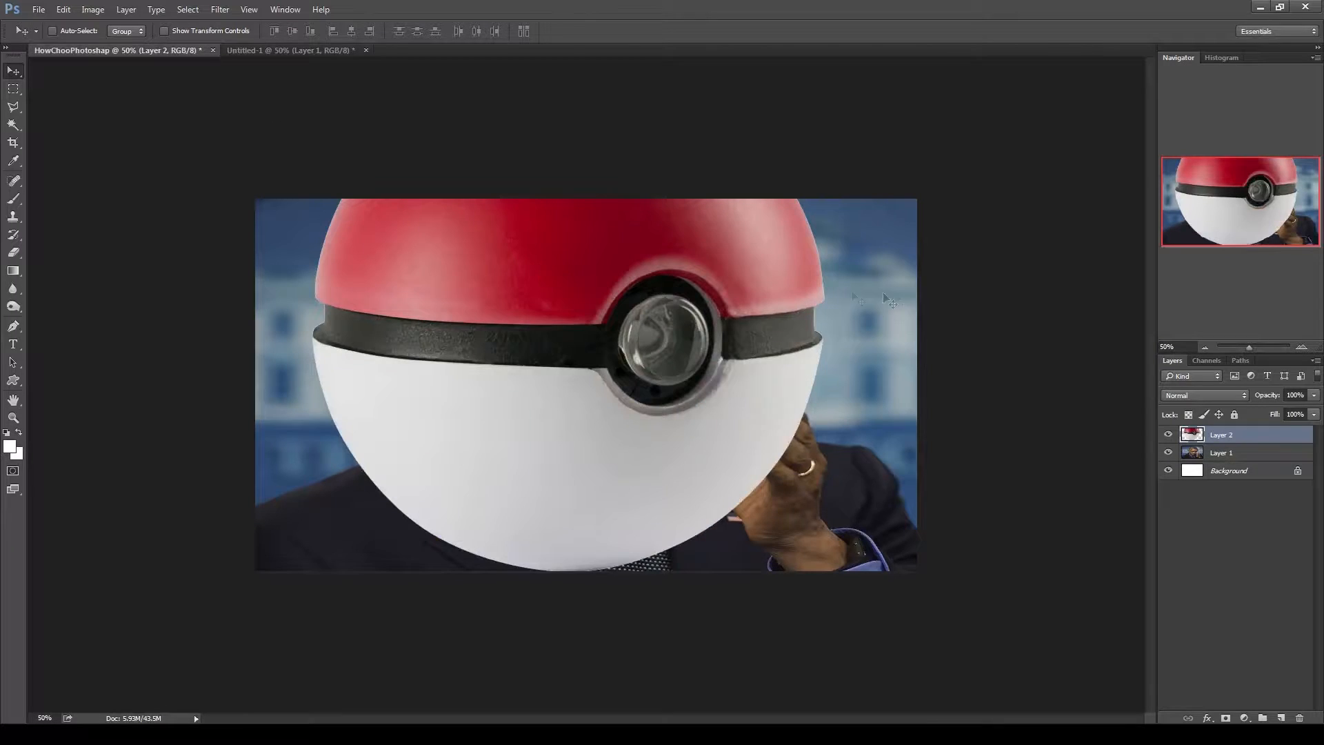
left_click(1205, 346)
key("ctrl+t")
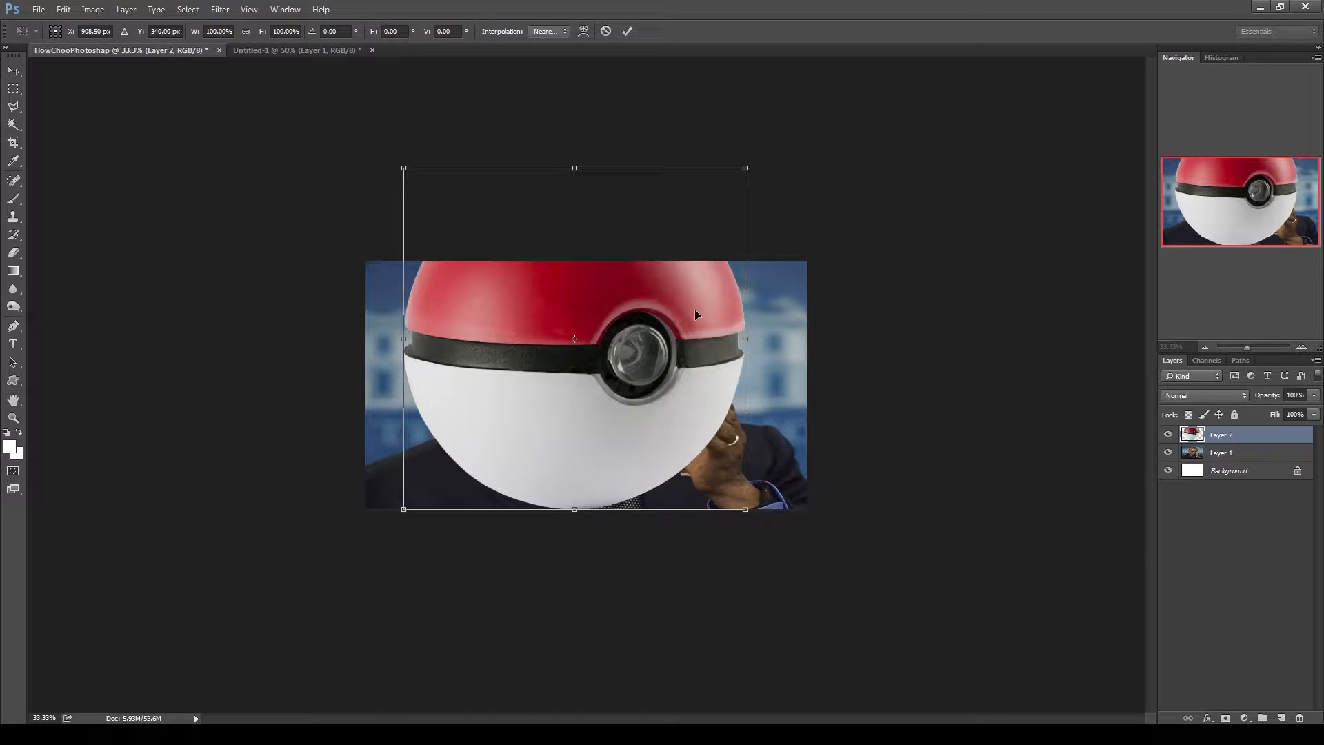
key("Return")
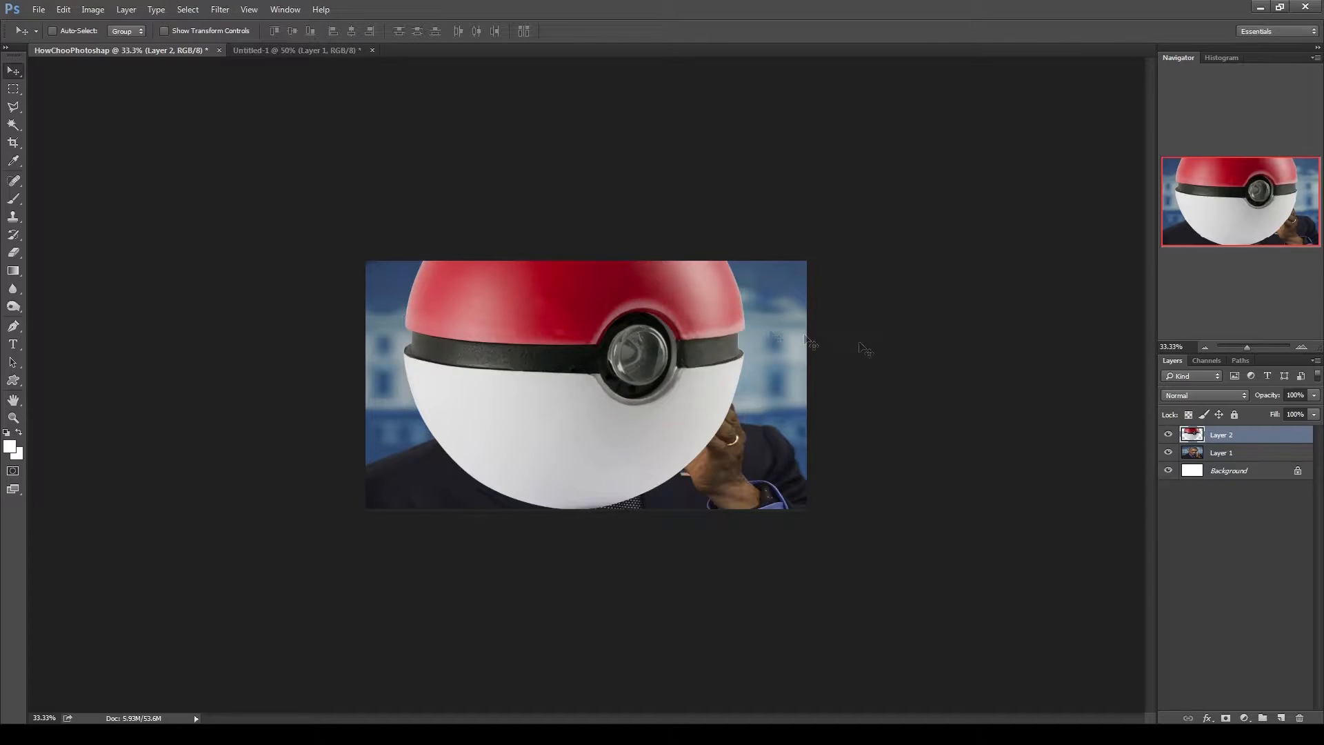
- Rename the Poké Ball layer as Balls and the portrait layer as Bmaa
double_click(1223, 435)
right_click(1232, 437)
key("Escape")
right_click(1268, 434)
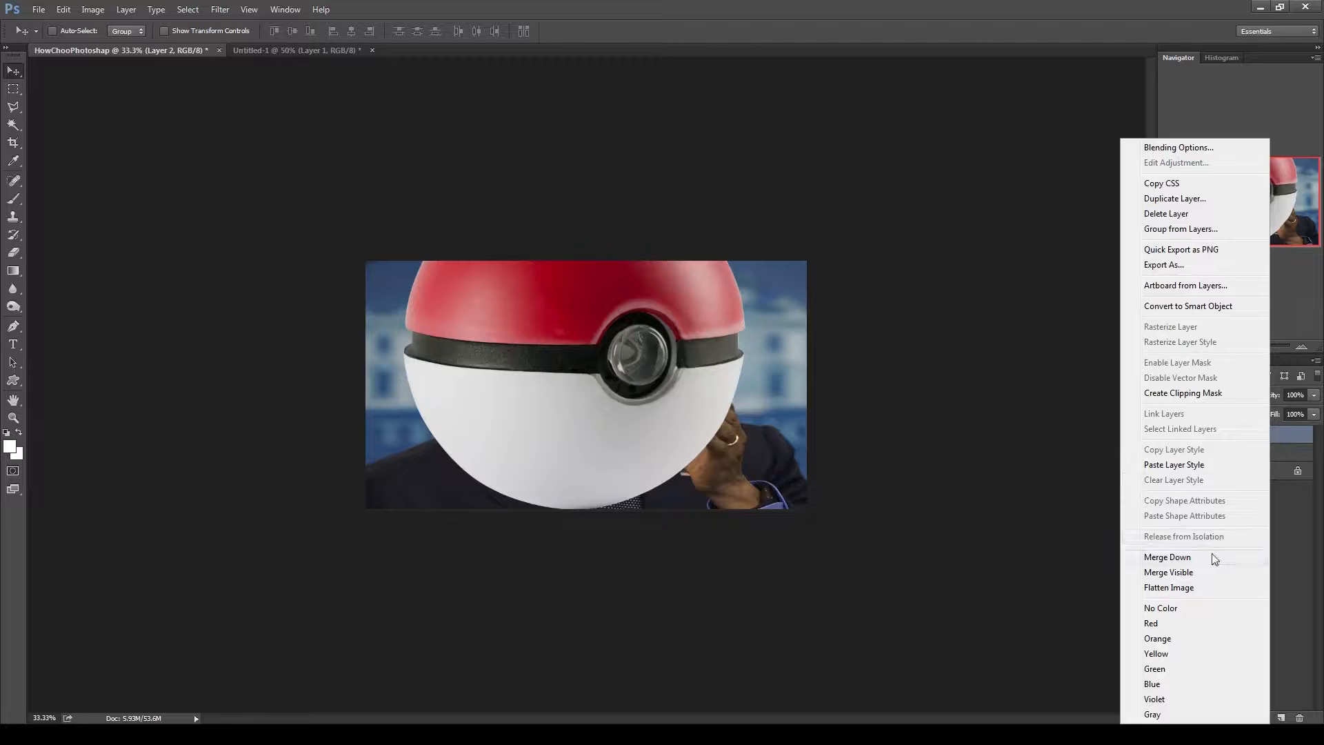
left_click(1287, 510)
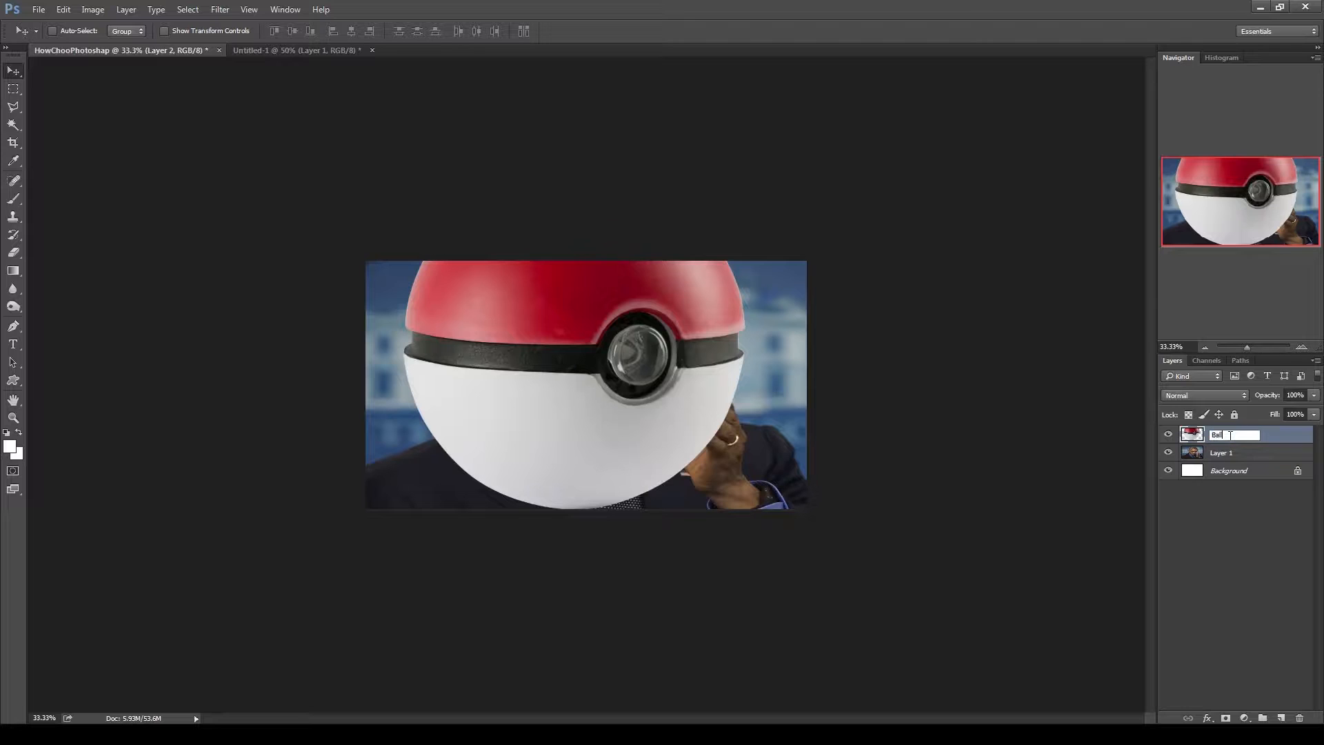
key("Return")
double_click(1220, 453)
type("Bmaa")
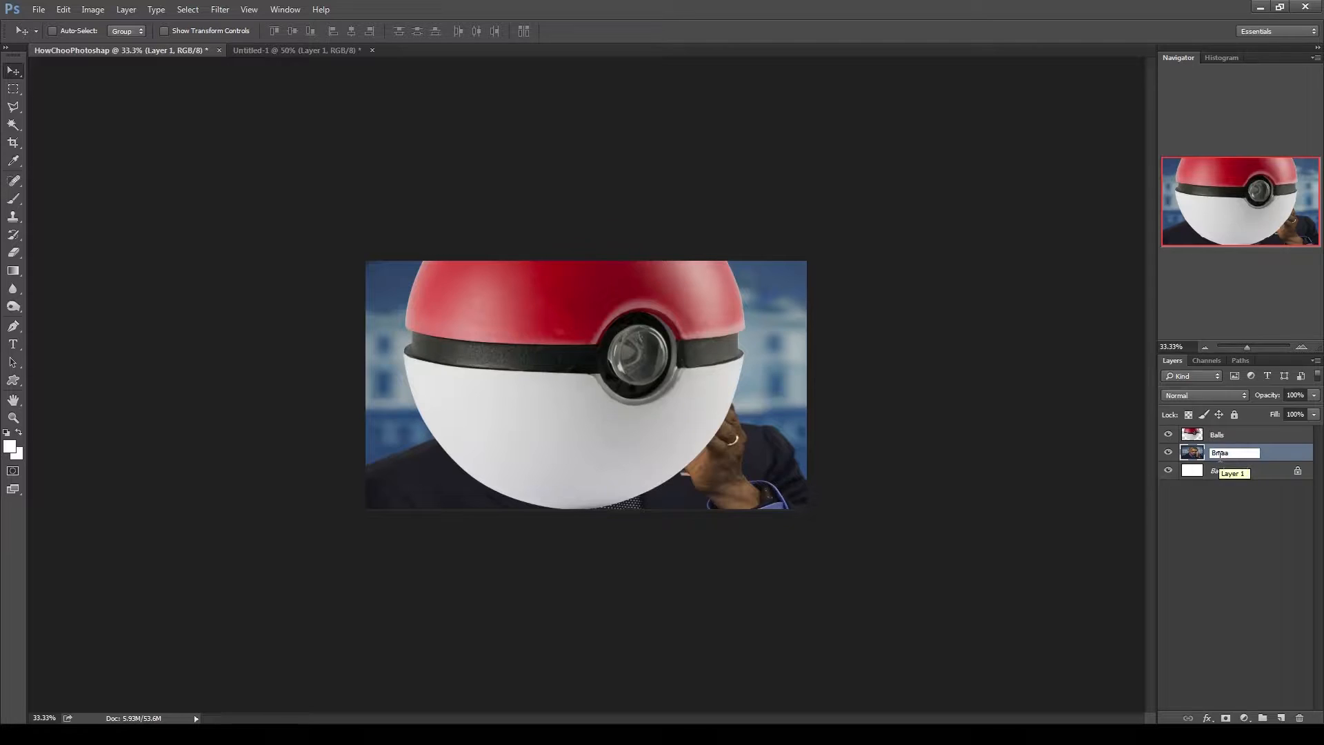
key("Return")
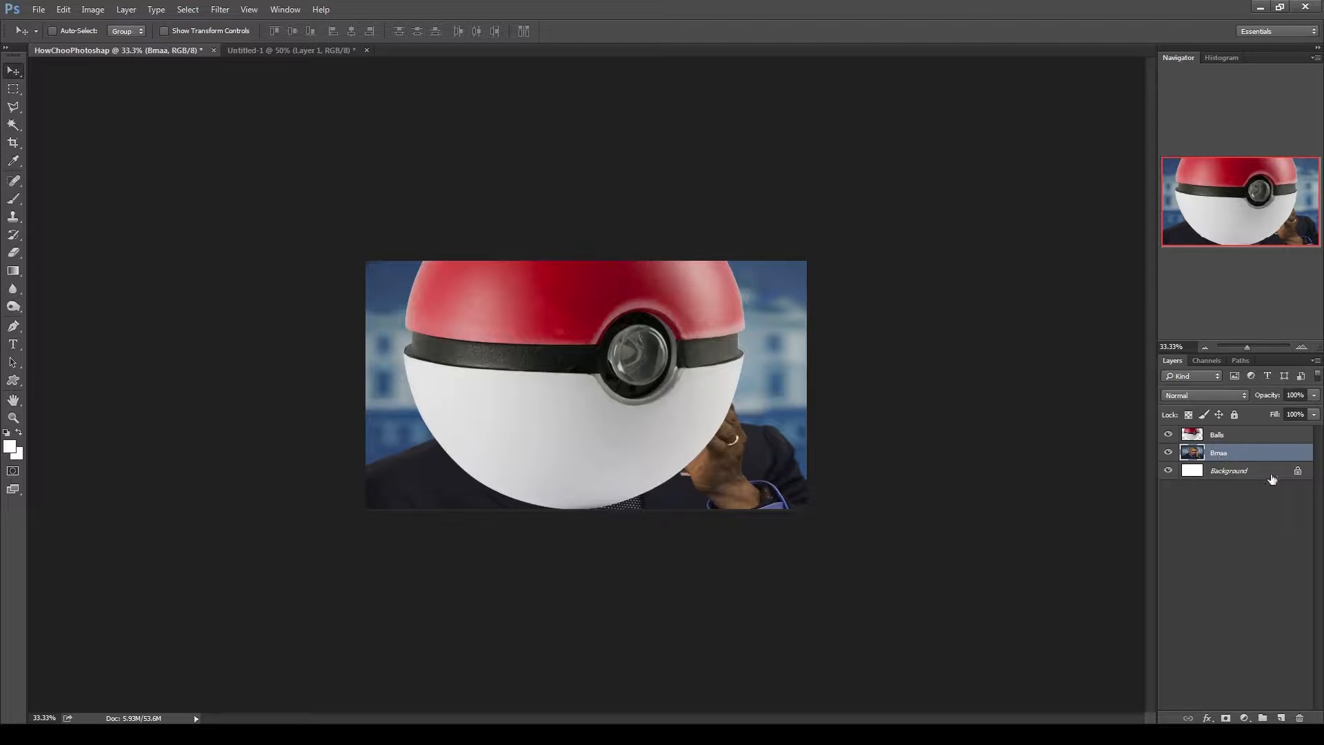
- Convert the Balls layer to a Smart Object
left_click(1218, 437)
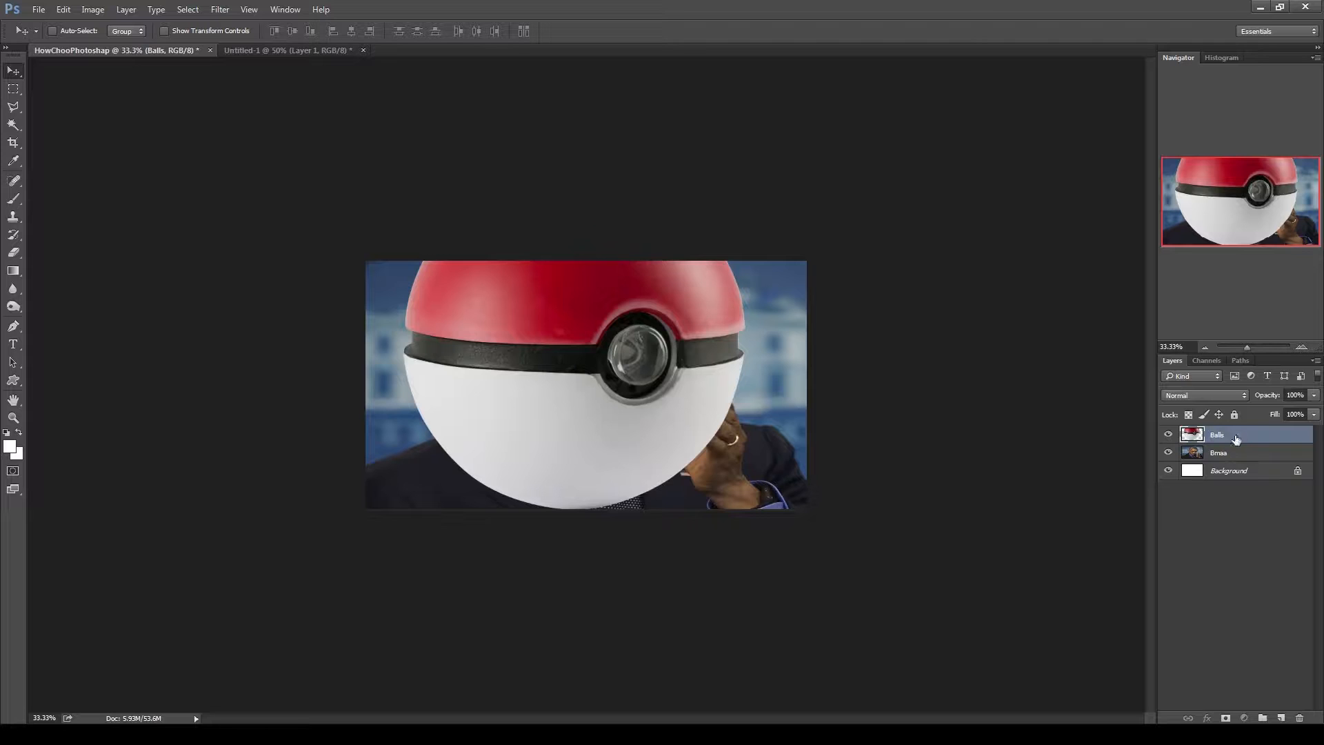
left_click(1301, 347)
key("ctrl+t")
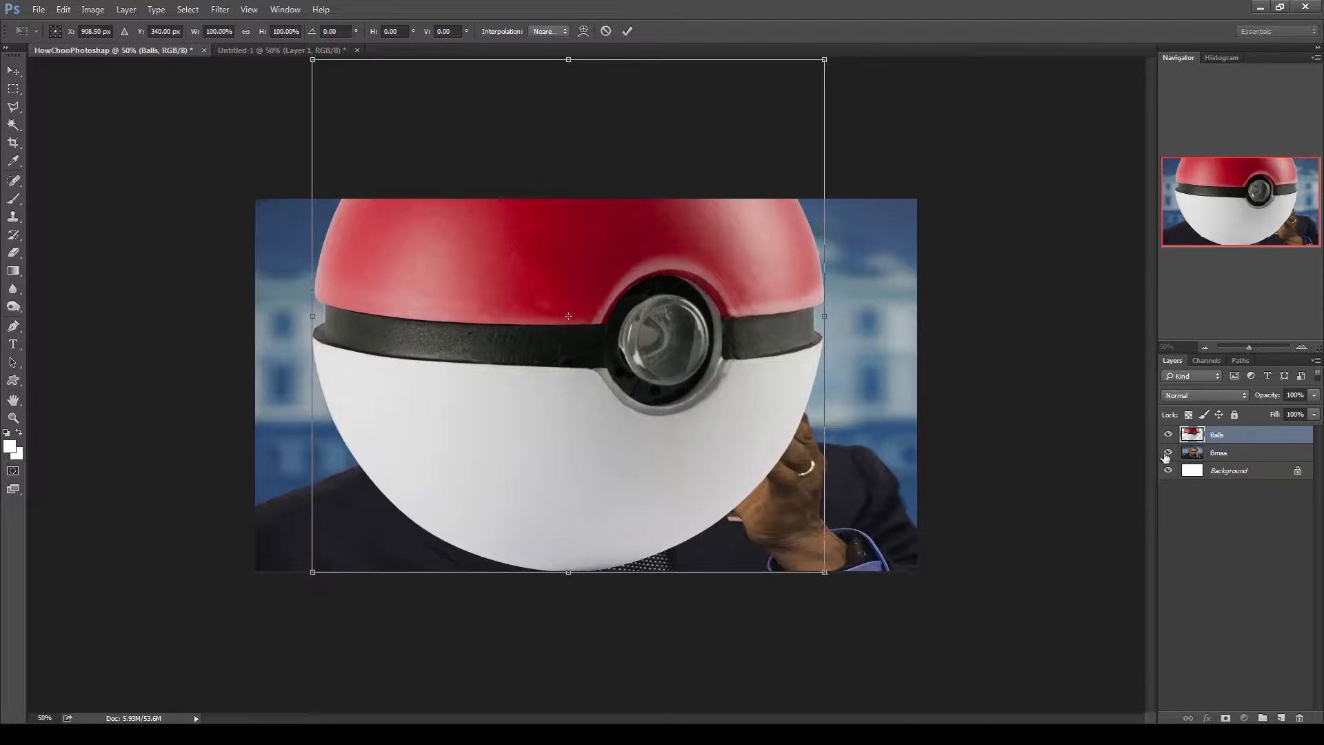
key("Escape")
right_click(1223, 443)
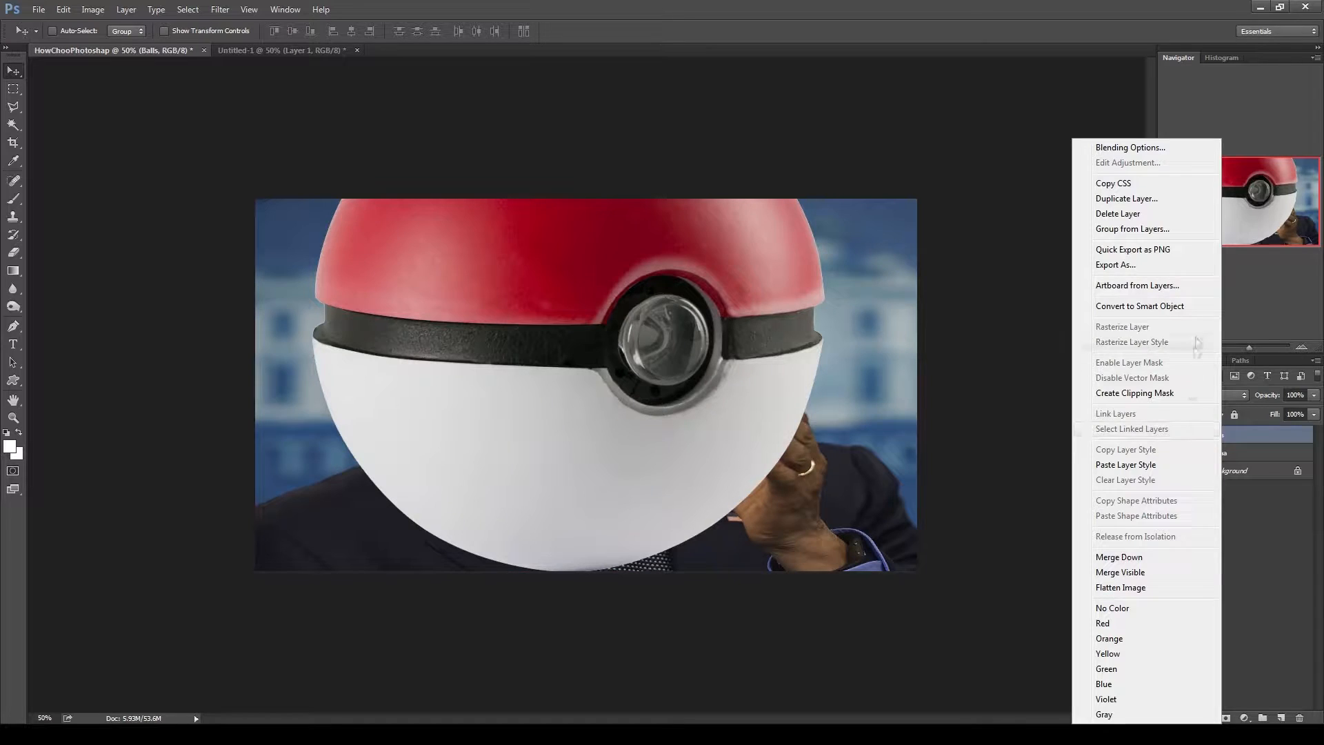
left_click(1189, 312)
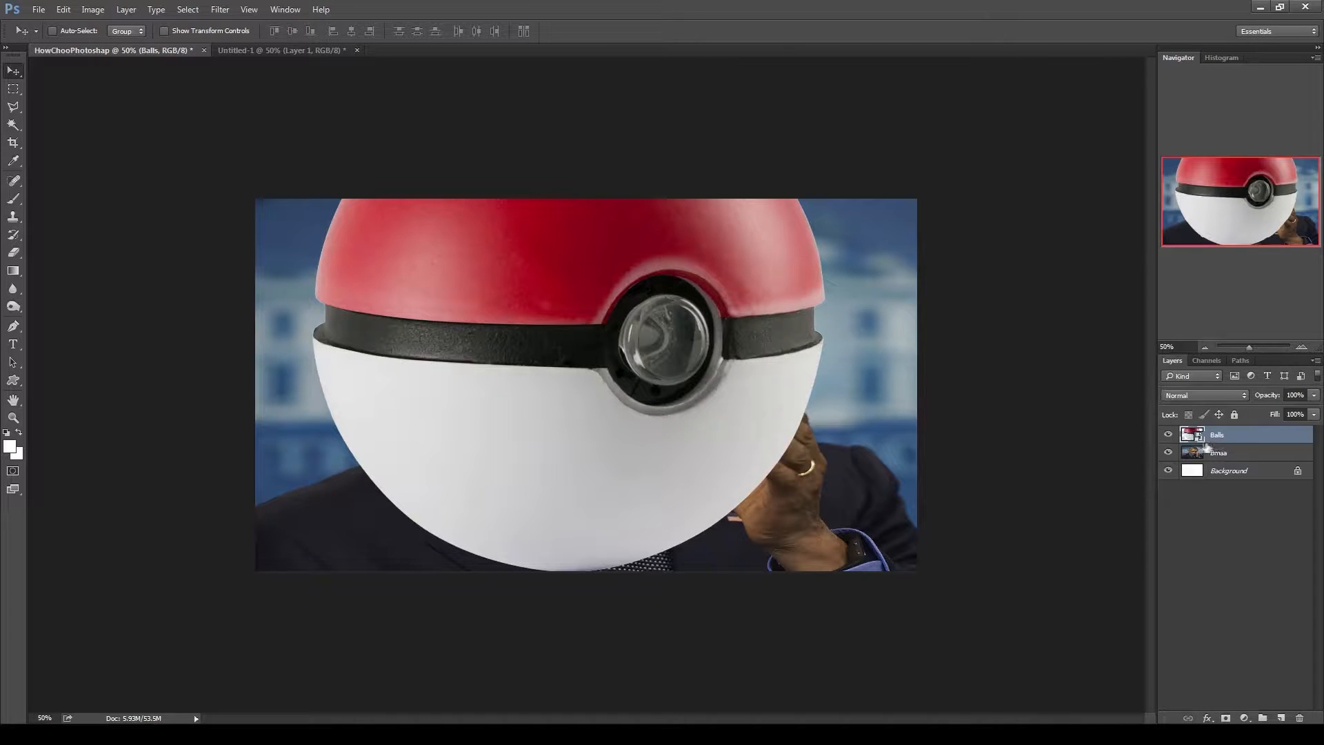
right_click(1219, 446)
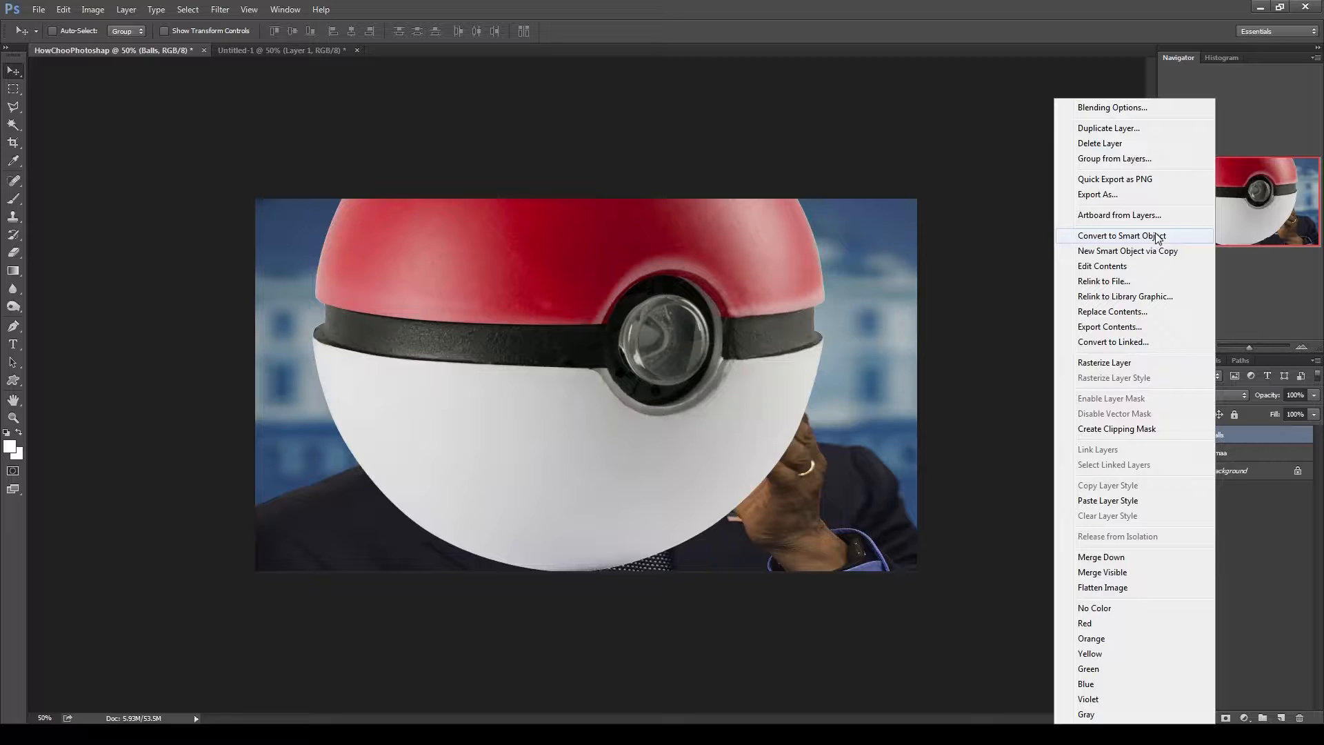
left_click(1122, 236)
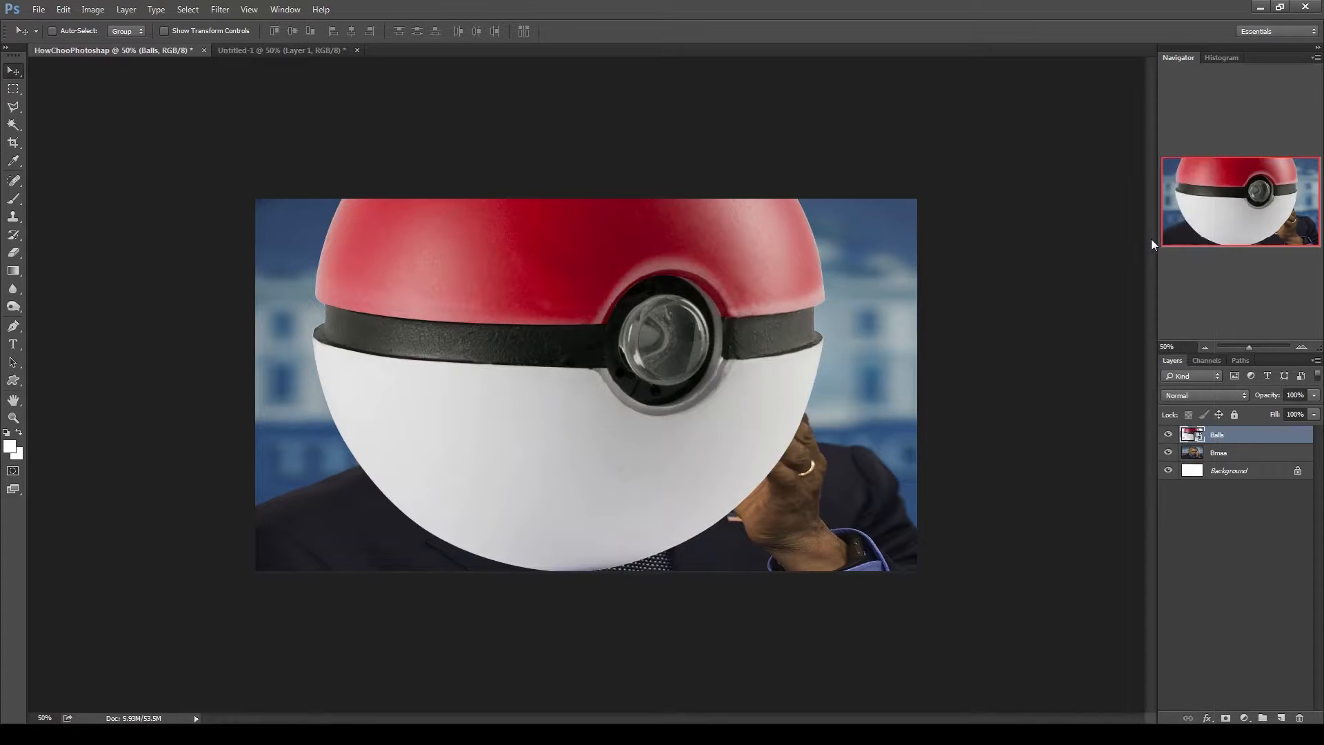
- Scale the ball down proportionally to about 66.8% with Free Transform, place it over the man's head and apply
key("ctrl+t")
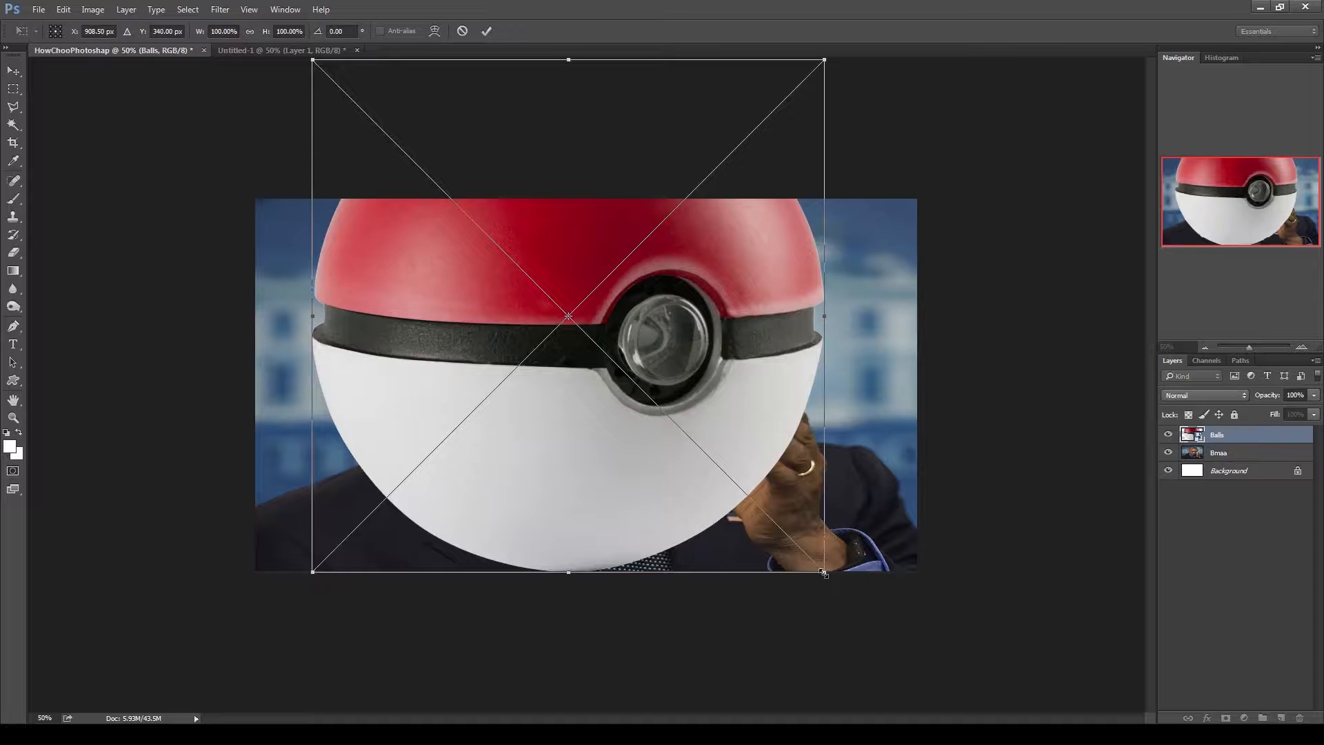
left_click_drag(825, 574, 616, 368)
left_click_drag(559, 288, 695, 402)
left_click_drag(758, 497, 777, 507)
left_click_drag(731, 469, 719, 451)
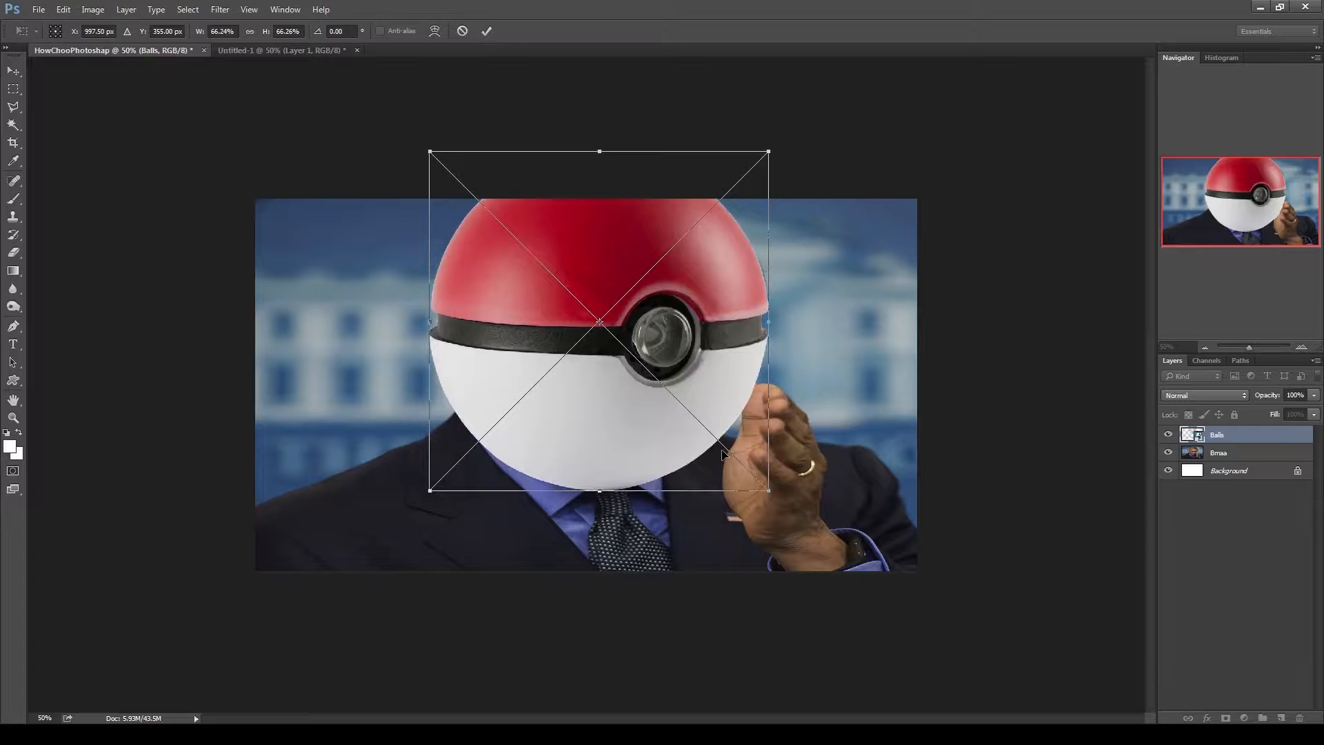
key("Return")
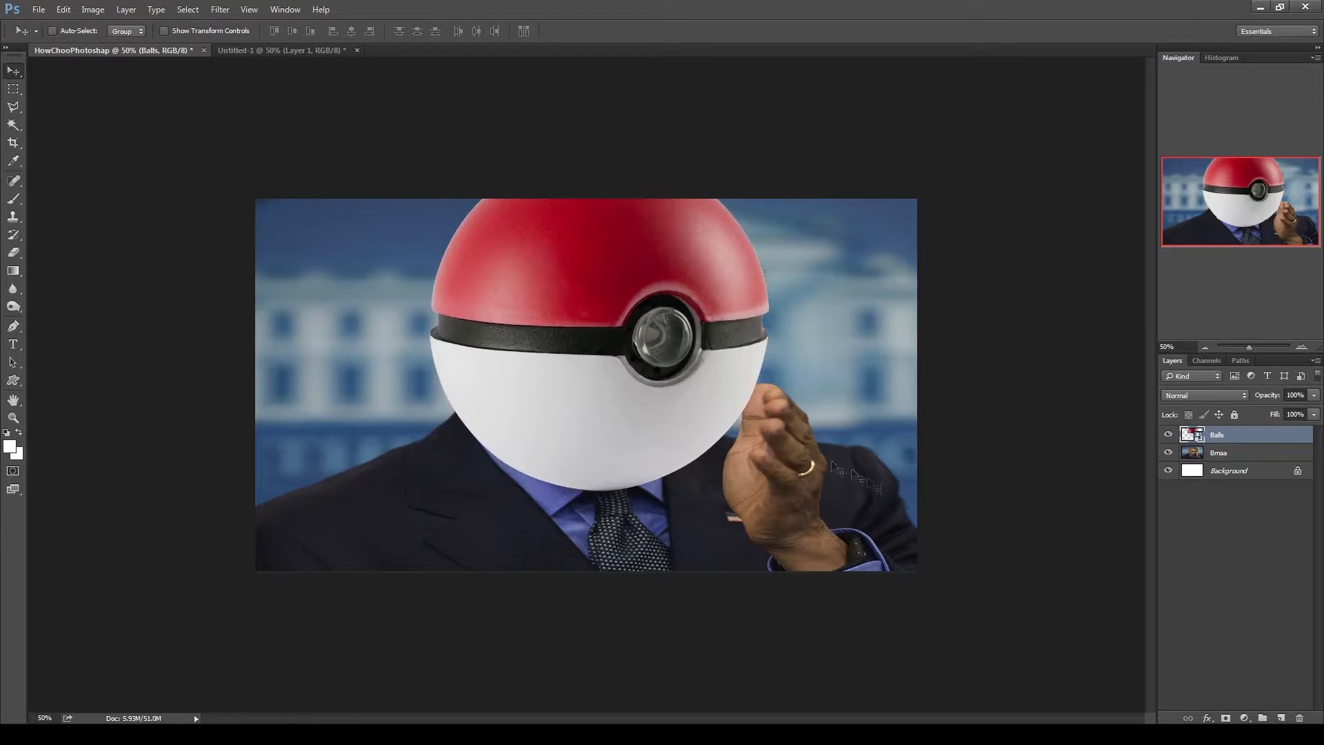
key("ctrl+t")
left_click_drag(770, 147, 774, 144)
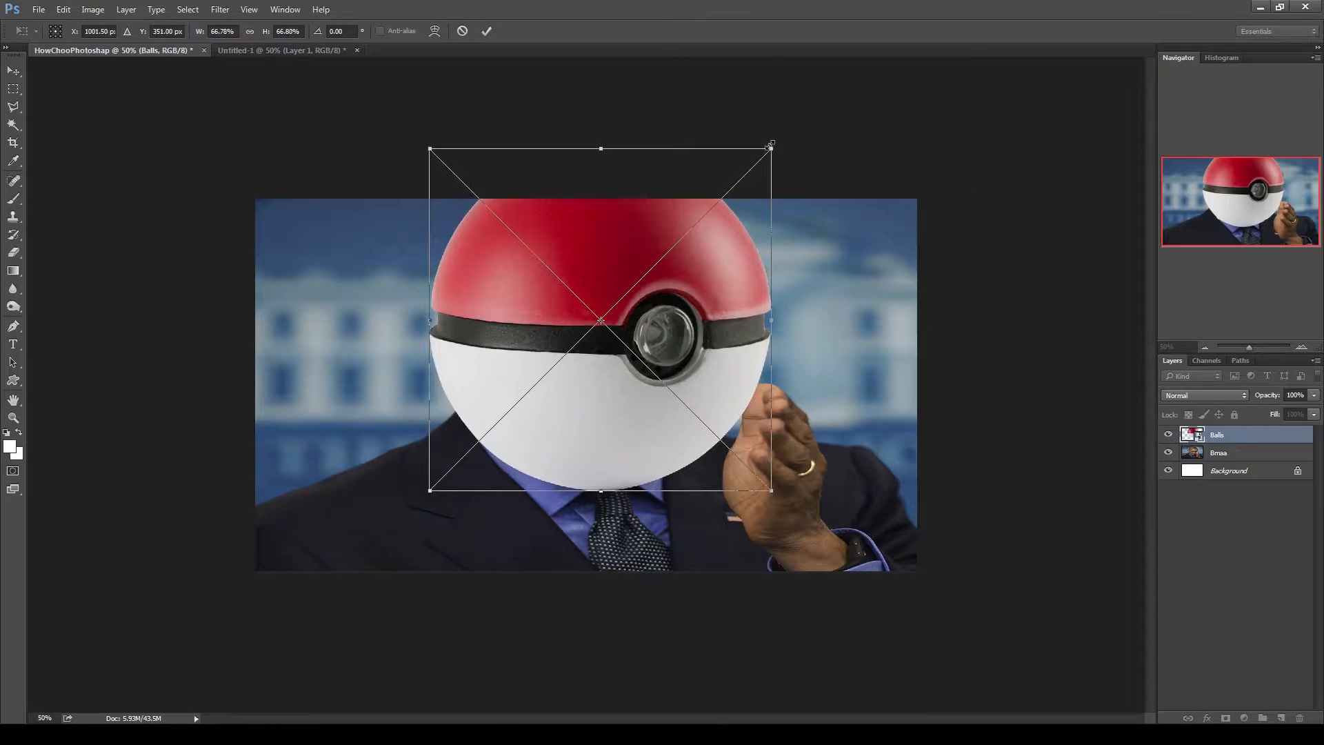
key("Return")
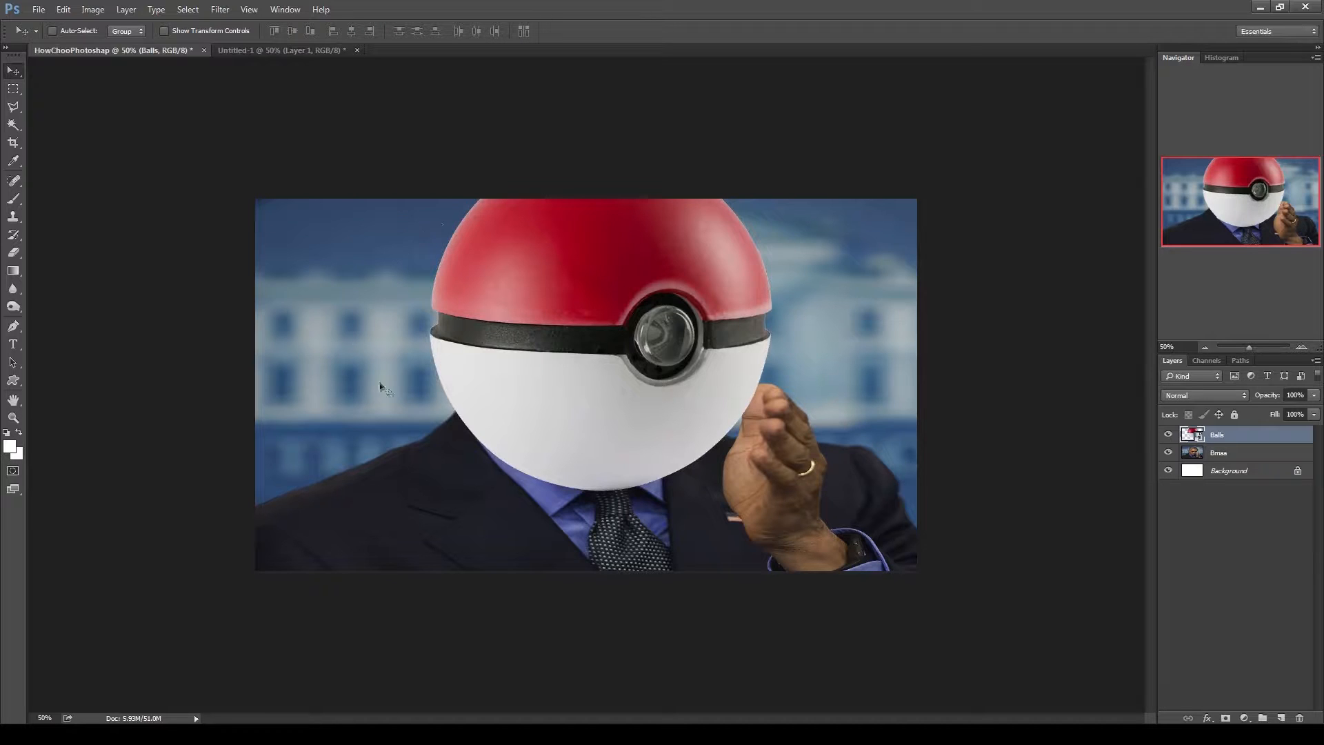
- Lower the opacity of the Balls layer to 72% so the face shows through
left_click(1301, 347)
left_click_drag(1254, 261, 1251, 204)
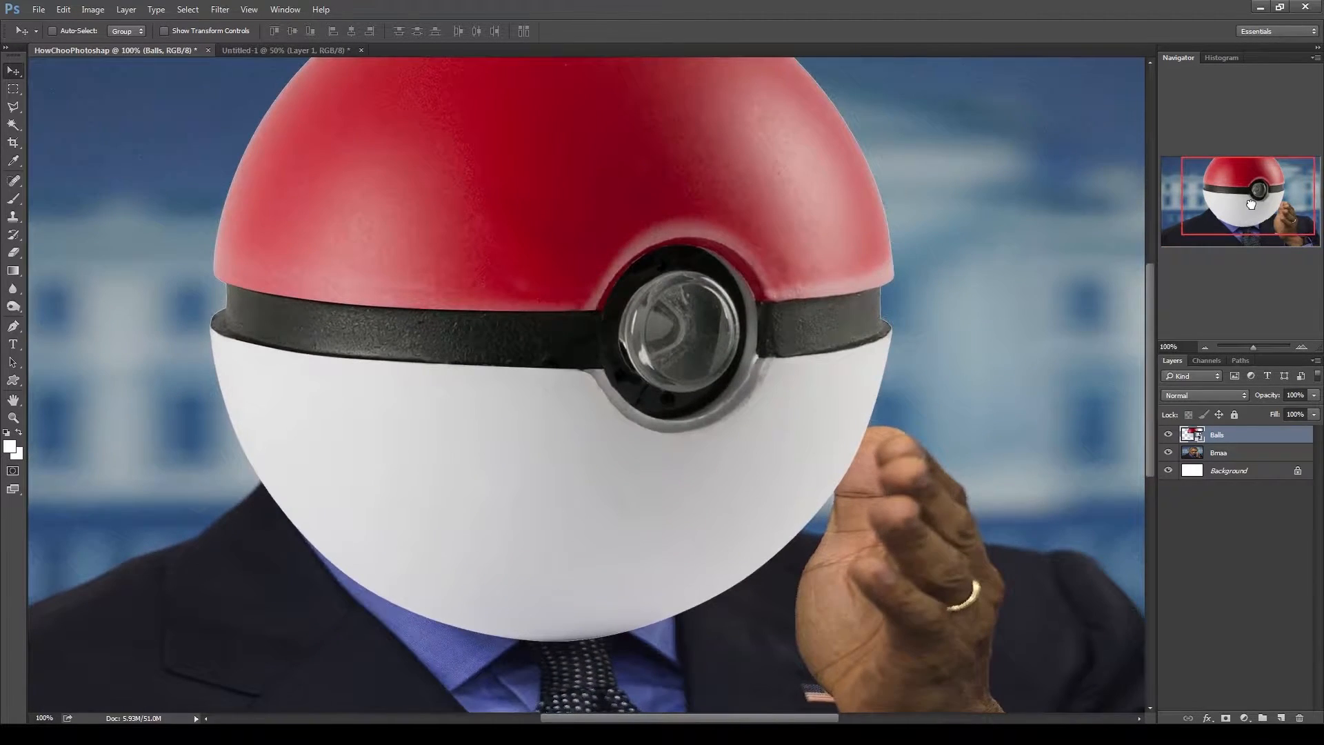
left_click(1203, 349)
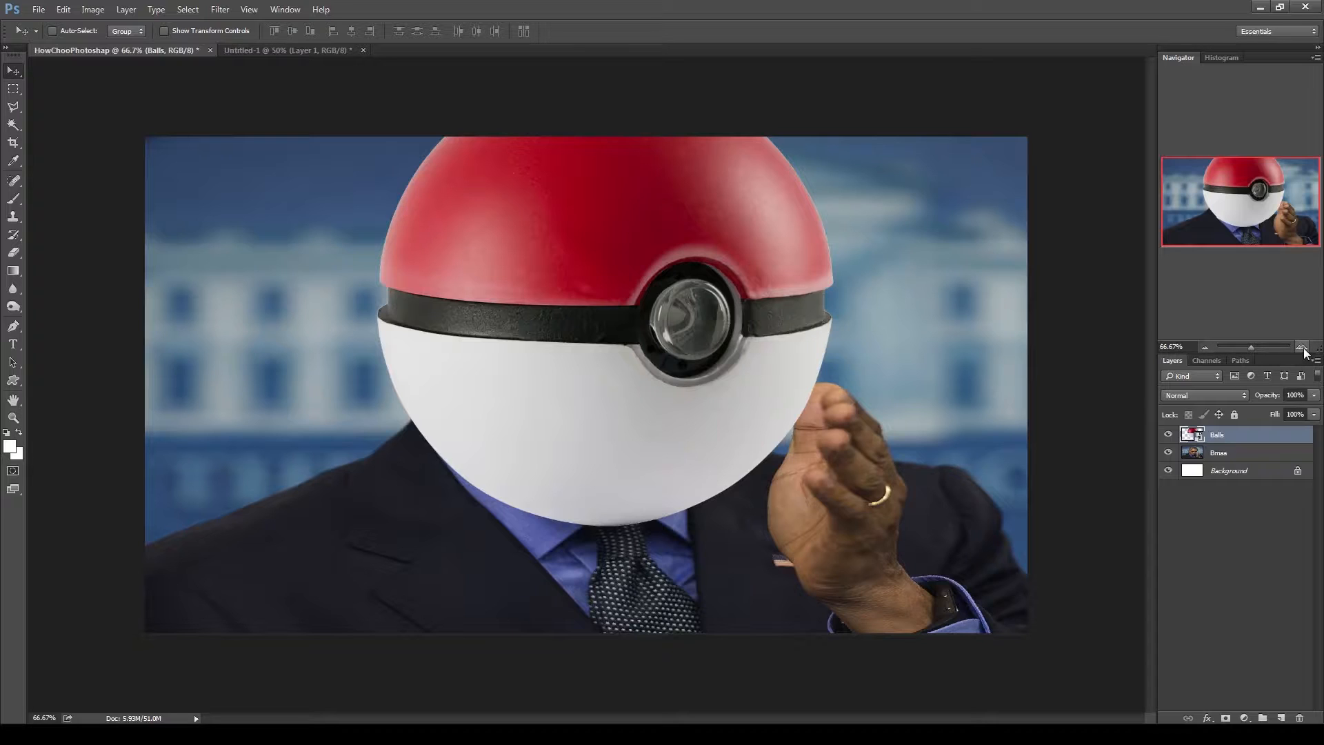
left_click(1315, 396)
left_click_drag(1314, 410, 1298, 410)
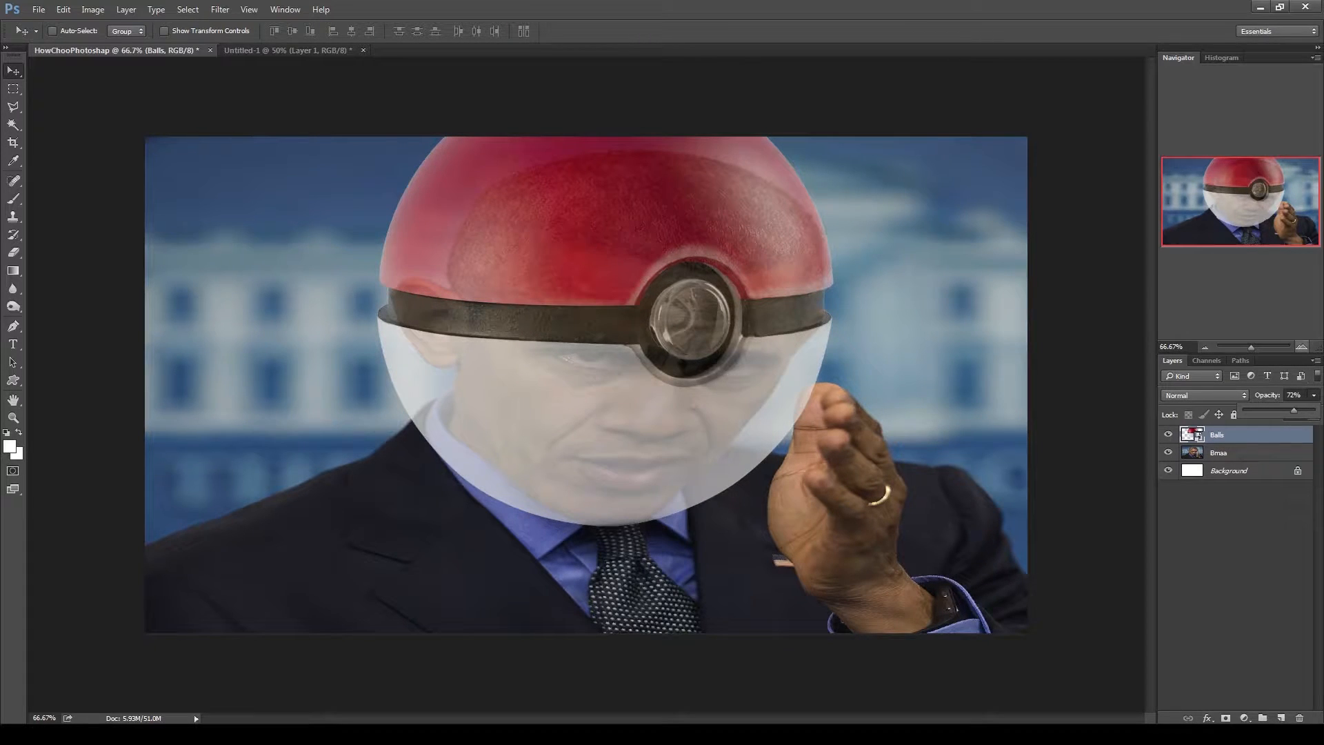
left_click(1204, 346)
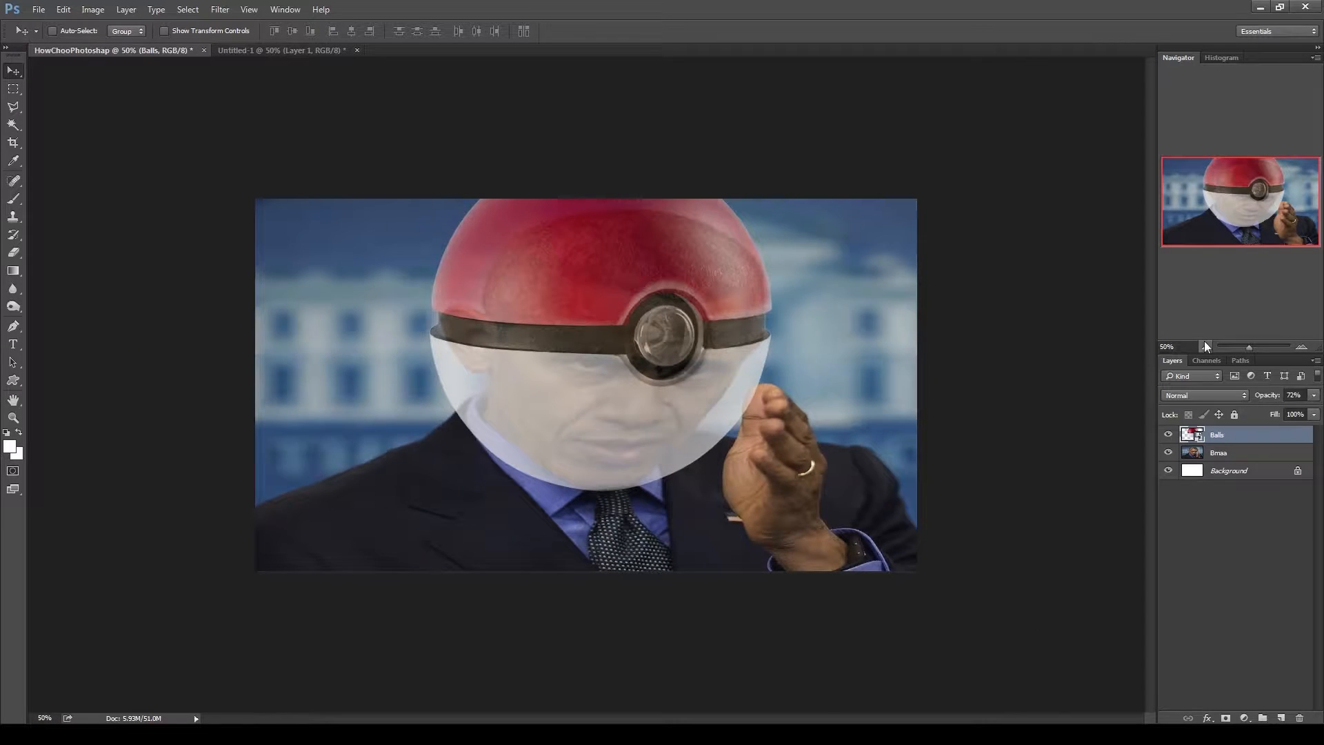
- Add a new layer above Balls and paint the ball's round button bright green (#00f900) with the Brush tool
left_click(1281, 718)
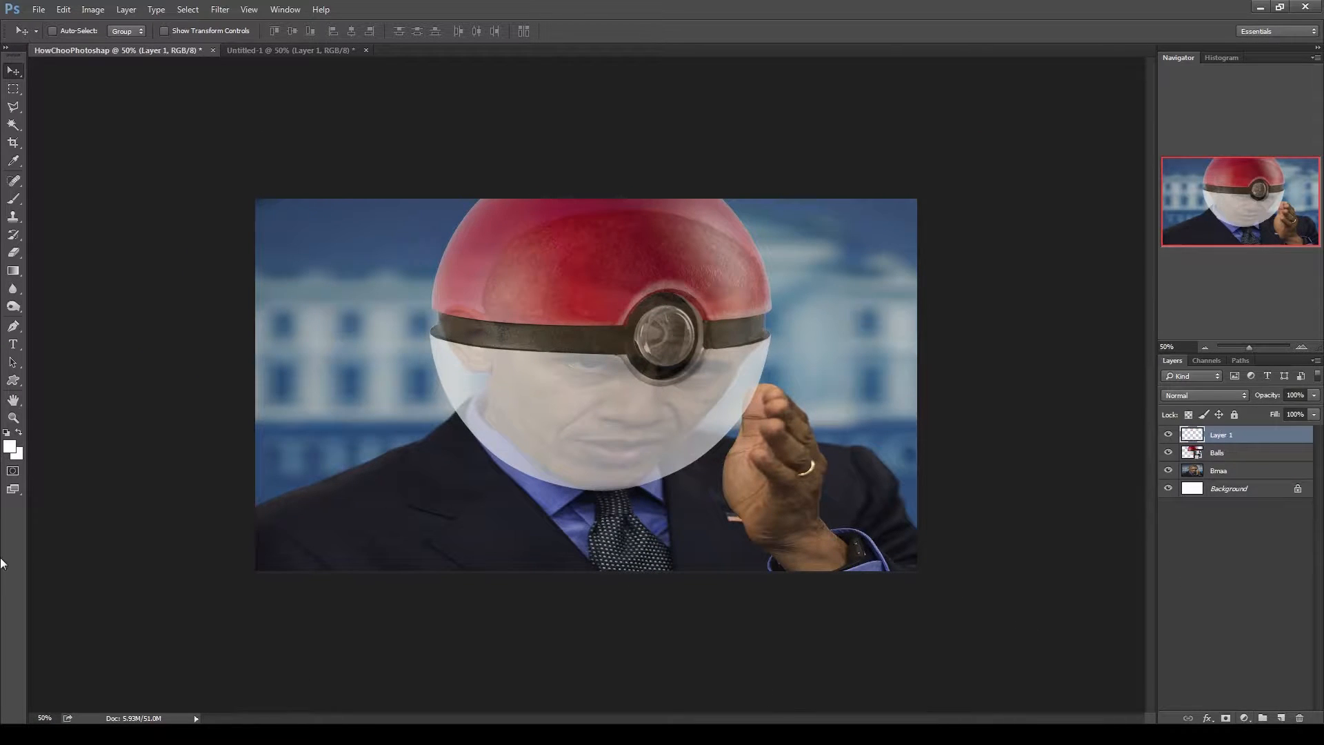
left_click(10, 446)
type("00ff00")
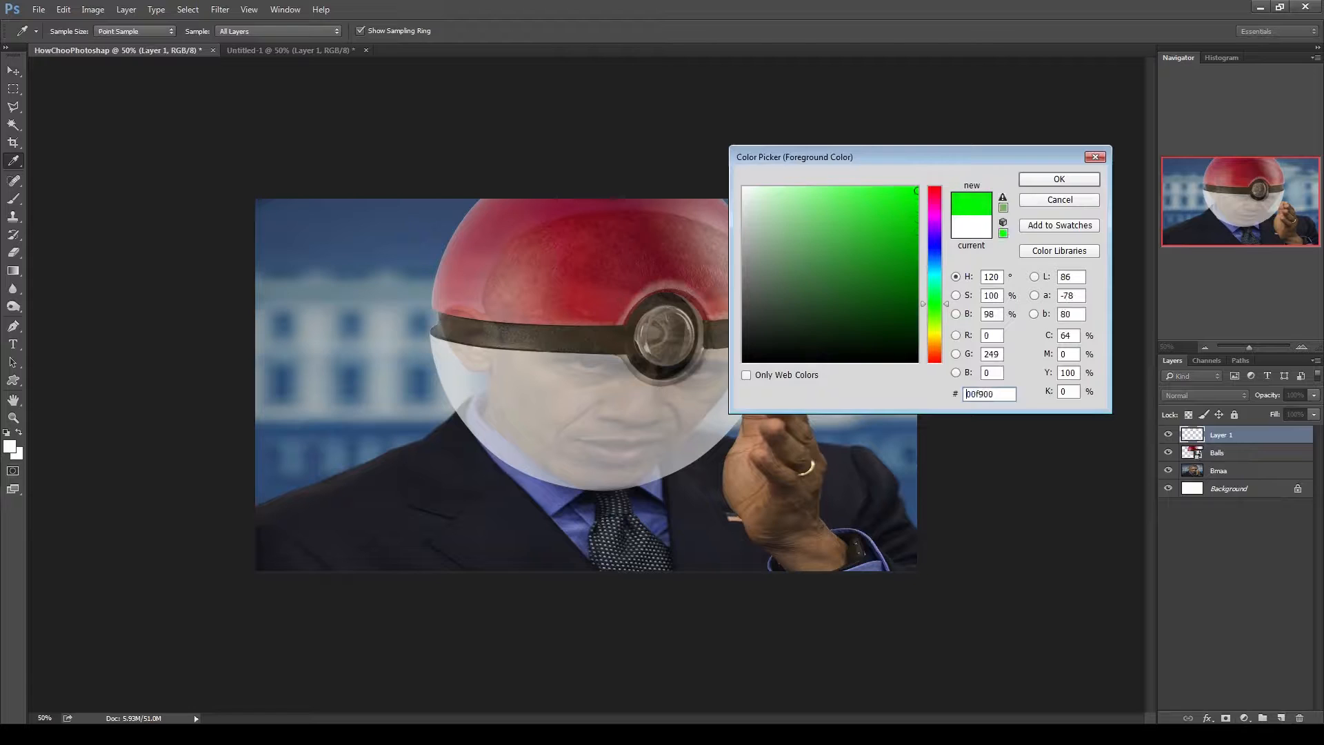
key("Return")
left_click(13, 198)
mouse_move(683, 322)
left_mouse_down()
mouse_move(645, 324)
mouse_move(664, 355)
mouse_move(690, 323)
mouse_move(655, 348)
mouse_move(669, 339)
left_mouse_up()
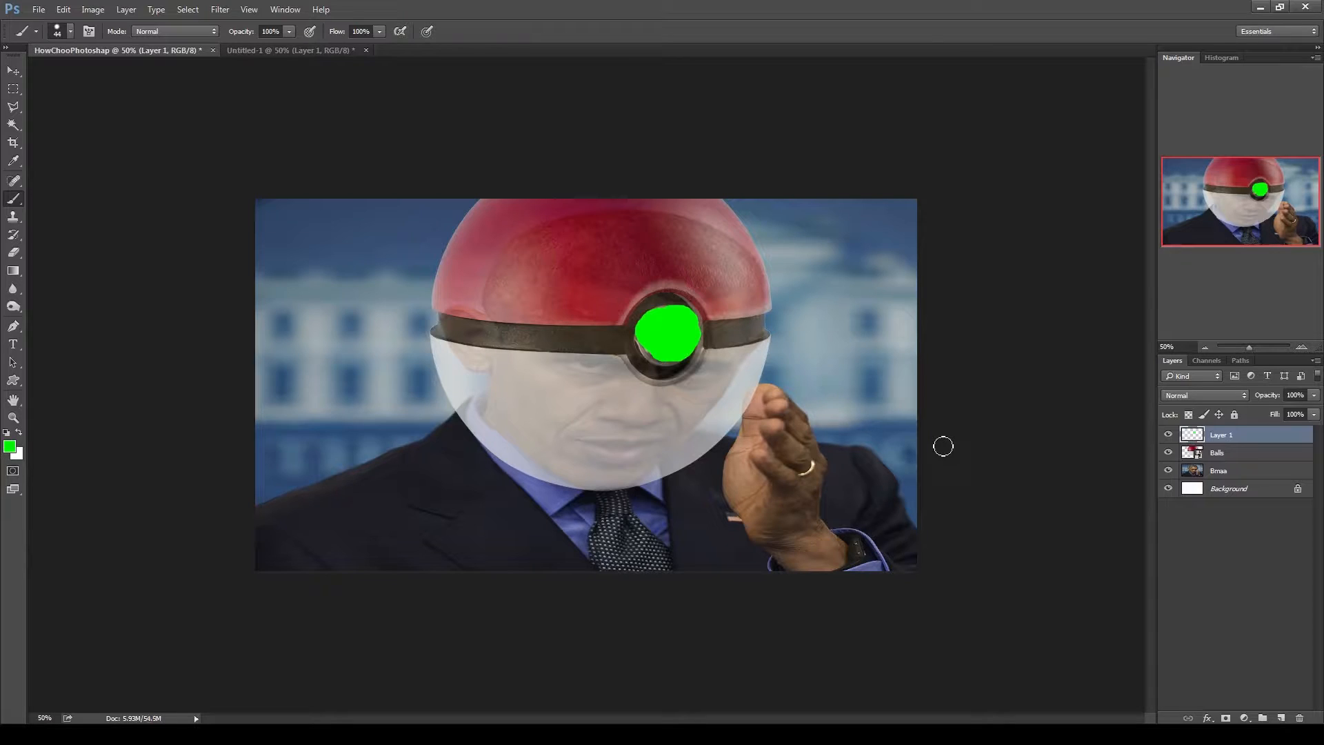
- Lower the green paint layer's opacity to 40% and rename the layer as Green
left_click(1314, 396)
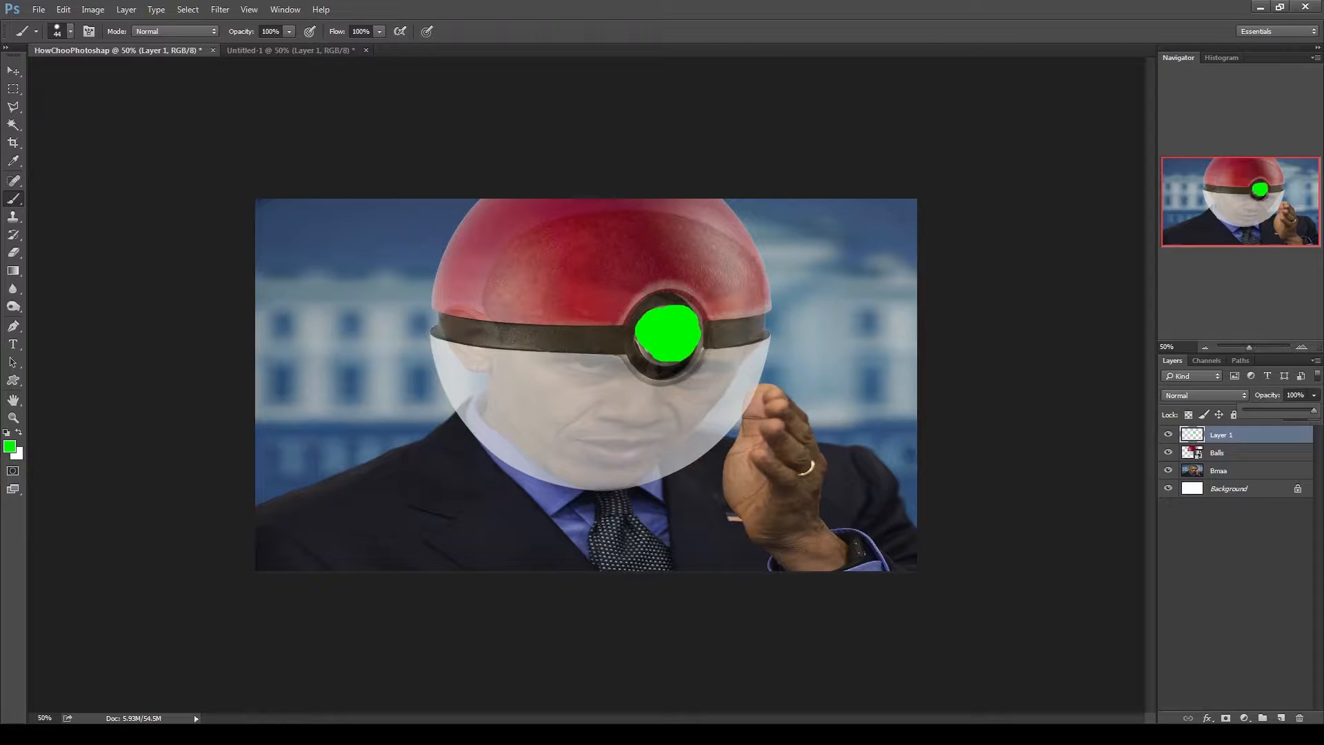
left_click_drag(1314, 410, 1271, 410)
key("Return")
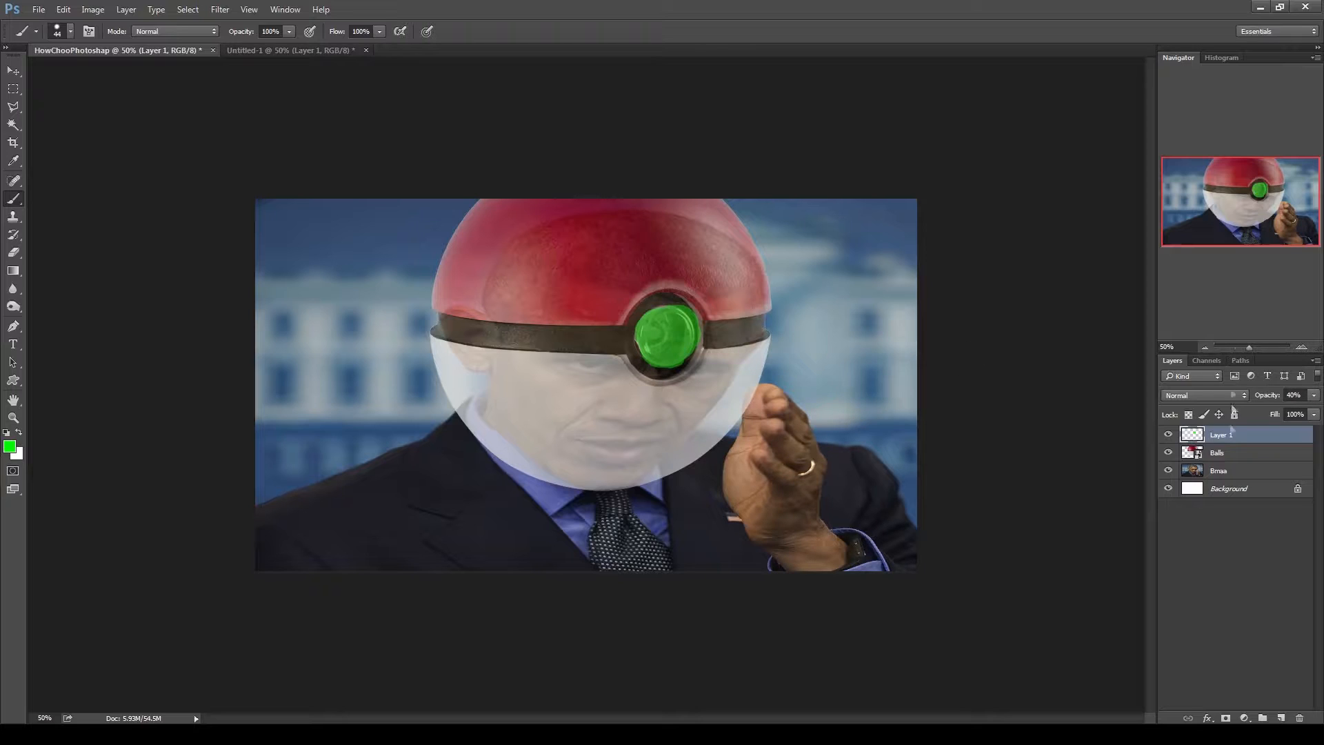
double_click(1223, 434)
type("Green")
key("Return")
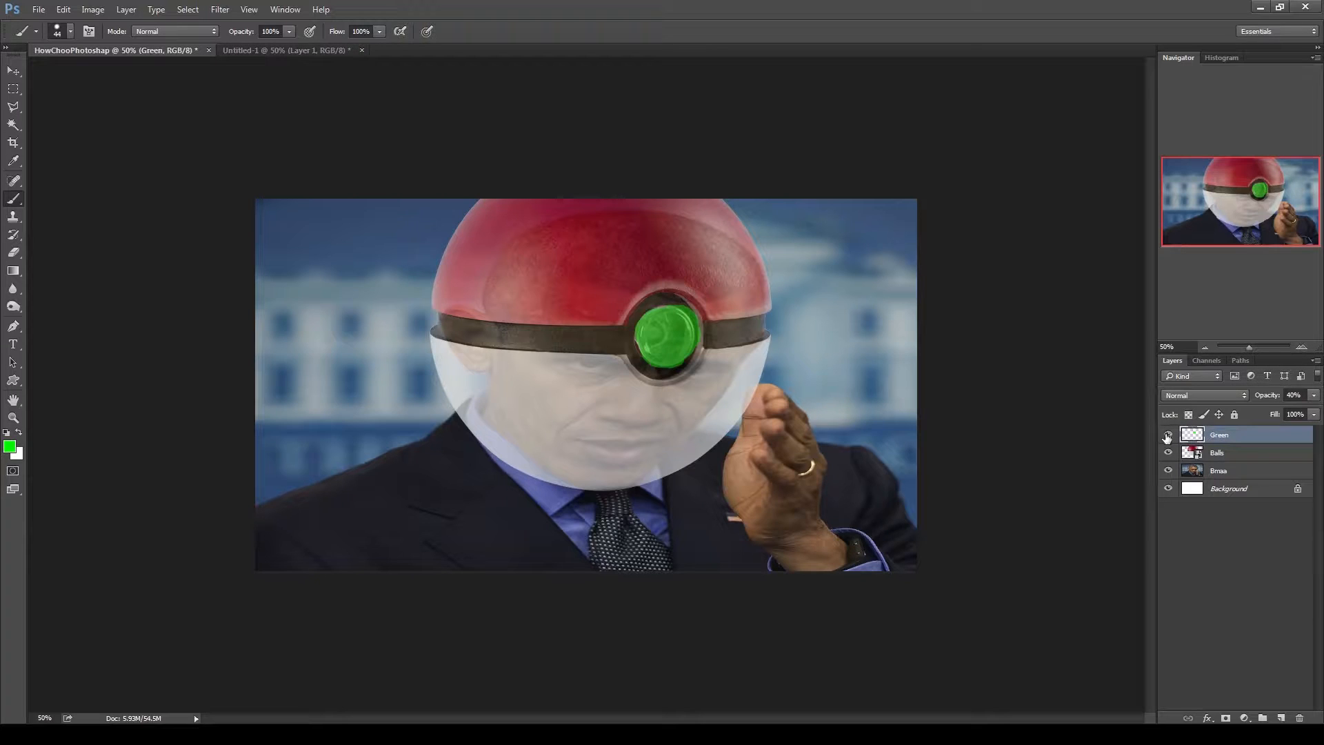
- Hide the Green layer, toggling its visibility to compare the button with and without the tint
left_click(1303, 347)
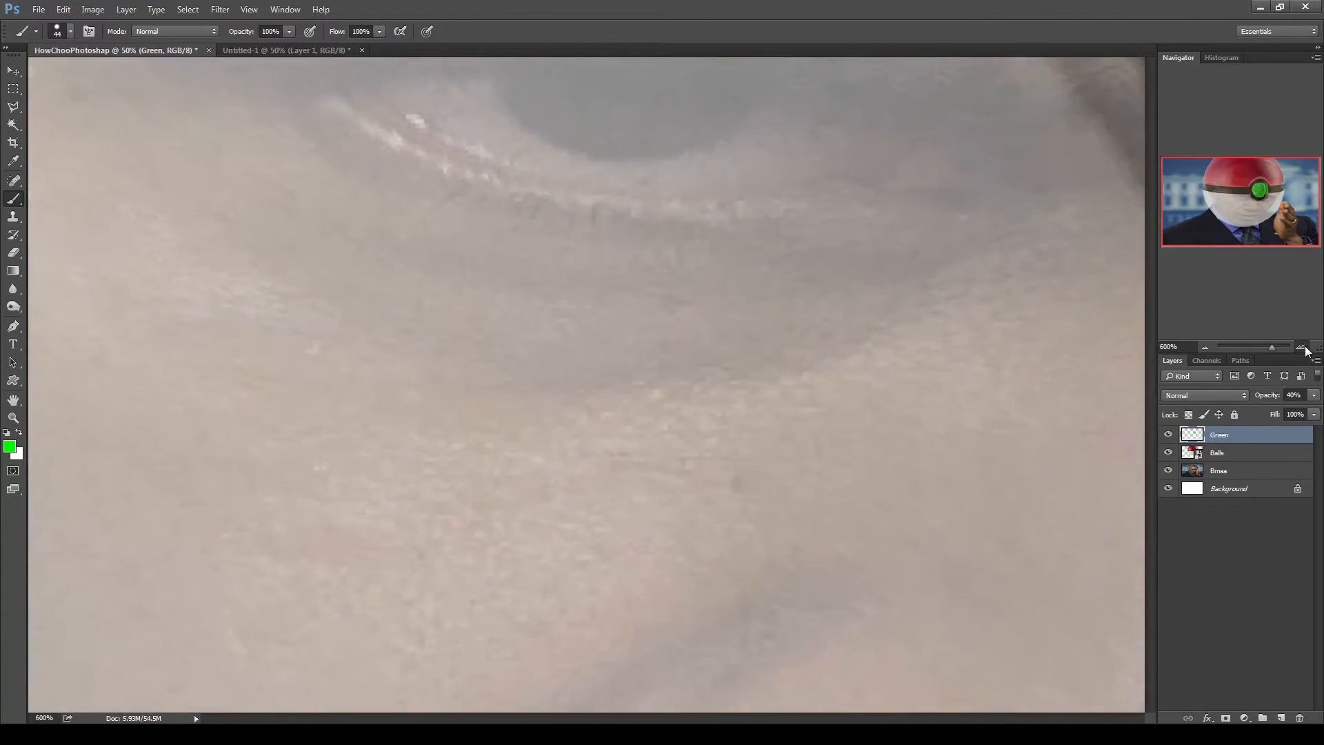
left_click(1240, 200)
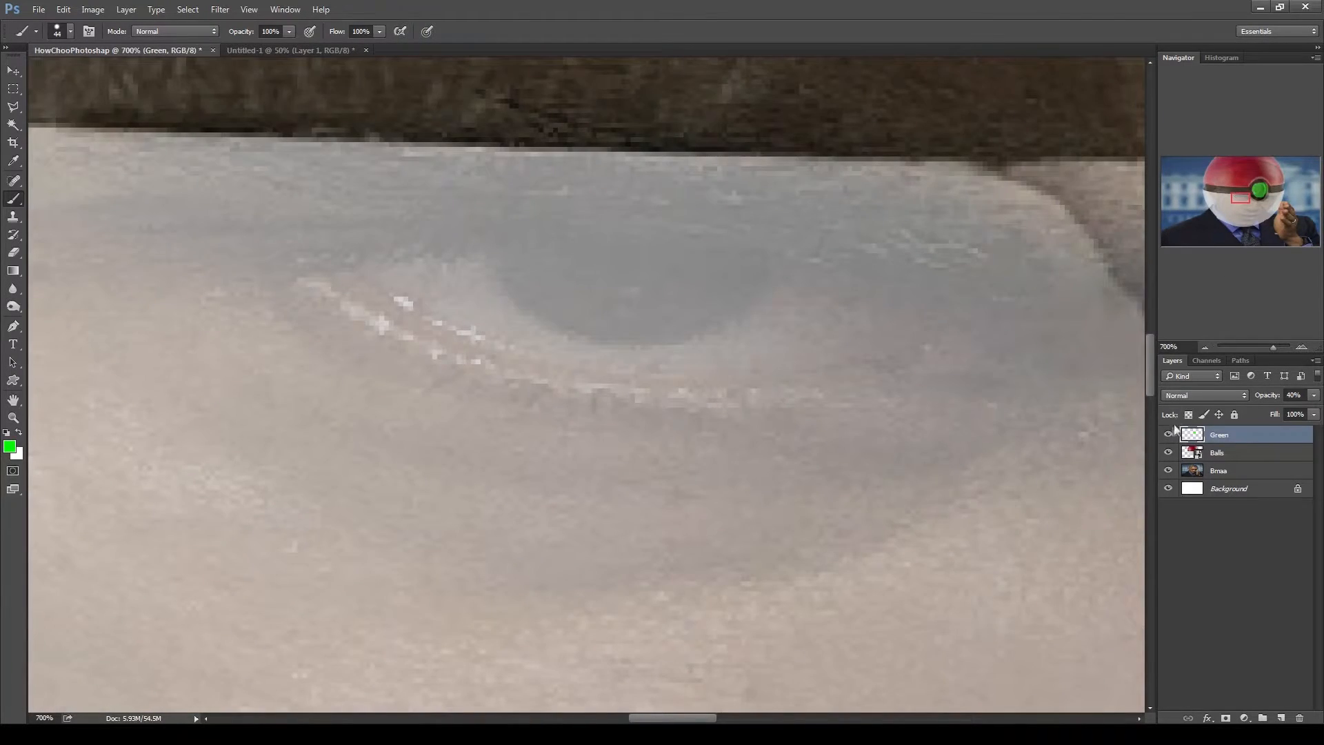
left_click(1168, 435)
left_click(1205, 347)
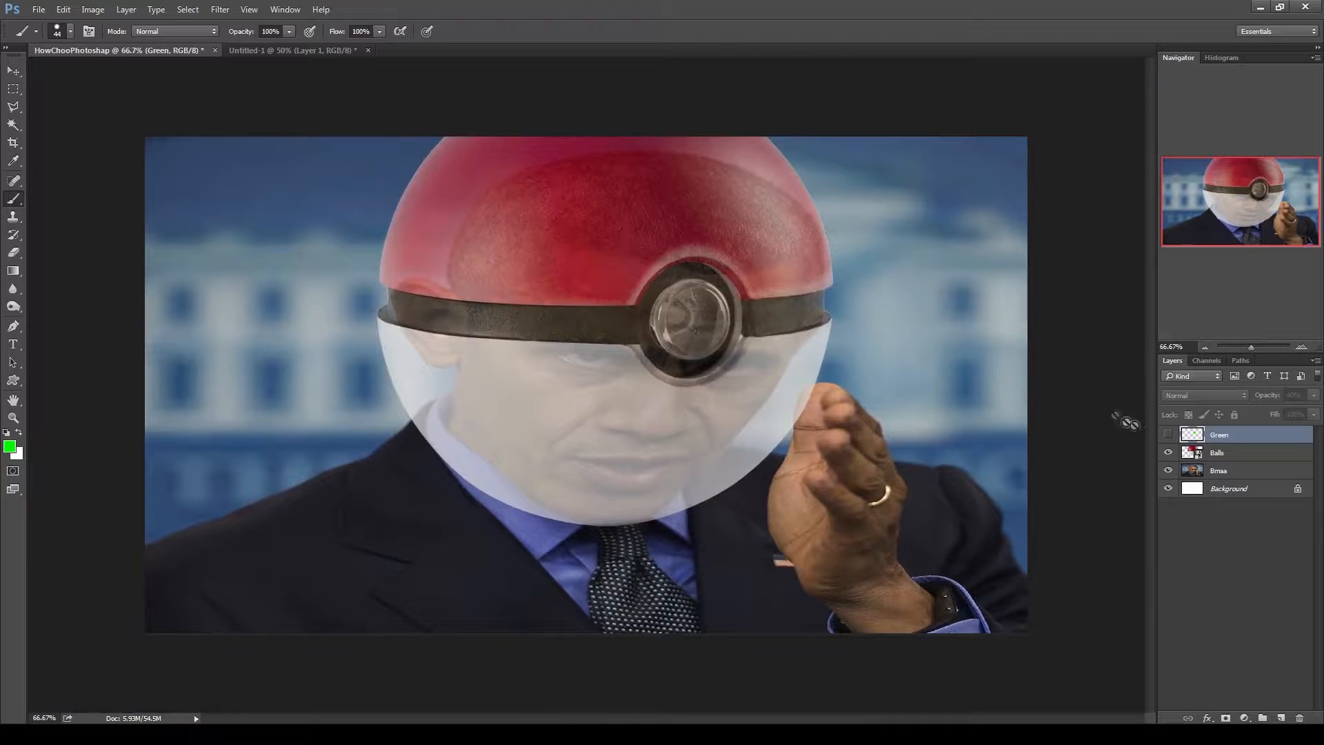
left_click(1168, 436)
left_click(1168, 436)
- Convert the Balls layer to a Smart Object again
left_click(1219, 454)
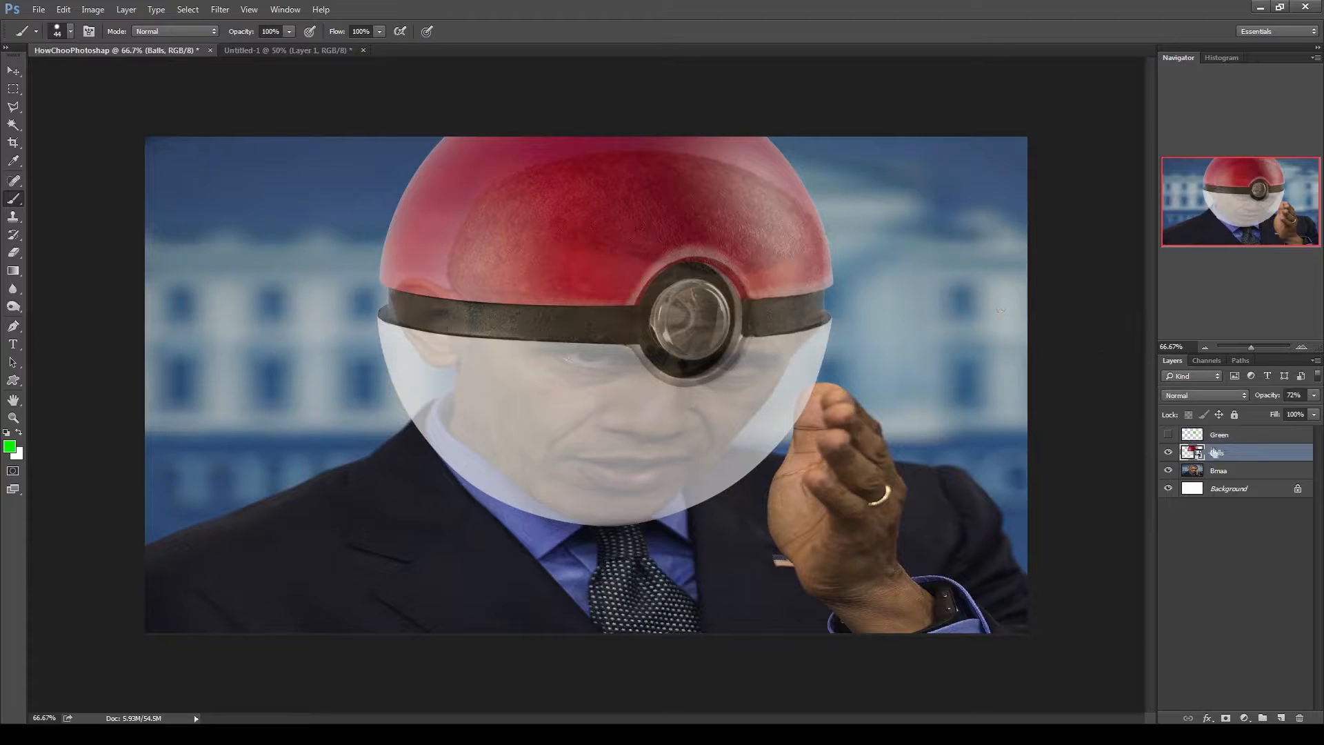
right_click(1209, 448)
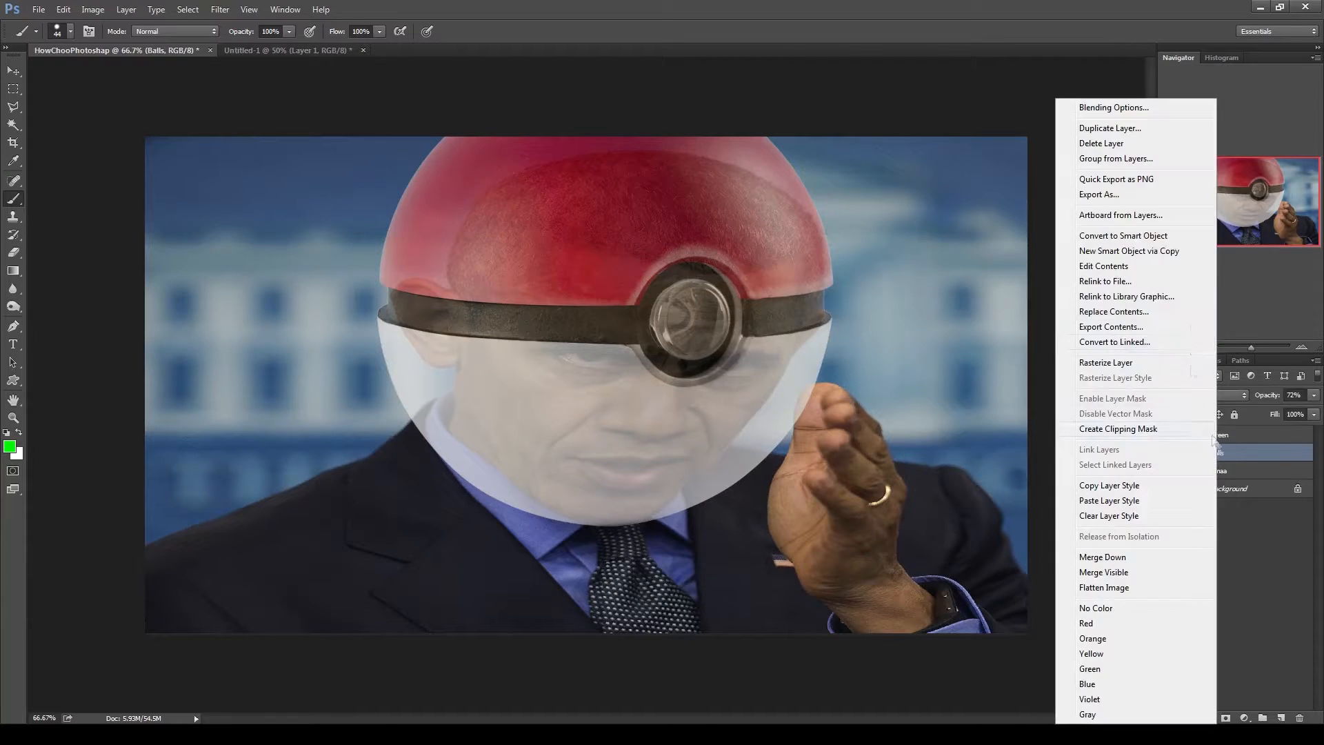
left_click(1131, 237)
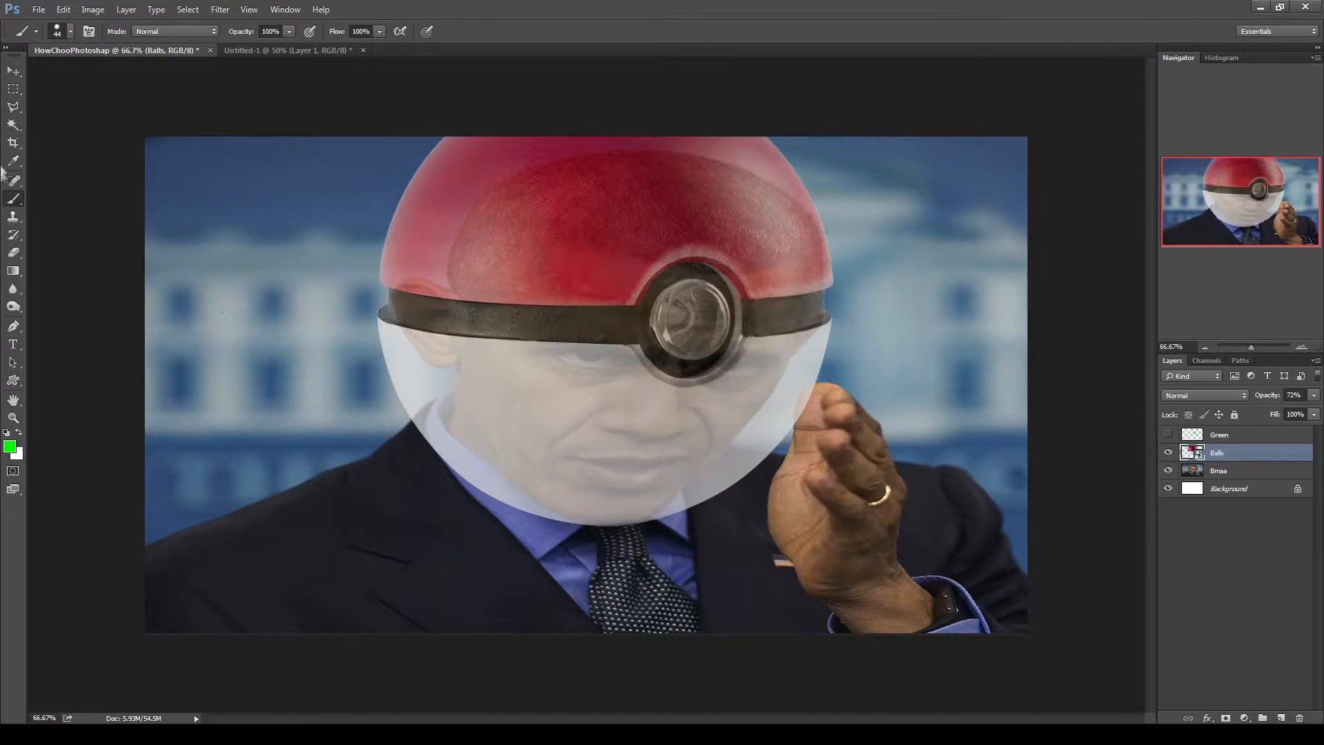
- Attempt a Brush stroke on the Balls smart object and accept rasterizing the layer
left_click(15, 200)
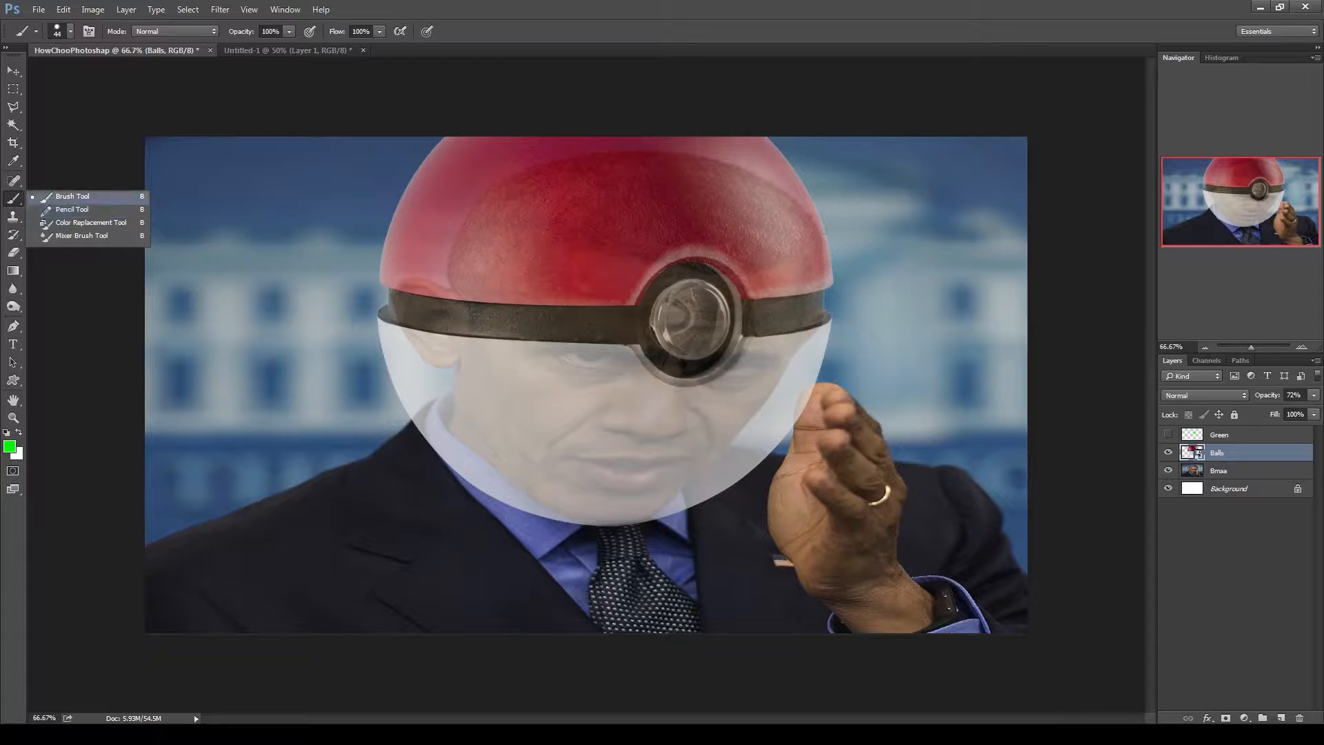
left_click(65, 198)
left_click(632, 322)
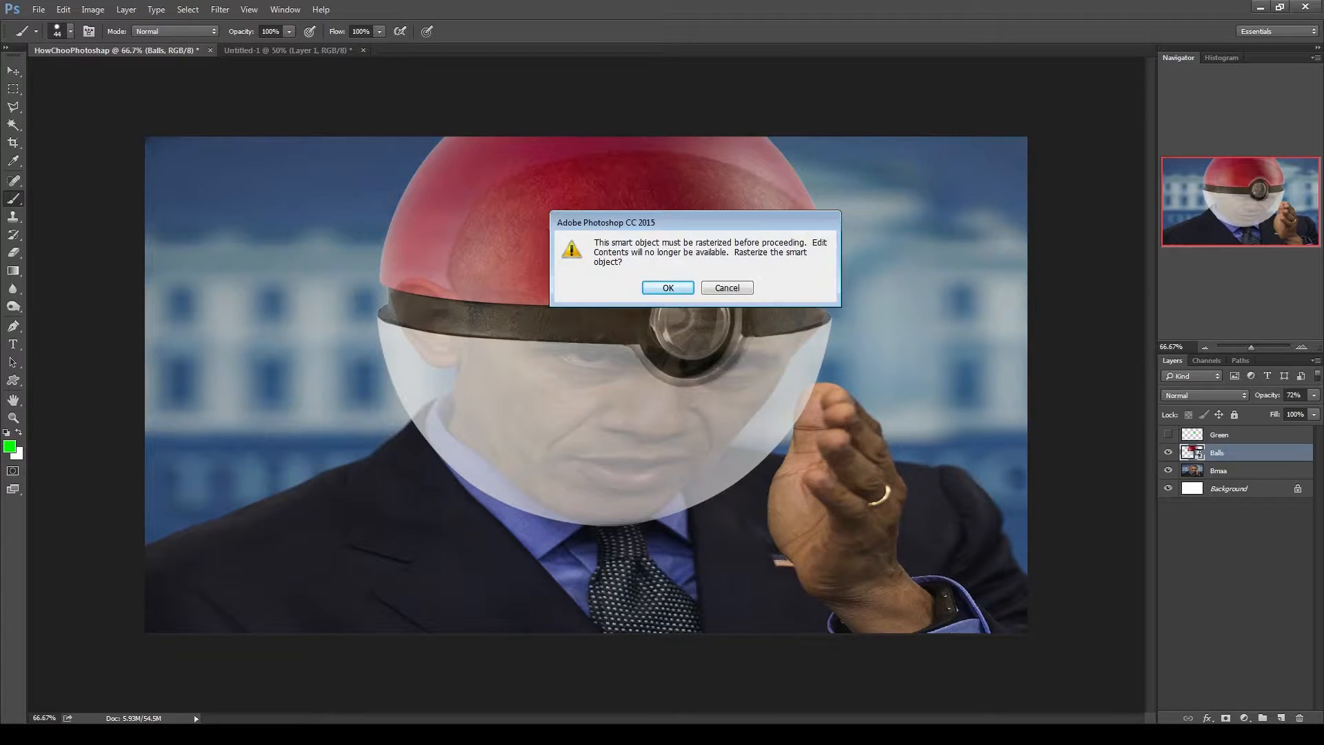
left_click(668, 288)
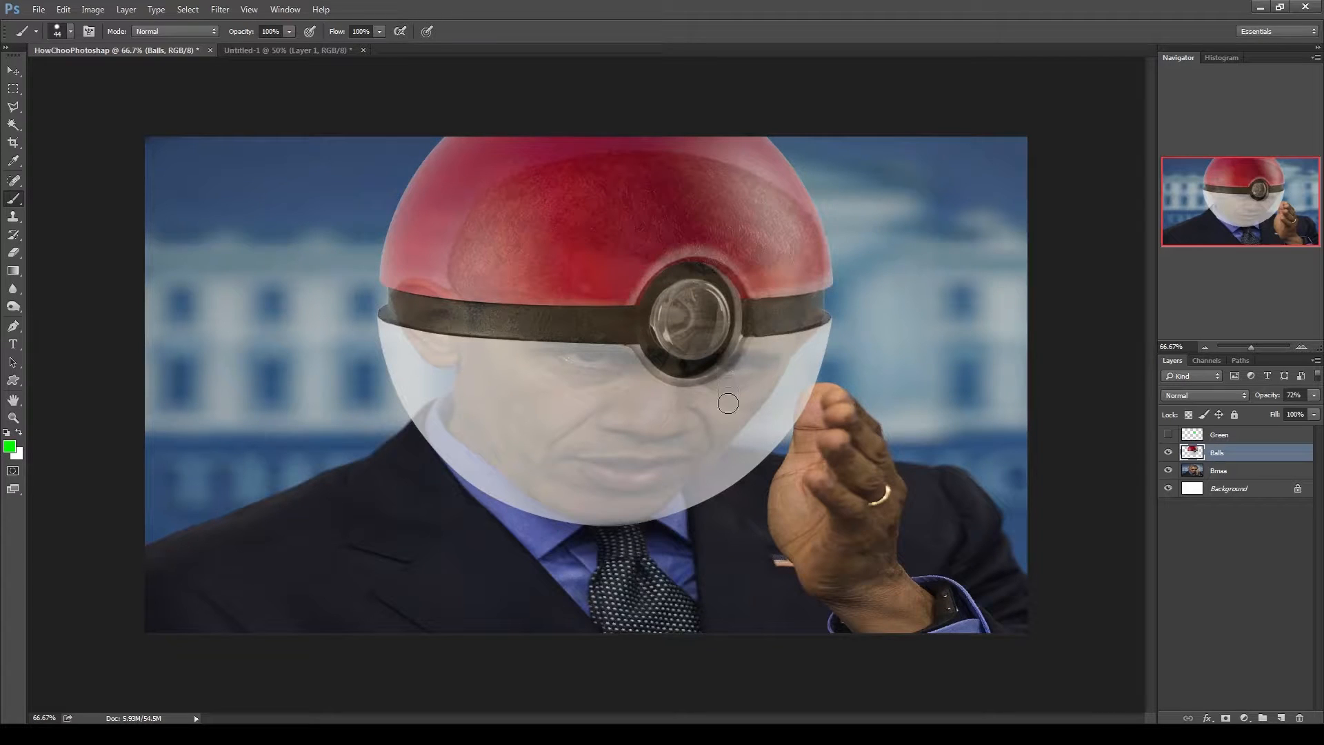
- Erase the part of the ball covering the jacket shoulder and shirt collar below the ear with a 24 px Eraser
left_click(1302, 347)
left_click(1302, 347)
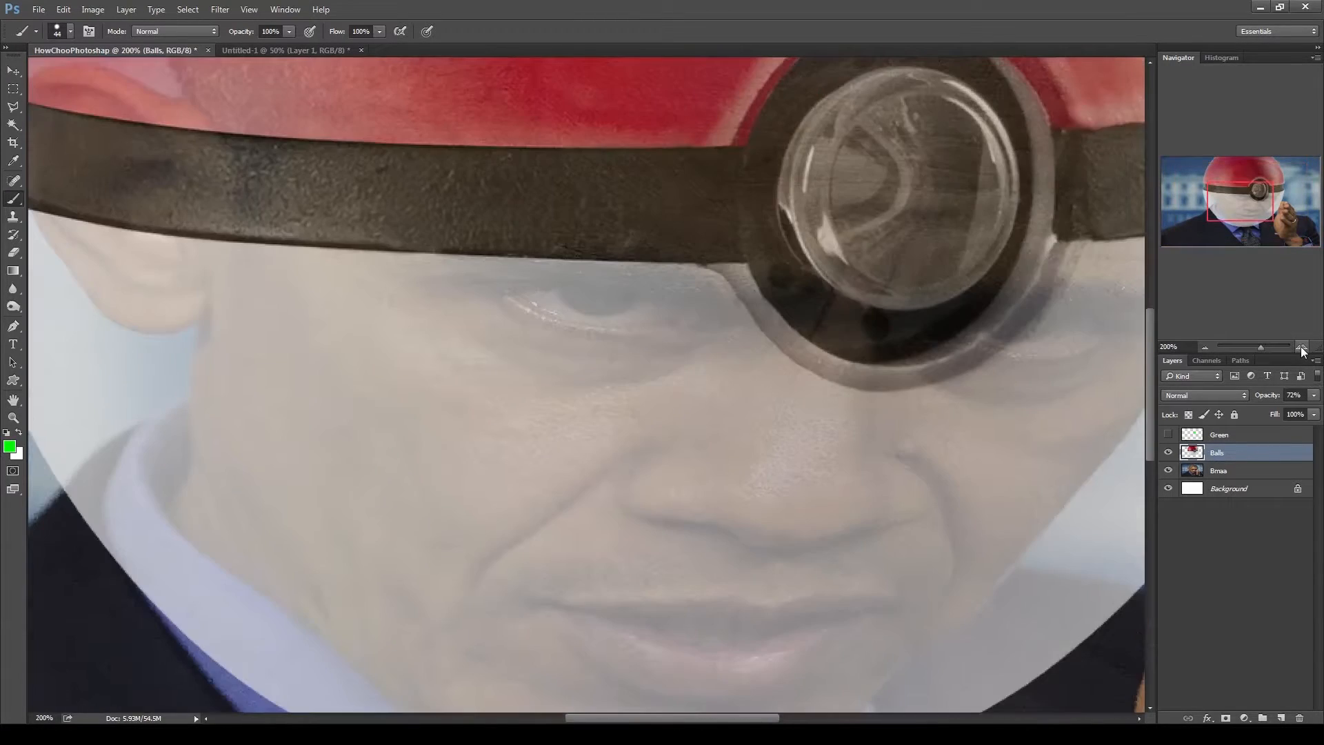
left_click(1302, 347)
left_click_drag(1241, 198, 1211, 205)
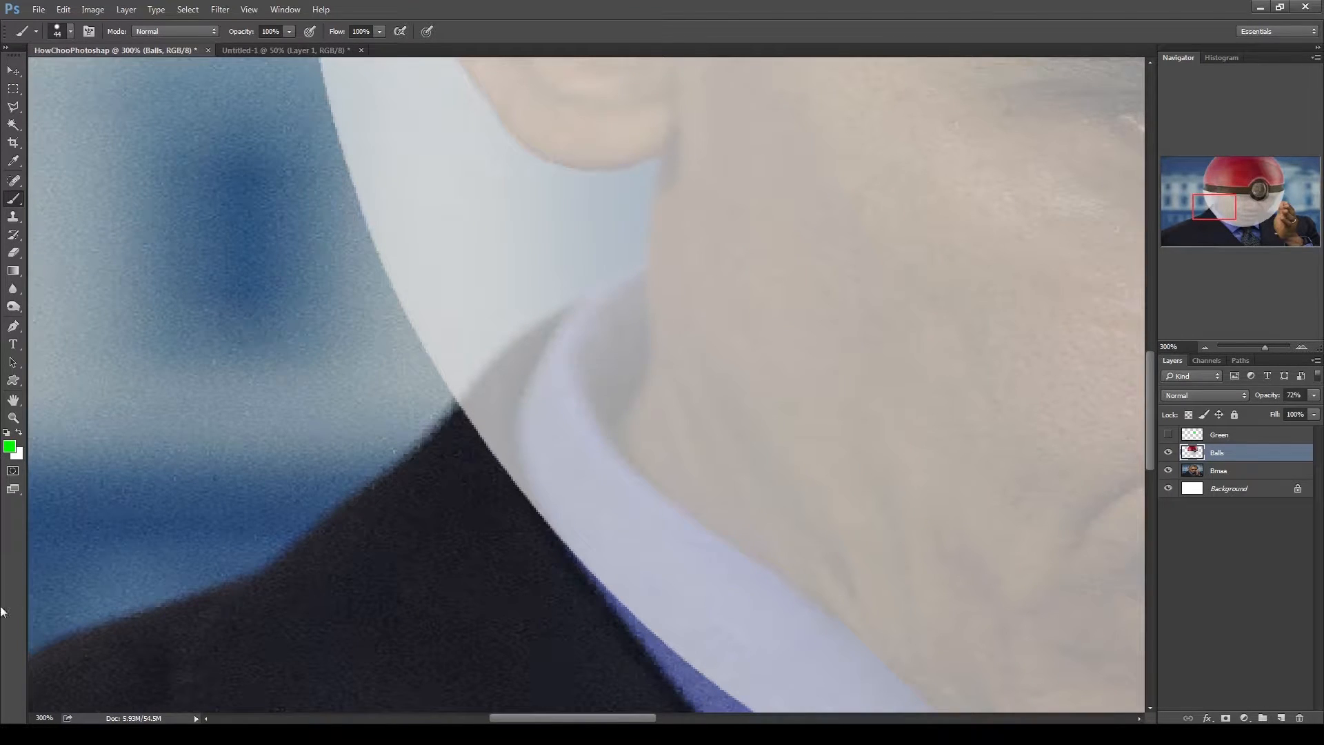
left_click(14, 253)
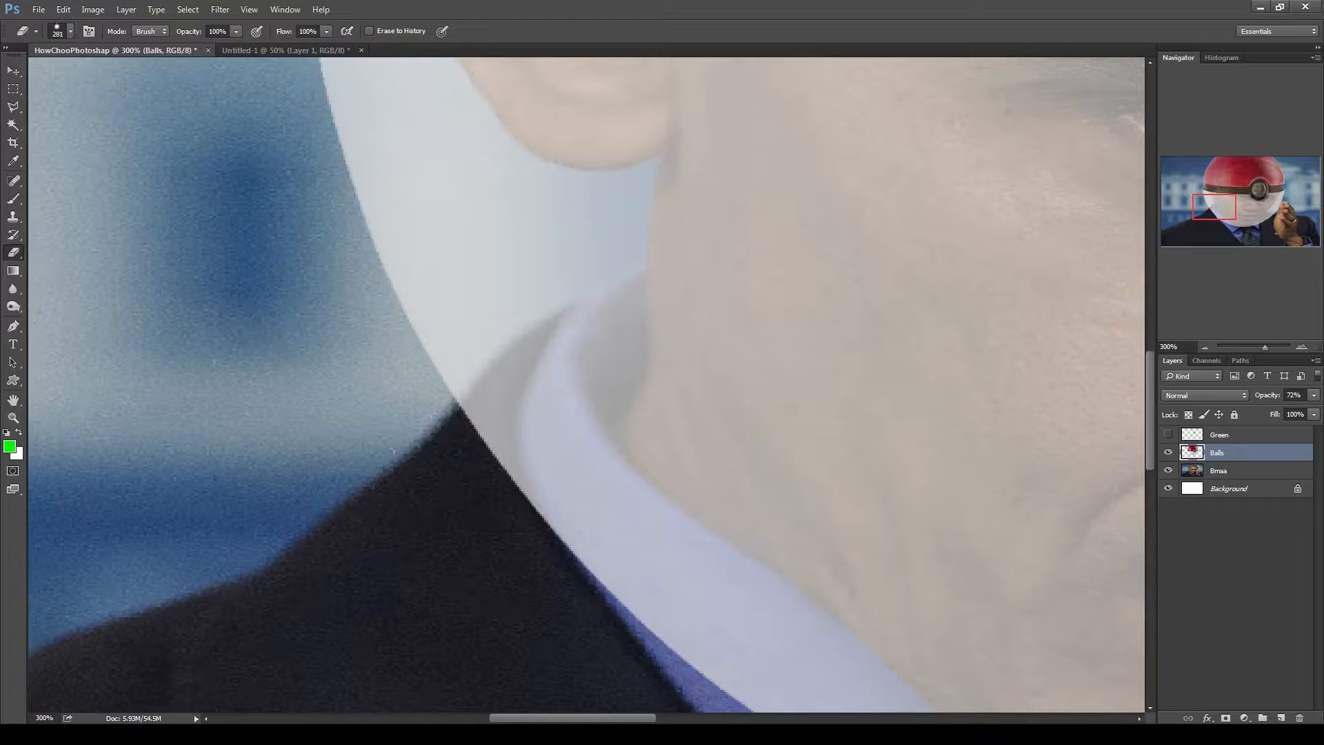
right_click(501, 406)
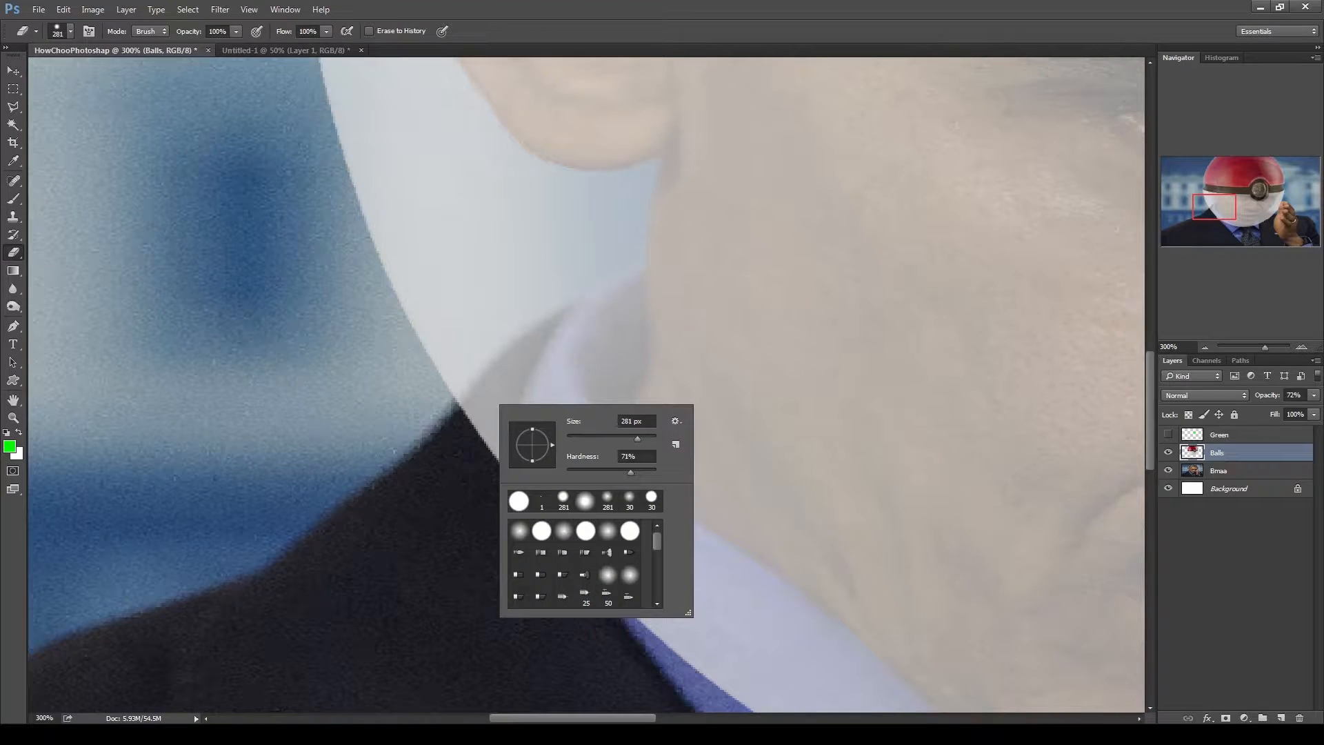
type("33")
key("Return")
key("Return")
mouse_move(491, 445)
left_mouse_down()
mouse_move(468, 401)
mouse_move(487, 399)
mouse_move(500, 424)
mouse_move(475, 424)
mouse_move(504, 378)
mouse_move(467, 413)
mouse_move(524, 357)
mouse_move(532, 387)
mouse_move(546, 359)
mouse_move(535, 338)
mouse_move(569, 338)
mouse_move(557, 318)
mouse_move(537, 354)
mouse_move(582, 445)
mouse_move(545, 469)
mouse_move(628, 555)
mouse_move(642, 514)
mouse_move(725, 580)
mouse_move(619, 487)
mouse_move(711, 552)
mouse_move(814, 656)
mouse_move(600, 576)
mouse_move(470, 439)
left_mouse_up()
mouse_move(800, 662)
left_mouse_down()
mouse_move(745, 696)
mouse_move(794, 697)
mouse_move(497, 521)
left_mouse_up()
mouse_move(452, 425)
left_mouse_down()
mouse_move(683, 614)
mouse_move(890, 698)
mouse_move(665, 598)
mouse_move(496, 545)
mouse_move(614, 596)
mouse_move(469, 498)
left_mouse_up()
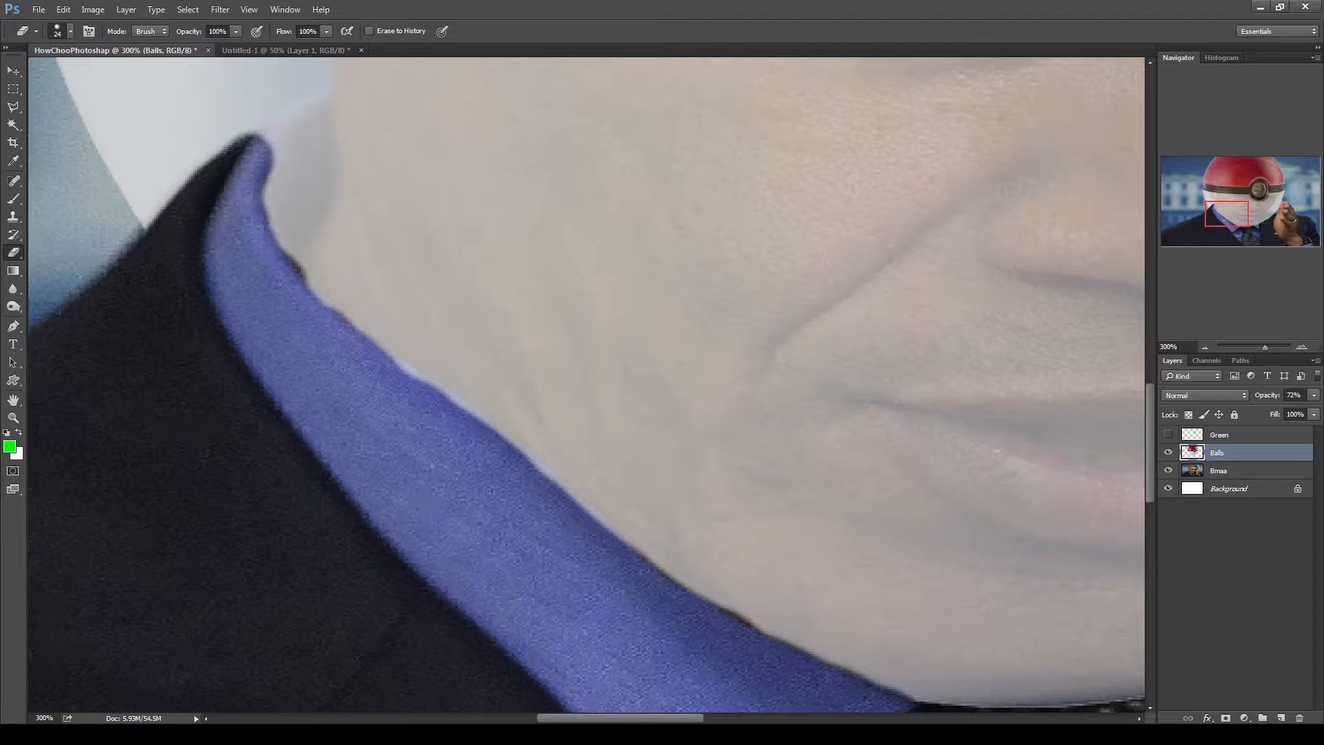
- Erase the rest of the ball over the shirt collar, along the chin and over the jacket beside the raised hand
left_click_drag(422, 395, 399, 364)
mouse_move(591, 529)
left_mouse_down()
mouse_move(541, 389)
mouse_move(442, 356)
left_mouse_up()
mouse_move(767, 419)
left_mouse_down()
mouse_move(828, 383)
mouse_move(755, 428)
mouse_move(806, 381)
mouse_move(766, 400)
mouse_move(872, 349)
mouse_move(897, 306)
mouse_move(876, 314)
mouse_move(928, 279)
mouse_move(912, 275)
mouse_move(869, 324)
mouse_move(979, 235)
mouse_move(952, 290)
mouse_move(993, 216)
mouse_move(930, 293)
mouse_move(997, 202)
mouse_move(923, 272)
mouse_move(1001, 218)
mouse_move(924, 348)
mouse_move(996, 331)
mouse_move(709, 516)
left_mouse_up()
mouse_move(715, 412)
left_mouse_down()
mouse_move(845, 297)
mouse_move(836, 278)
mouse_move(1000, 303)
mouse_move(763, 423)
mouse_move(856, 323)
mouse_move(821, 376)
mouse_move(896, 383)
mouse_move(803, 450)
left_mouse_up()
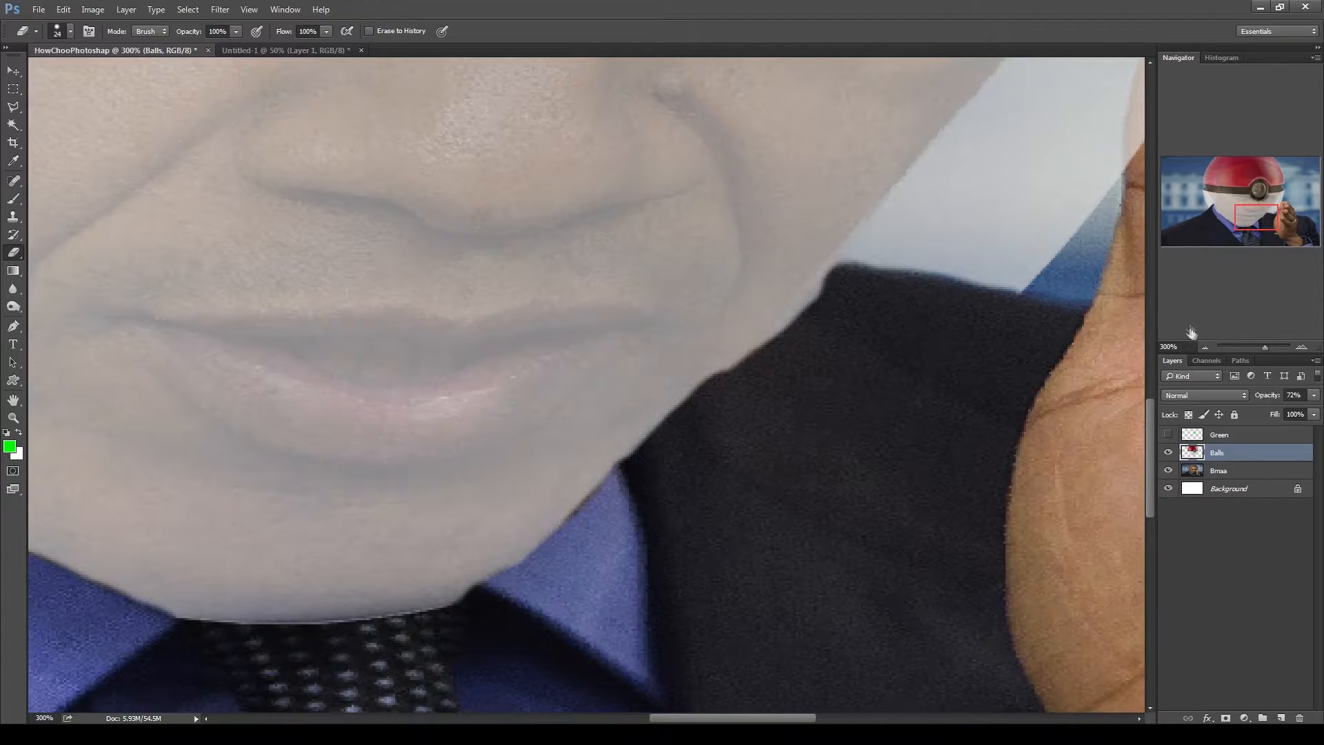
- Erase the part of the ball that overlaps the fingertips of the raised hand
left_click(1209, 344)
left_click(1208, 344)
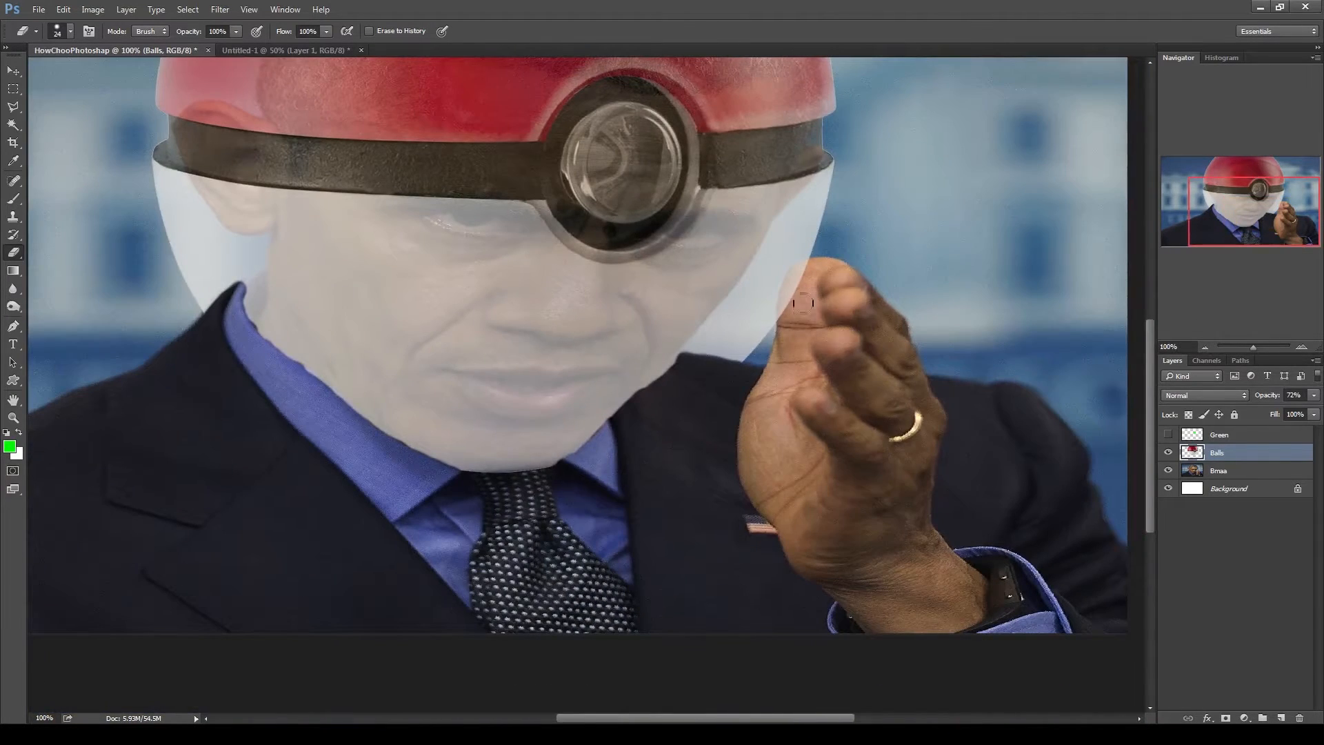
mouse_move(792, 322)
left_mouse_down()
mouse_move(789, 295)
mouse_move(810, 272)
left_mouse_up()
- Examine the erased edge around the fingertips up close and within the whole composite
left_click(1302, 347)
left_click(1302, 347)
left_click(1301, 347)
left_click_drag(1246, 215, 1284, 211)
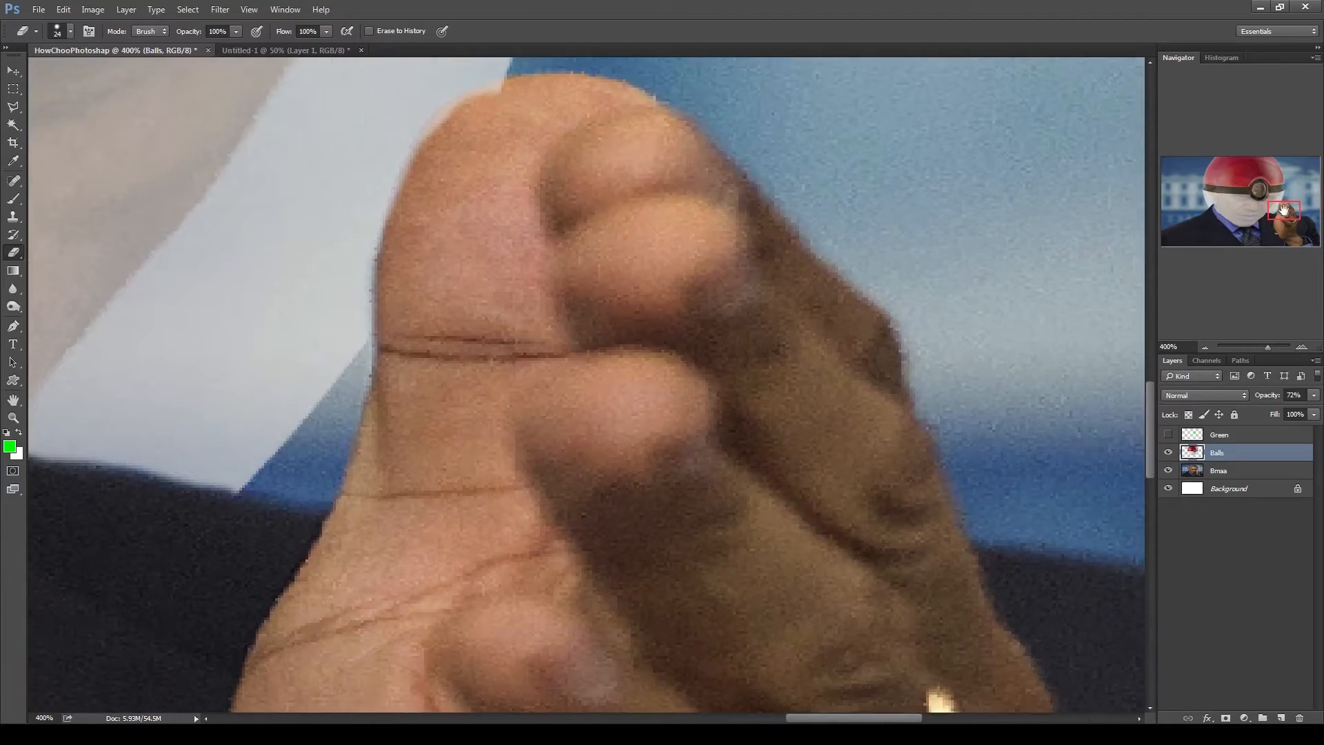
left_click(1203, 349)
left_click(1203, 349)
left_click(1203, 349)
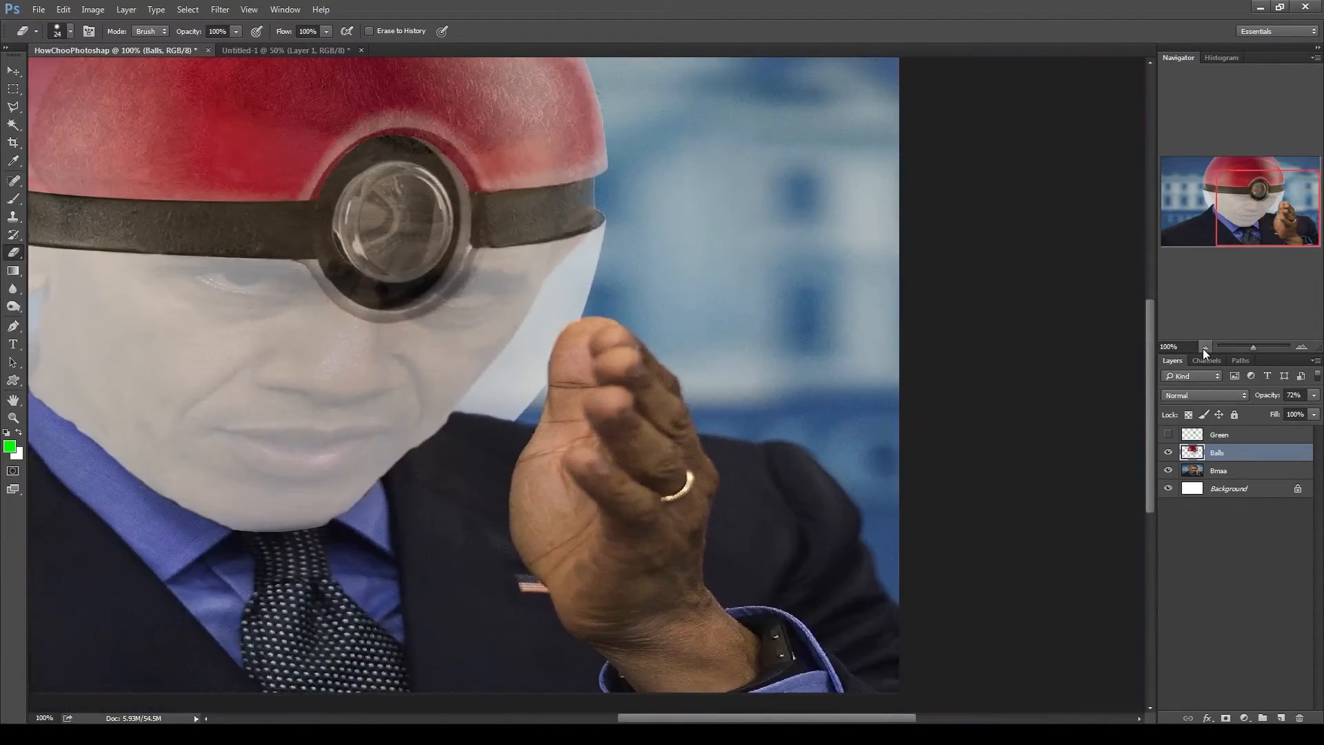
left_click(1301, 347)
left_click(1301, 347)
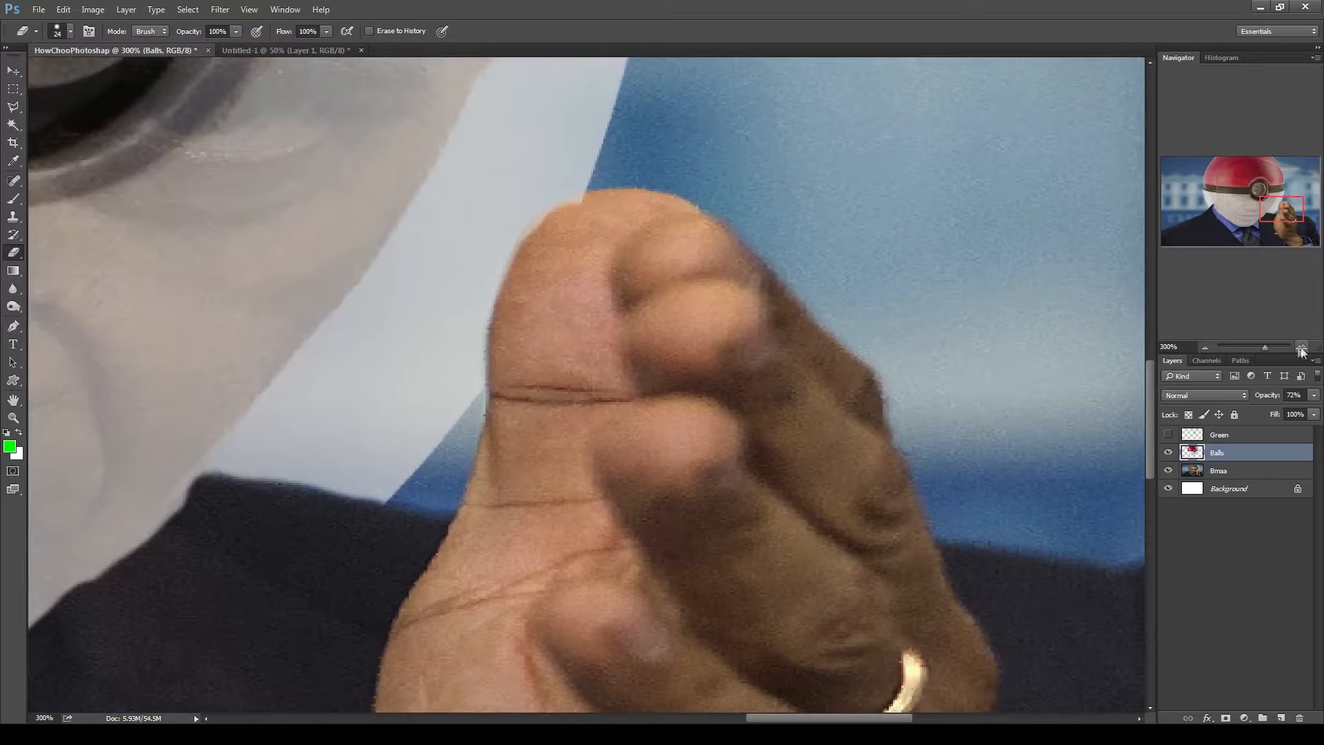
left_click(1205, 346)
left_click(1206, 346)
left_click(1206, 347)
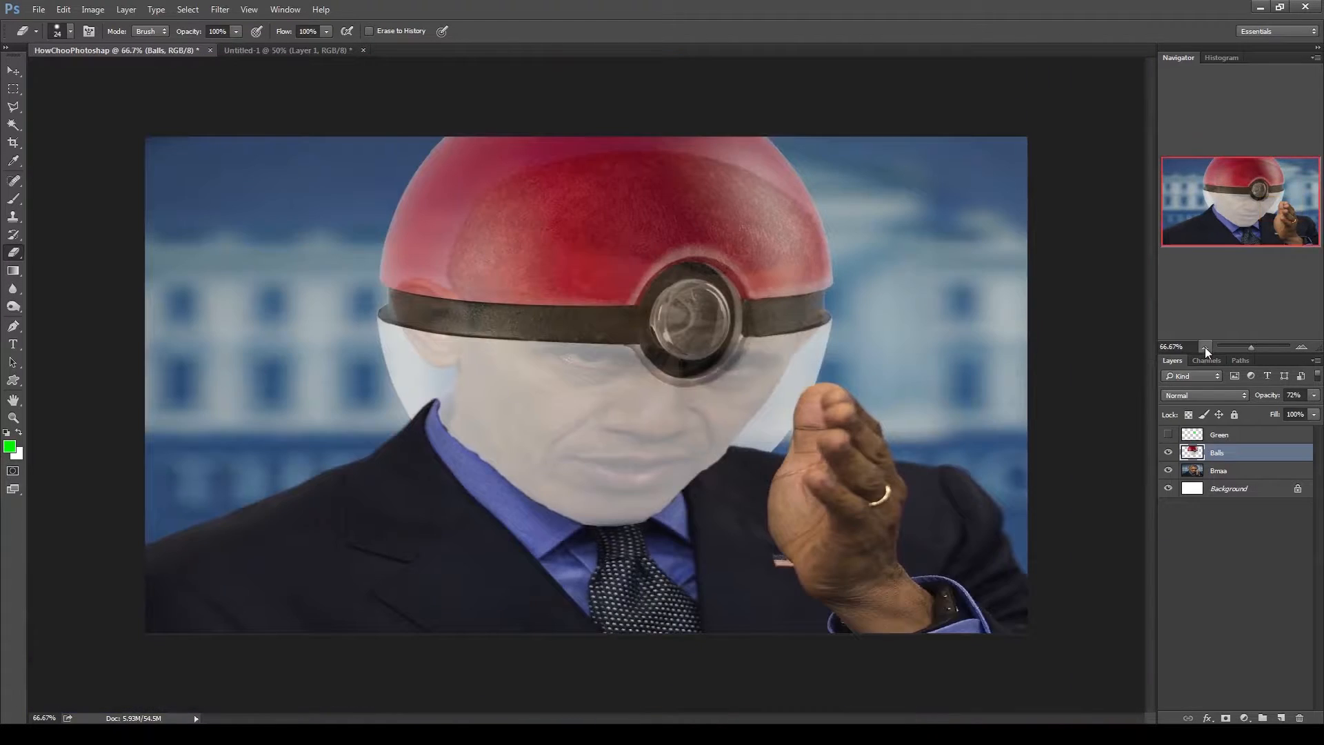
- Raise the opacity of the Balls layer to 100%
left_click(1314, 396)
left_click_drag(1298, 410, 1317, 411)
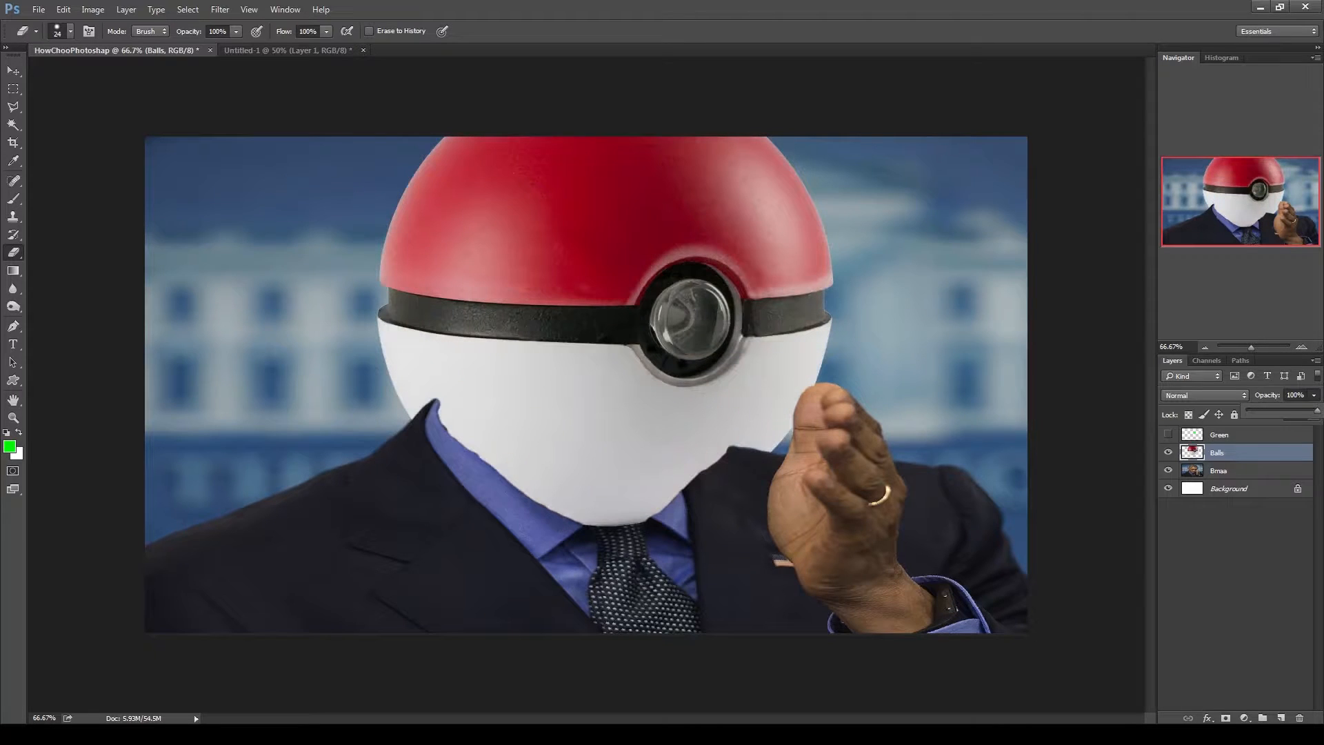
left_click(1206, 346)
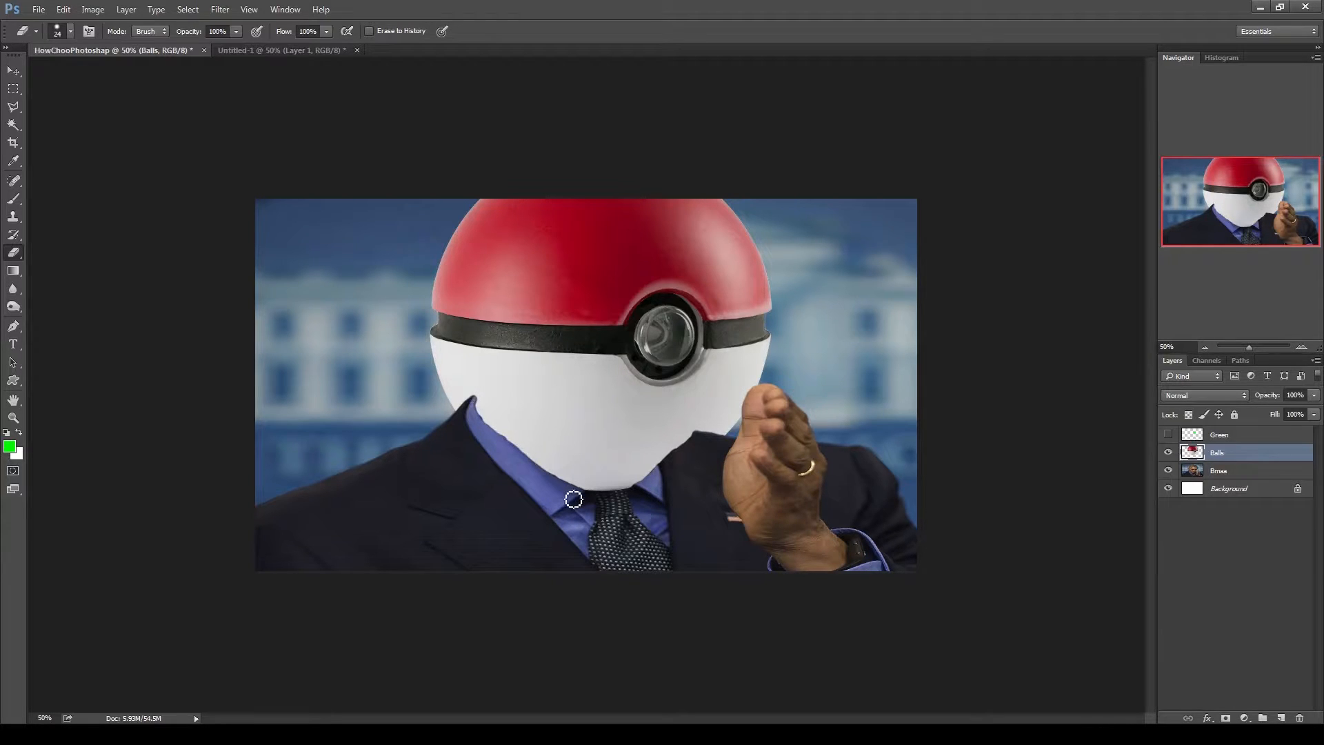
- Examine the ball's erased edges along the collar and jacket up close, and the whole composite at reduced size
left_click(1302, 346)
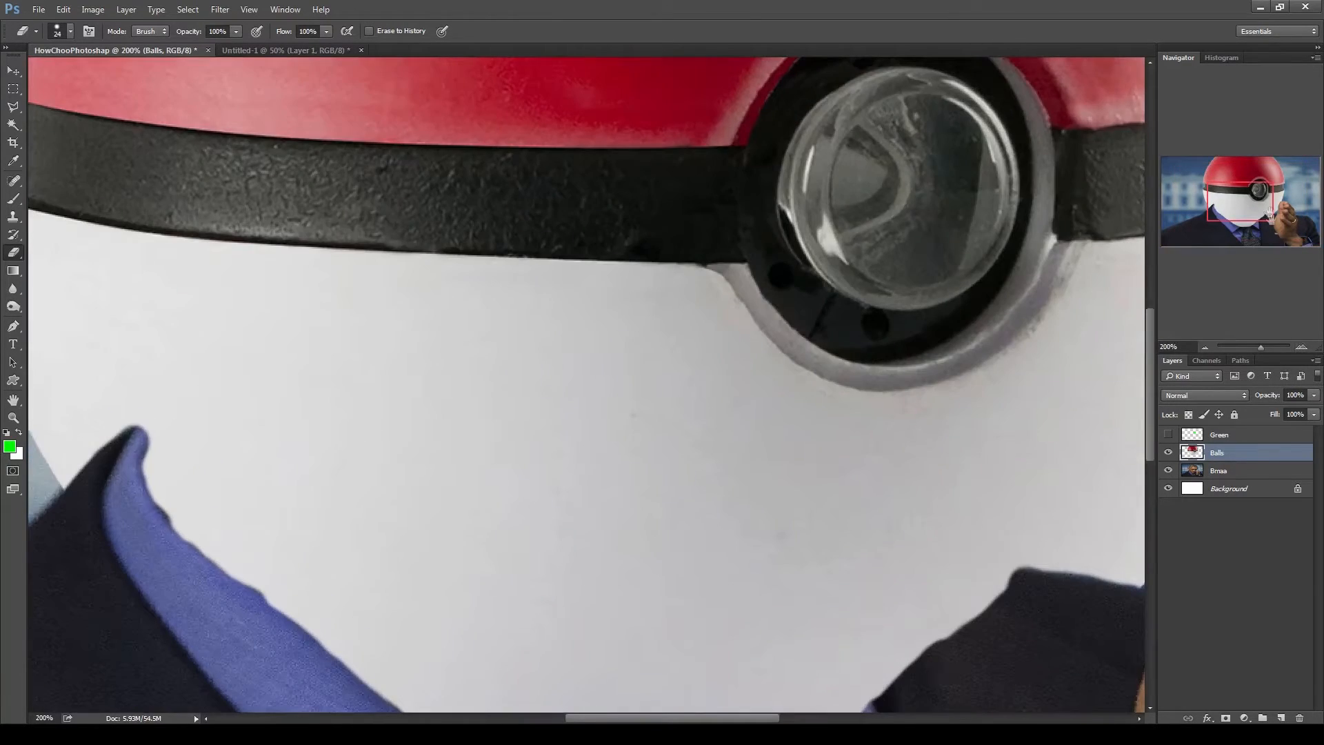
left_click(1249, 197)
left_click_drag(1248, 197, 1196, 346)
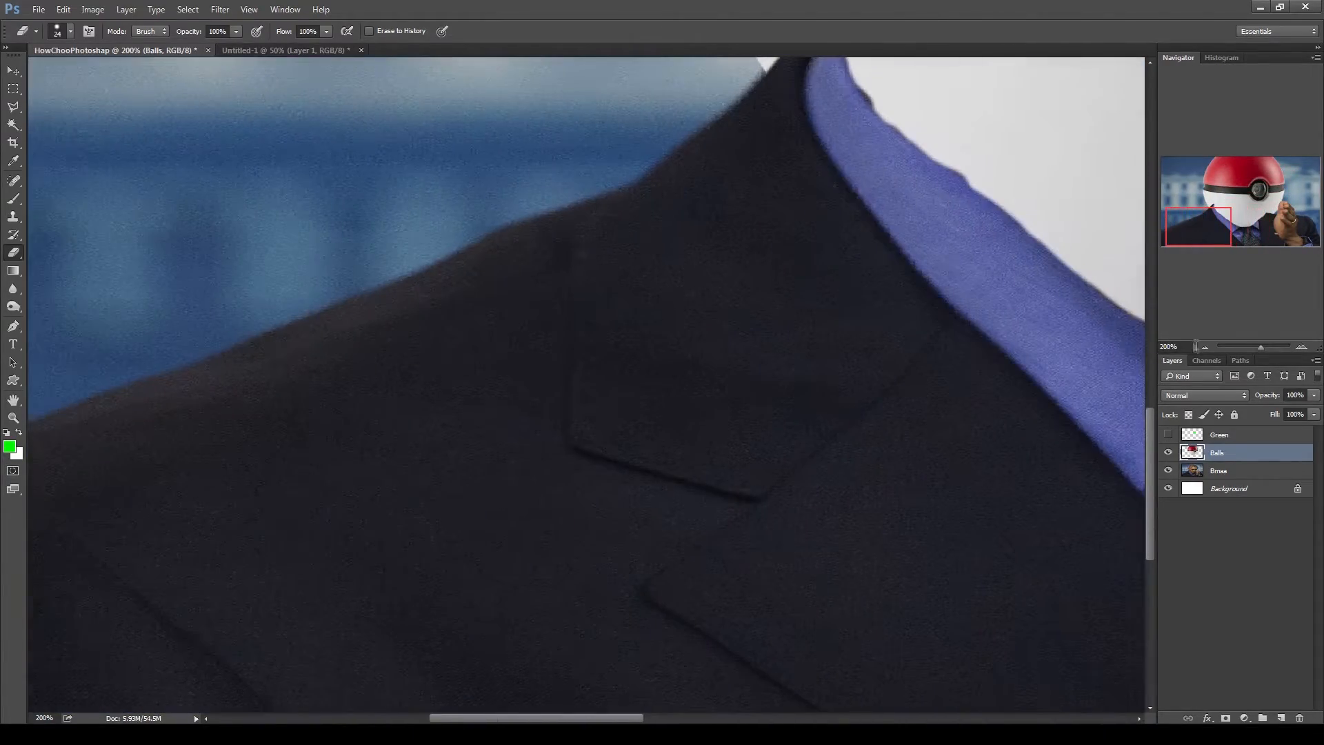
left_click(1205, 346)
left_click(1205, 346)
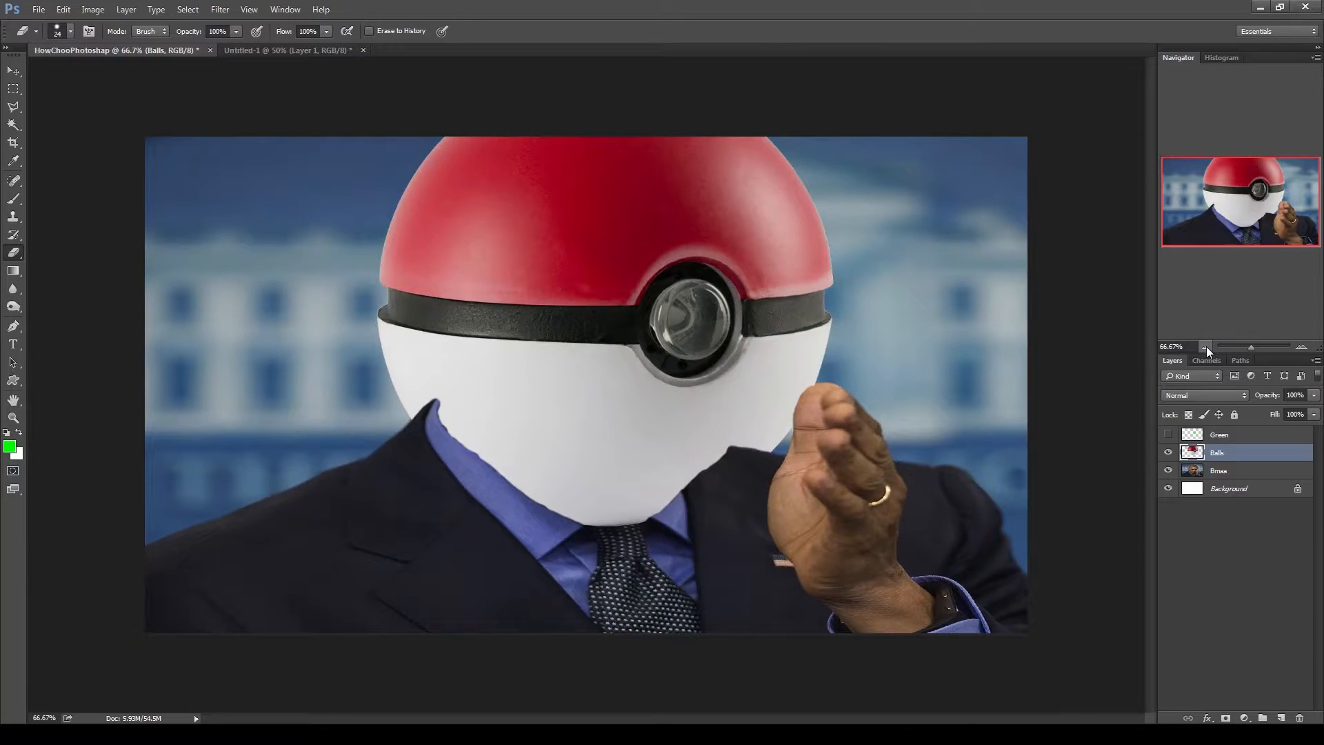
left_click(1206, 347)
left_click(1206, 346)
left_click(1206, 347)
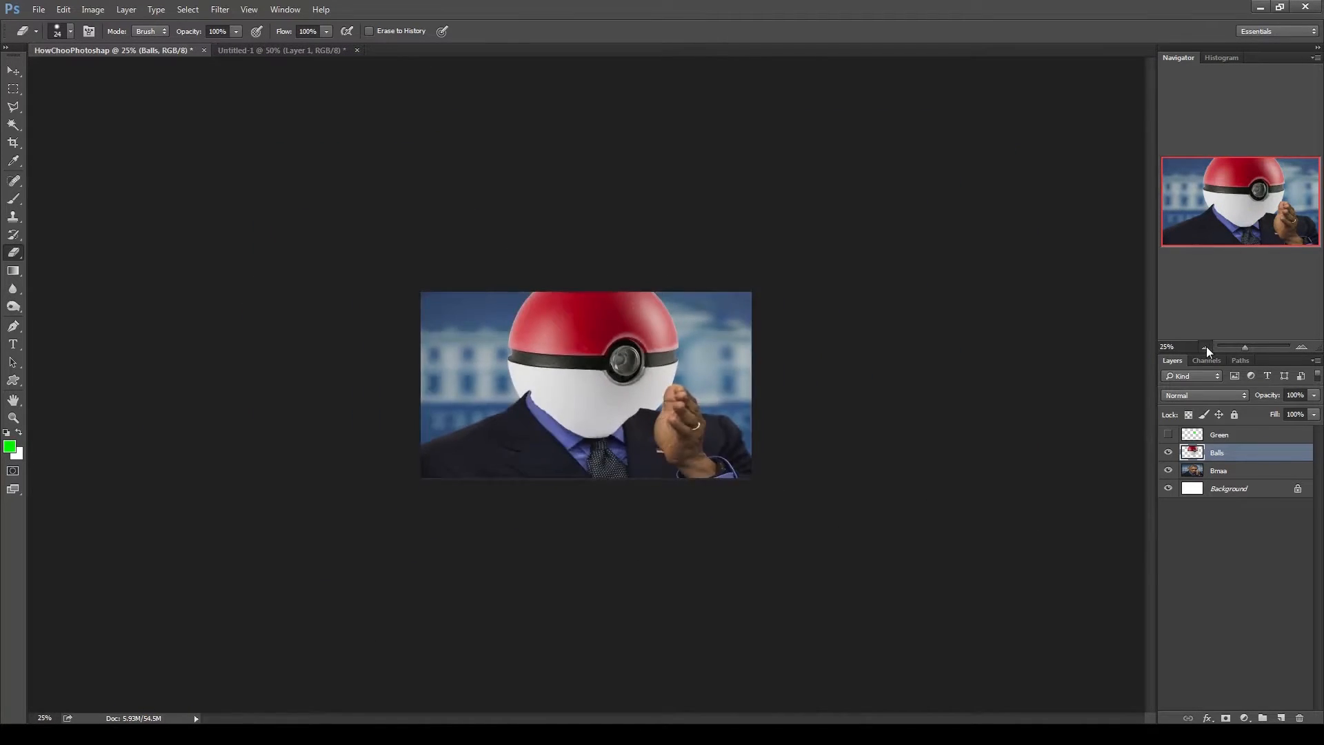
left_click(1206, 346)
left_click(1207, 346)
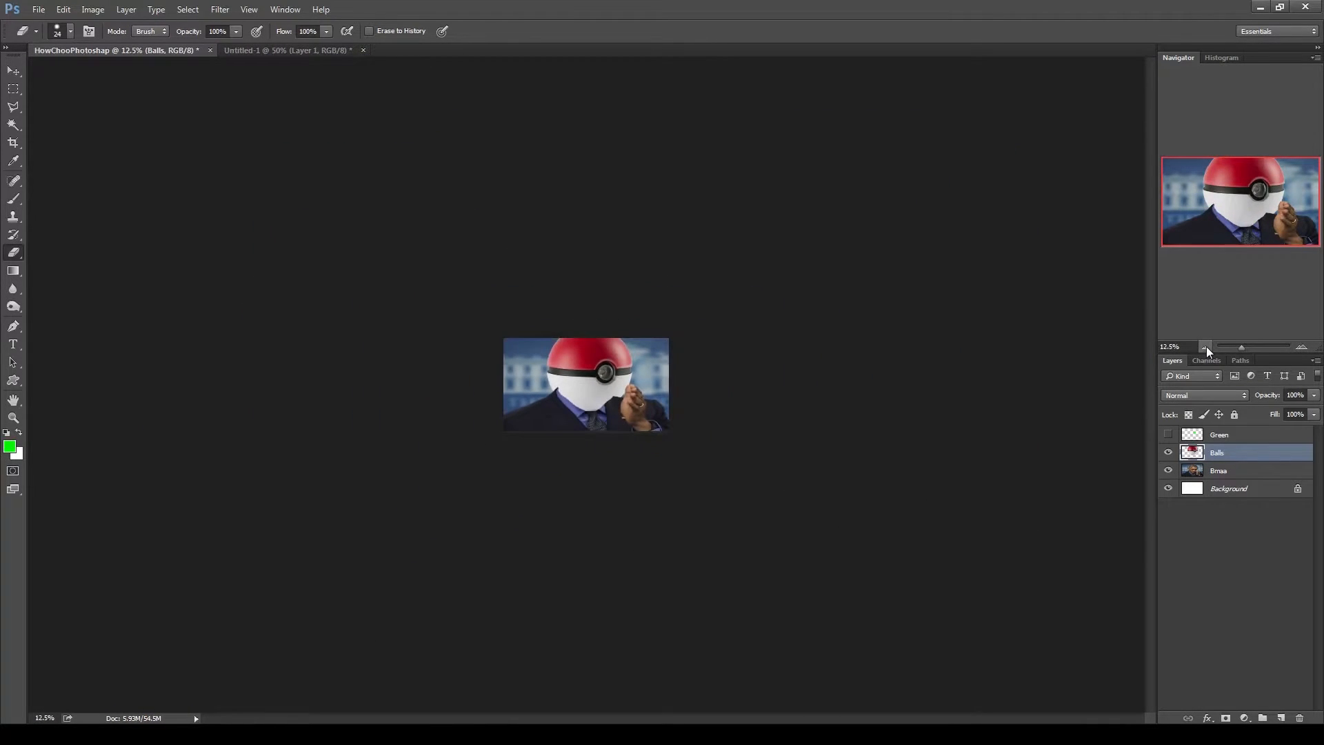
- Show the Green layer again so the ball's button is tinted
left_click(1301, 349)
left_click(1301, 348)
left_click(1301, 349)
left_click(1301, 348)
left_click(1301, 349)
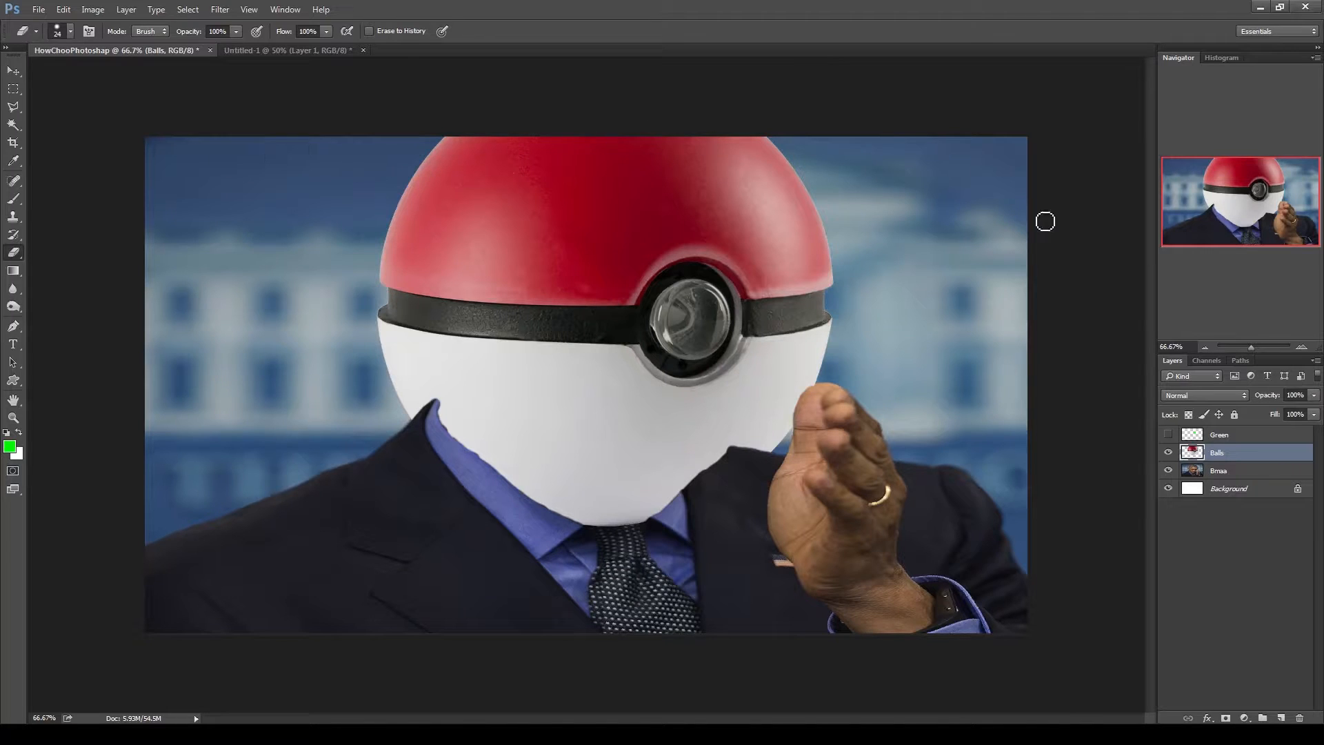
left_click(1170, 435)
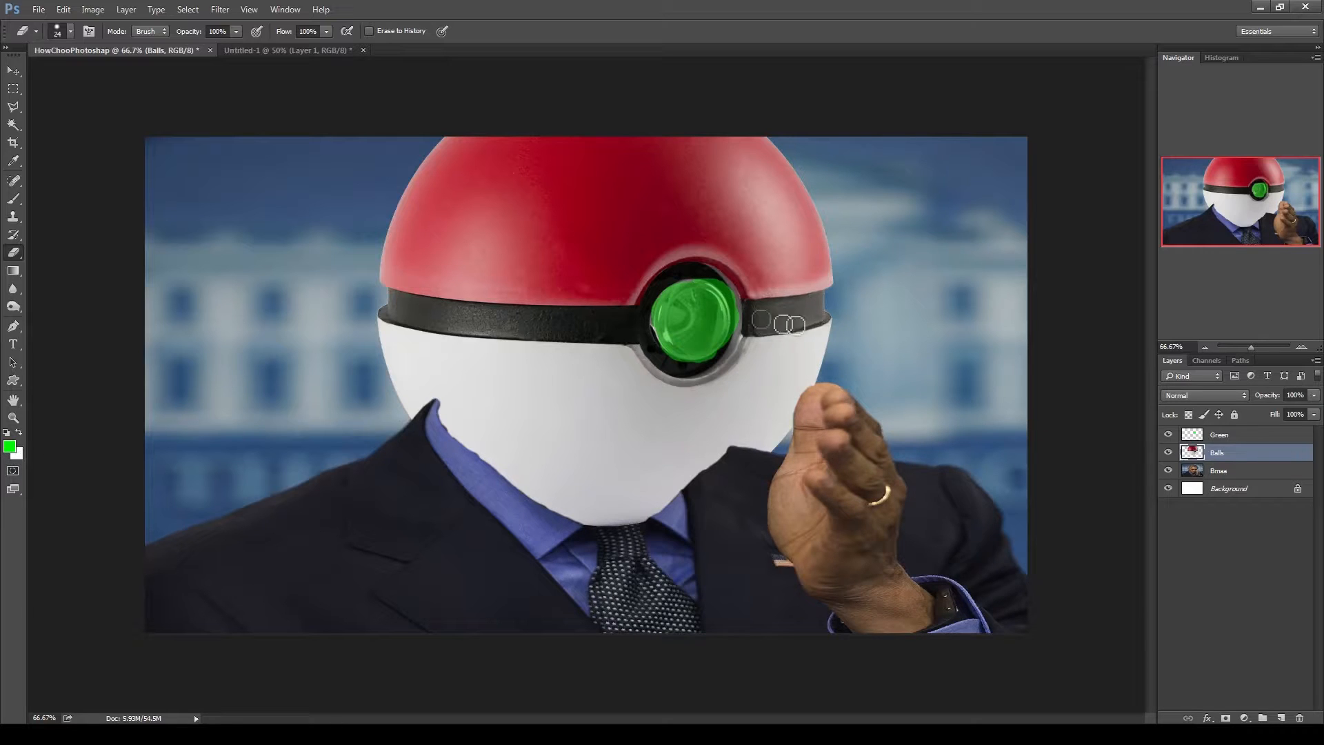
- Set the foreground color to the pink #ff0060
left_click(10, 447)
type("ff0060")
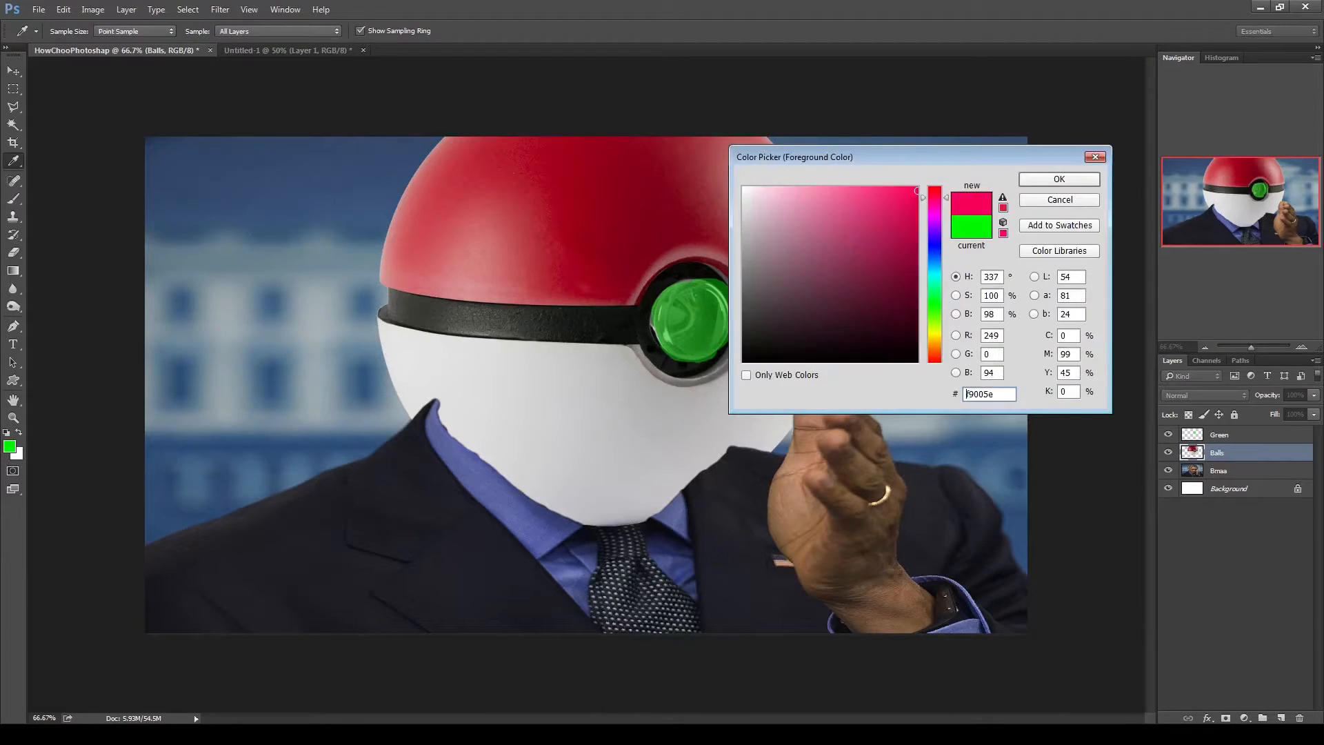
key("Return")
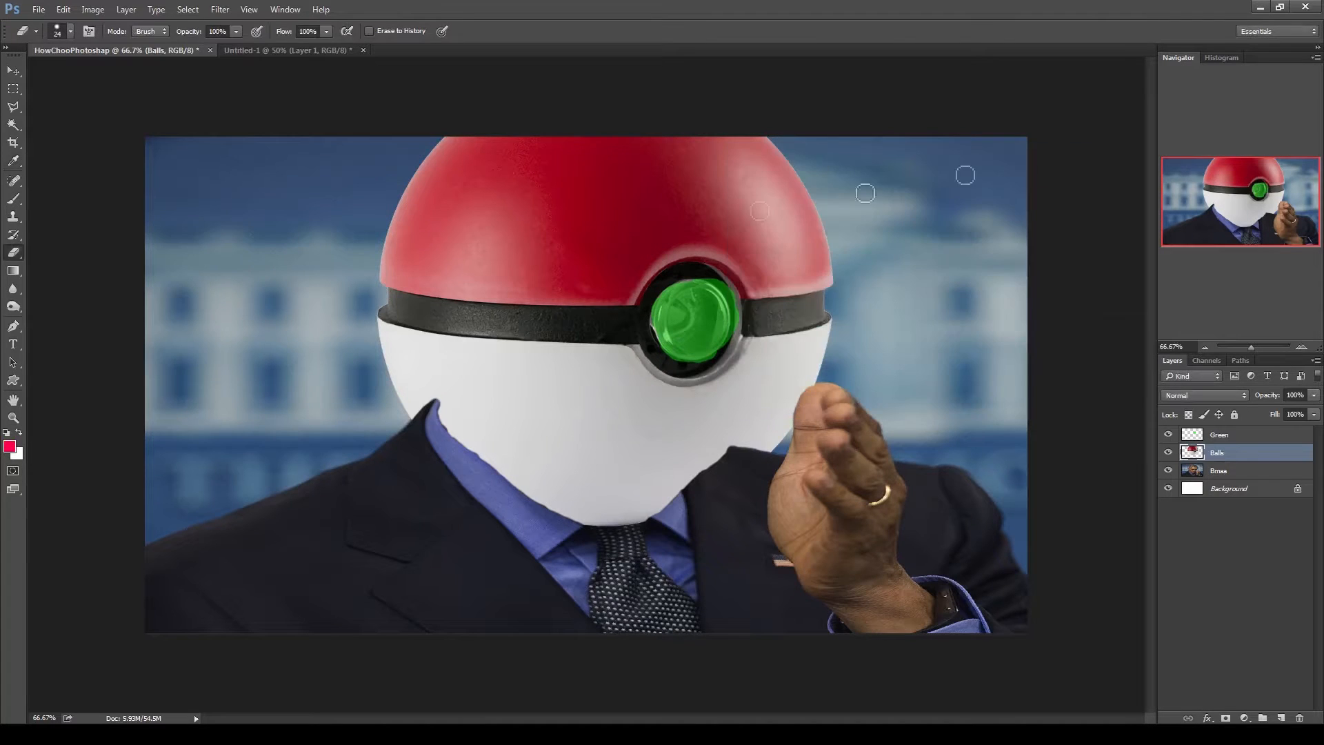
- Try painting pink rays and loops around the ball's green button with the Brush tool, undoing every stroke
left_click(13, 198)
left_click(748, 303)
left_click_drag(737, 305, 911, 257)
mouse_move(733, 330)
left_mouse_down()
mouse_move(988, 327)
mouse_move(1000, 395)
left_mouse_up()
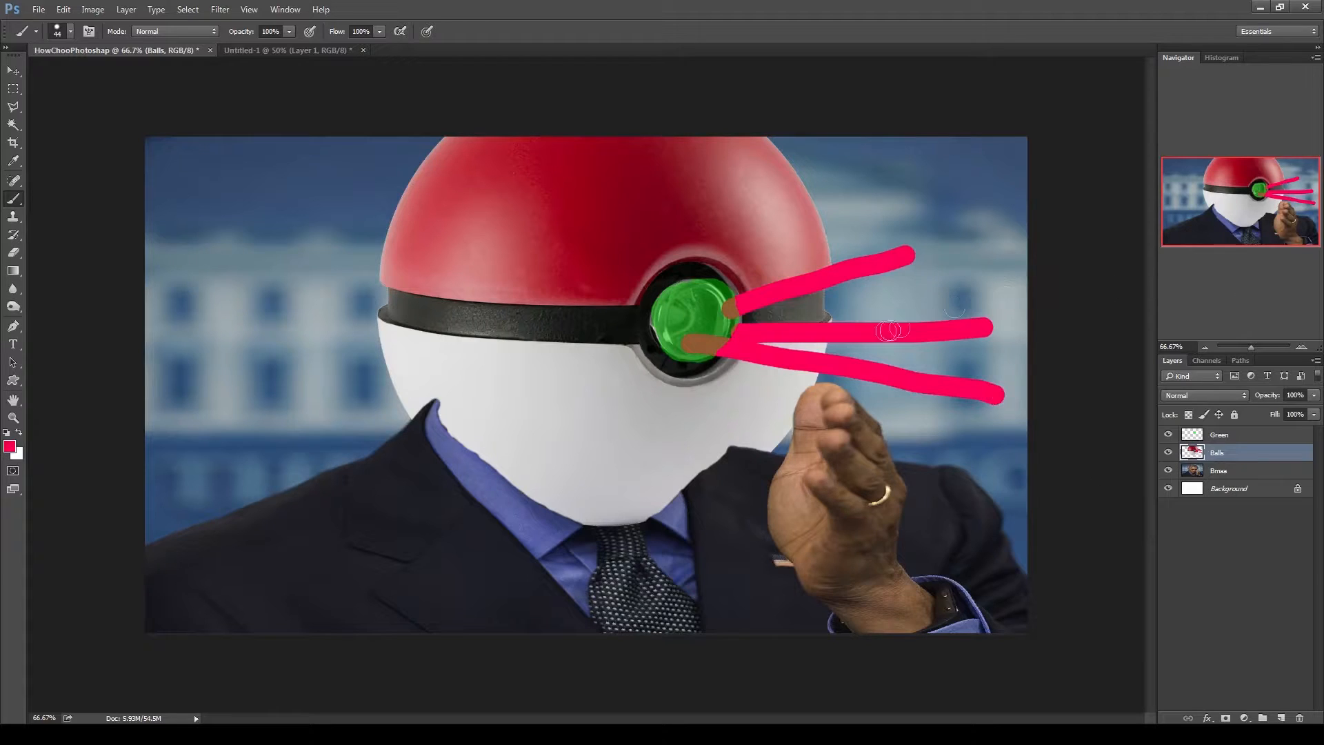
key("ctrl+alt+z")
key("ctrl+alt+z")
key("ctrl+alt+z")
mouse_move(749, 322)
left_mouse_down()
mouse_move(718, 360)
mouse_move(834, 372)
mouse_move(759, 310)
mouse_move(793, 331)
left_mouse_up()
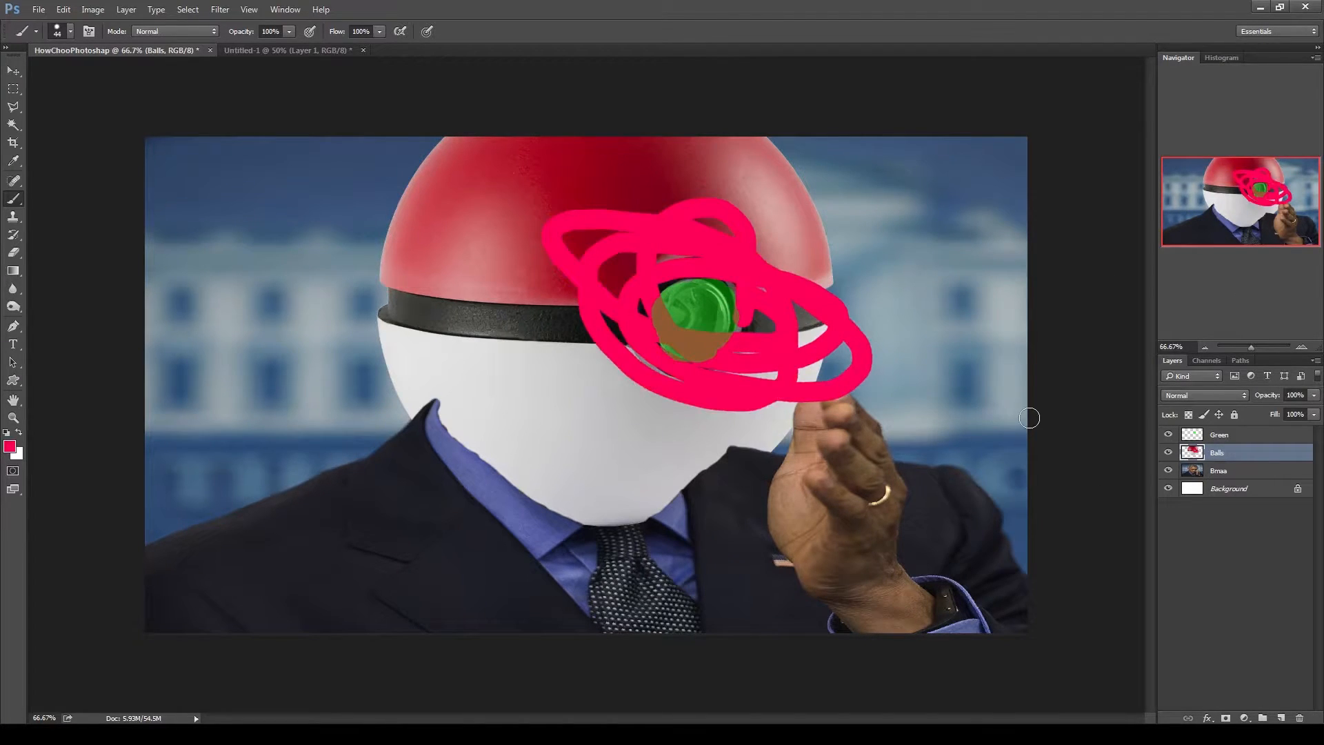
key("ctrl+alt+z")
key("ctrl+alt+z")
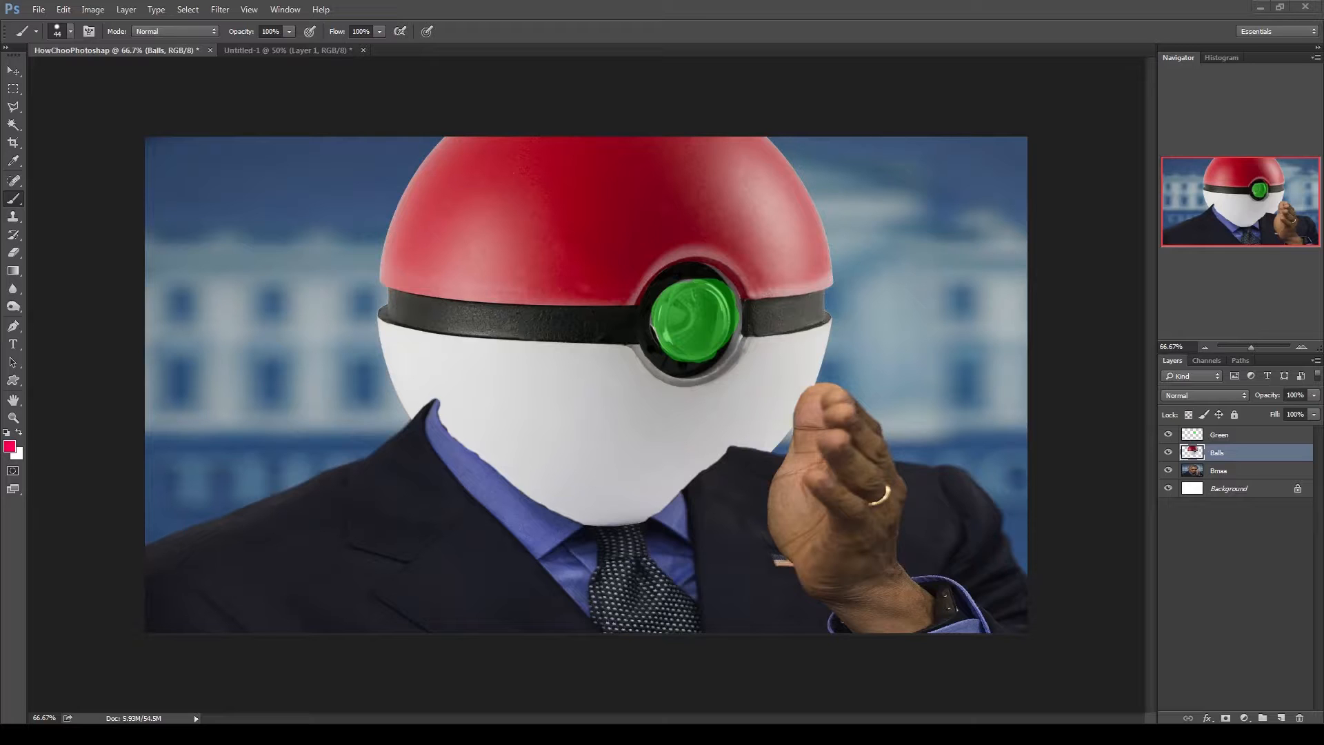
- Create a new document named charmander and paste the copied yellow dinosaur picture into it
left_click(39, 9)
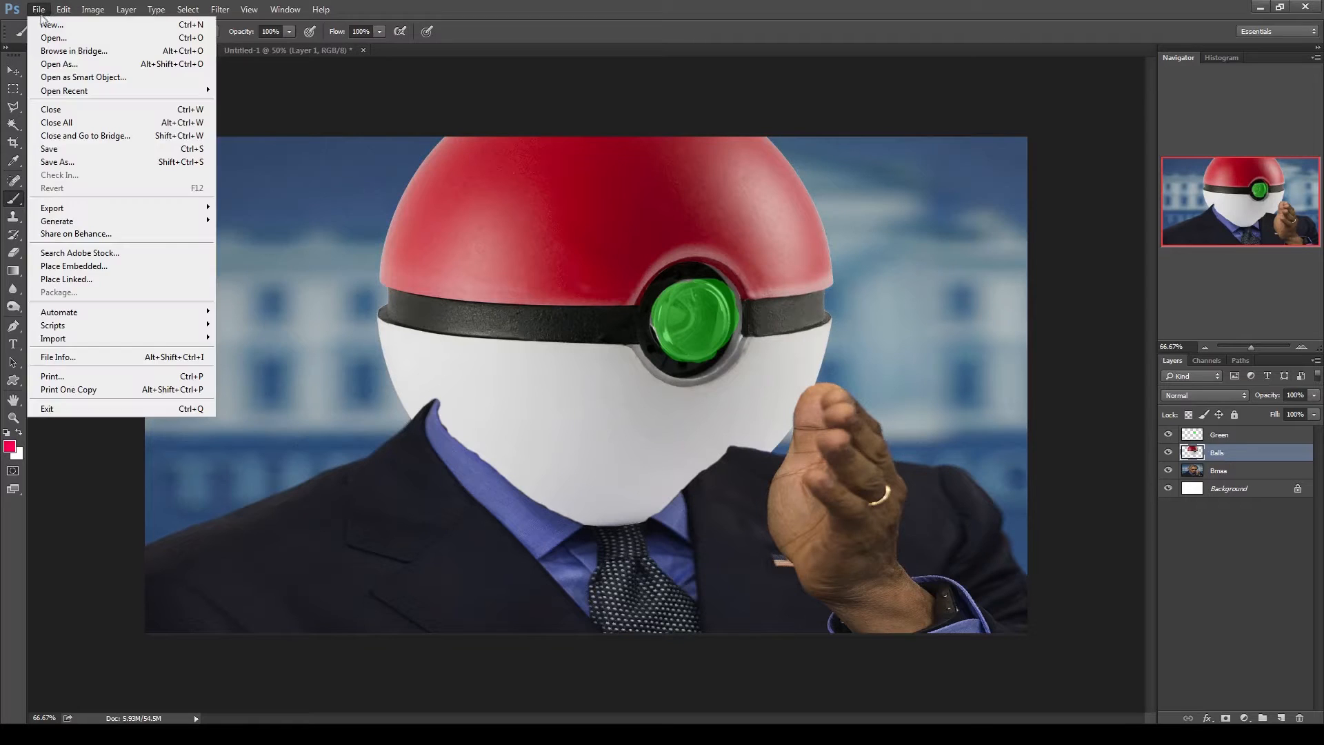
left_click(42, 22)
type("charmander")
key("Return")
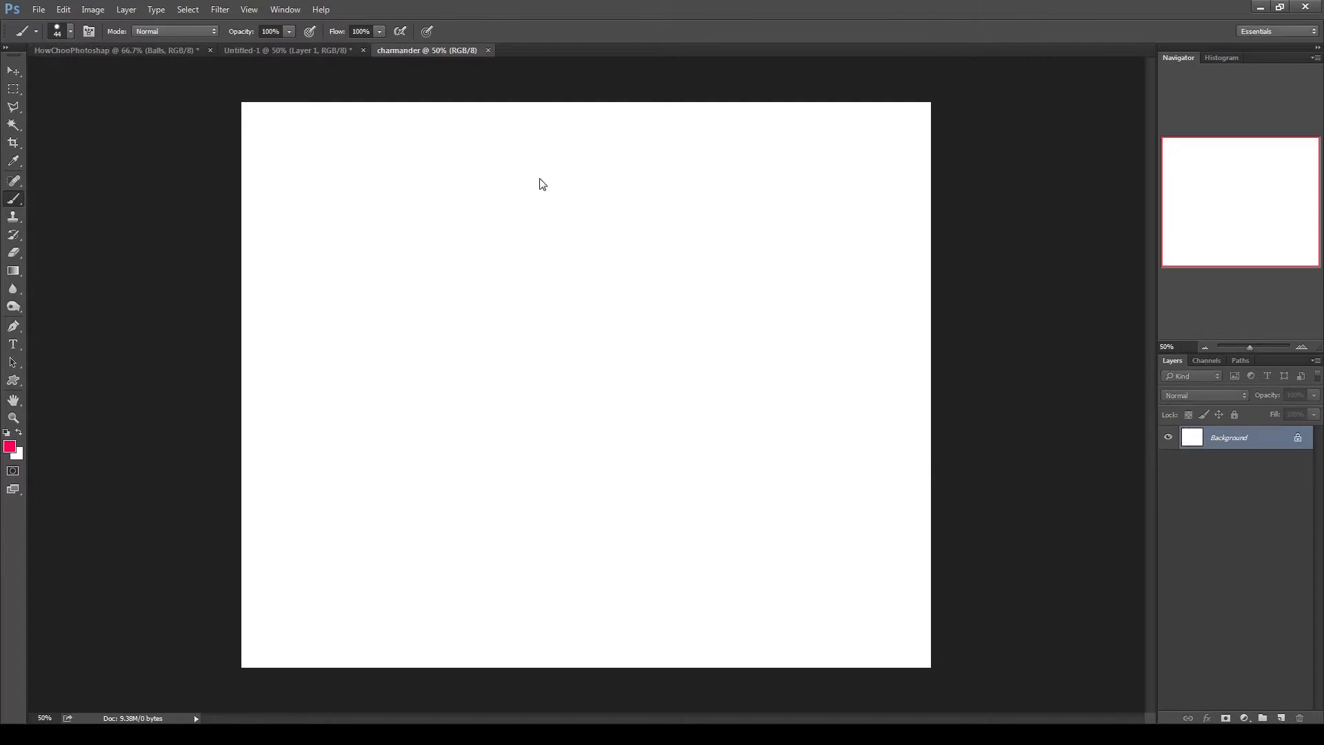
key("ctrl+v")
- Delete the white background around the dinosaur and under its arm with the Magic Wand, and clear the selection
left_click(13, 125)
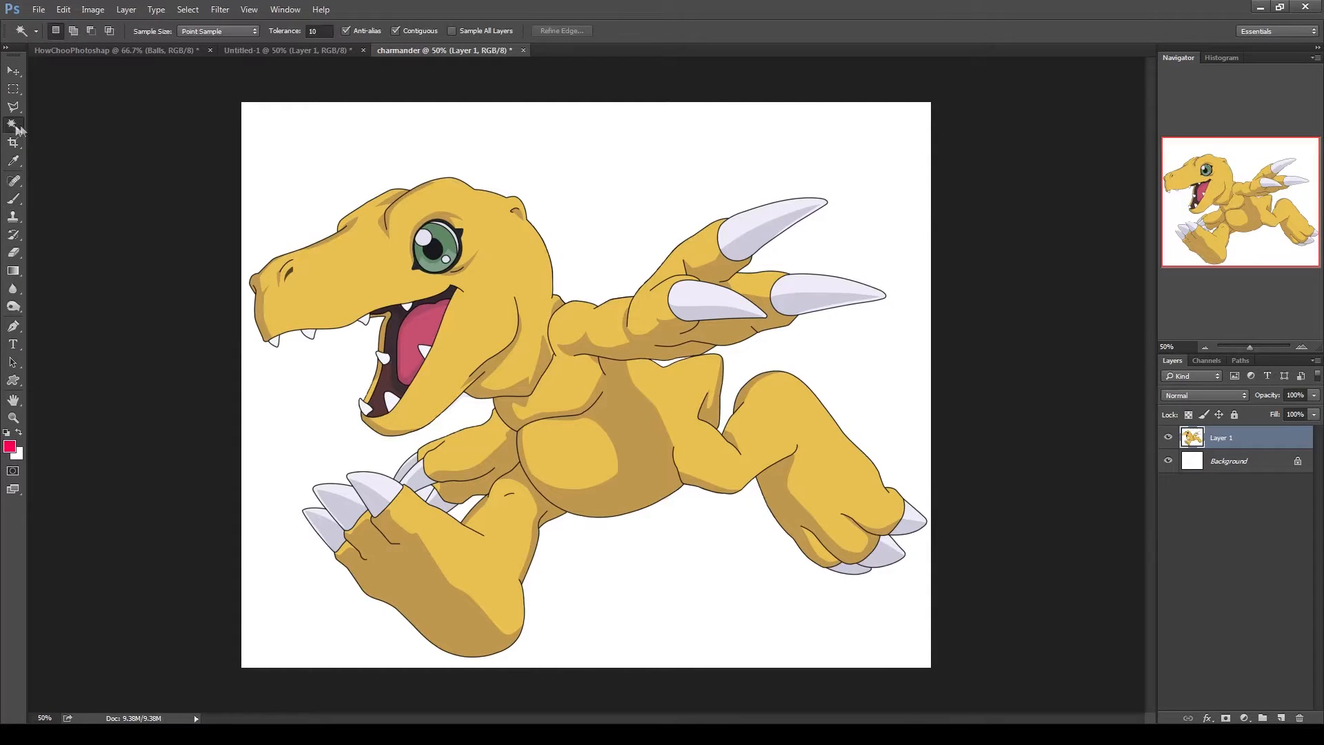
left_click(301, 162)
key("Delete")
left_click(669, 363)
key("ctrl+d")
- Move the cut-out dinosaur into the HowChooPhotoshop document and put its layer above the Green layer
left_click(13, 71)
left_click_drag(448, 378, 351, 271)
left_click_drag(493, 323, 492, 323)
left_click_drag(1193, 451, 1230, 430)
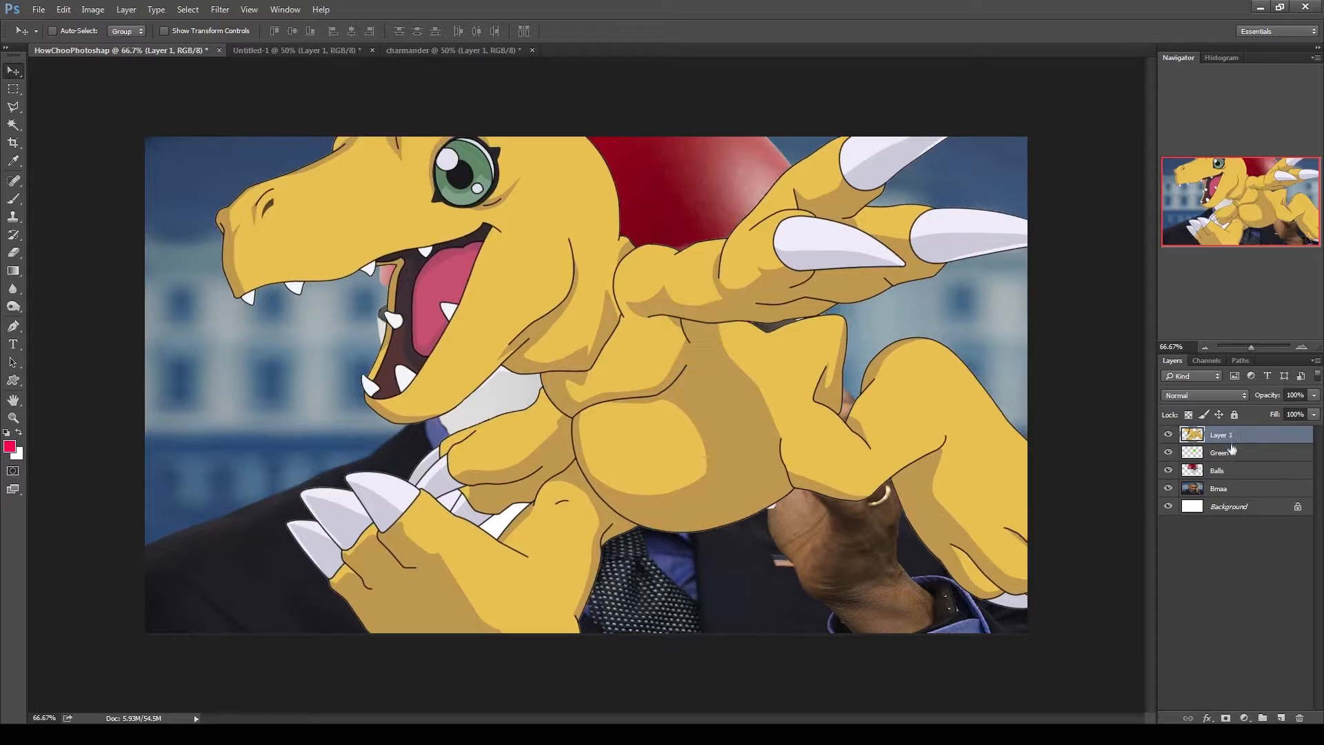
- Rename the dinosaur layer Charmander
double_click(1221, 441)
key("Escape")
double_click(1220, 436)
type("charmander")
key("Return")
key("ctrl+semicolon")
key("ctrl+semicolon")
- Convert the Charmander layer to a smart object
key("ctrl+minus")
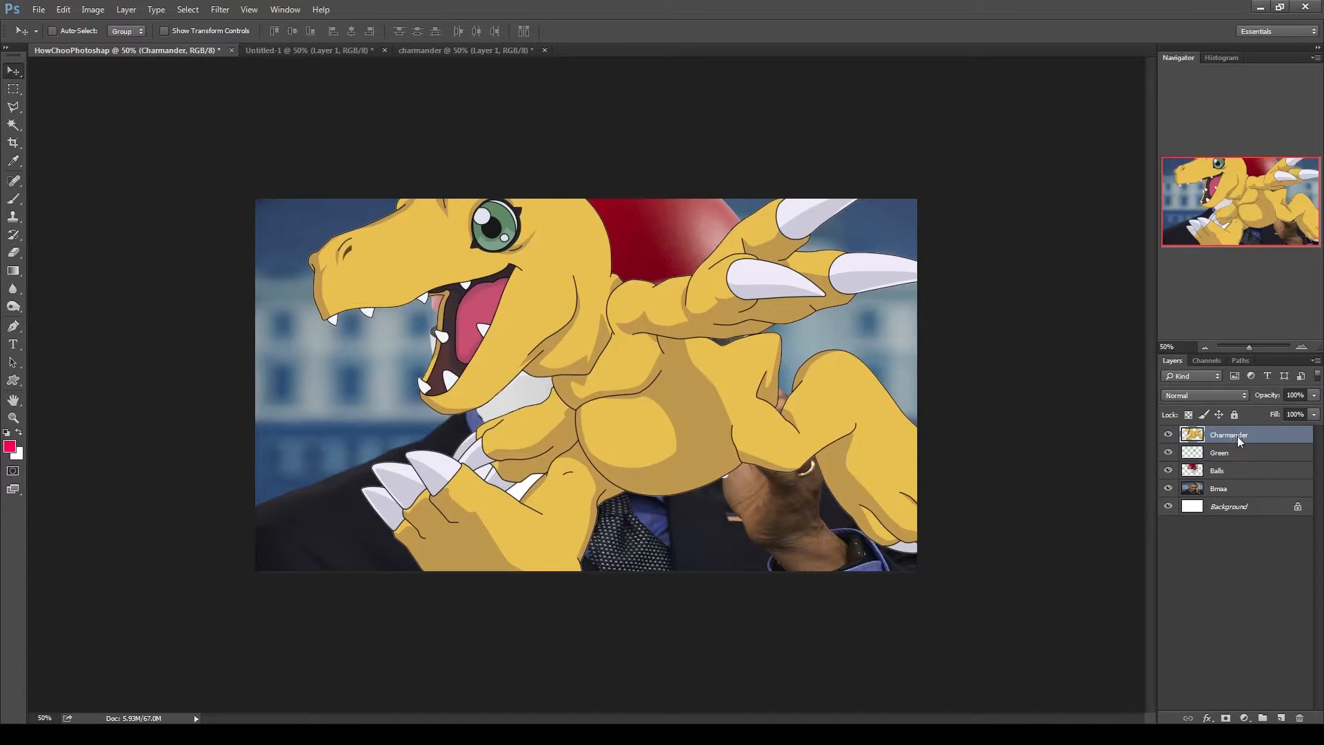
right_click(1237, 436)
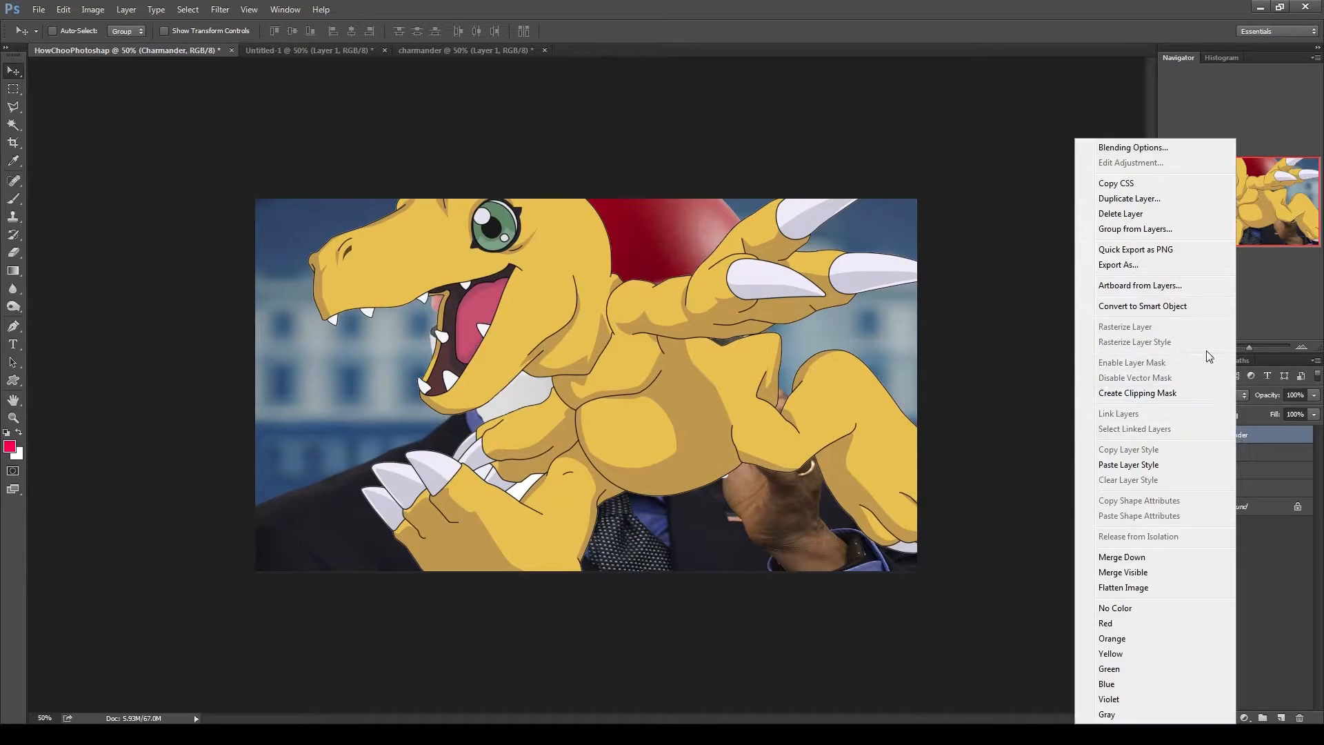
left_click(1177, 312)
- Scale the dinosaur to about 23%, rotate it about 89° clockwise and place it over the shoulder beside the collar
key("ctrl+t")
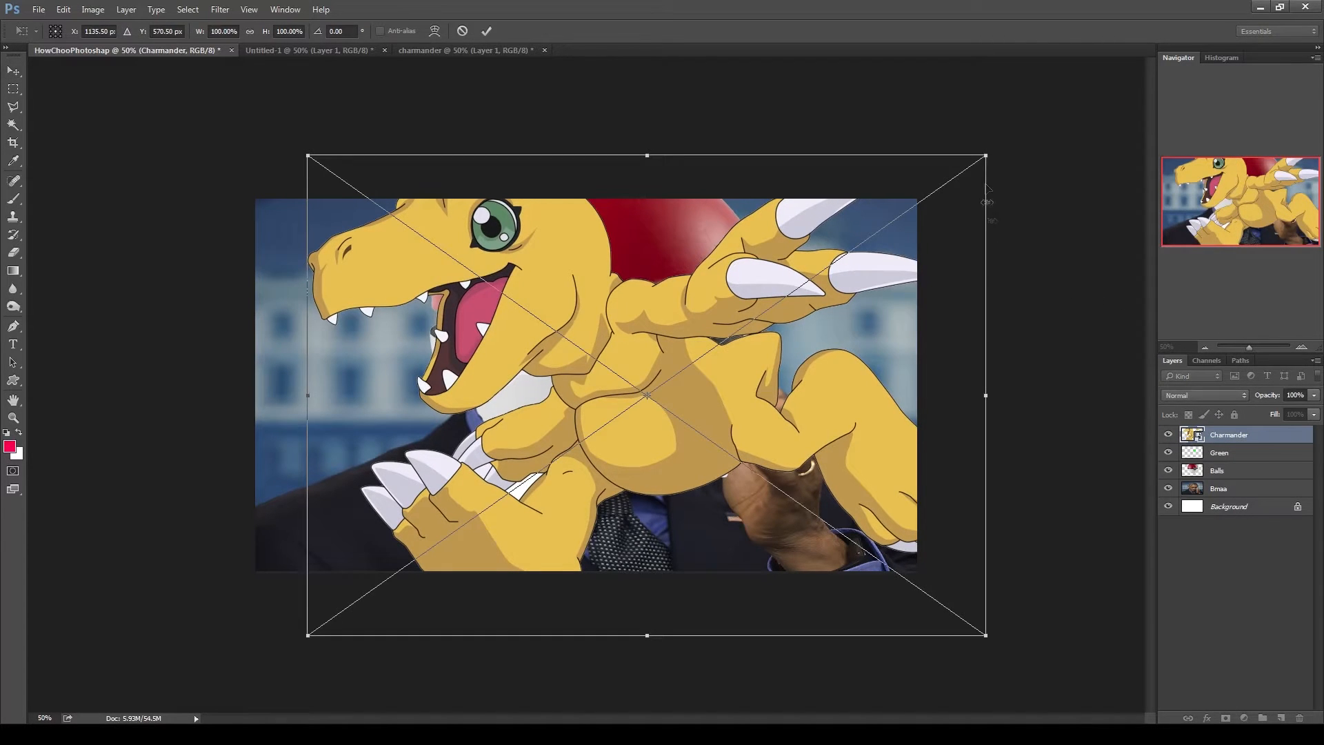
left_click_drag(982, 154, 408, 450)
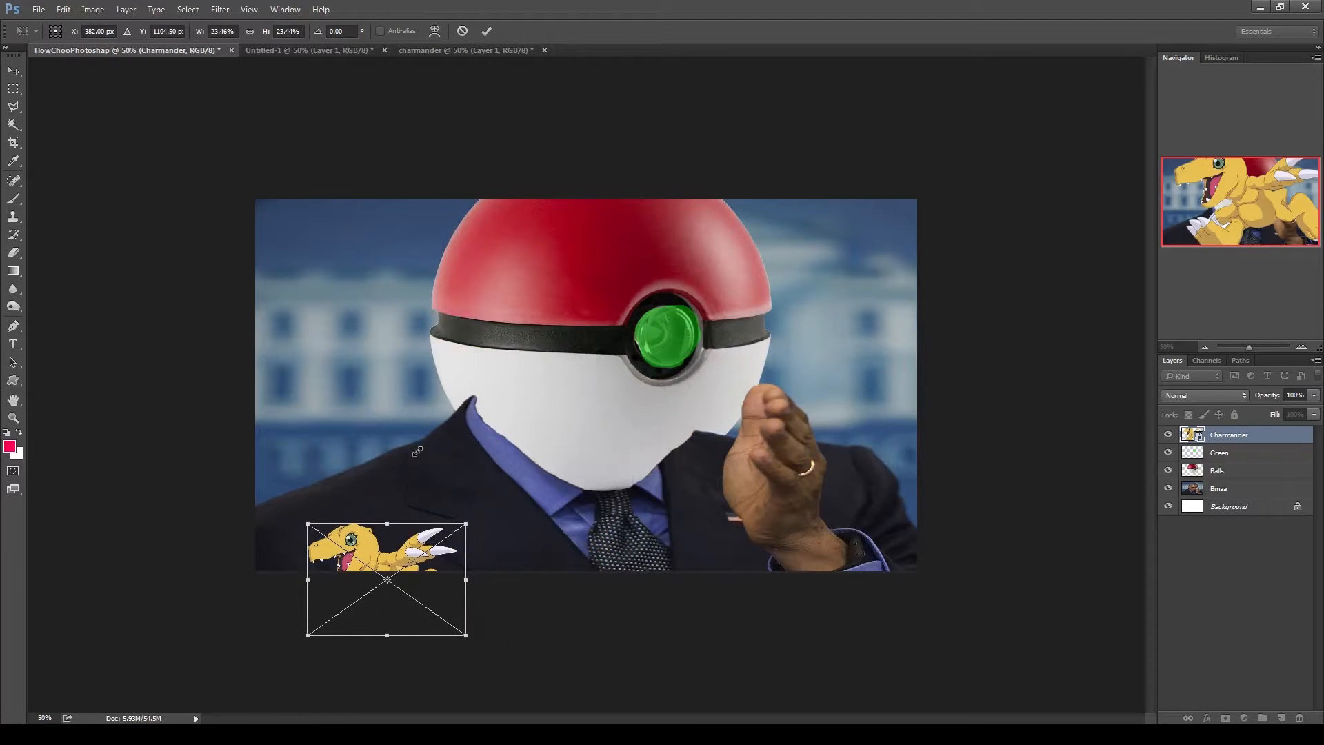
left_click_drag(376, 565, 354, 444)
left_click_drag(439, 420, 321, 491)
key("Return")
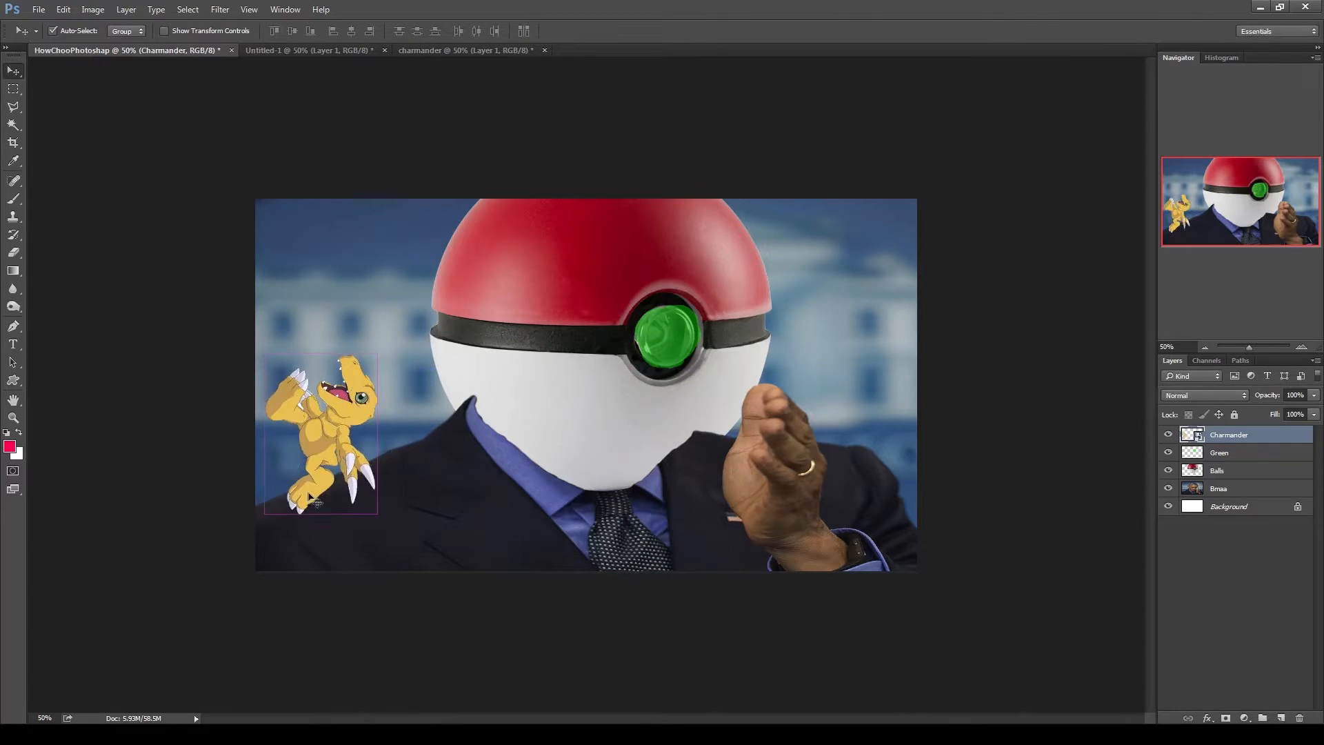
- Show the rulers and distort the dinosaur by pulling the transform corner near its claws down and outward
key("ctrl+r")
key("ctrl+t")
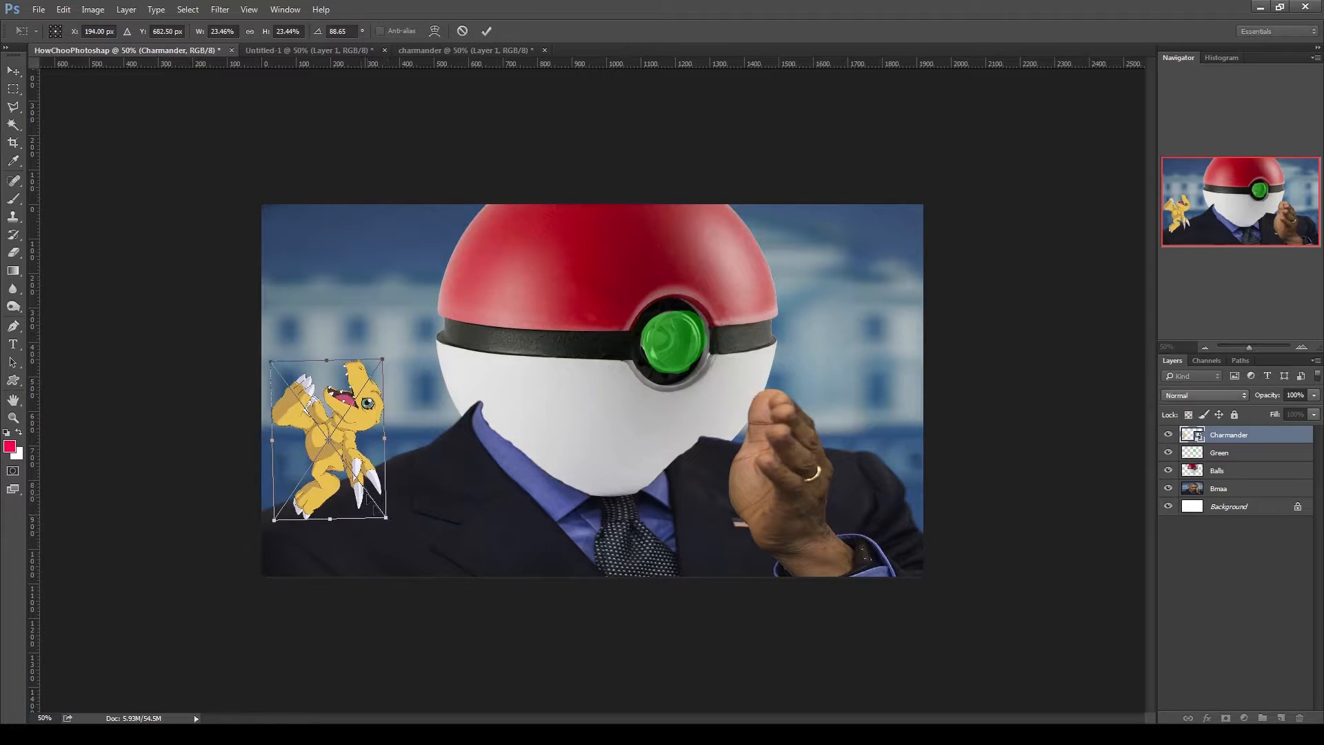
left_click(1301, 346)
double_click(1302, 346)
left_click(1171, 221)
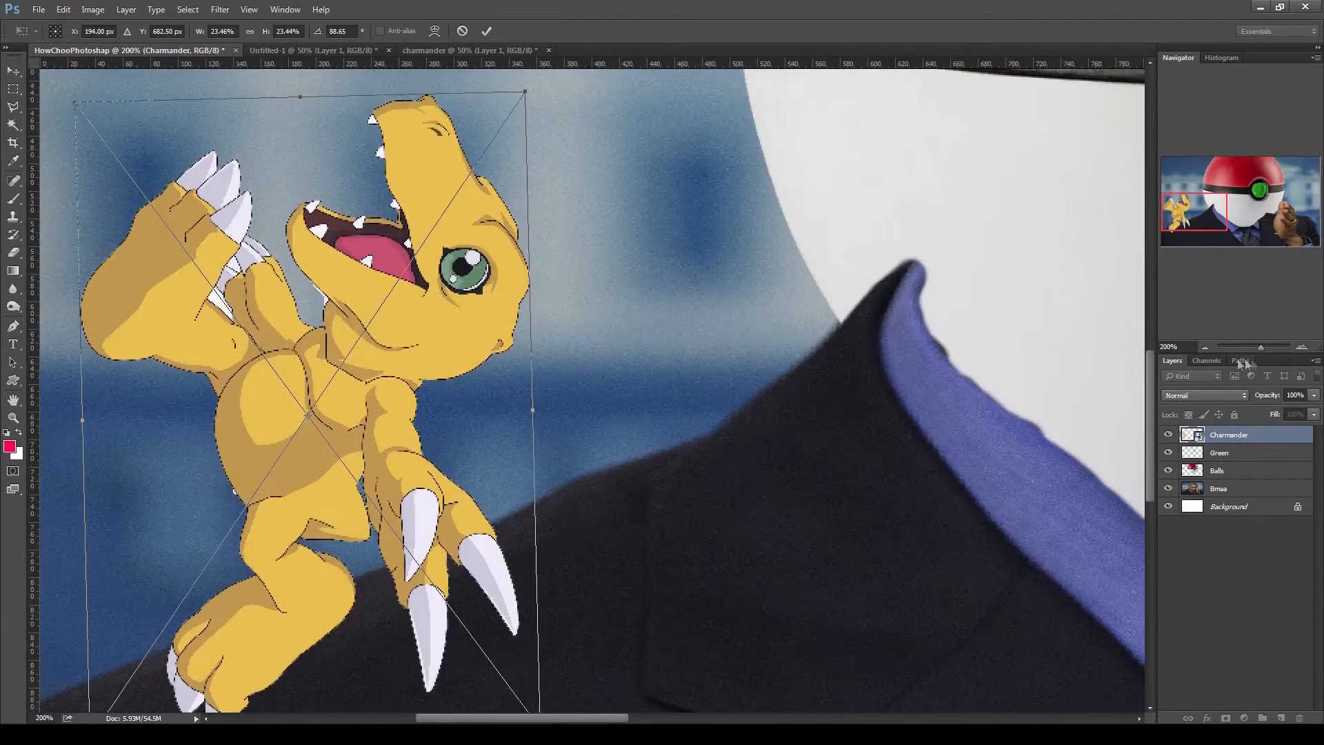
left_click(1206, 347)
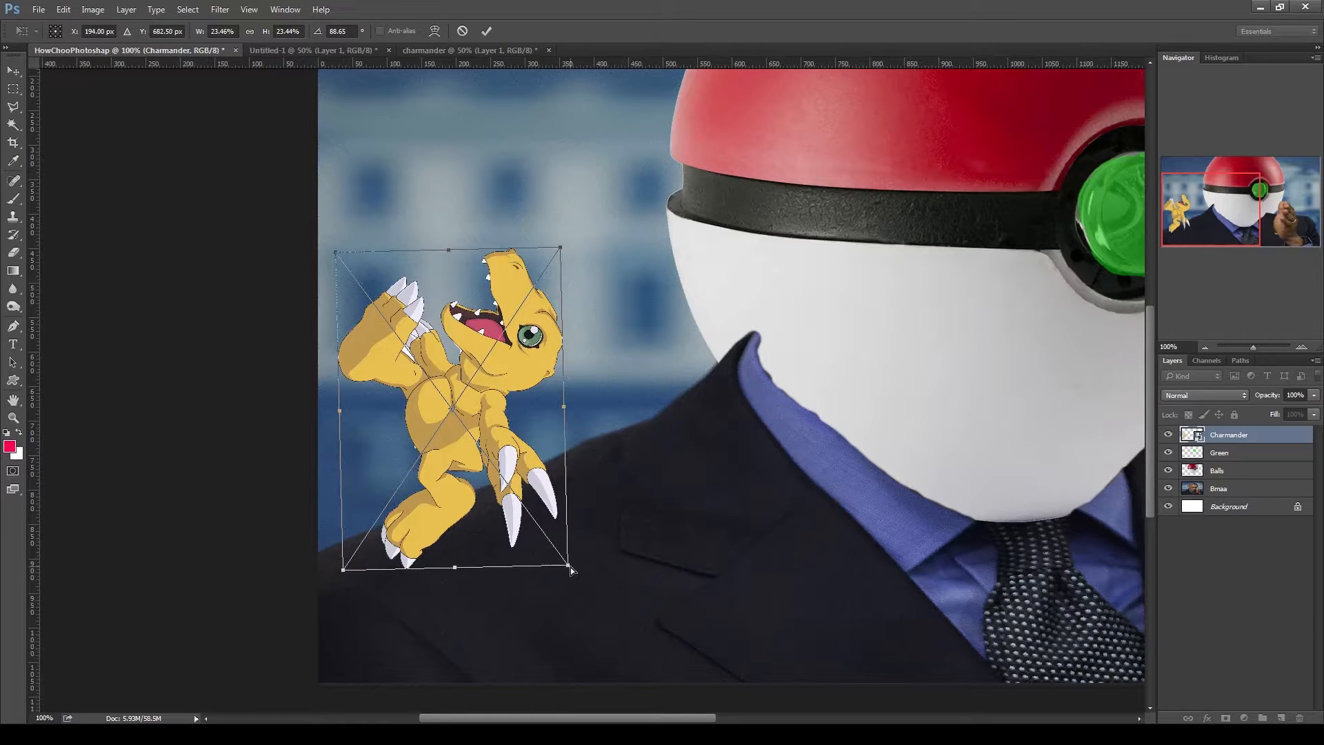
left_click_drag(570, 569, 635, 704)
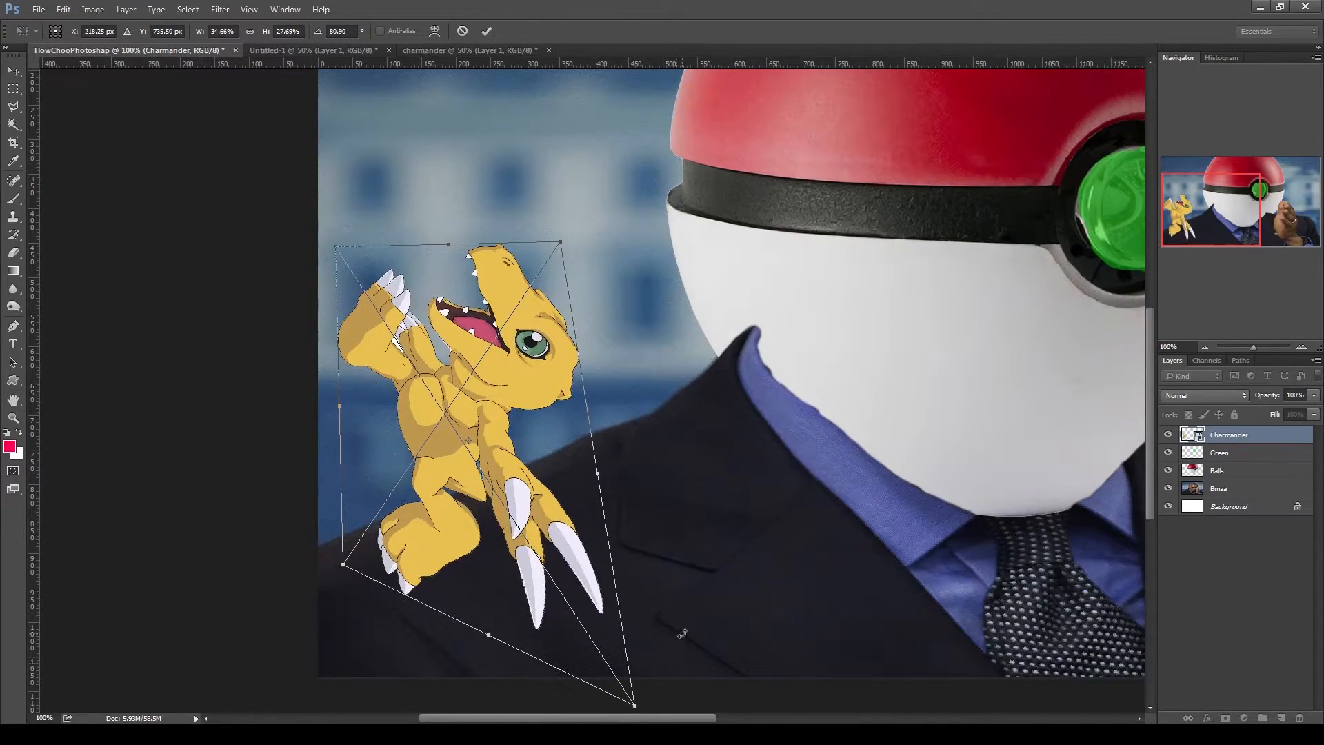
key("Return")
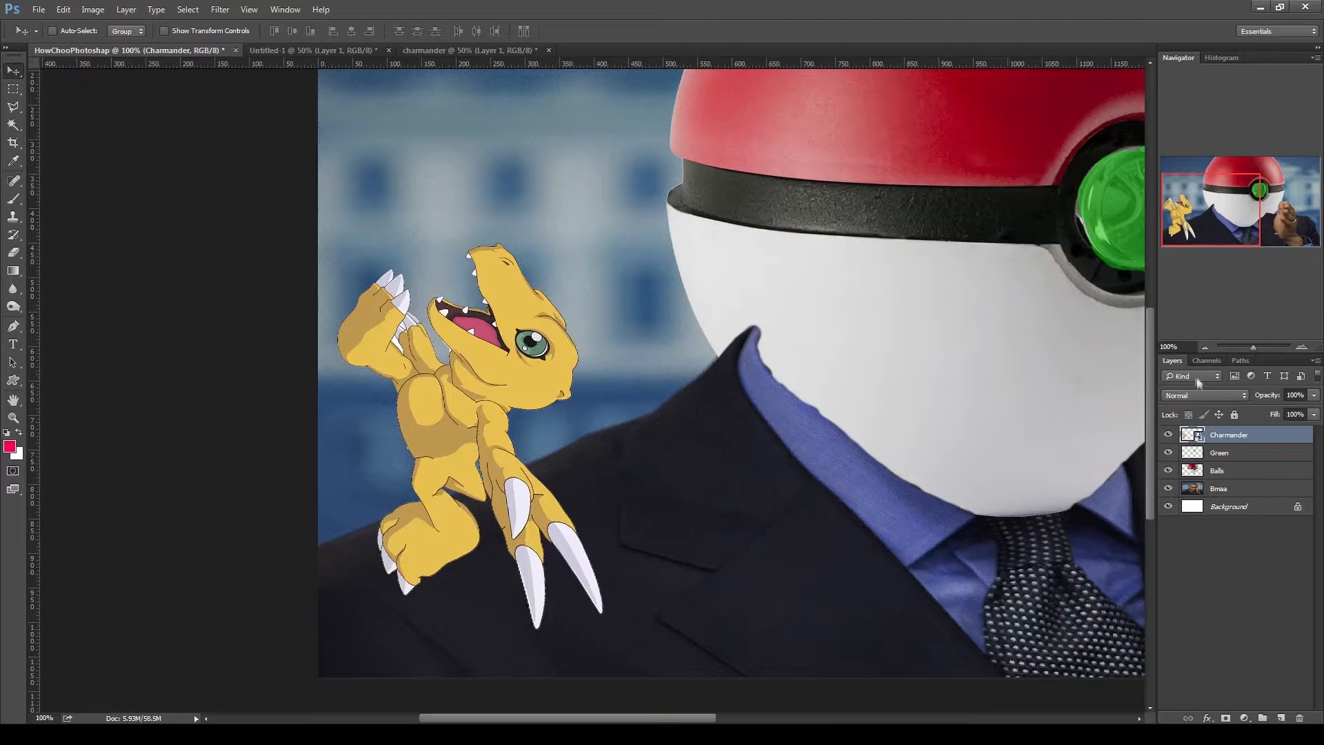
- Rasterize the Charmander smart object
left_click(1206, 346)
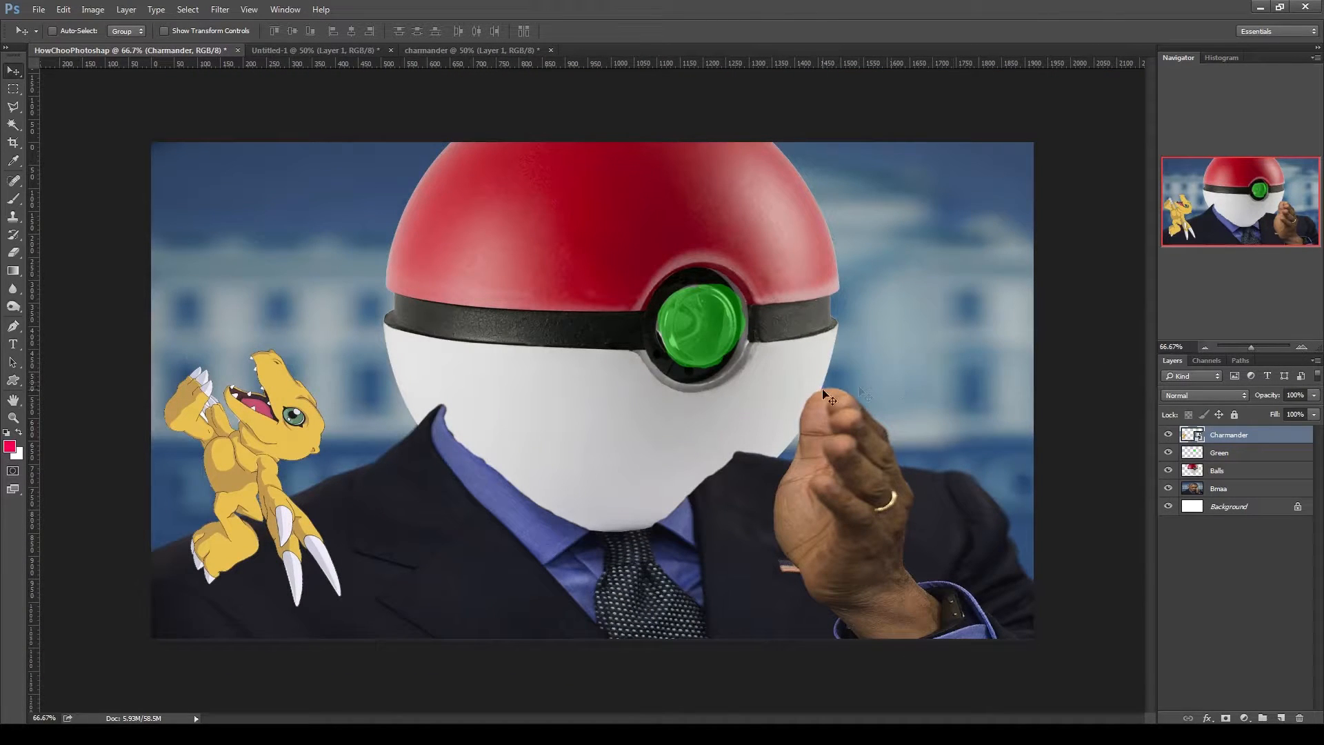
left_click(13, 199)
left_click(284, 388)
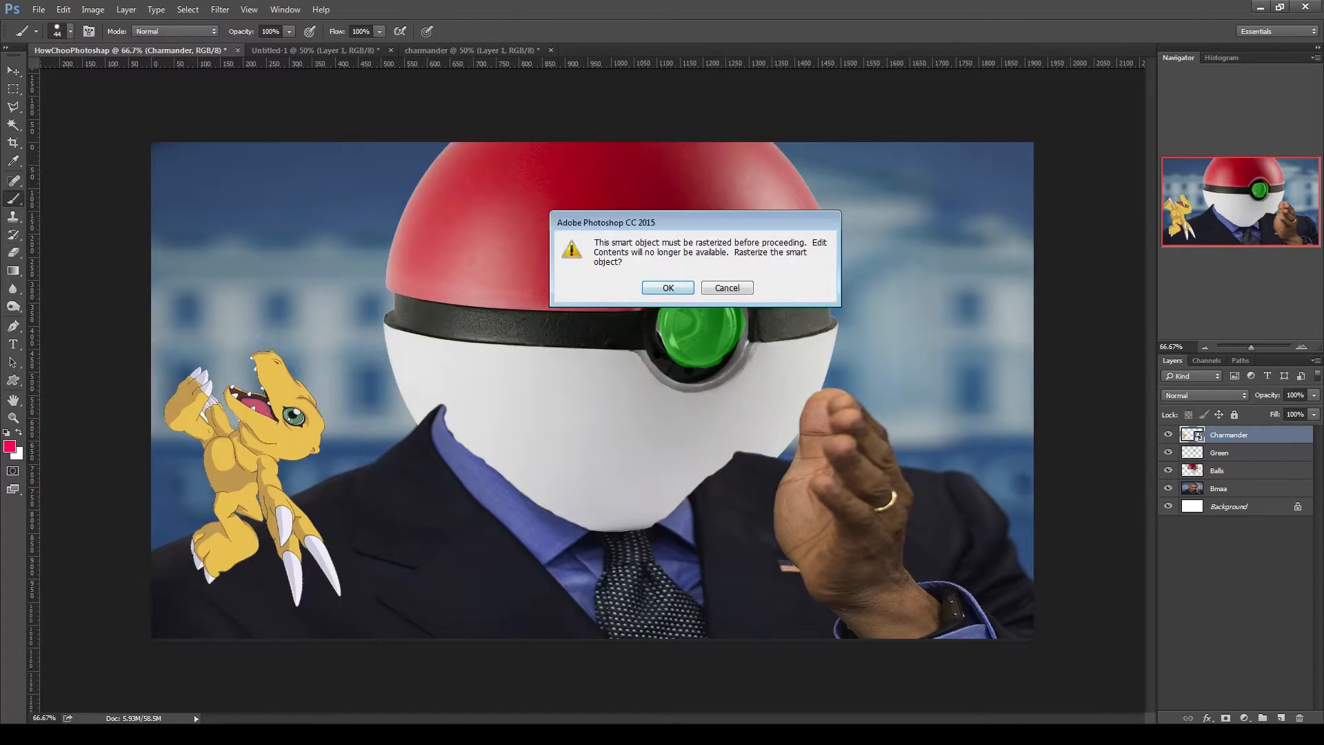
left_click(668, 288)
- Start a Brightness/Contrast adjustment on the Charmander layer with brightness -102 and contrast 20
left_click(93, 9)
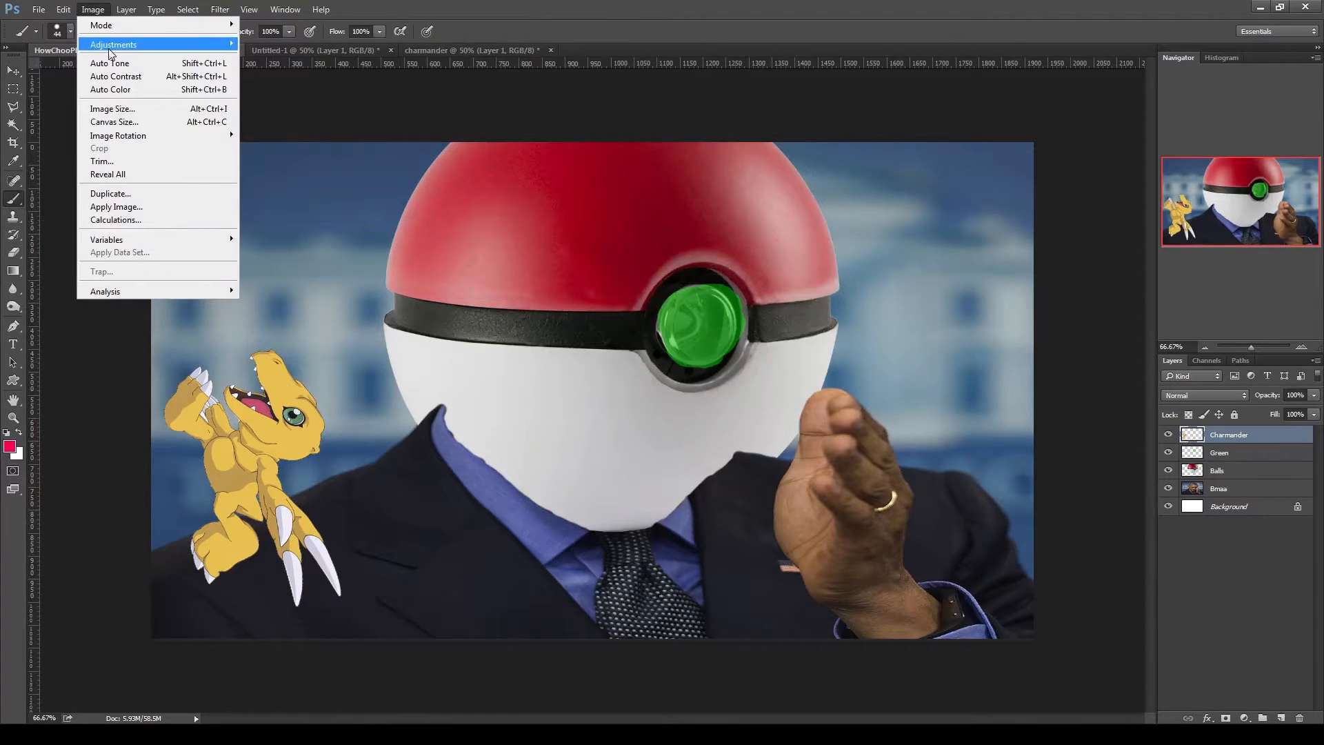
mouse_move(109, 53)
left_click(266, 48)
key("shift+Down")
key("shift+Down")
key("shift+Down")
key("shift+Down")
key("shift+Down")
key("shift+Down")
key("shift+Down")
key("shift+Down")
key("shift+Down")
key("Tab")
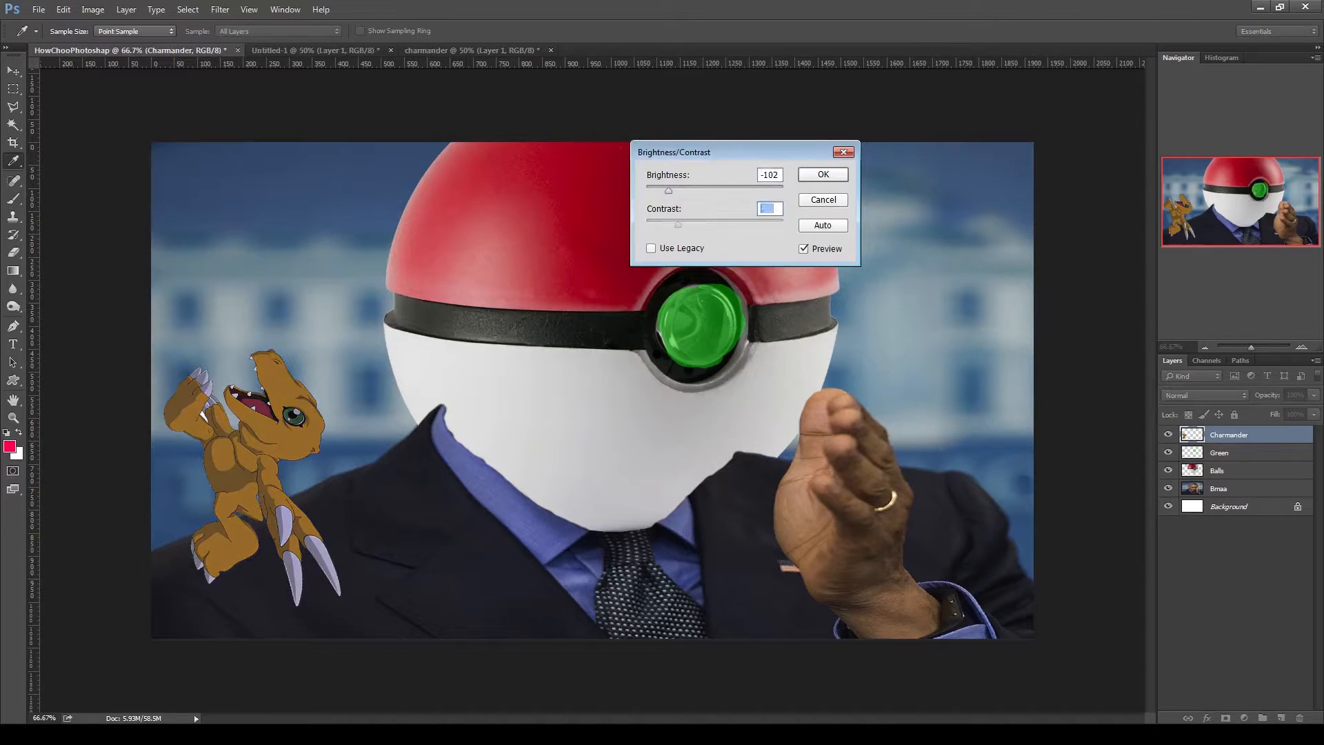
key("shift+Up")
key("shift+Up")
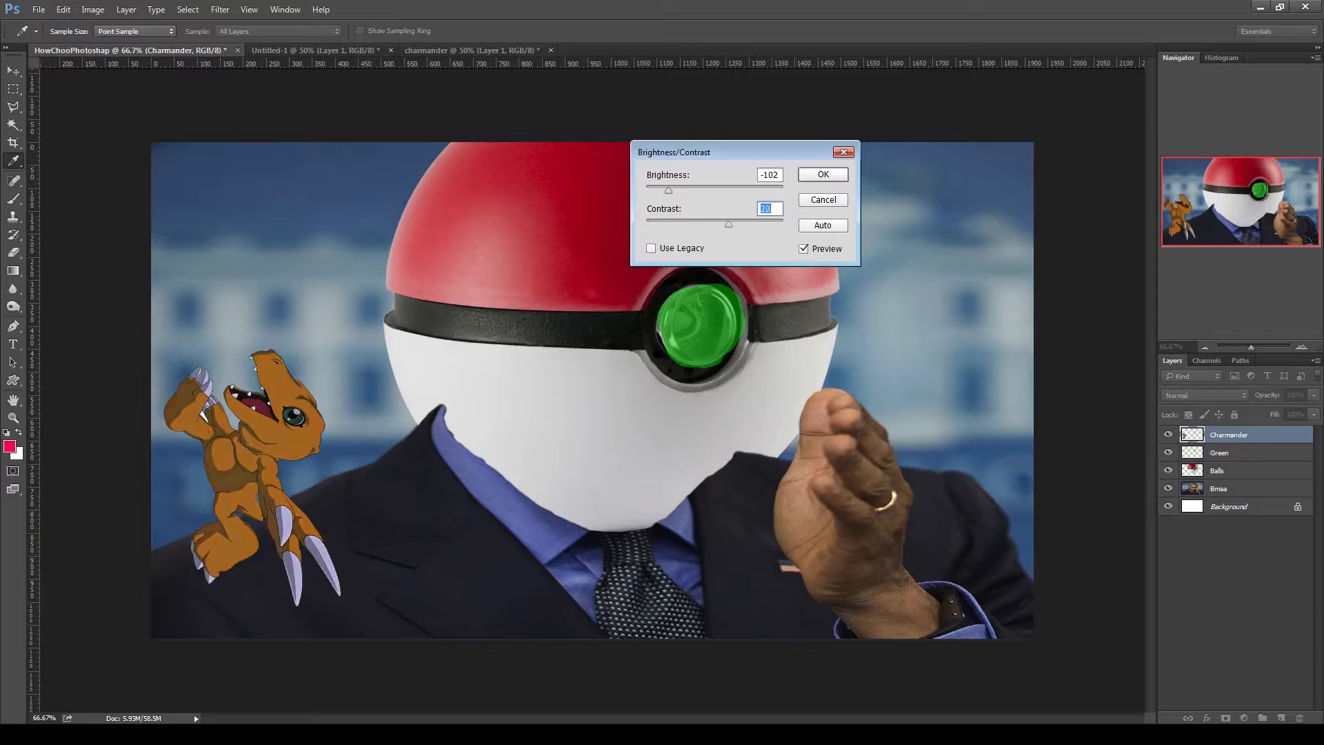
- Switch the Brightness/Contrast adjustment to Use Legacy and apply it with brightness -75 and contrast 13
key("alt+l")
type("-75")
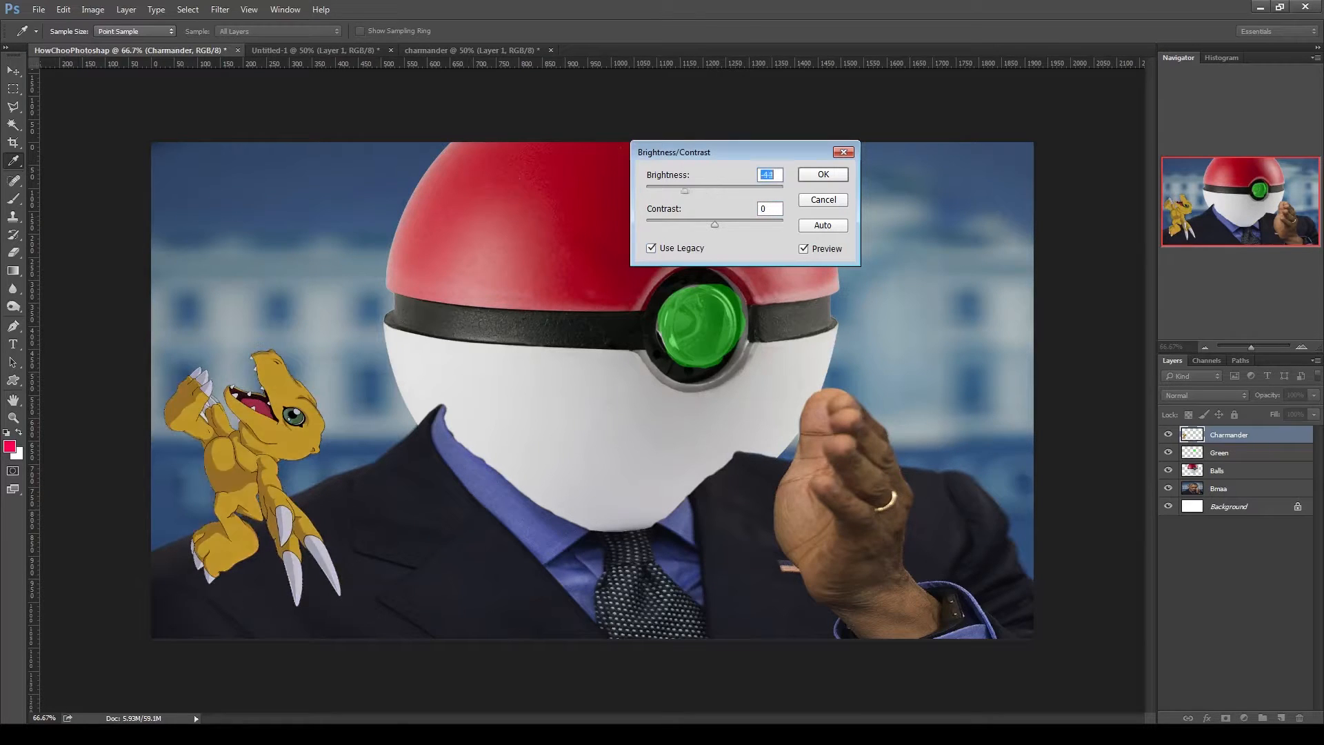
key("Tab")
key("shift+Down")
key("shift+Down")
key("shift+Down")
key("shift+Down")
key("shift+Down")
key("shift+Up")
key("shift+Up")
key("shift+Up")
key("shift+Up")
key("shift+Up")
key("shift+Up")
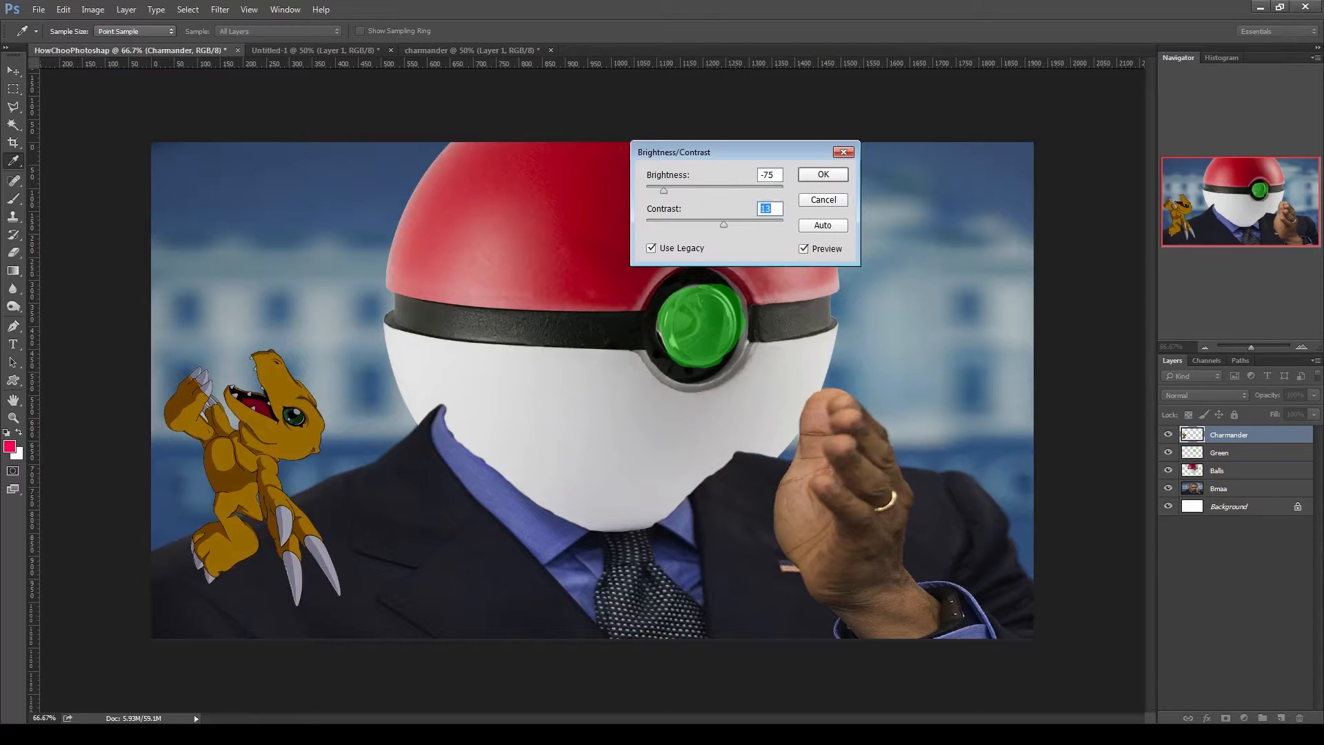
key("Return")
key("b")
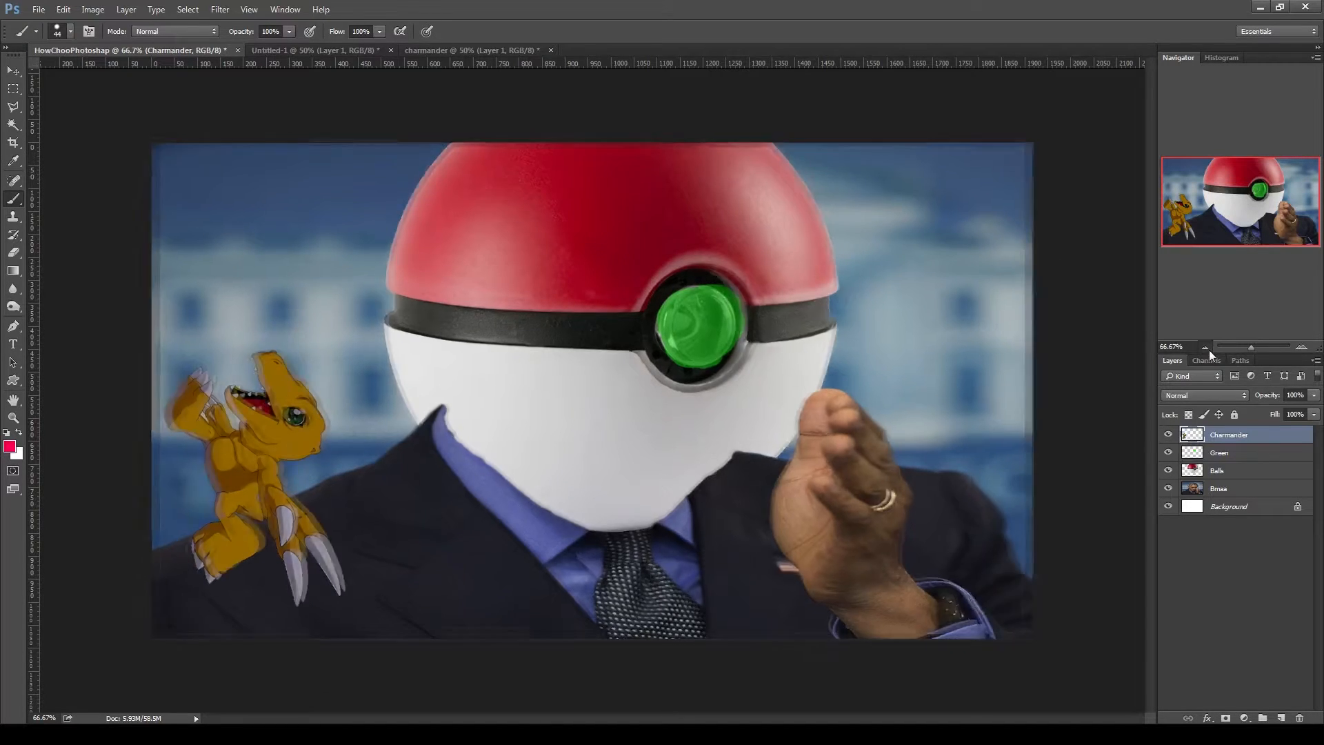
left_click(1208, 350)
left_click(1209, 349)
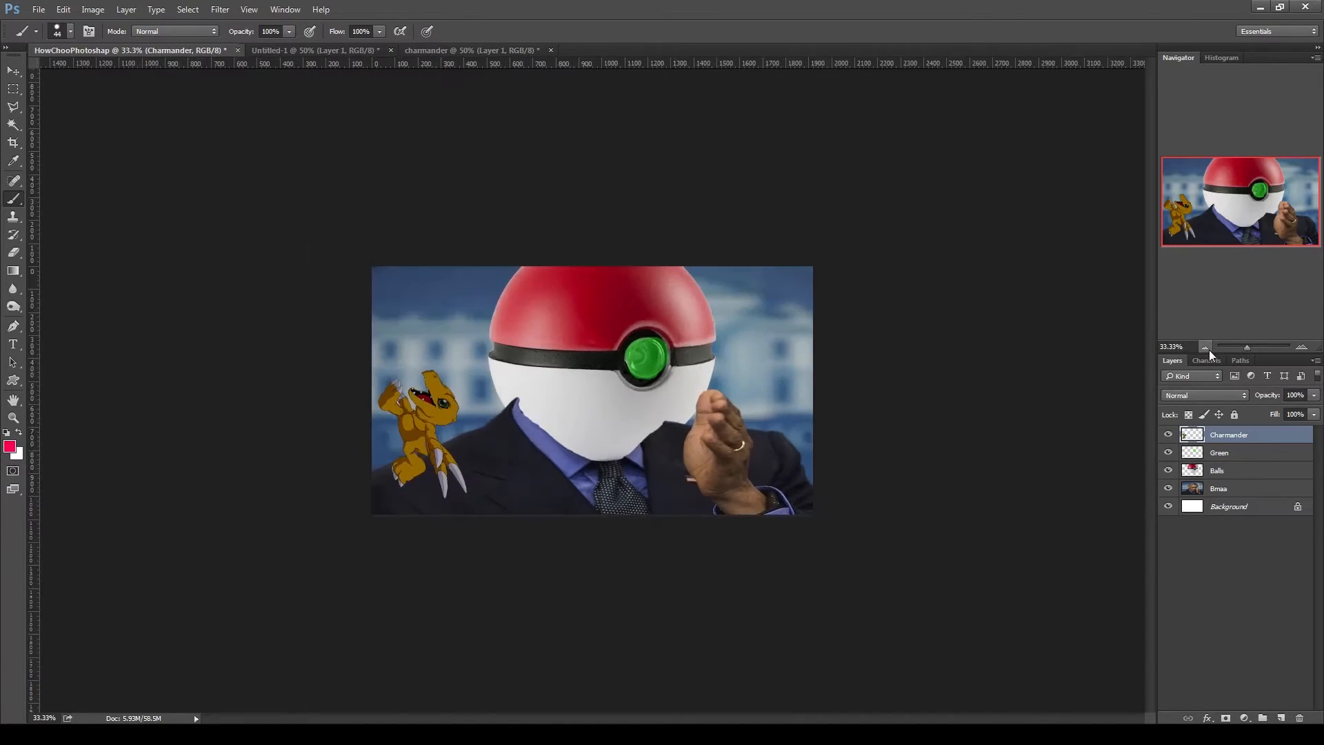
left_click(1300, 348)
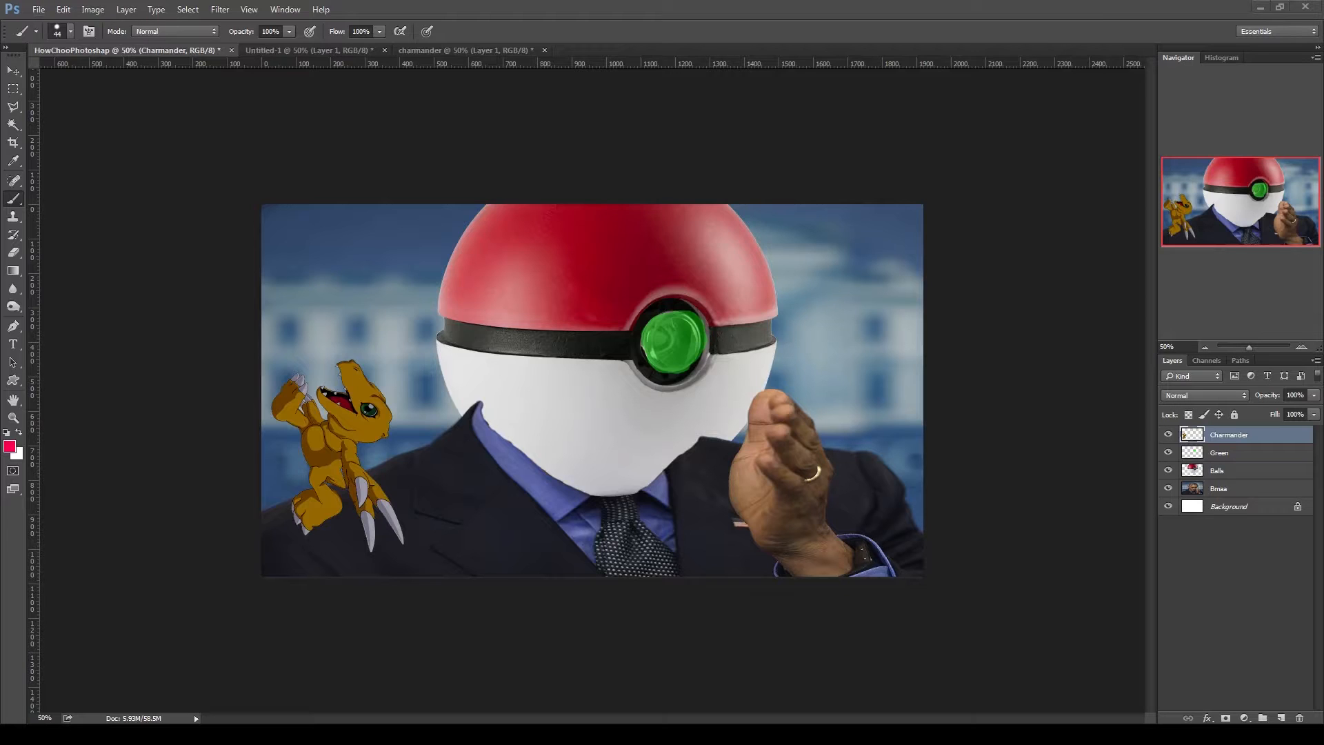
- Create a new document and paste the copied turtle figure picture into it
left_click(39, 10)
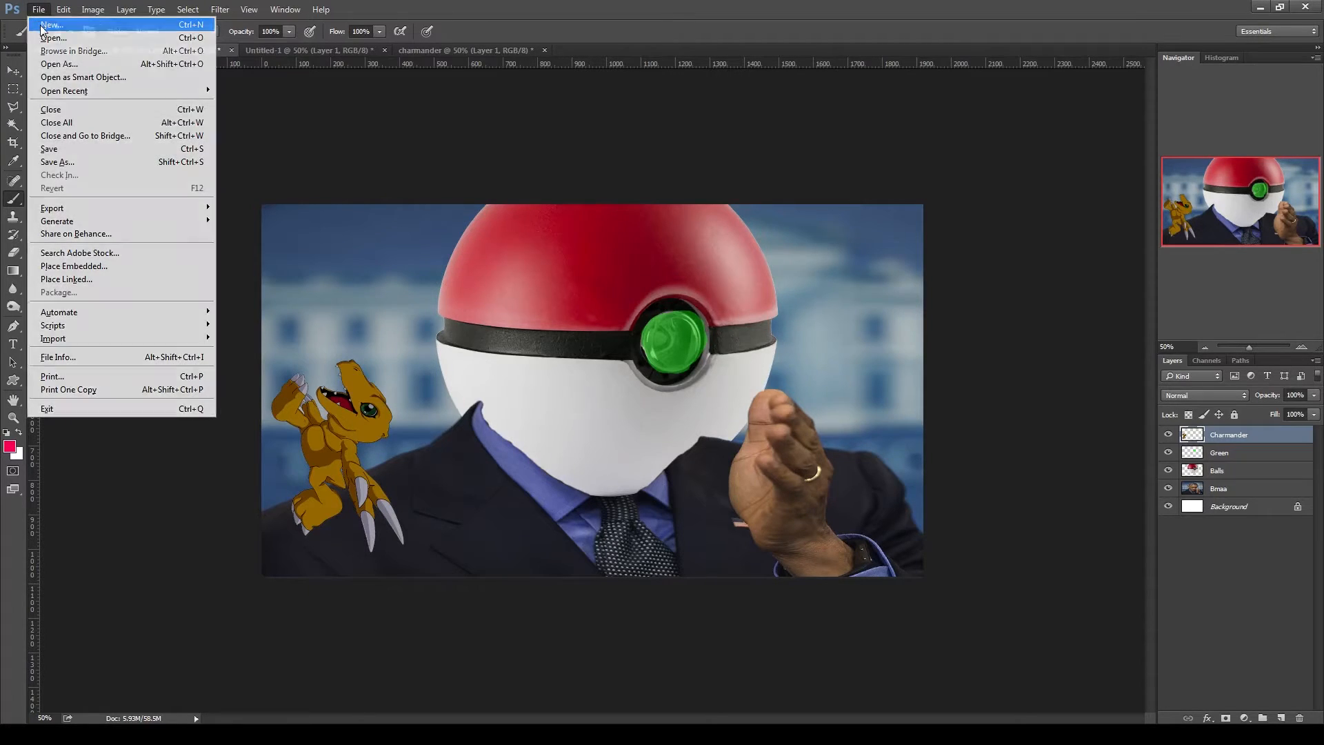
left_click(49, 19)
left_click(794, 177)
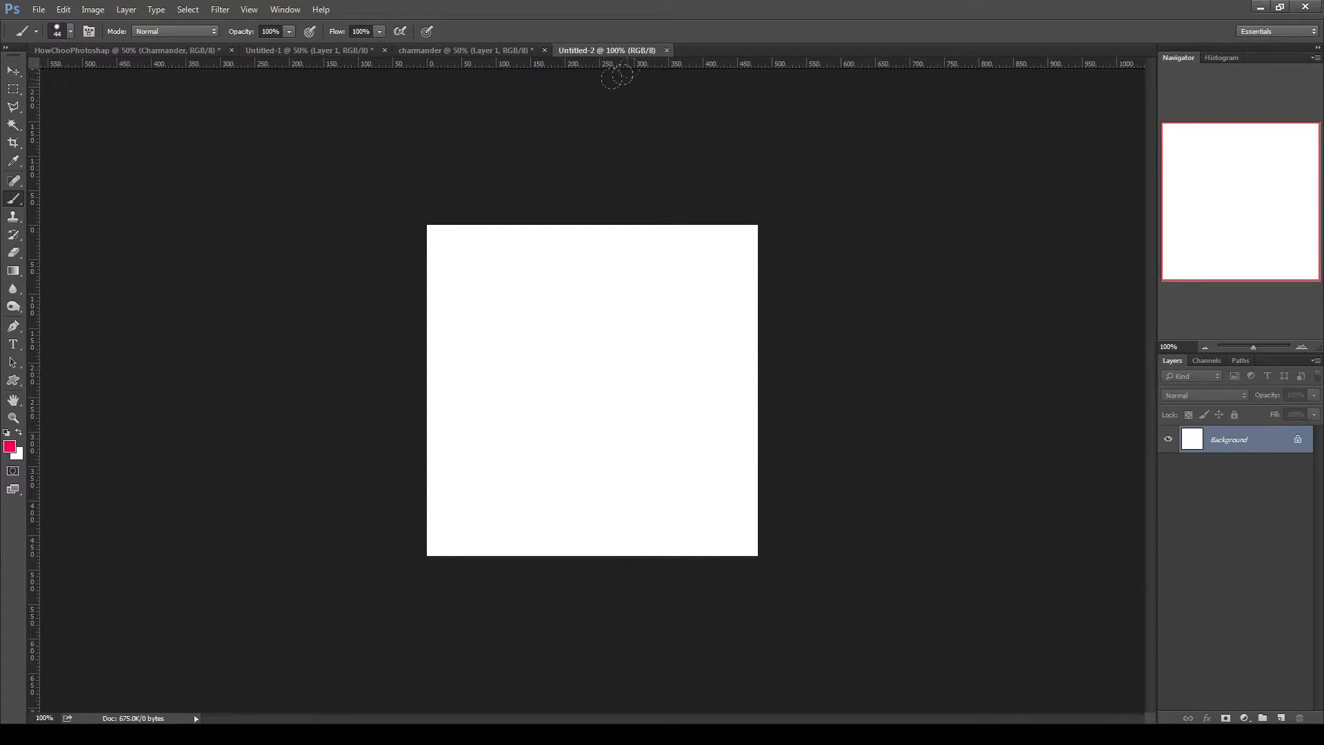
left_click_drag(564, 249, 564, 249)
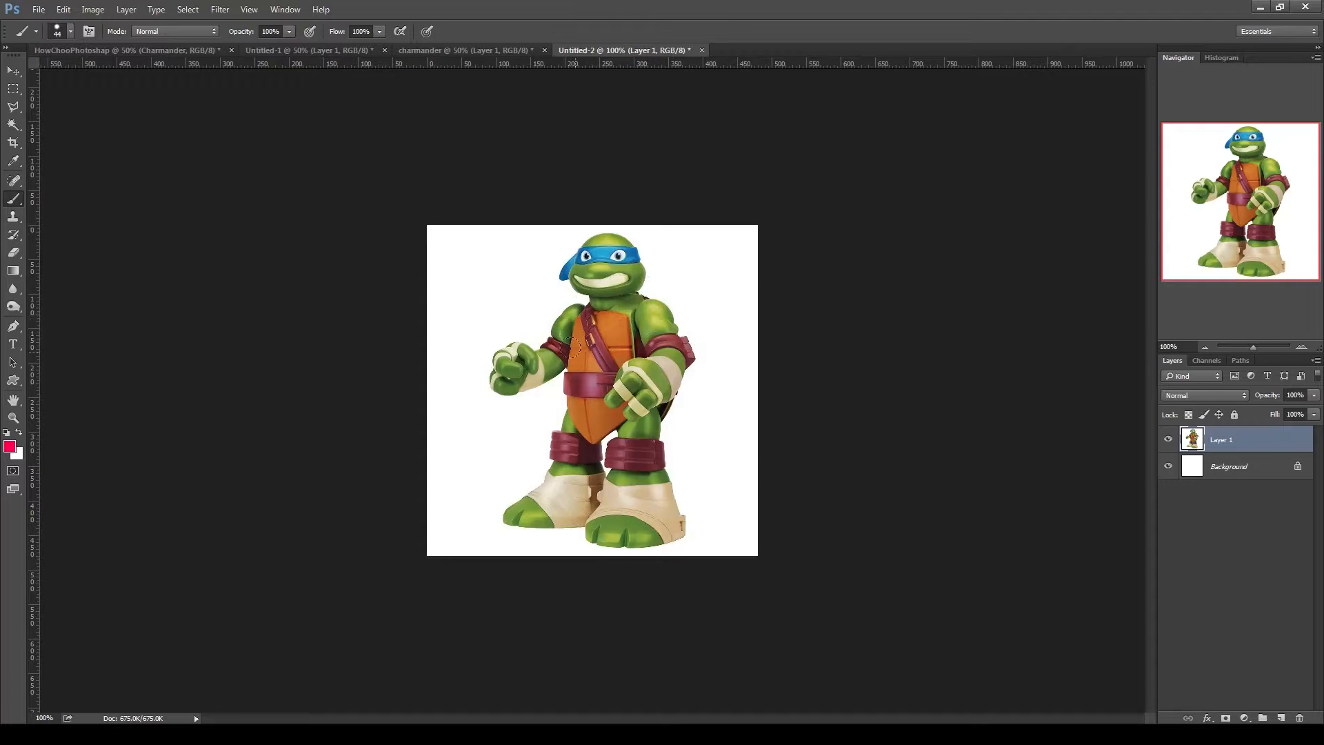
- Add a new layer above the turtle picture and set the foreground colour to a deep blue
left_click(1301, 347)
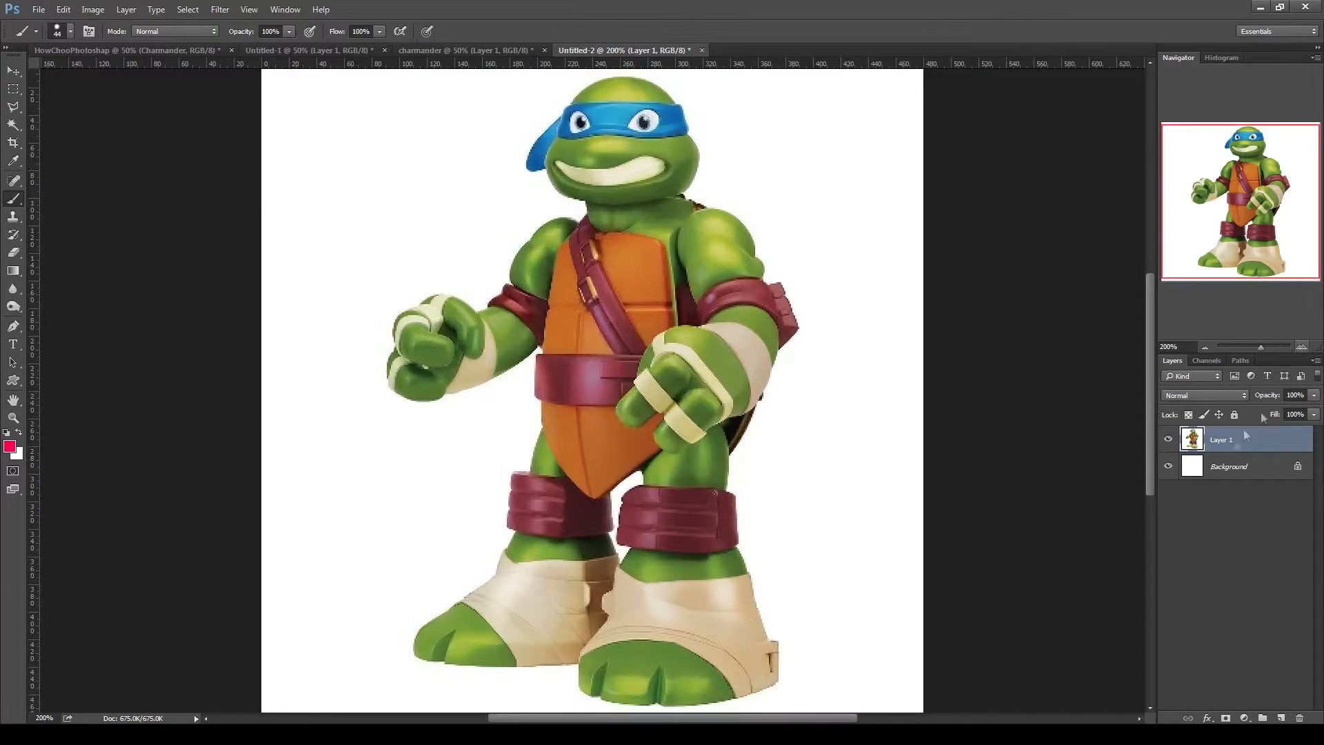
left_click(1281, 718)
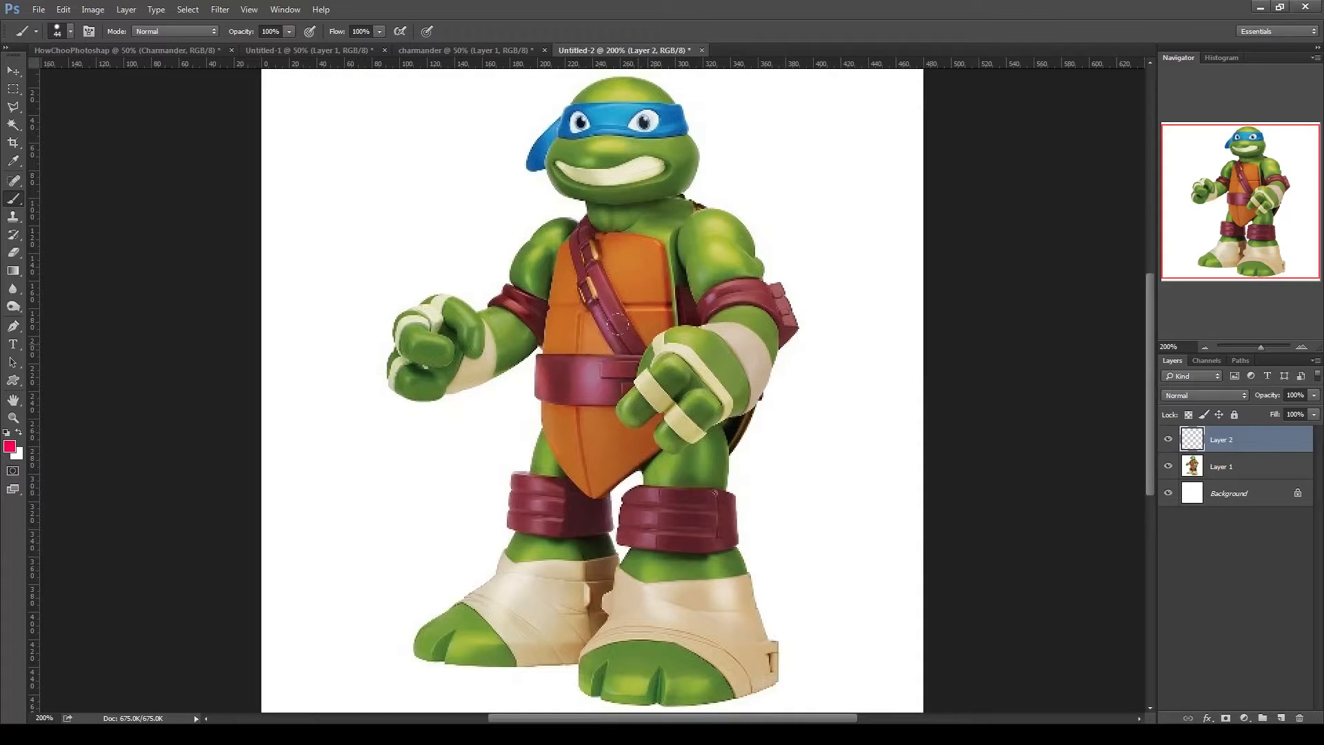
left_click(9, 447)
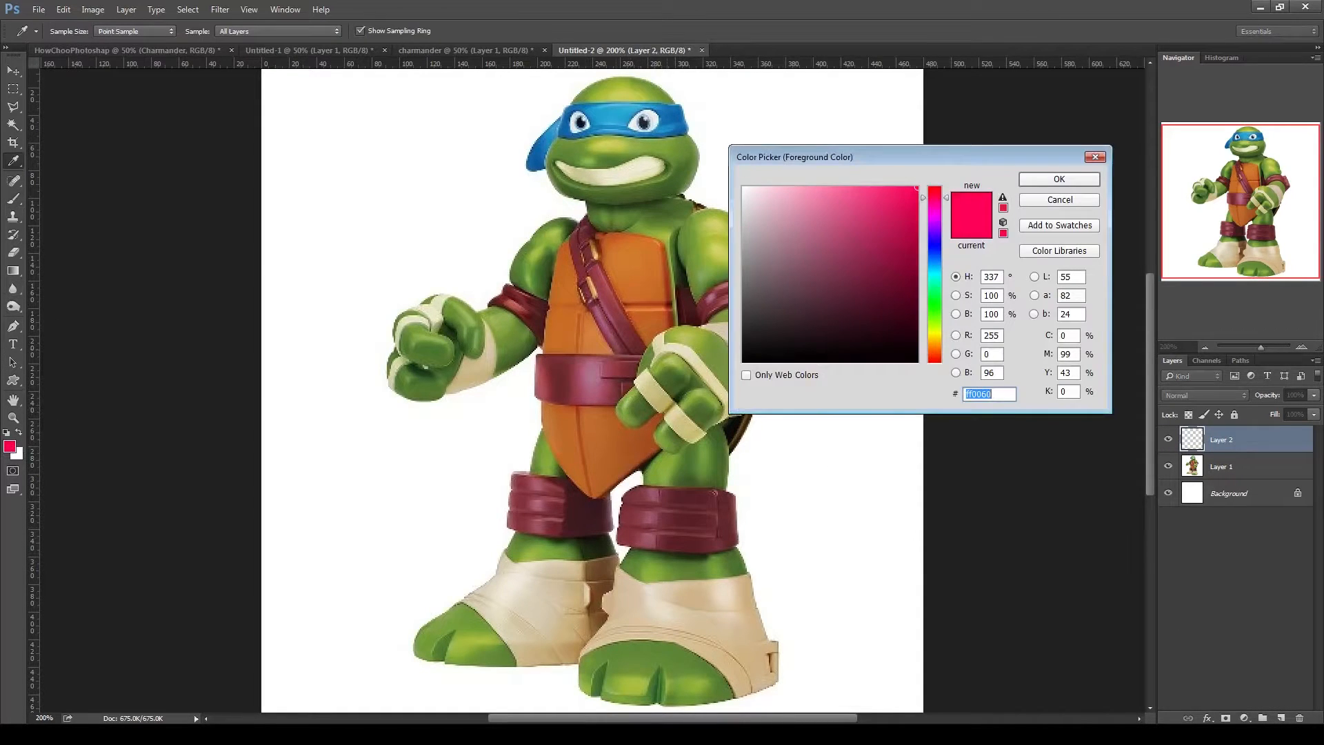
left_click_drag(935, 196, 935, 245)
left_click_drag(836, 227, 862, 237)
left_click(1059, 179)
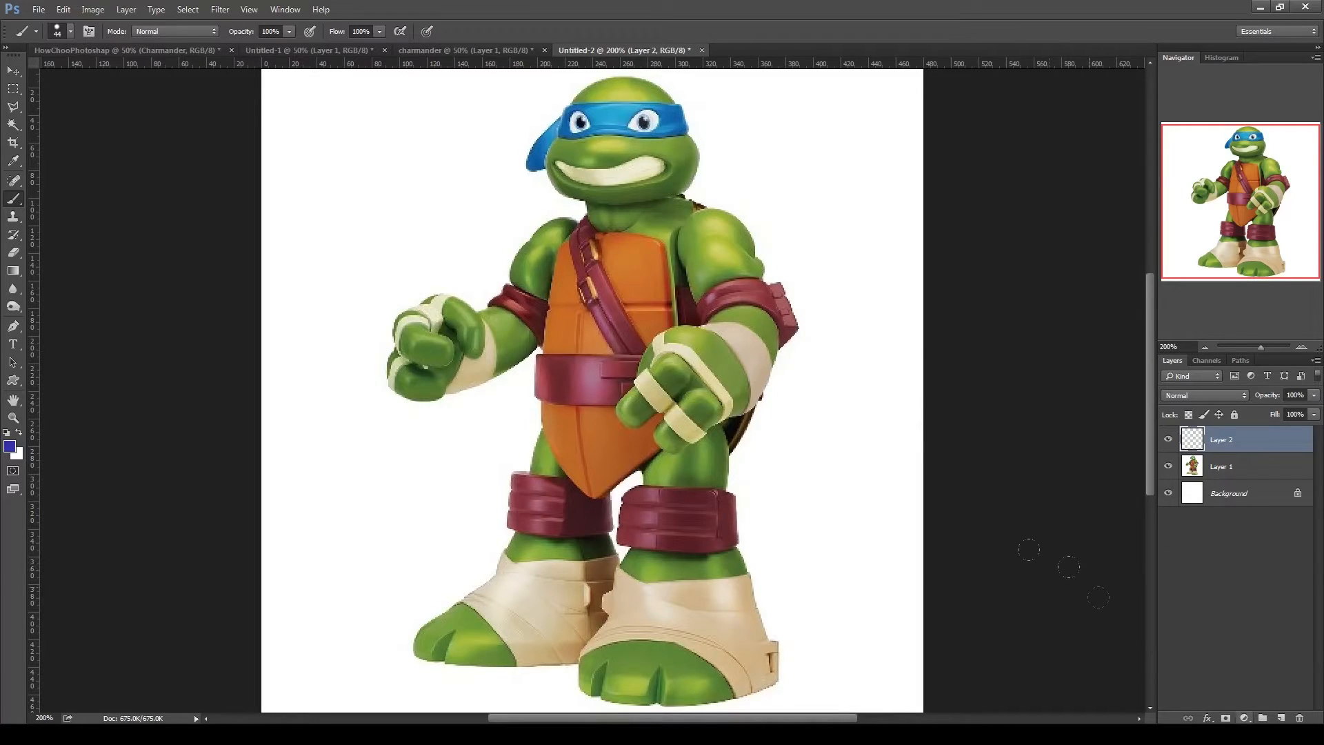
- Rename the new layer as Skin Color
double_click(1228, 440)
key("BackSpace")
type("Skin Color")
key("Return")
- Brush solid blue over the turtle's green skin on the hands, arms, legs, feet, shoulders, neck and head, leaving the mask's eye area unpainted
mouse_move(680, 328)
left_mouse_down()
mouse_move(731, 359)
mouse_move(738, 400)
left_mouse_up()
mouse_move(659, 376)
left_mouse_down()
mouse_move(629, 408)
mouse_move(660, 449)
mouse_move(642, 426)
mouse_move(694, 419)
mouse_move(689, 441)
mouse_move(637, 445)
left_mouse_up()
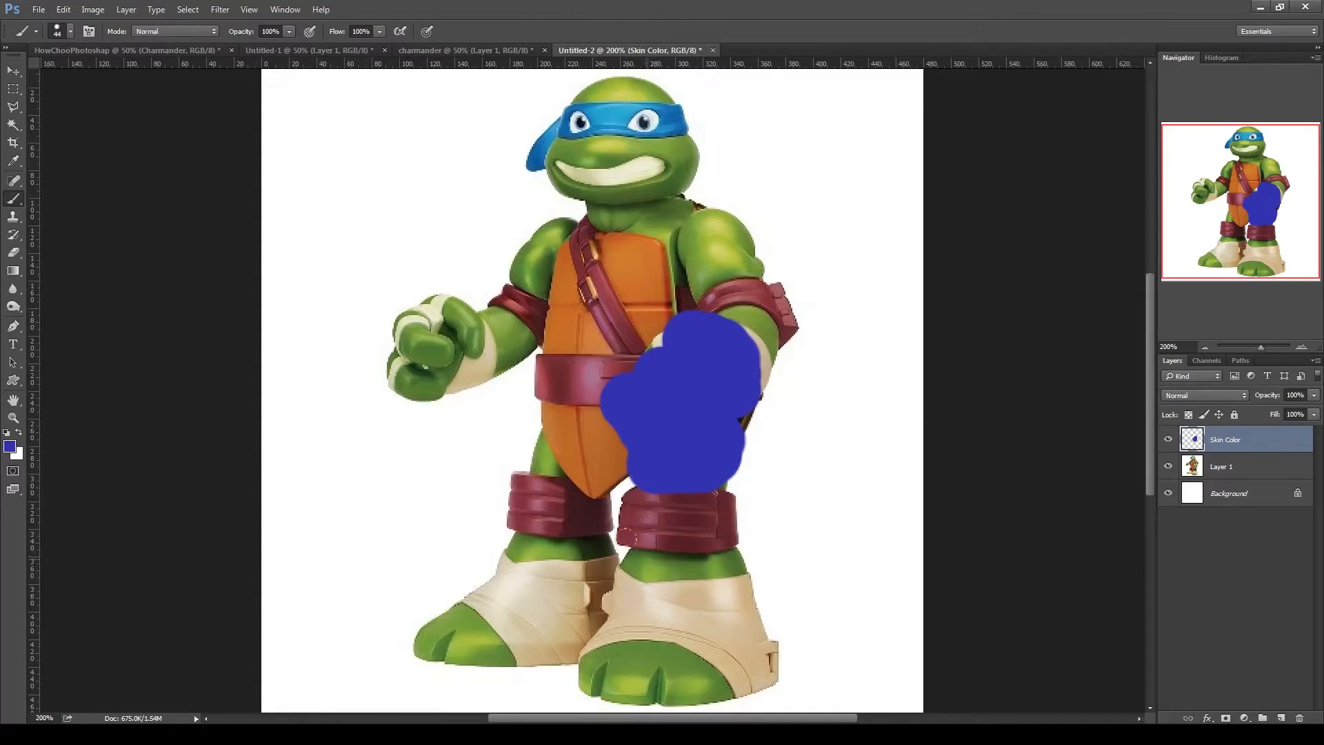
left_click_drag(647, 560, 732, 562)
mouse_move(721, 677)
left_mouse_down()
mouse_move(612, 654)
mouse_move(646, 670)
left_mouse_up()
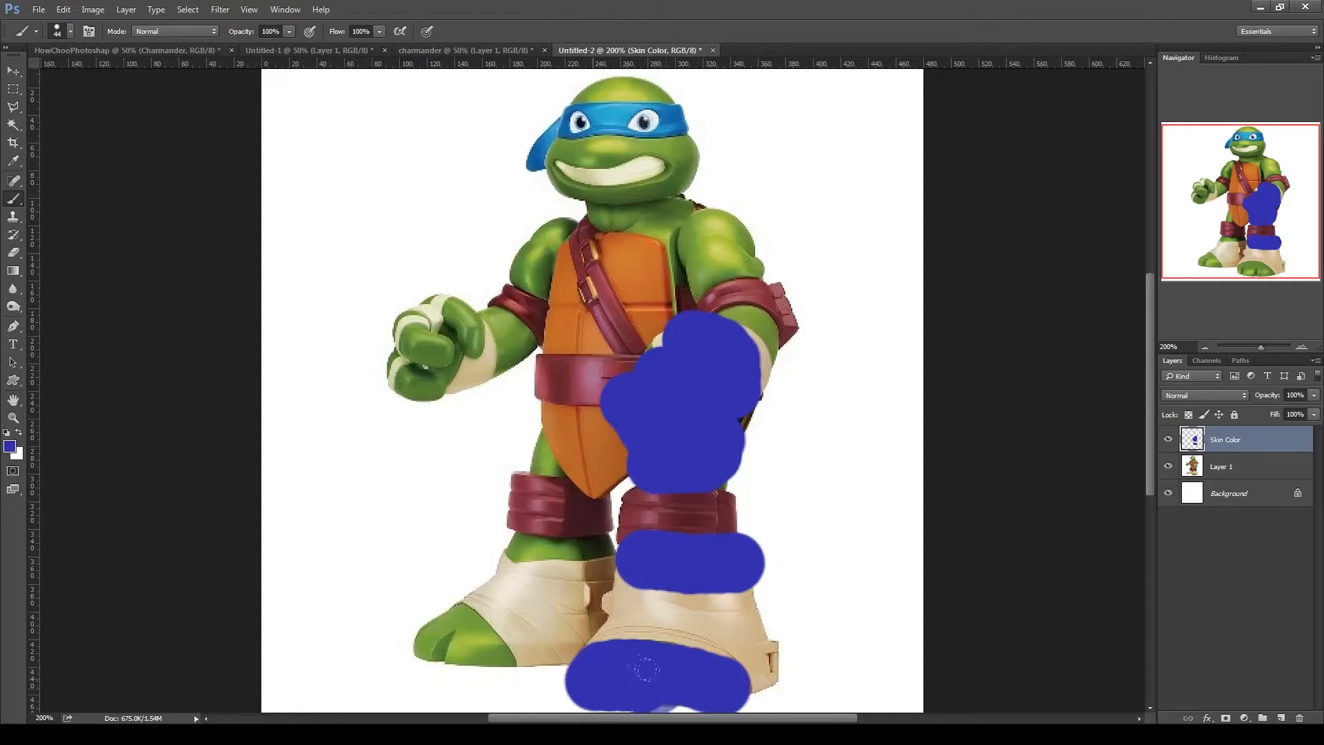
mouse_move(493, 655)
left_mouse_down()
mouse_move(442, 612)
mouse_move(431, 655)
left_mouse_up()
left_click_drag(522, 545, 592, 546)
left_click_drag(550, 470, 549, 458)
mouse_move(517, 342)
left_mouse_down()
mouse_move(497, 323)
mouse_move(486, 338)
mouse_move(451, 324)
mouse_move(417, 376)
mouse_move(462, 376)
left_mouse_up()
left_click_drag(393, 351, 424, 311)
mouse_move(538, 280)
left_mouse_down()
mouse_move(521, 261)
mouse_move(587, 210)
mouse_move(645, 211)
mouse_move(707, 300)
mouse_move(742, 235)
mouse_move(745, 313)
mouse_move(776, 342)
left_mouse_up()
left_click_drag(683, 176, 663, 160)
left_click_drag(601, 149, 599, 151)
left_click_drag(660, 82, 584, 81)
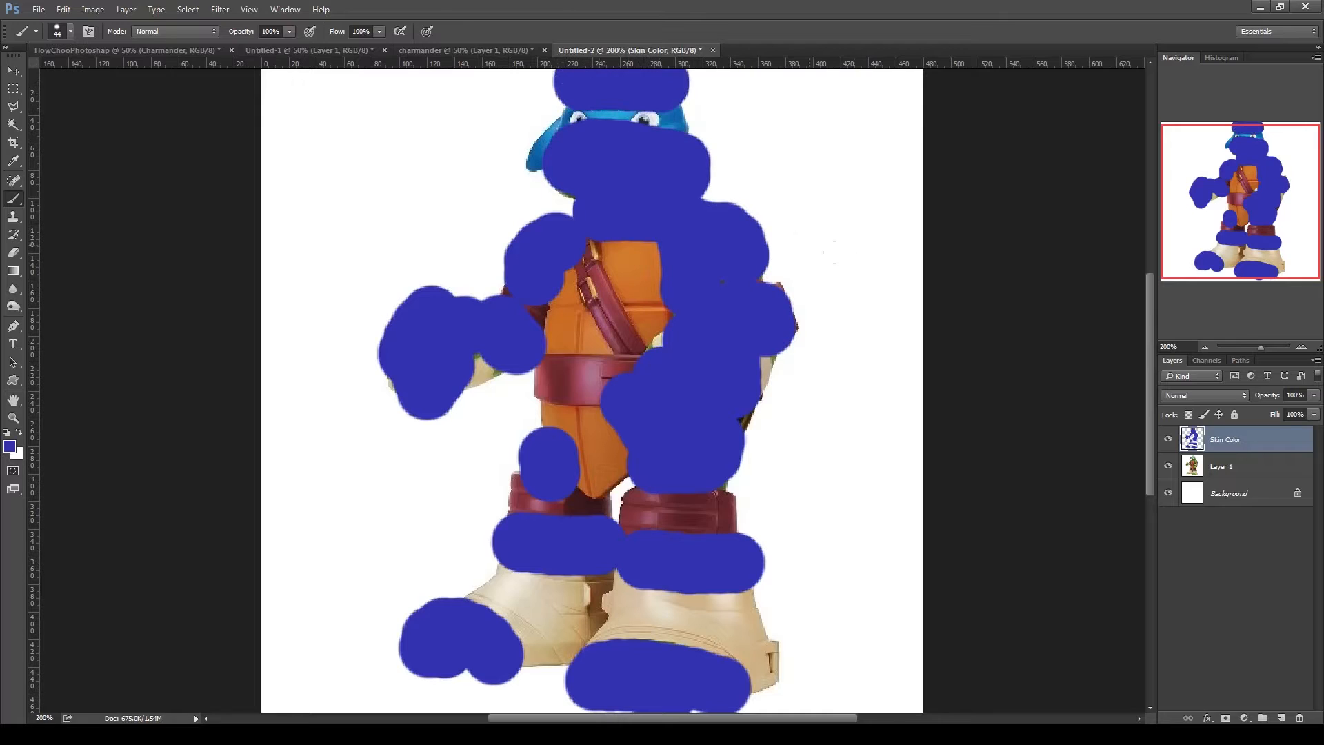
- Lower the Skin Color layer's opacity to 88%
left_click(1206, 346)
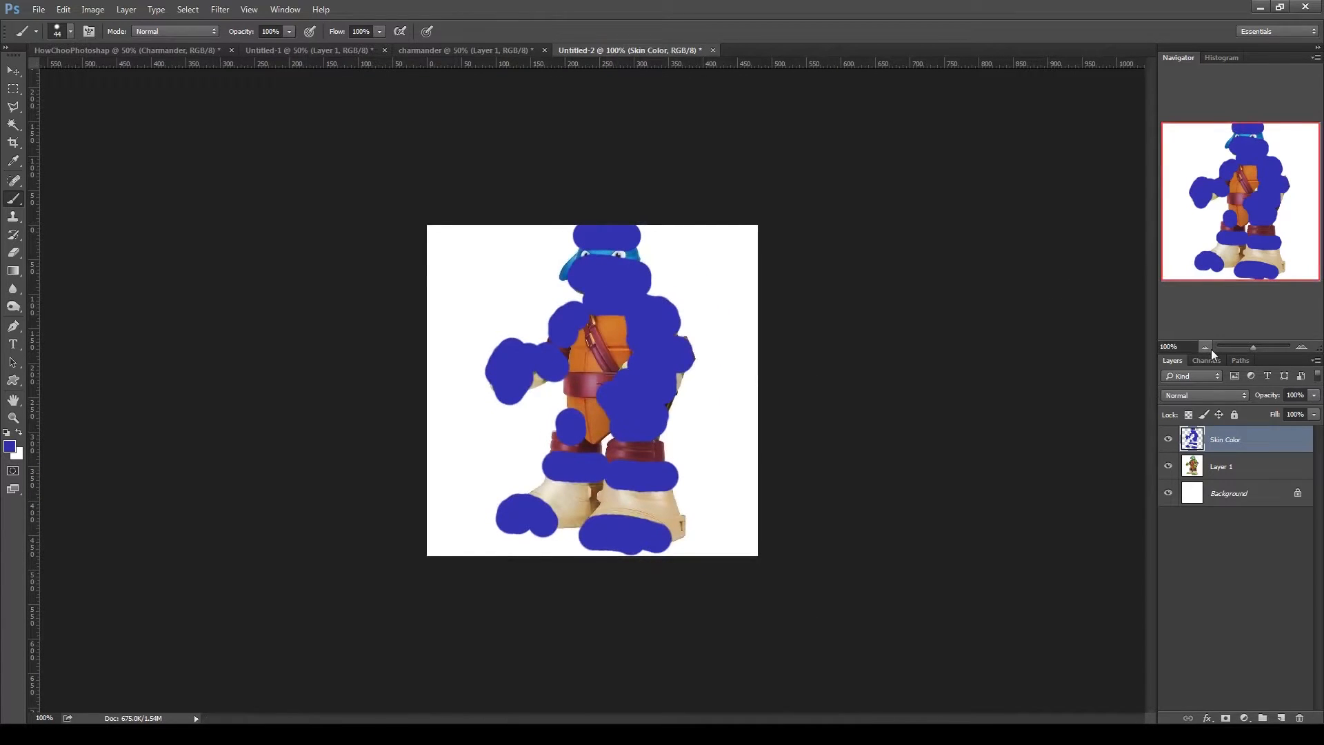
left_click(1314, 395)
left_click_drag(1314, 410, 1306, 411)
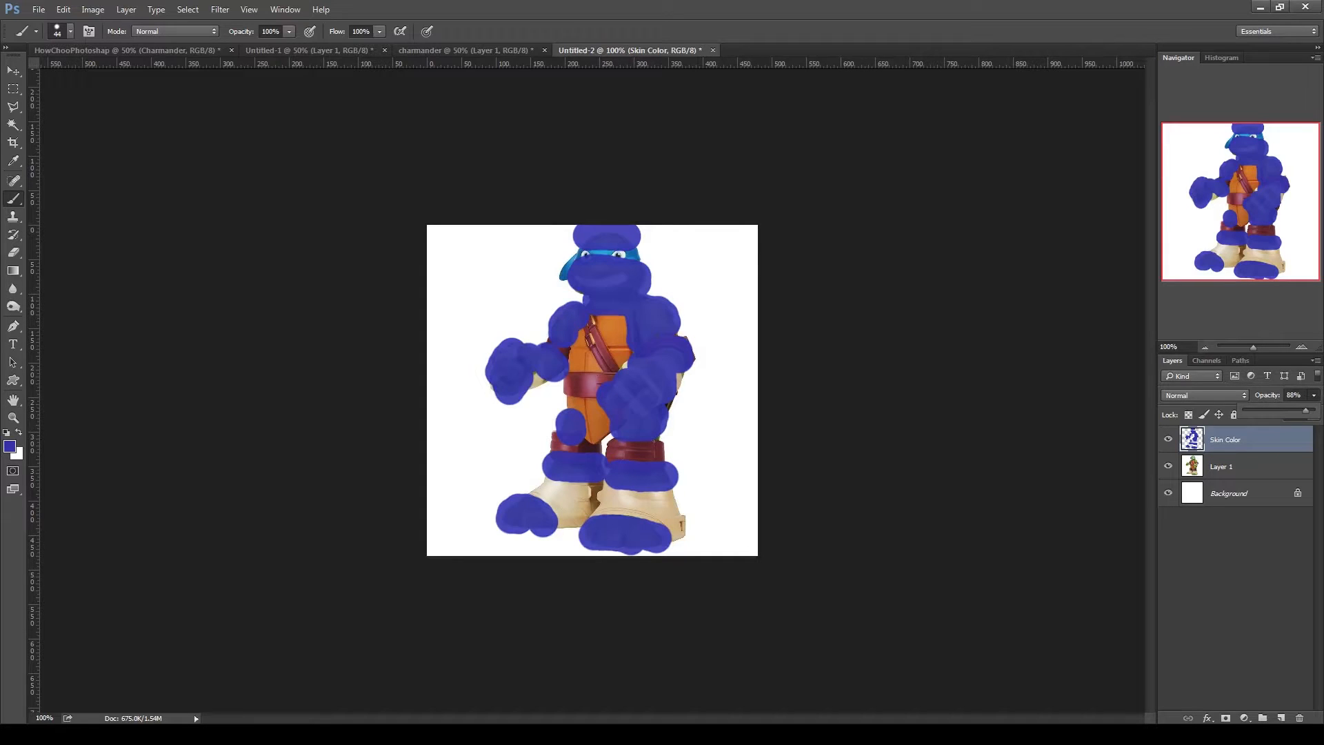
- Try successive blend modes on the Skin Color layer, settling on Lighten at 88% opacity
left_click(1200, 395)
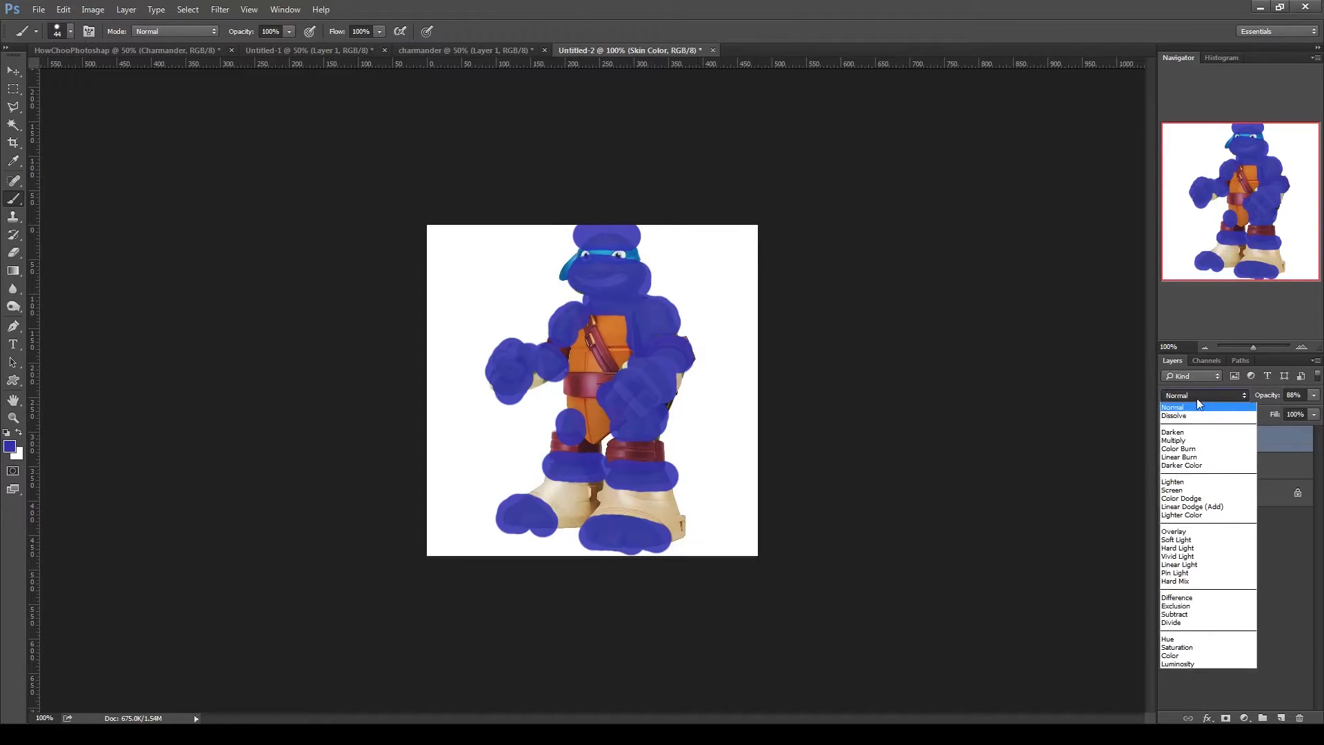
left_click(1304, 529)
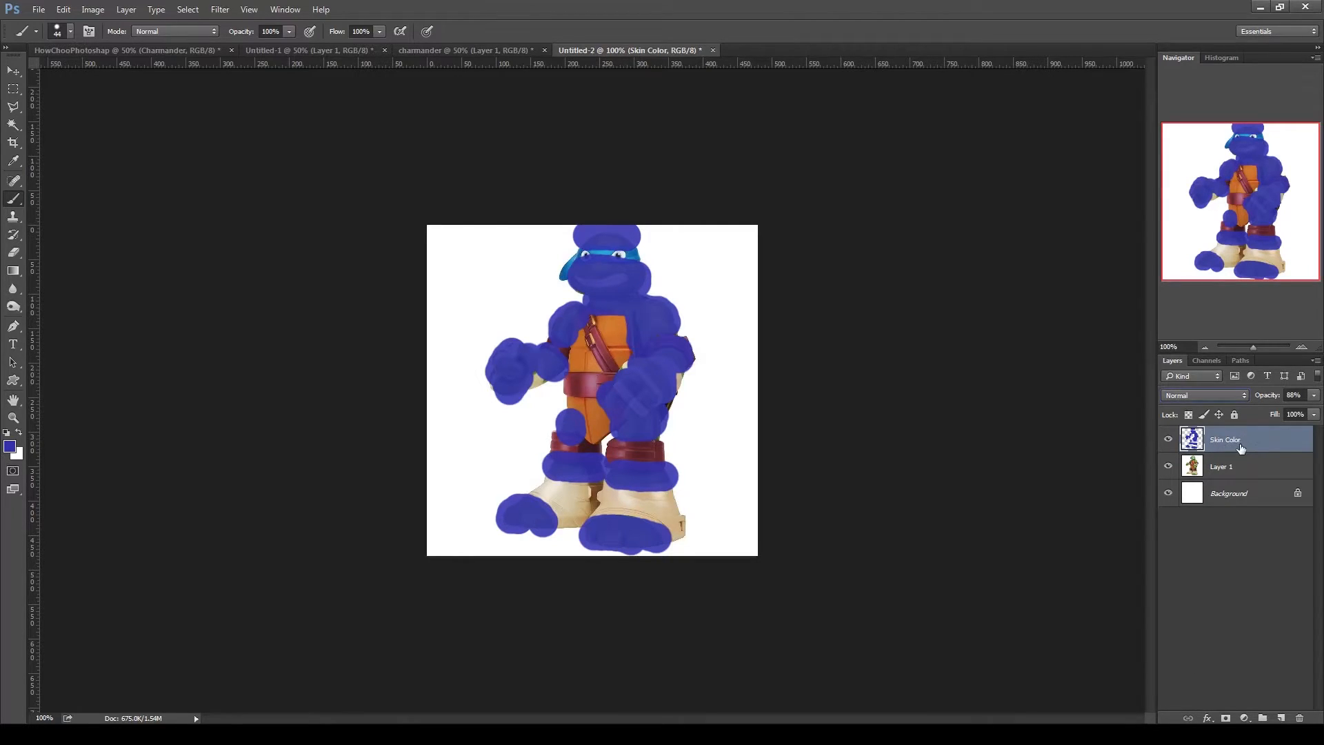
left_click(1217, 396)
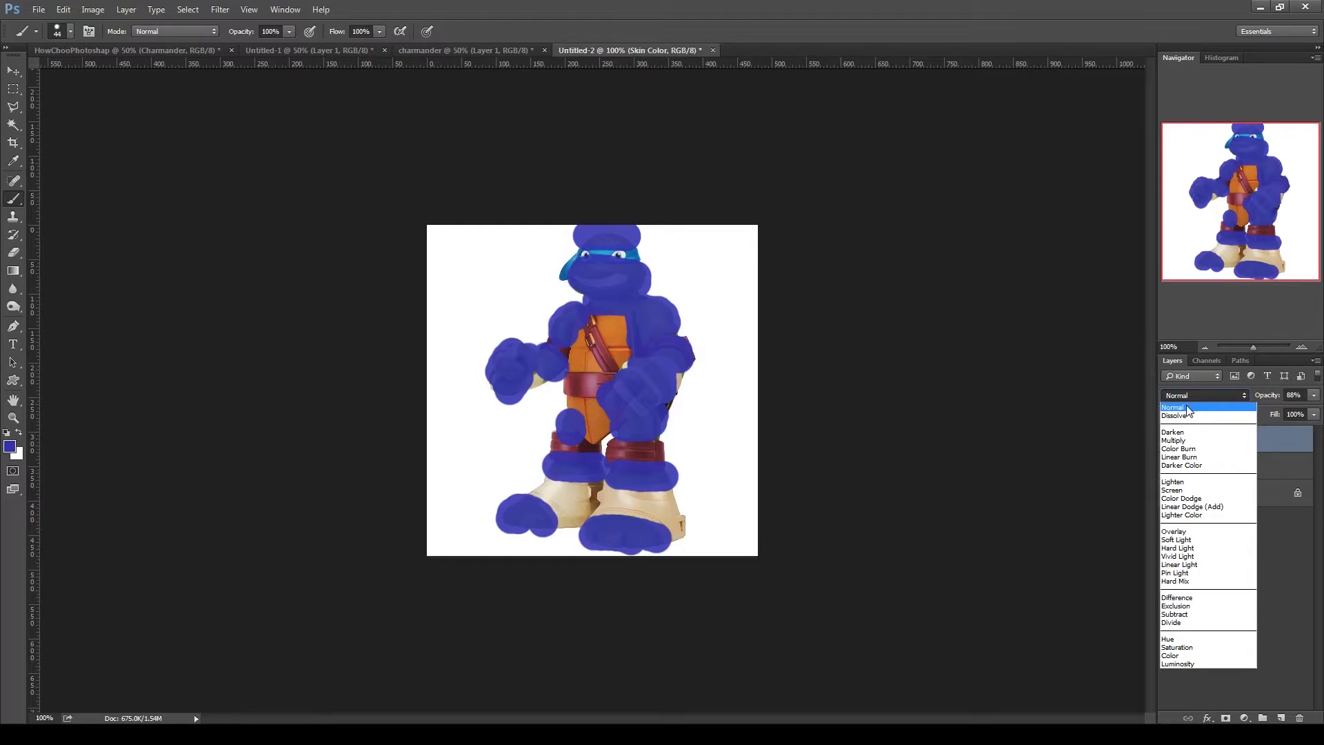
left_click(1188, 409)
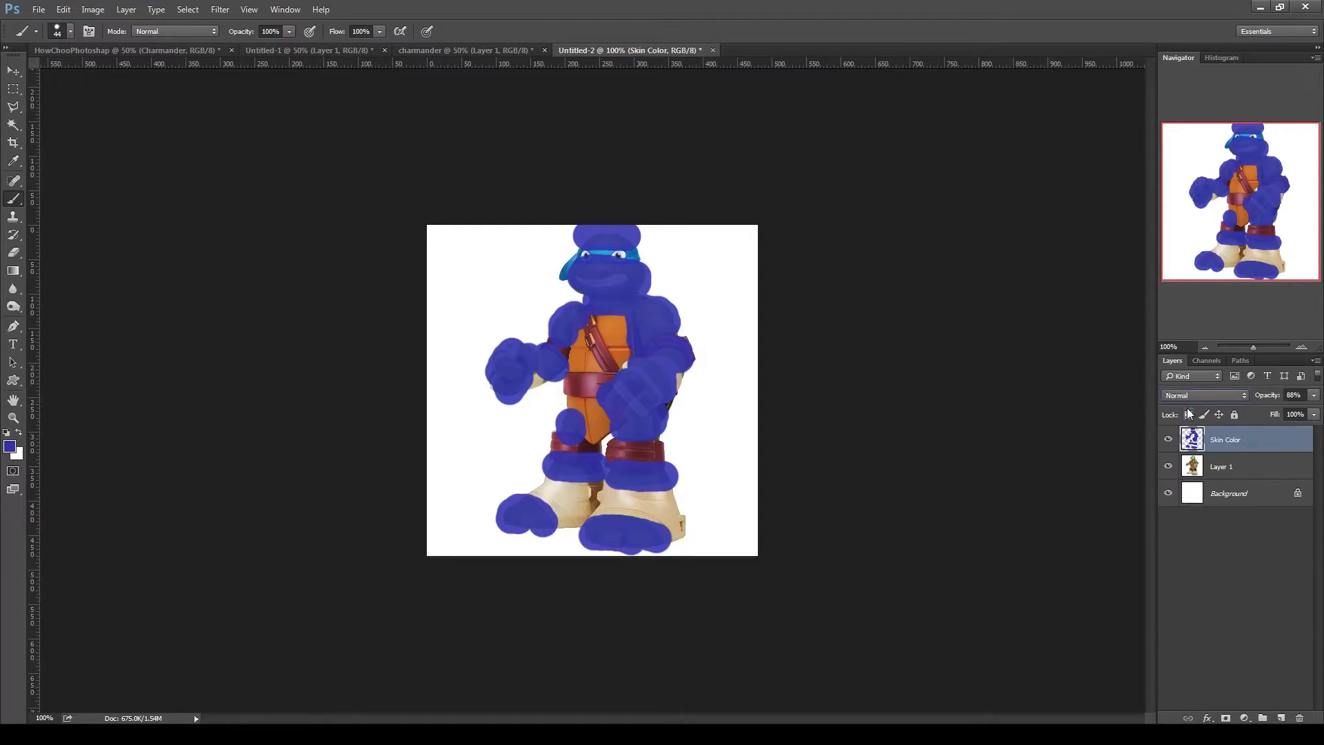
key("Down")
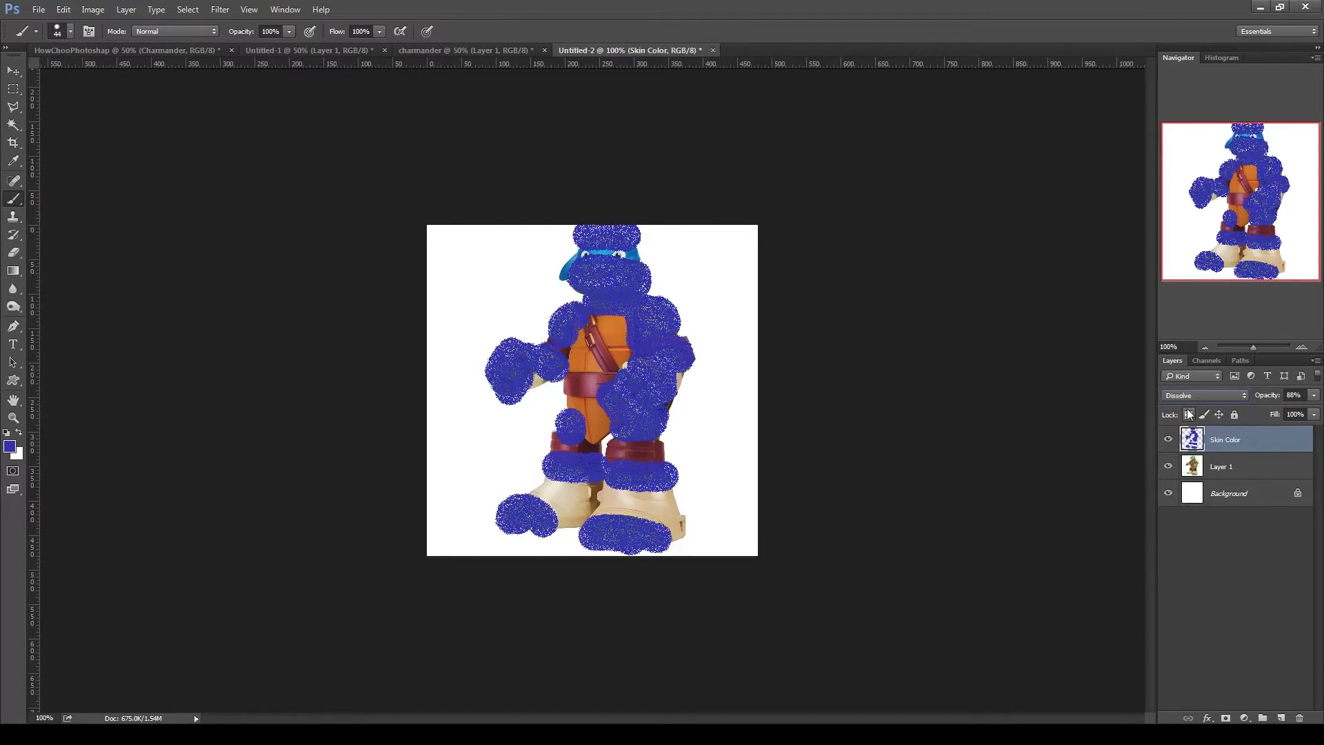
key("Down")
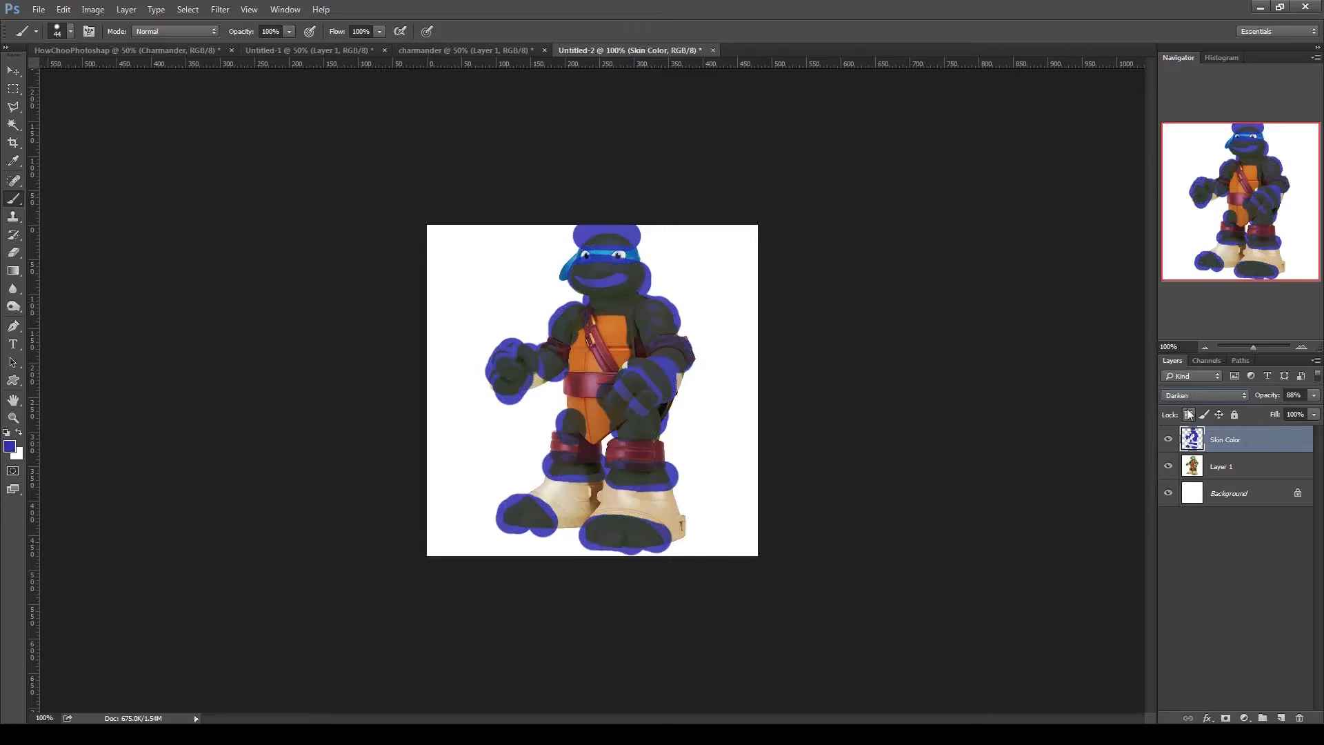
key("Down")
key("Down")
key("Down")
key("Down")
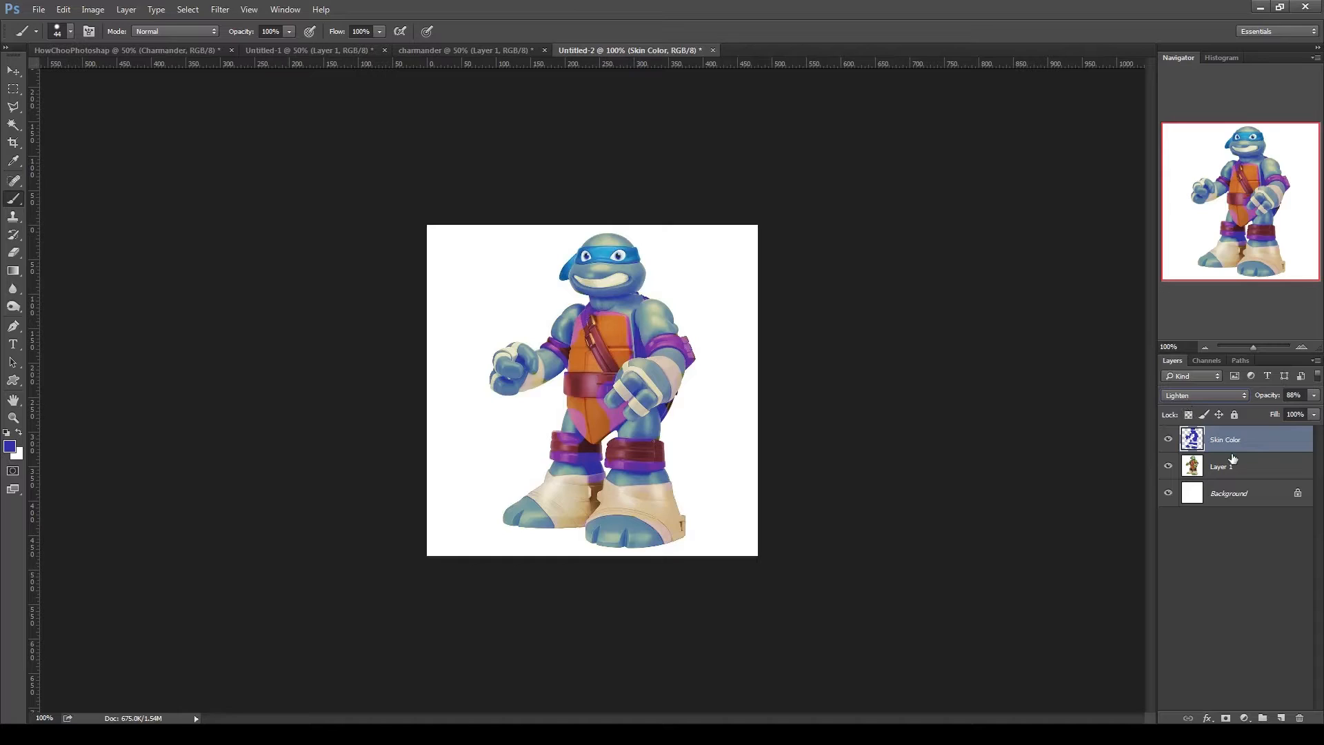
left_click(1314, 395)
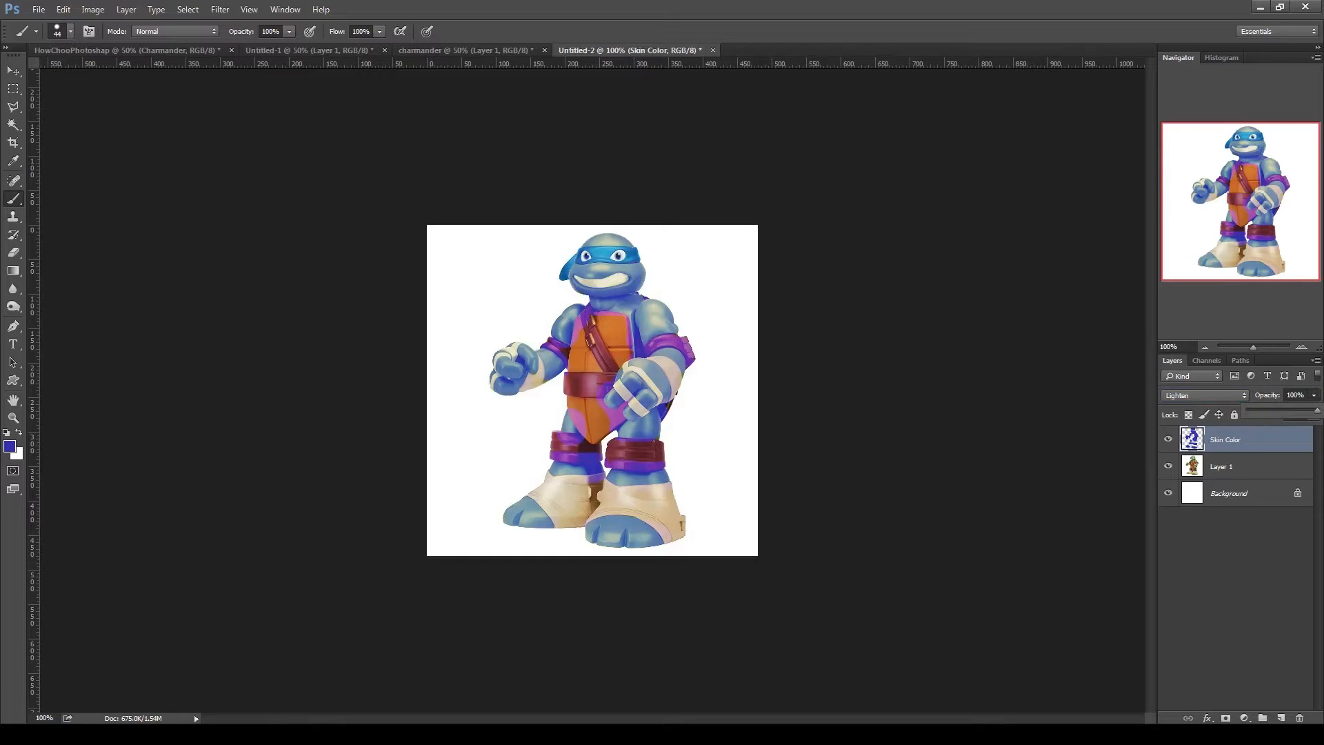
left_click_drag(1295, 410, 1306, 410)
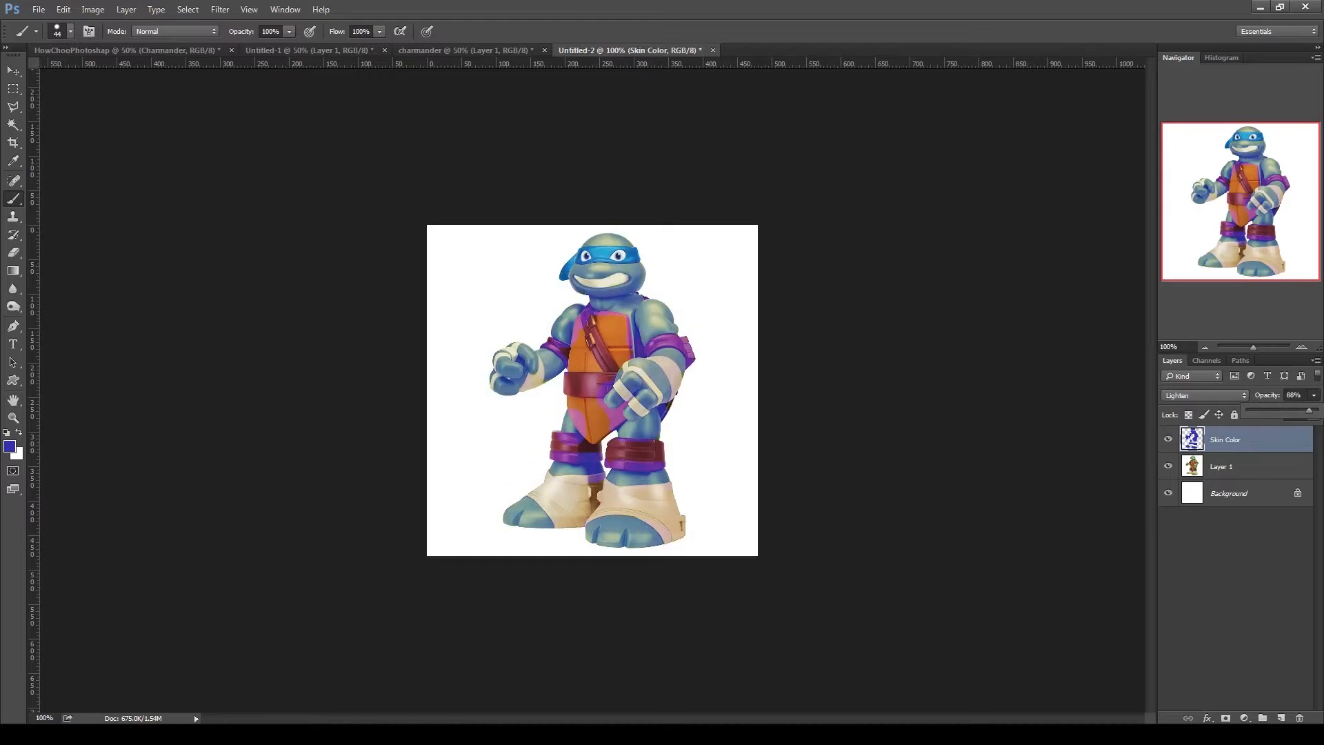
- Apply a Brightness/Contrast adjustment to the Skin Color layer with brightness 97 and contrast about 60
left_click(1302, 347)
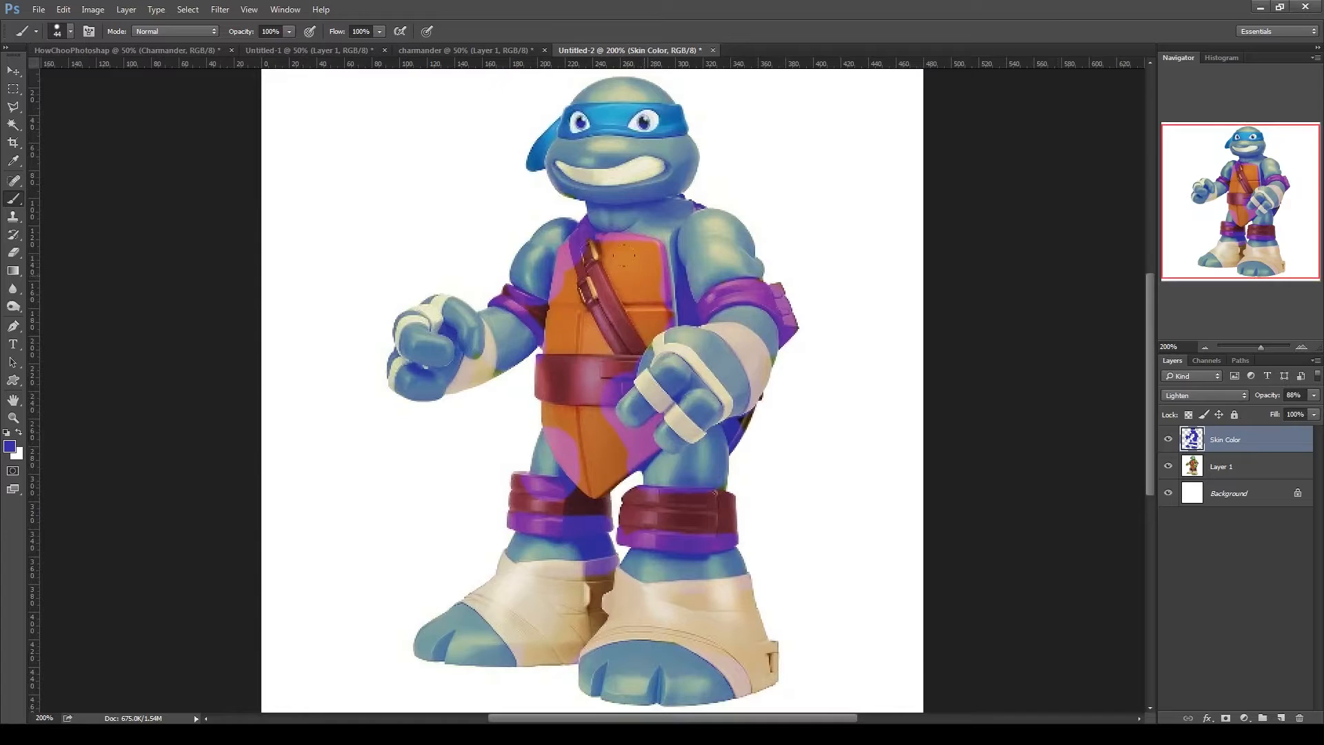
left_click(93, 9)
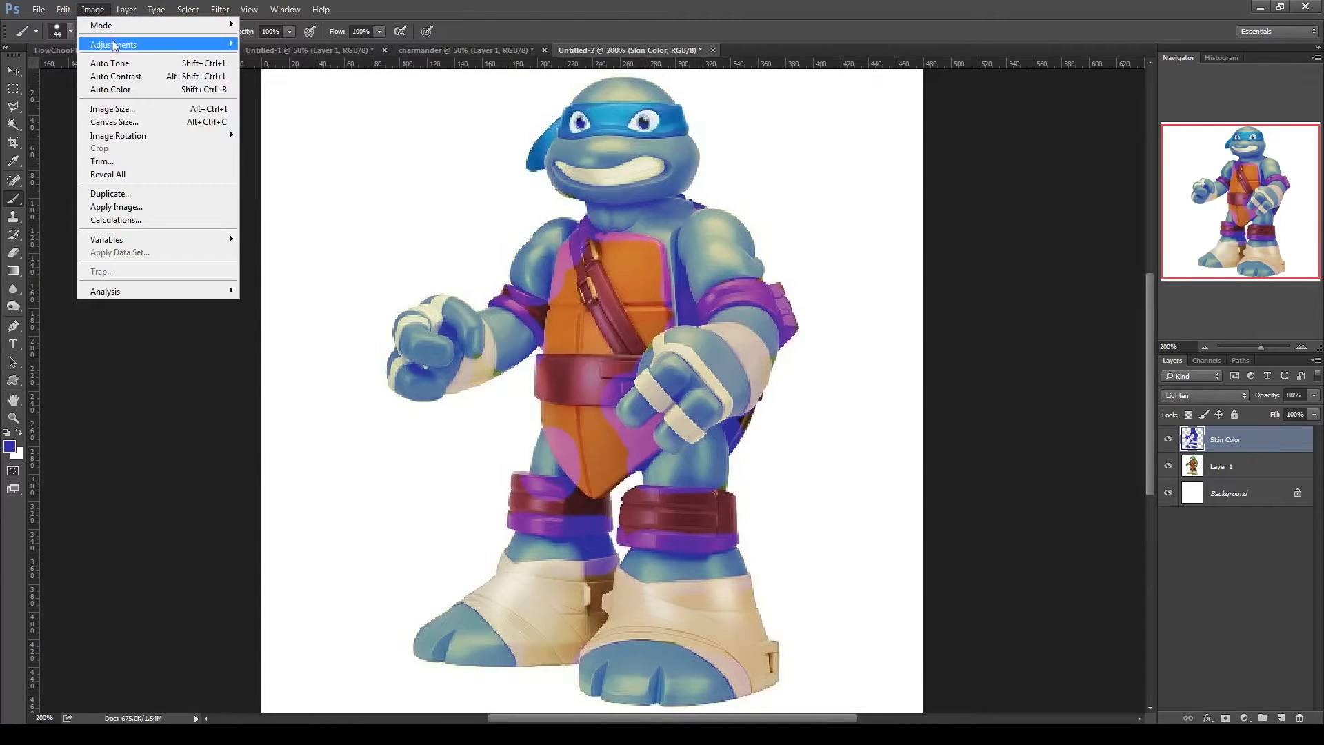
mouse_move(116, 48)
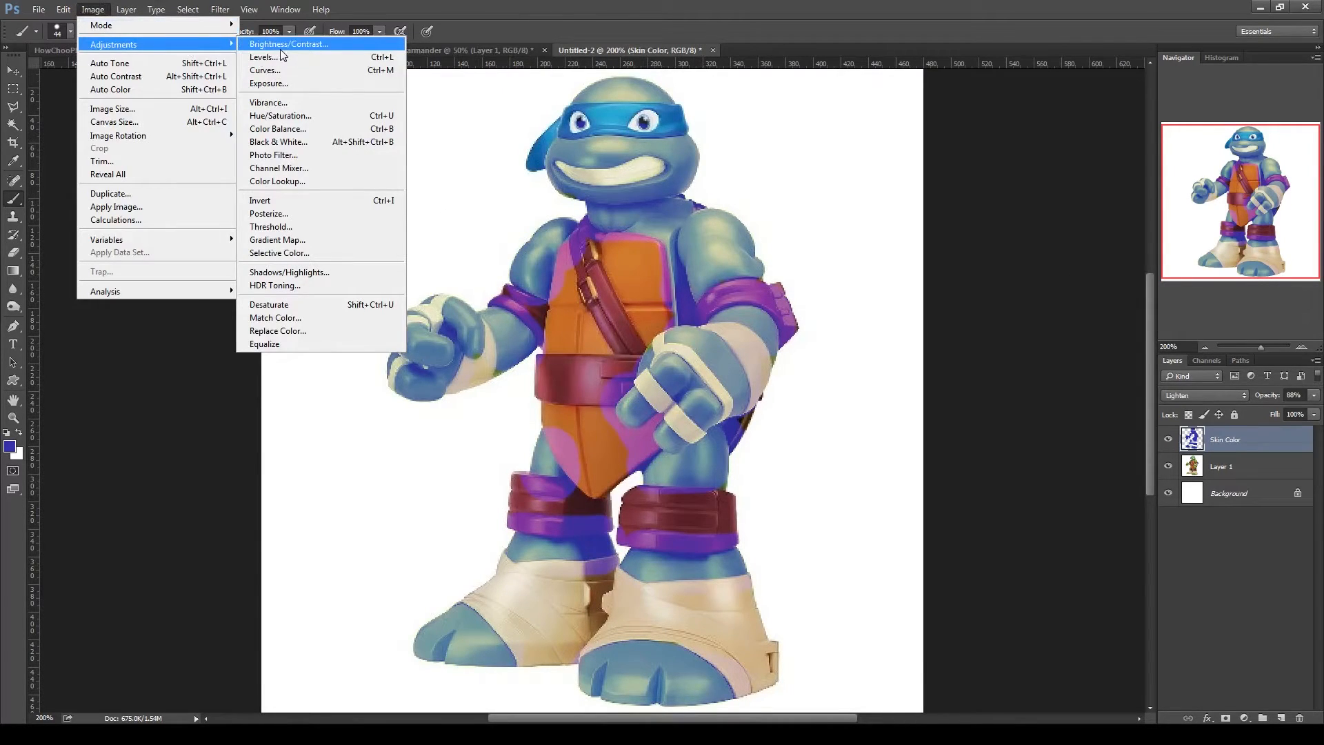
left_click(281, 49)
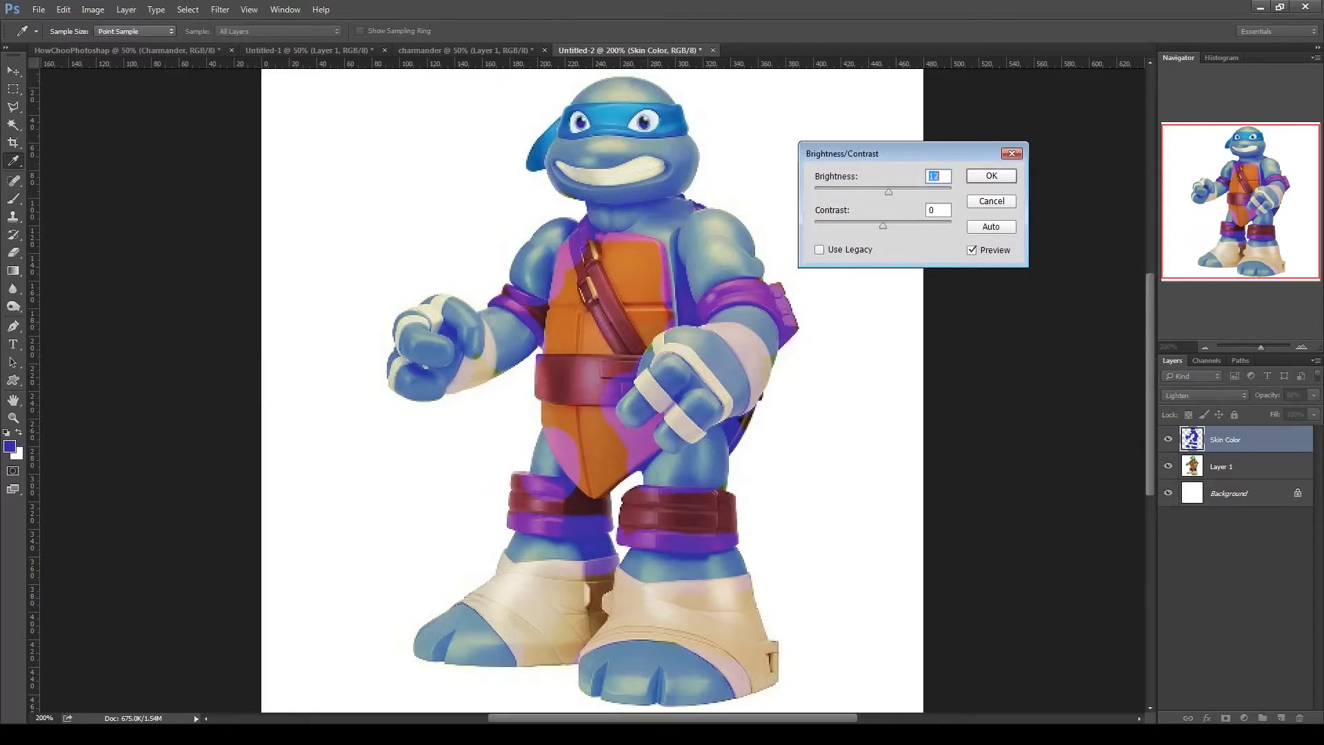
key("shift+Up")
key("shift+Up")
key("shift+Up")
key("shift+Up")
key("shift+Up")
key("Tab")
key("shift+Up")
key("shift+Up")
key("shift+Up")
key("shift+Up")
key("shift+Up")
key("shift+Up")
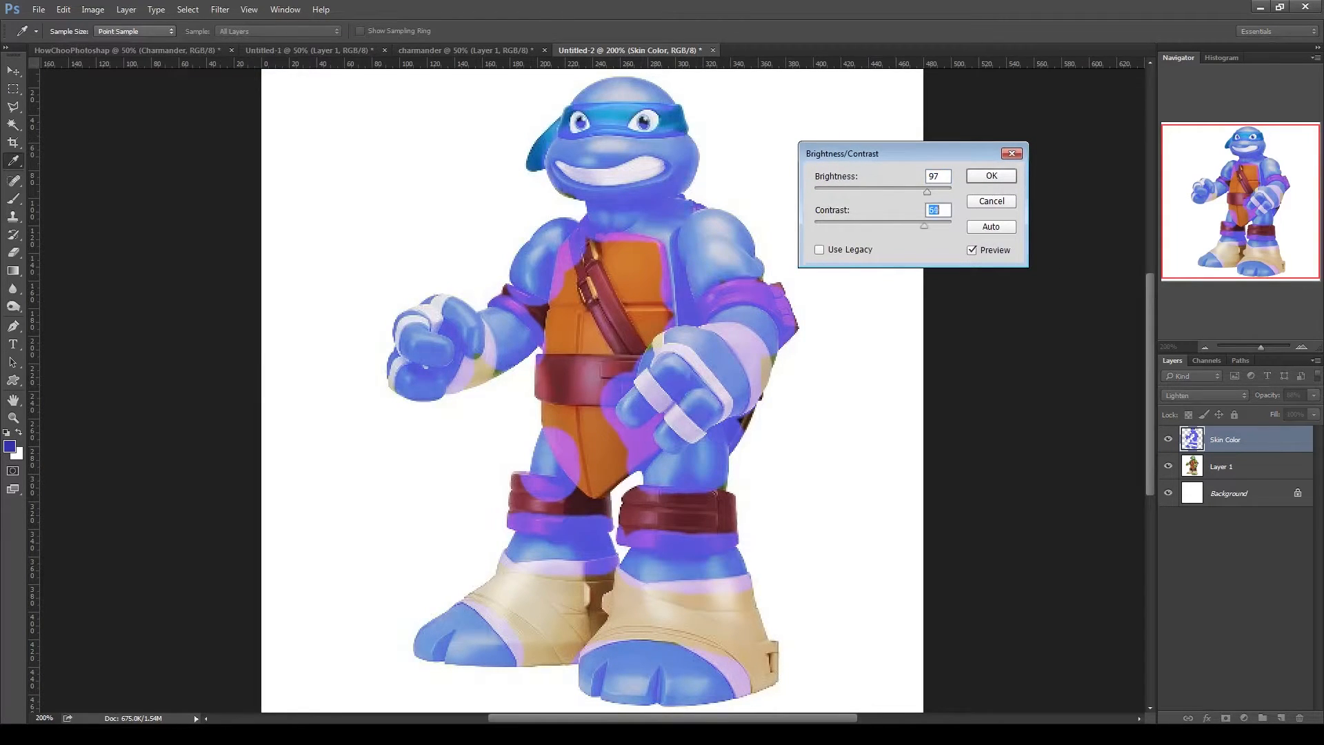
key("Return")
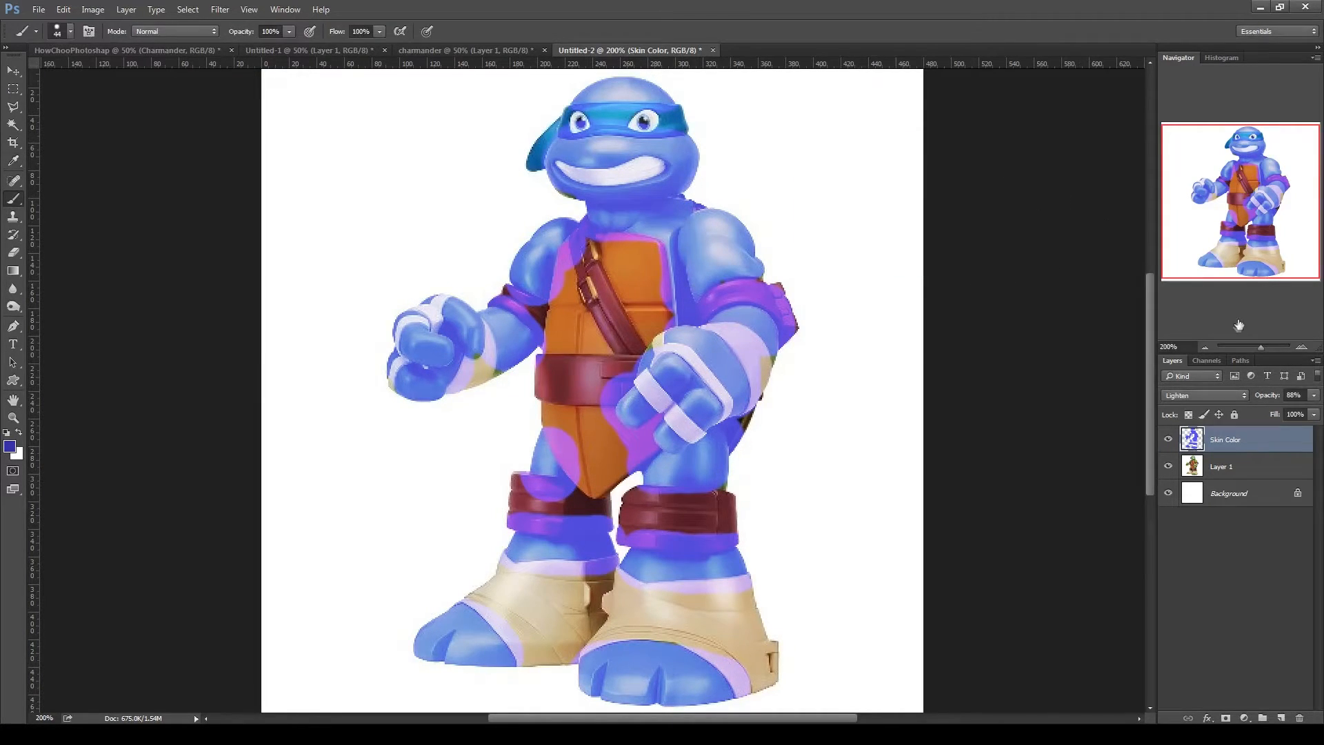
- Erase the blue paint spilling over the turtle's orange chest plate and belt on the Skin Color layer
key("b")
key("ctrl+minus")
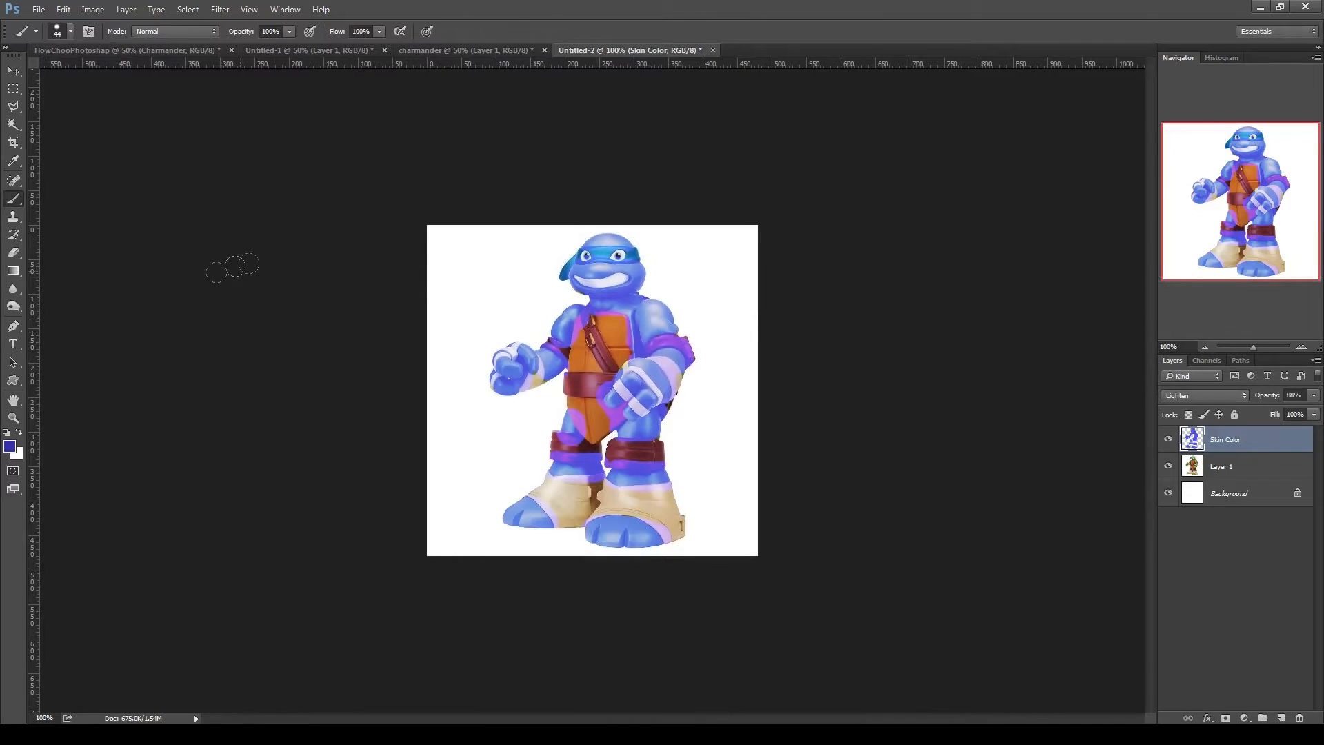
left_click(1304, 347)
left_click(1304, 348)
left_click(1304, 348)
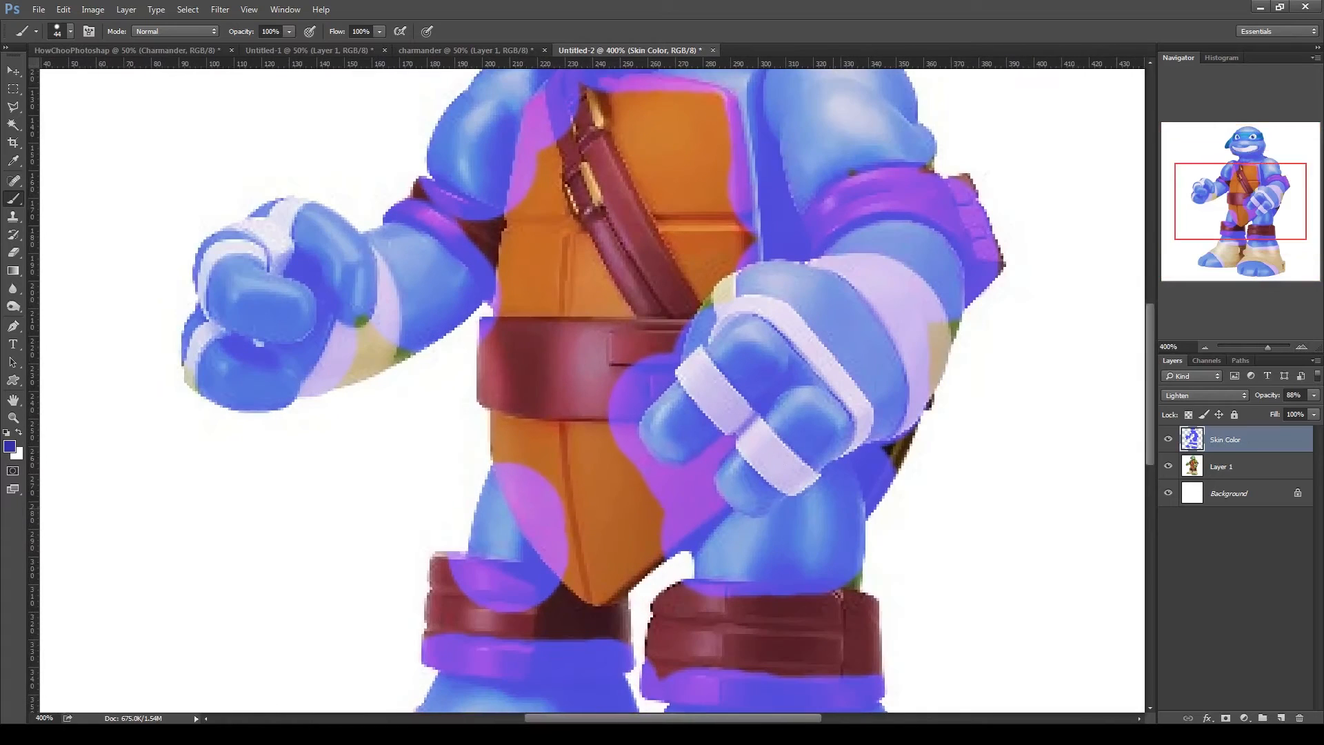
left_click(14, 253)
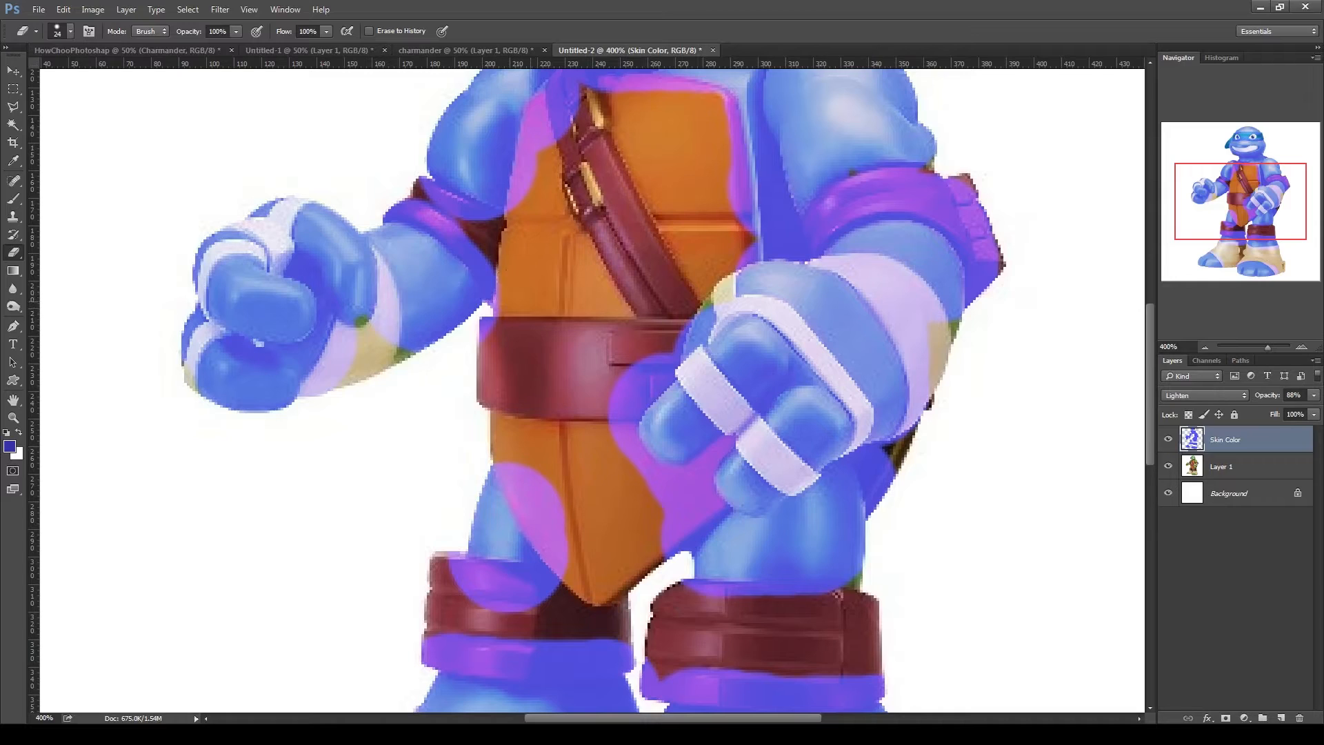
mouse_move(528, 196)
left_mouse_down()
mouse_move(552, 90)
mouse_move(635, 79)
mouse_move(679, 85)
mouse_move(694, 188)
left_mouse_up()
mouse_move(604, 324)
left_mouse_down()
mouse_move(658, 355)
mouse_move(624, 431)
mouse_move(588, 452)
mouse_move(690, 504)
mouse_move(631, 516)
mouse_move(487, 439)
left_mouse_up()
- Erase the blue paint spilling over the beige foot wraps and the maroon knee bands
scroll(735, 489, "down", 6)
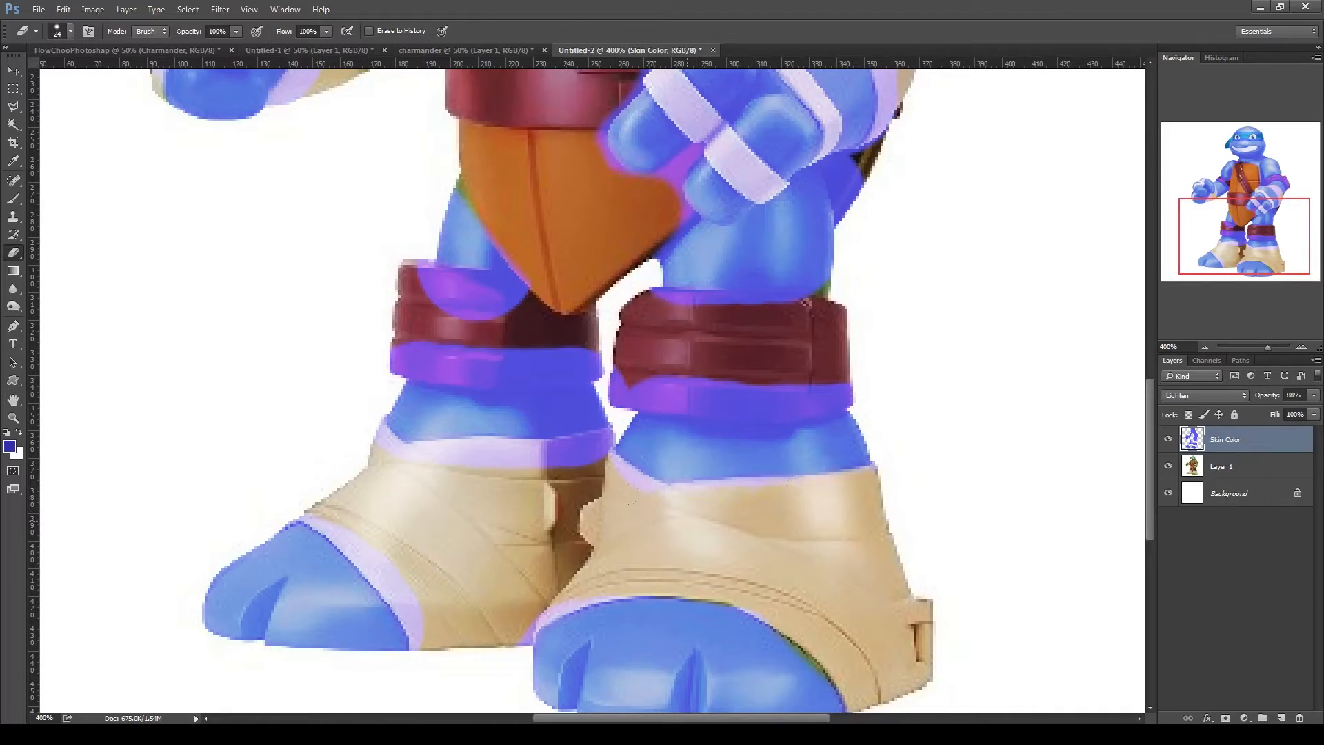
mouse_move(572, 460)
left_mouse_down()
mouse_move(595, 454)
mouse_move(546, 455)
left_mouse_up()
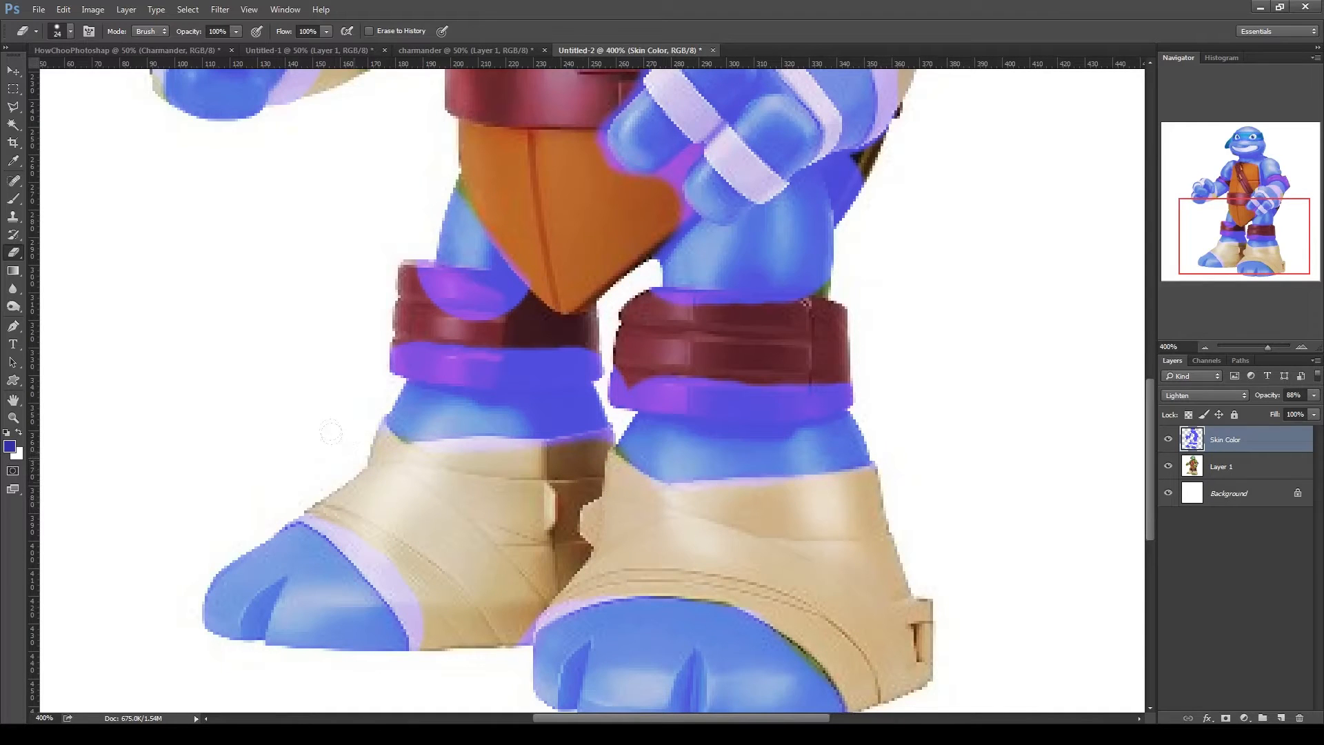
scroll(431, 605, "up", 5)
scroll(431, 605, "right", 2)
mouse_move(307, 445)
left_mouse_down()
mouse_move(411, 456)
mouse_move(462, 497)
mouse_move(345, 531)
mouse_move(290, 524)
left_mouse_up()
left_click_drag(414, 548, 739, 562)
left_click_drag(732, 231, 667, 395)
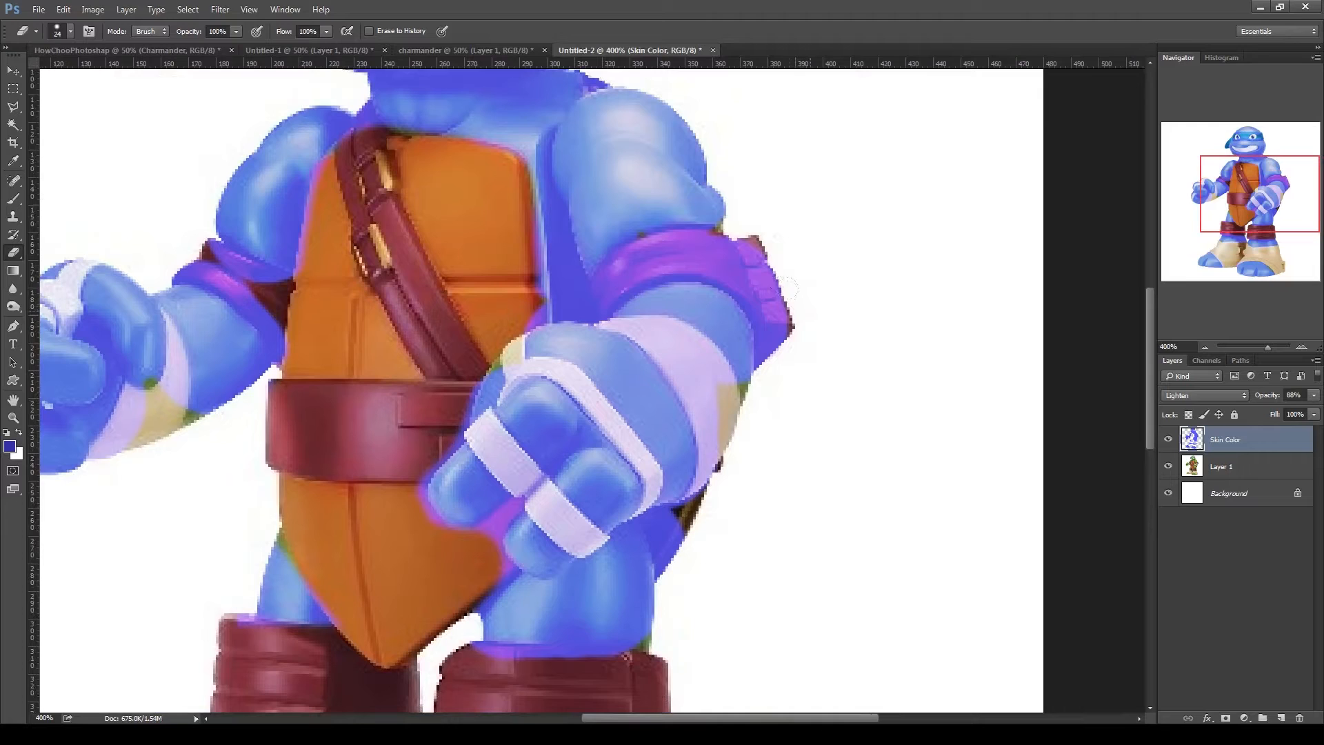
- Reduce the eraser size to 10 px and clear the blue paint from the maroon bands on both upper arms
mouse_move(776, 319)
left_mouse_down()
mouse_move(751, 256)
mouse_move(659, 250)
mouse_move(591, 283)
mouse_move(621, 297)
mouse_move(735, 277)
mouse_move(772, 325)
mouse_move(783, 379)
left_mouse_up()
right_click(774, 261)
key("Return")
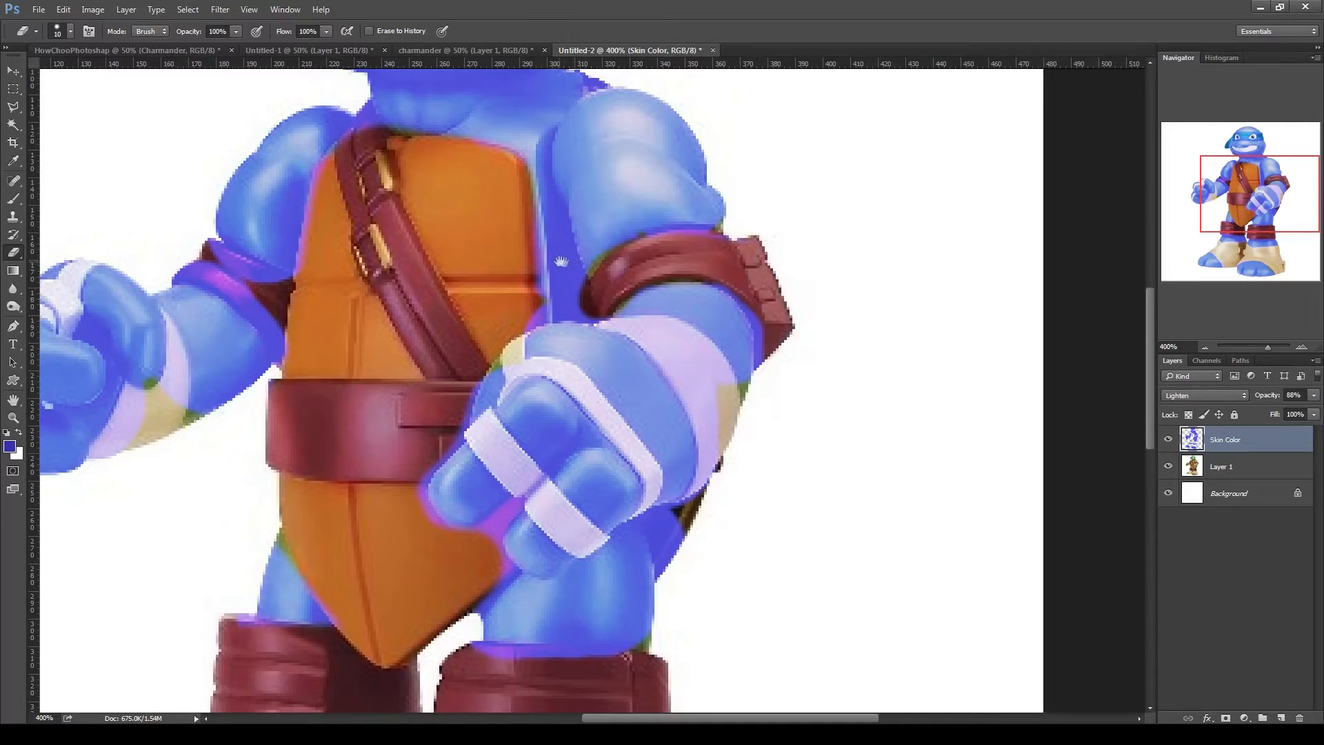
left_click_drag(560, 261, 725, 362)
mouse_move(440, 385)
left_mouse_down()
mouse_move(377, 351)
mouse_move(350, 359)
mouse_move(439, 405)
mouse_move(453, 447)
left_mouse_up()
- Erase the blue paint from the turtle's eyes and the mask between them
left_click_drag(614, 342, 573, 476)
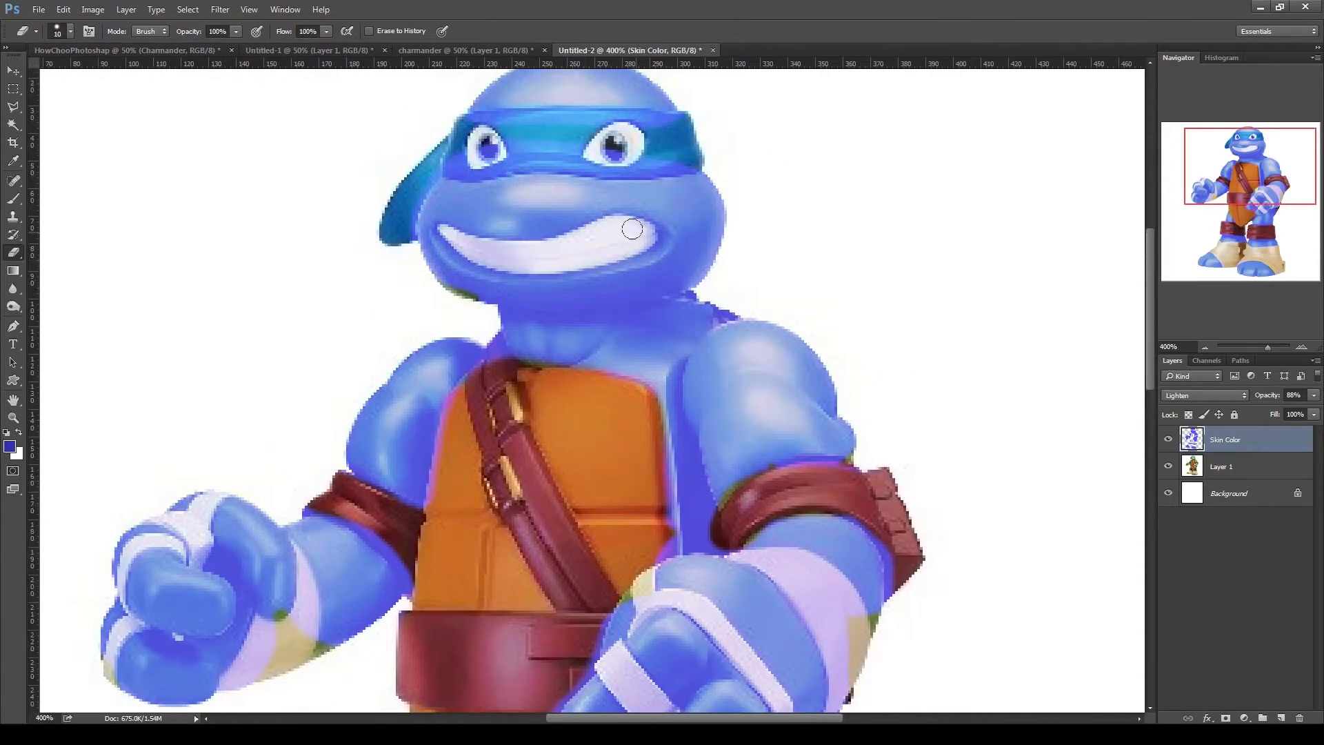
mouse_move(631, 138)
left_mouse_down()
mouse_move(673, 152)
mouse_move(507, 150)
mouse_move(435, 168)
mouse_move(479, 133)
left_mouse_up()
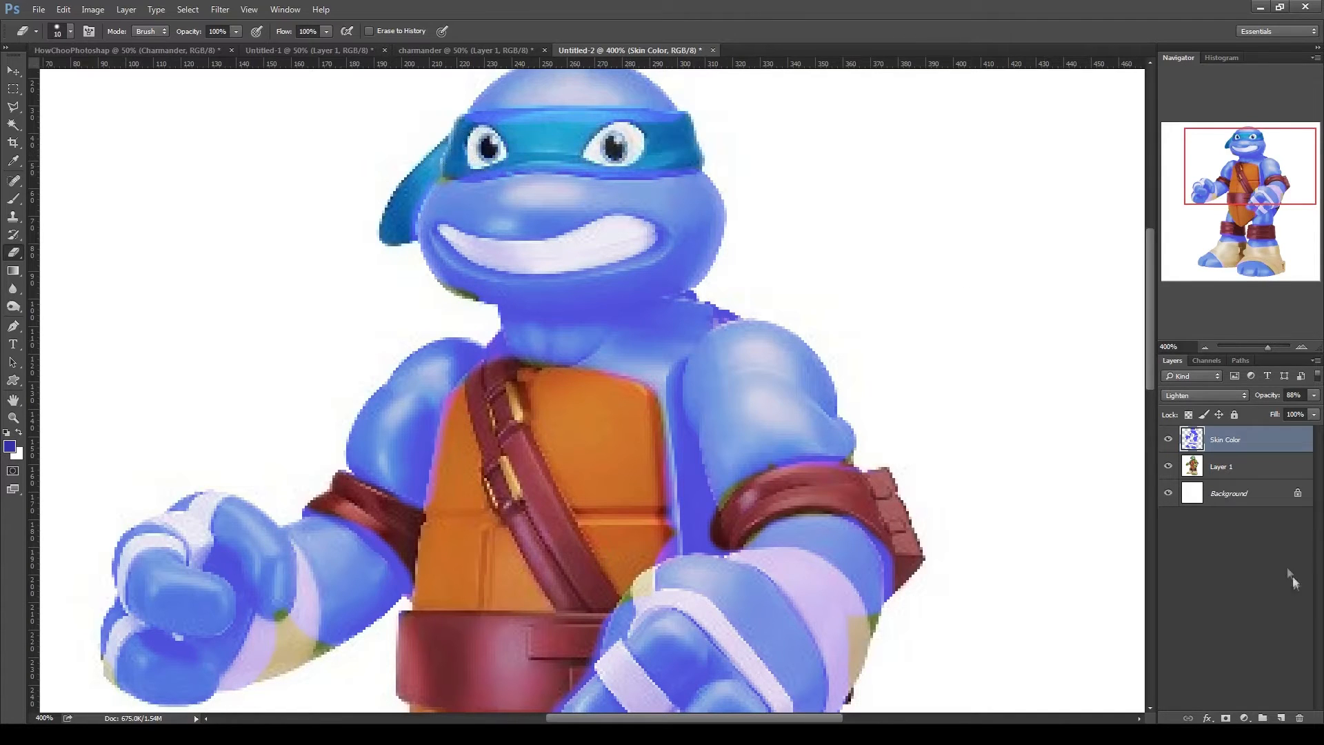
left_click(1205, 348)
left_click(1206, 348)
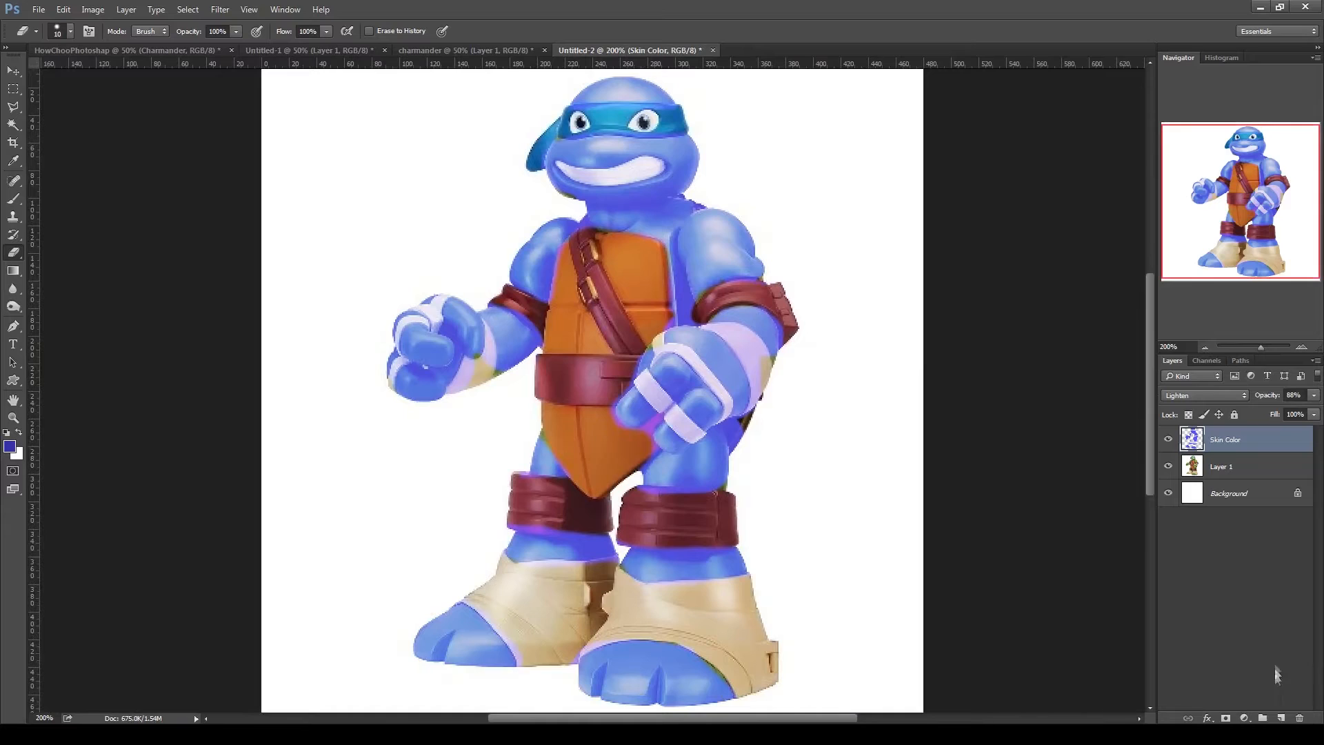
- Add a new layer above Skin Color and set the foreground color to black (000000)
left_click(1280, 718)
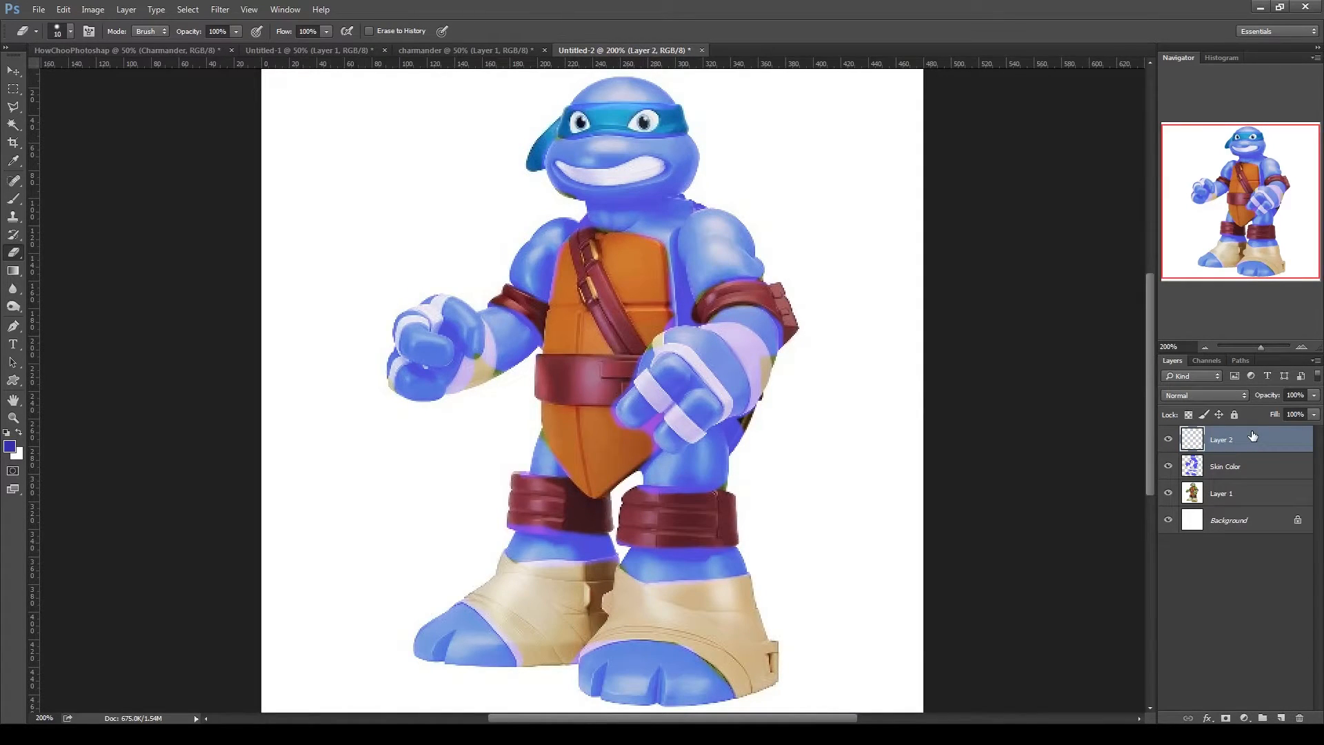
left_click(10, 447)
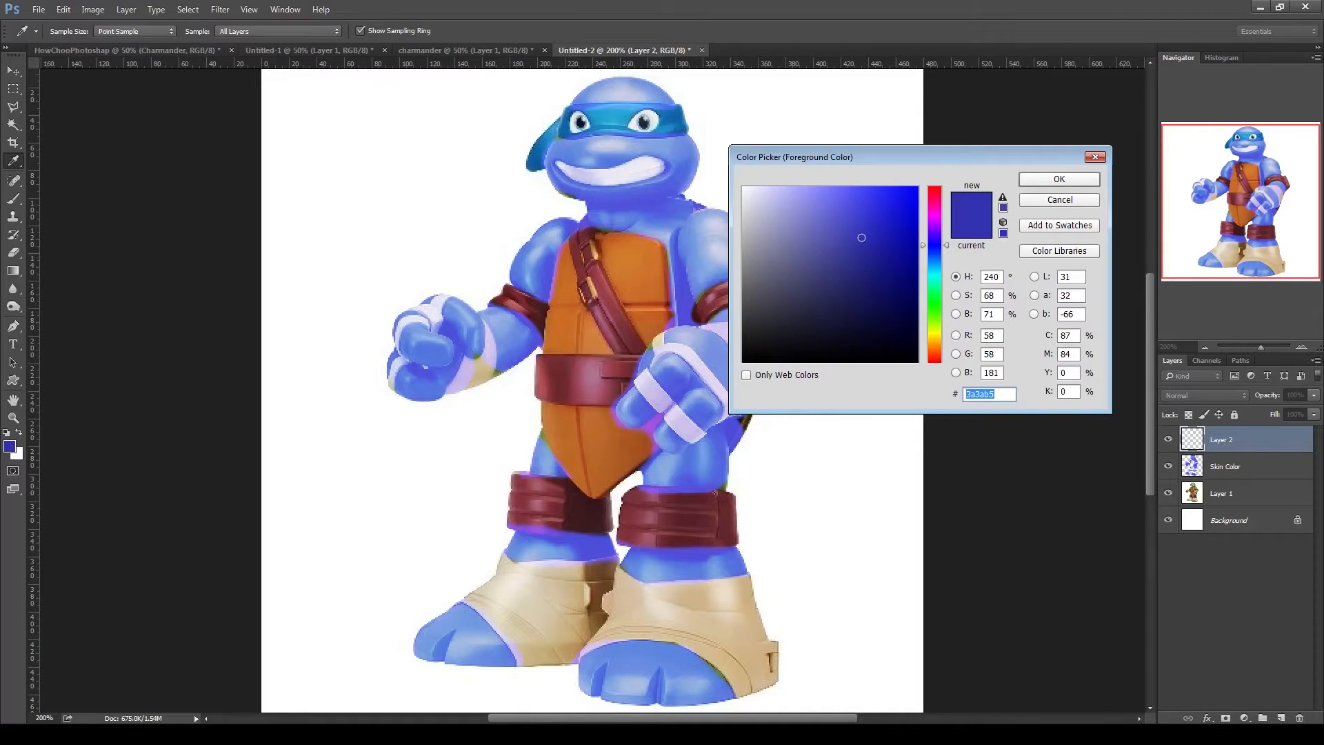
type("000000")
key("Return")
key("e")
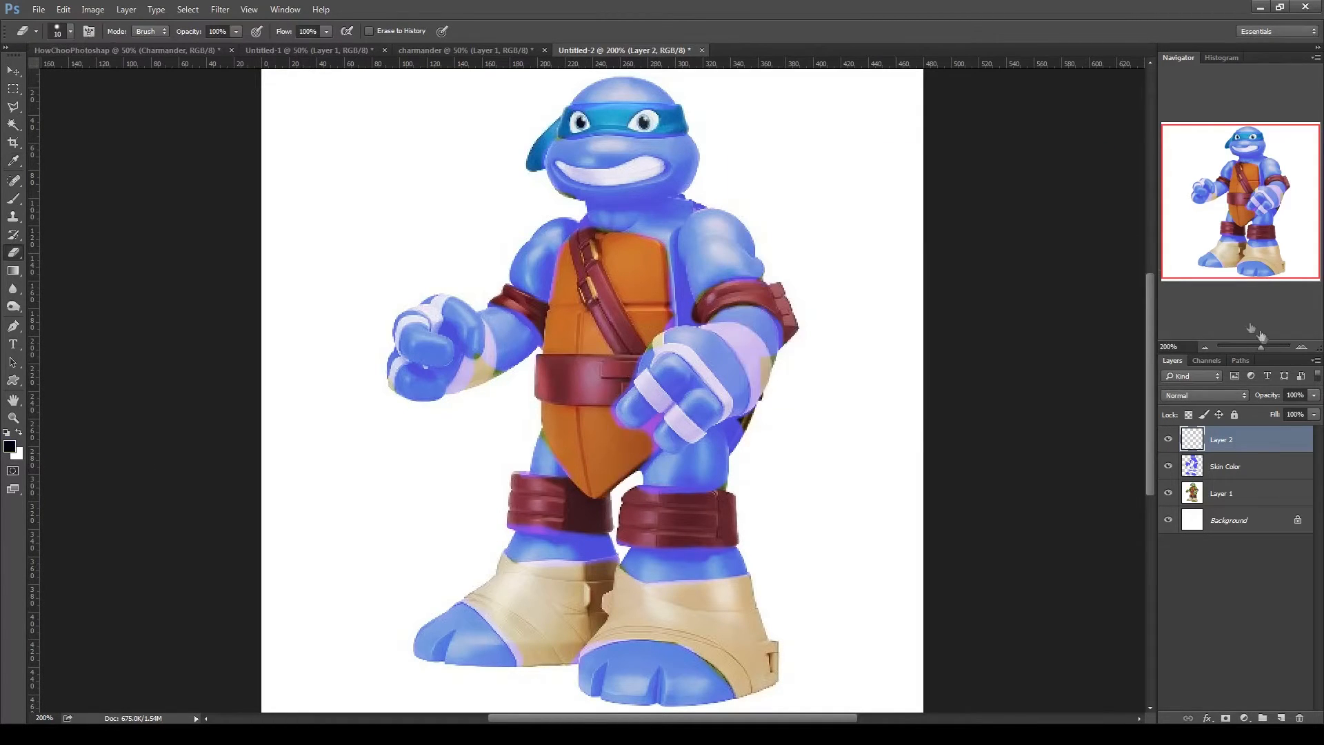
- Paint a round black sunglass lens over each of the turtle's eyes with a 23 px brush
left_click(1302, 347)
left_click(1302, 347)
scroll(395, 281, "up", 4)
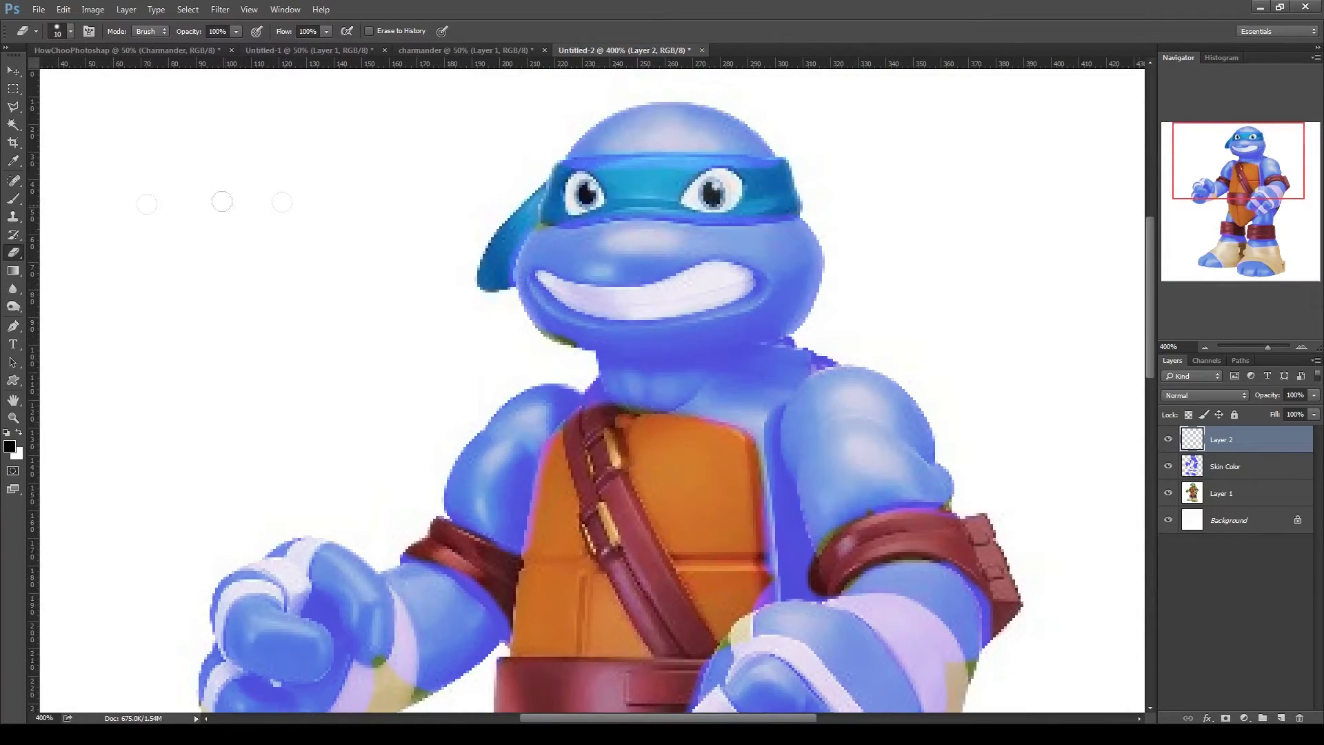
left_click(13, 199)
right_click(492, 216)
type("23")
key("Return")
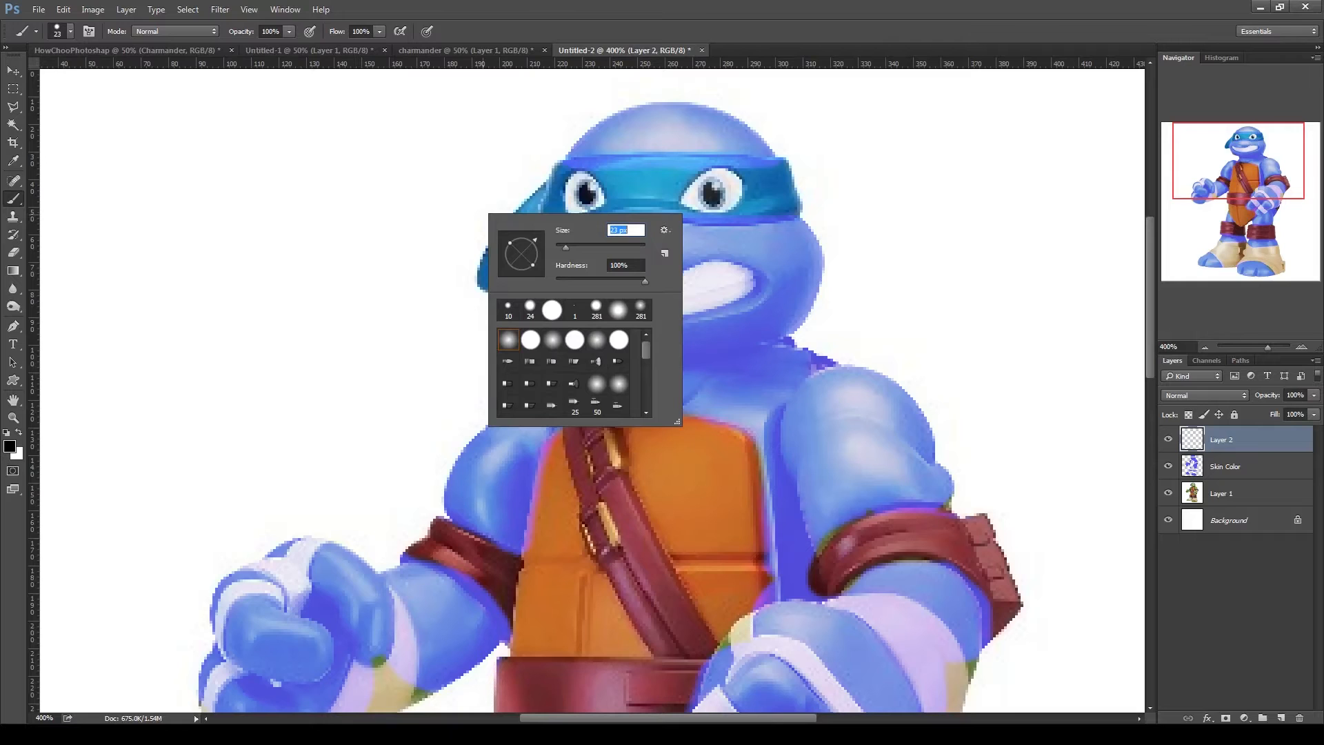
key("Return")
left_click(585, 195)
left_click(714, 195)
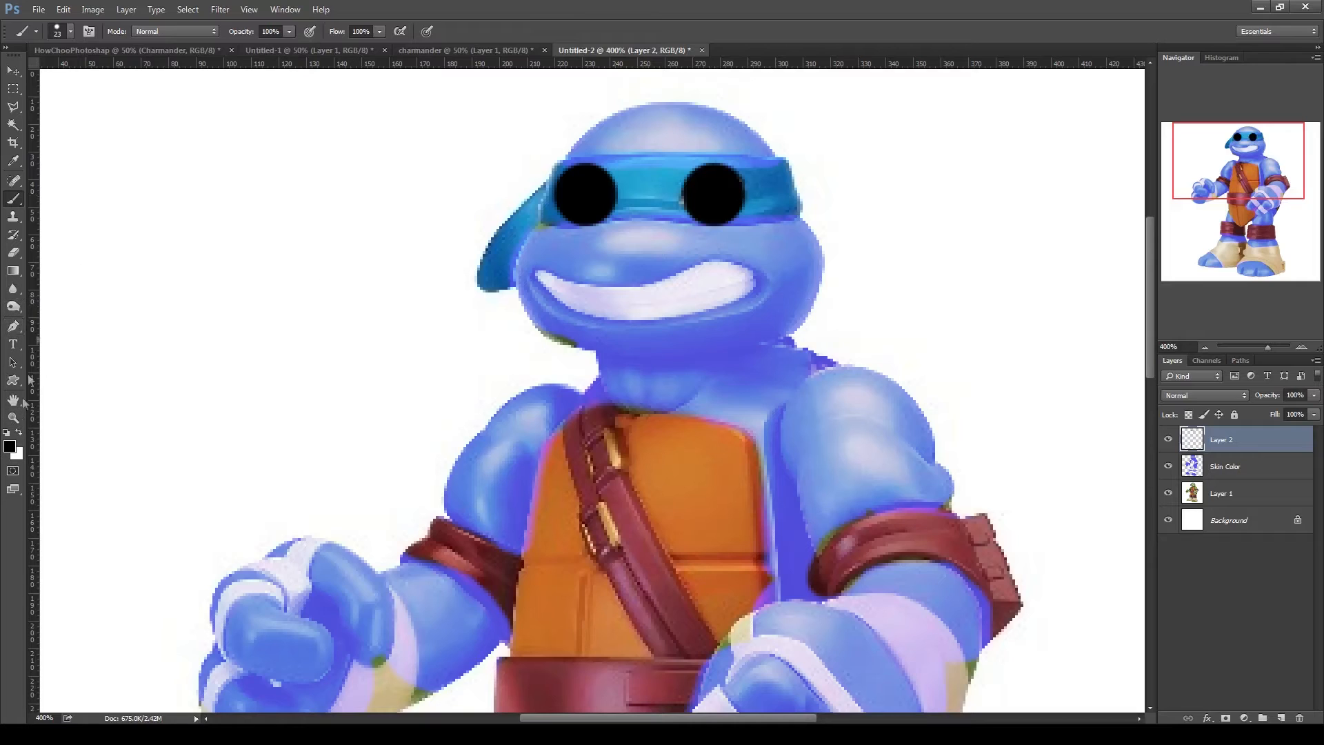
- Reduce the brush to 4 px and draw the sunglasses' bridge and both side arms across the mask
right_click(267, 206)
left_click(404, 220)
type("4")
key("Return")
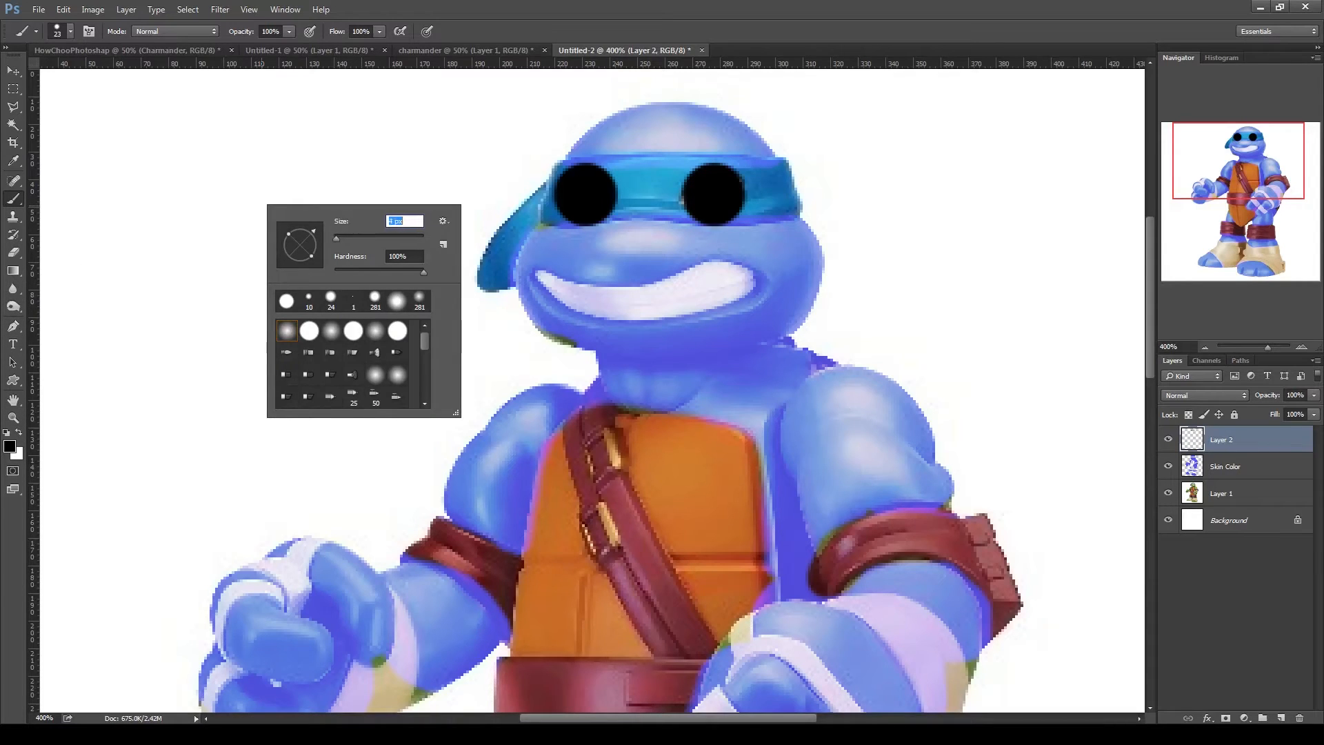
left_click_drag(614, 196, 793, 178)
left_click_drag(565, 200, 542, 180)
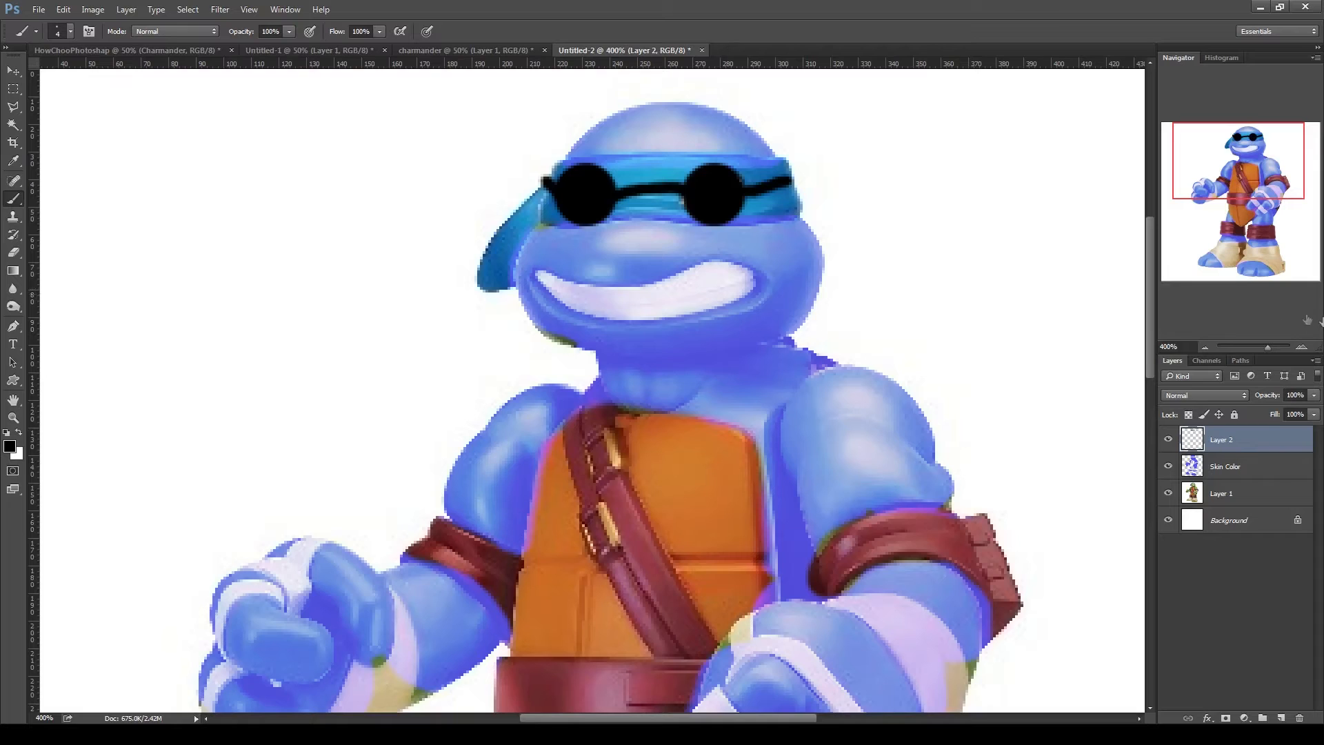
- Hide the Background layer and delete the white area around the turtle on Layer 1 using the Magic Wand
left_click(1205, 347)
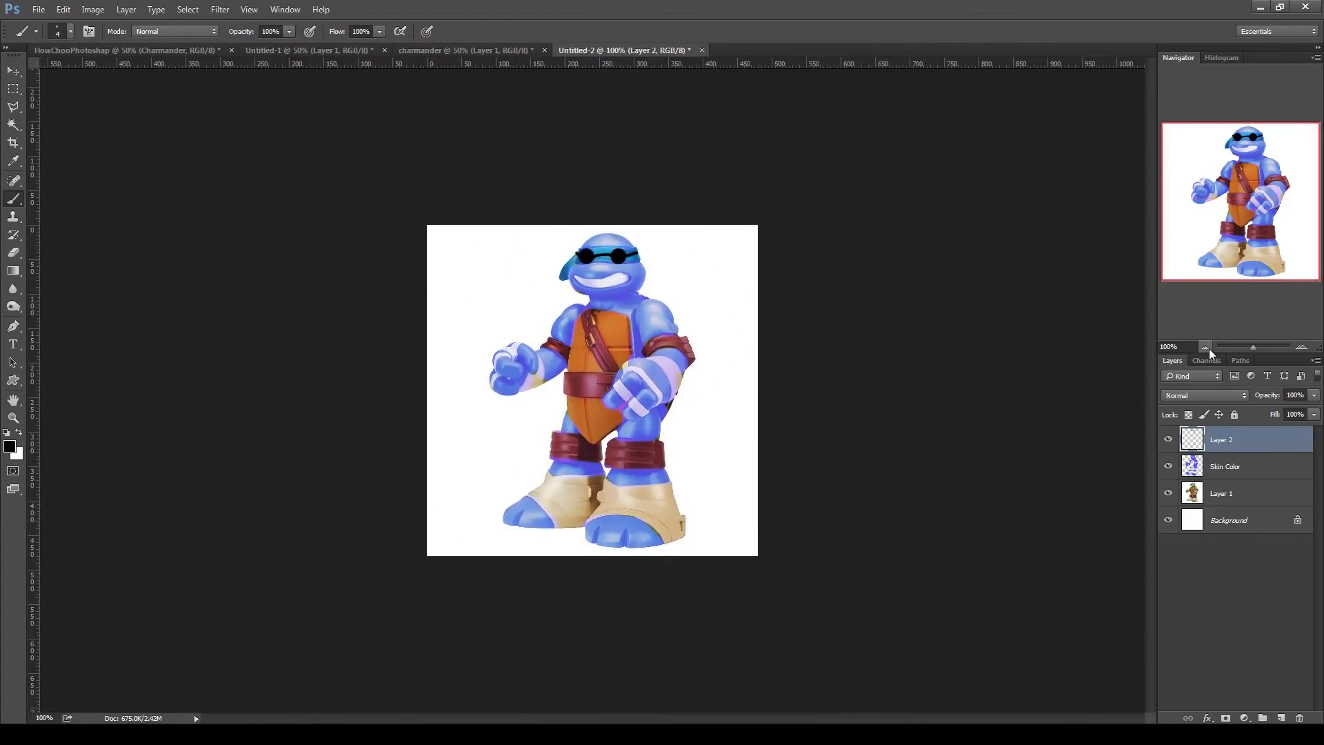
left_click(1302, 347)
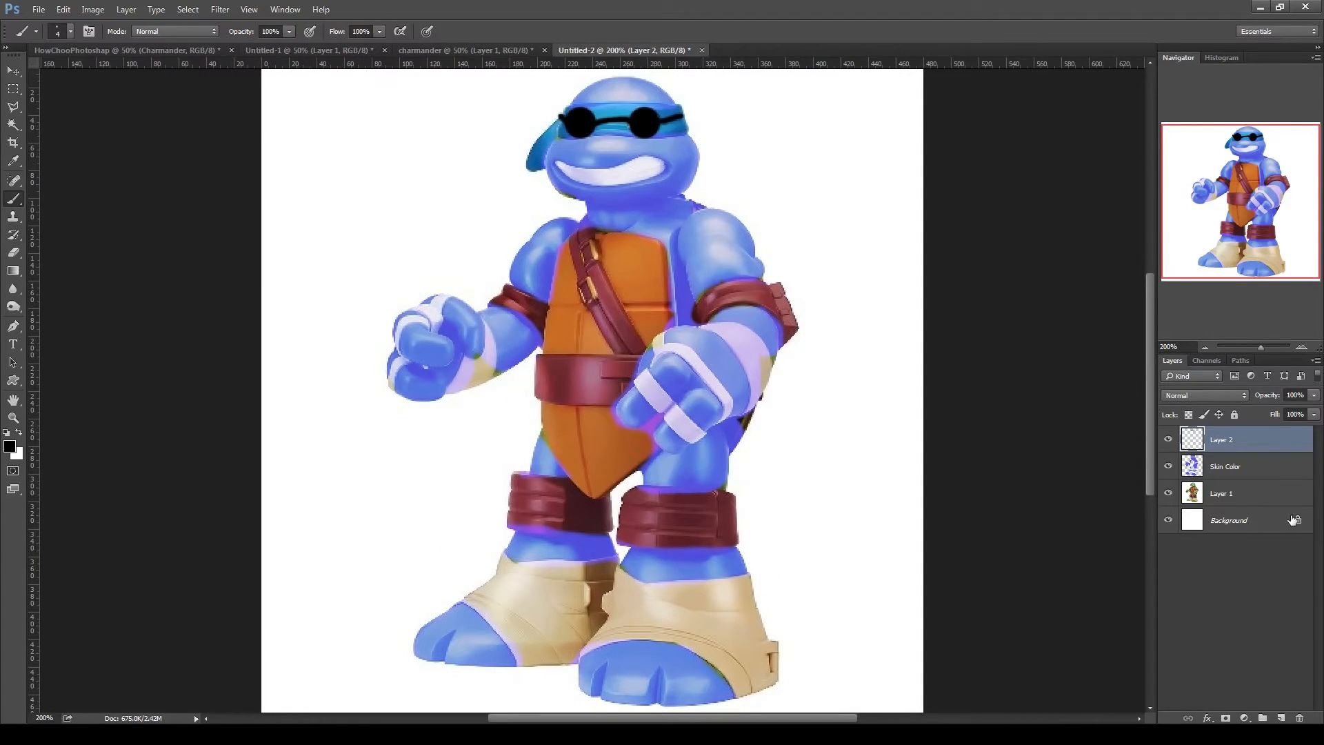
left_click(1230, 498)
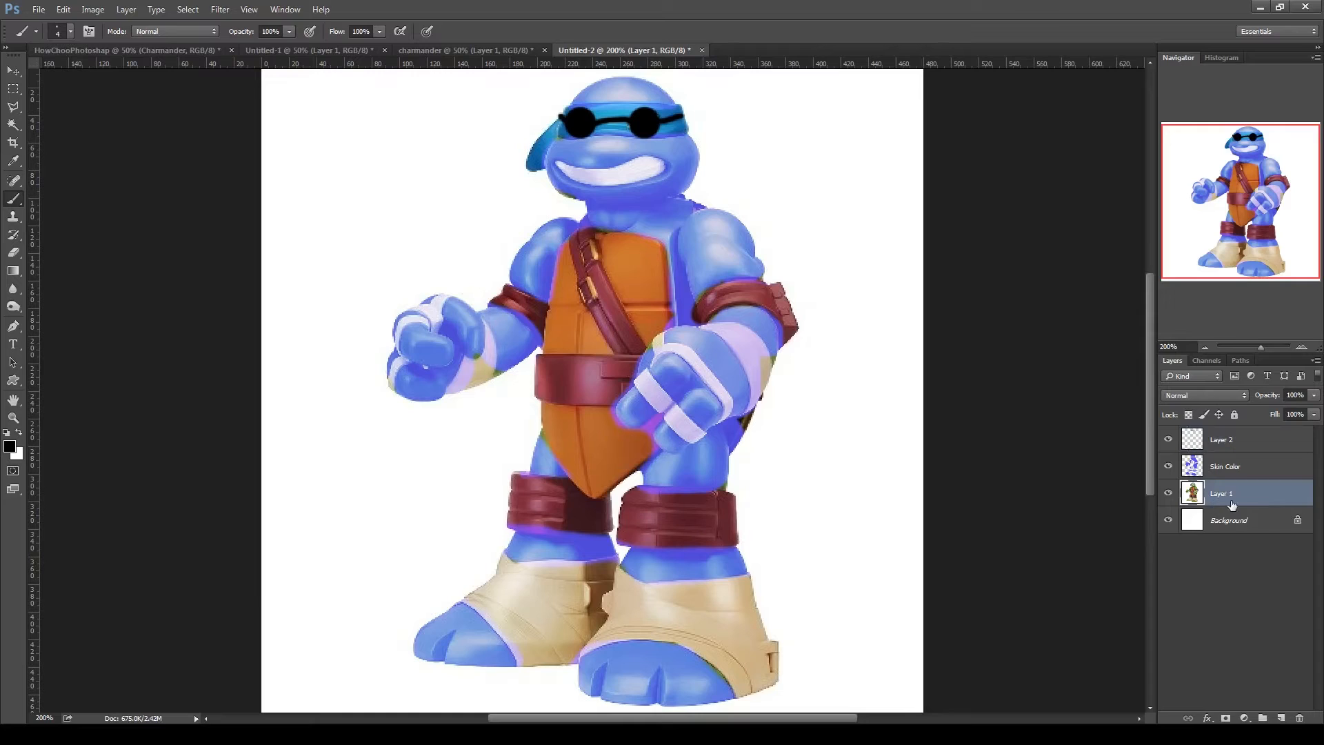
left_click(13, 125)
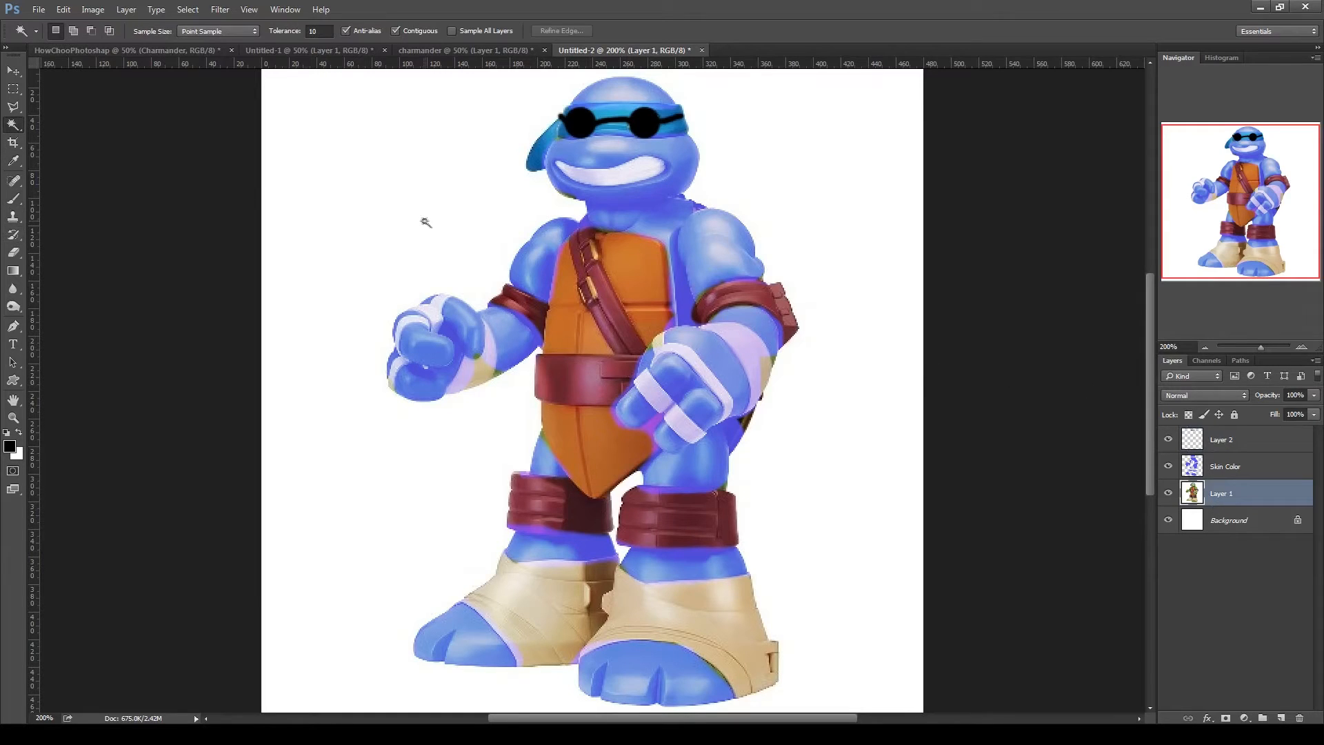
left_click(1168, 520)
left_click(379, 237)
key("Delete")
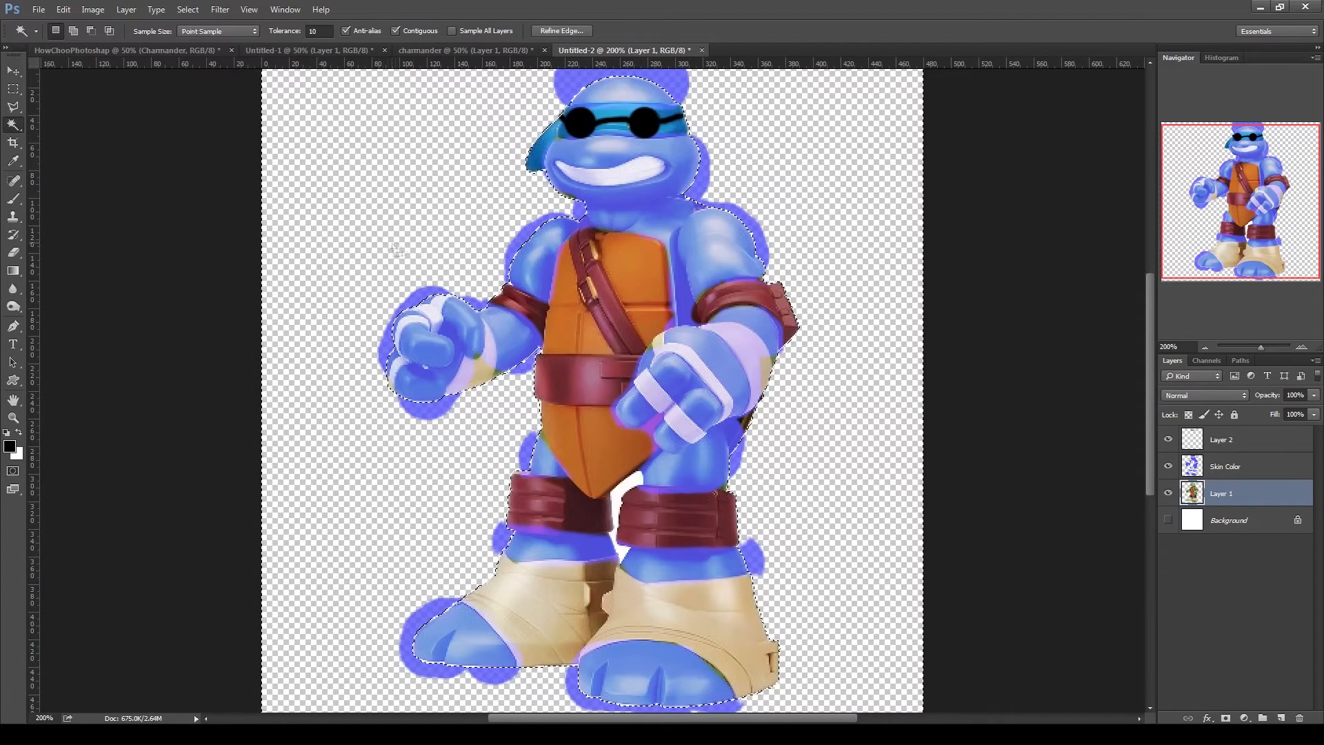
- Delete the blue paint spilling outside the turtle's outline on the Skin Color layer and deselect
left_click(1223, 467)
key("ctrl+shift+i")
key("Delete")
left_click(1192, 467, "ctrl")
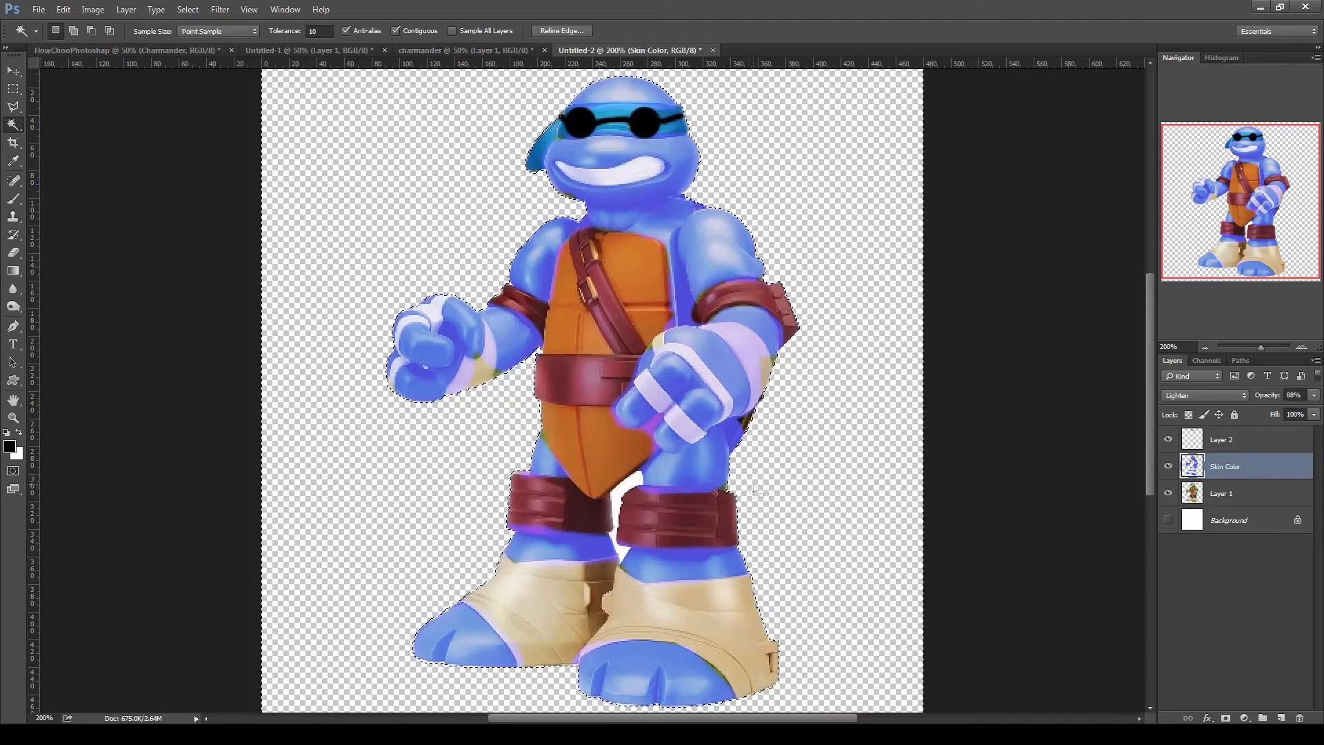
key("ctrl+d")
- Select the gap between the turtle's legs and clear it on both Layer 1 and Skin Color
left_click(1233, 492)
left_click(623, 550, "shift")
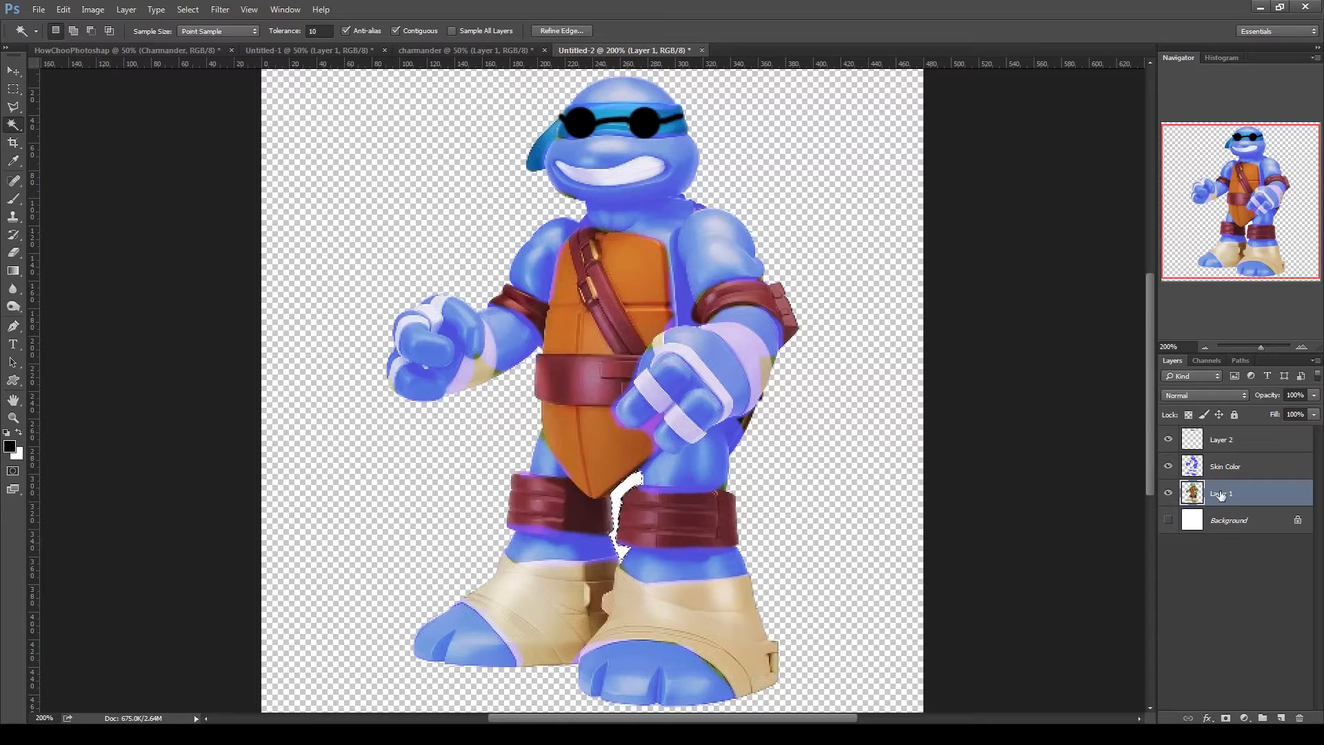
left_click(1222, 467)
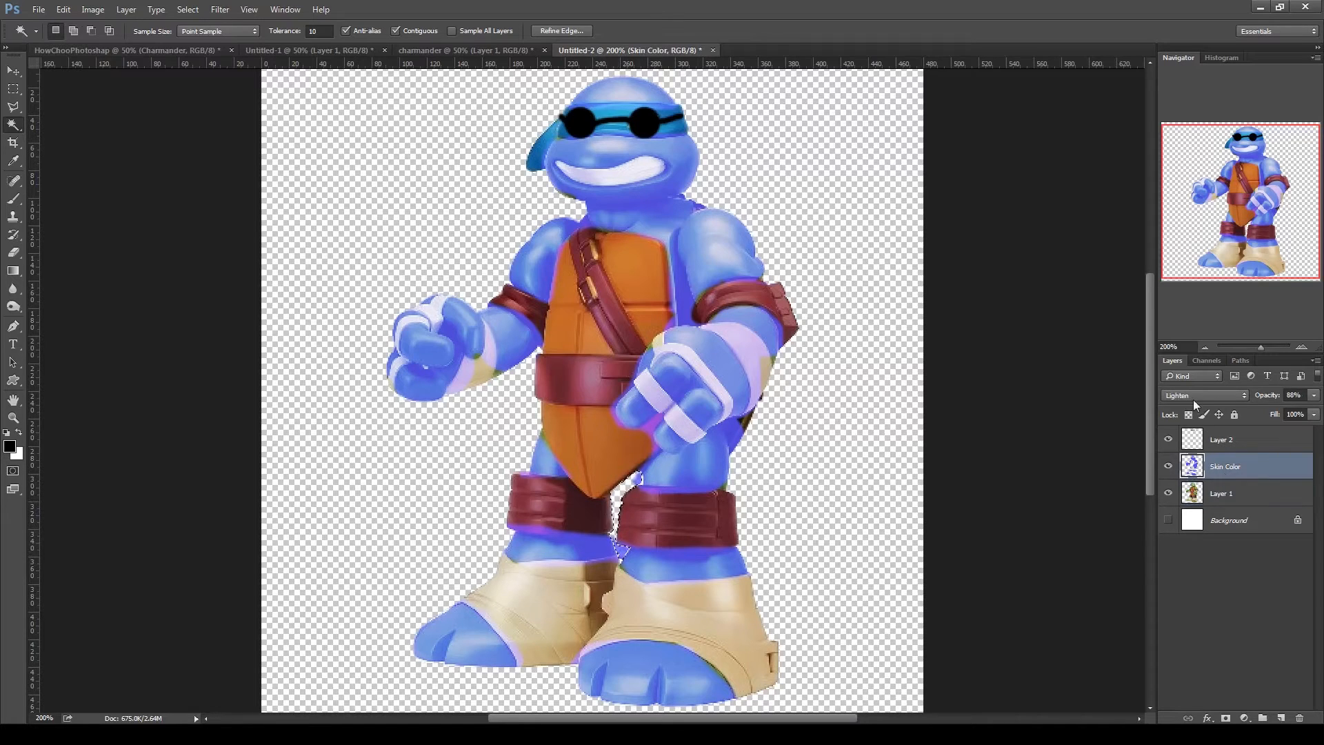
key("ctrl+d")
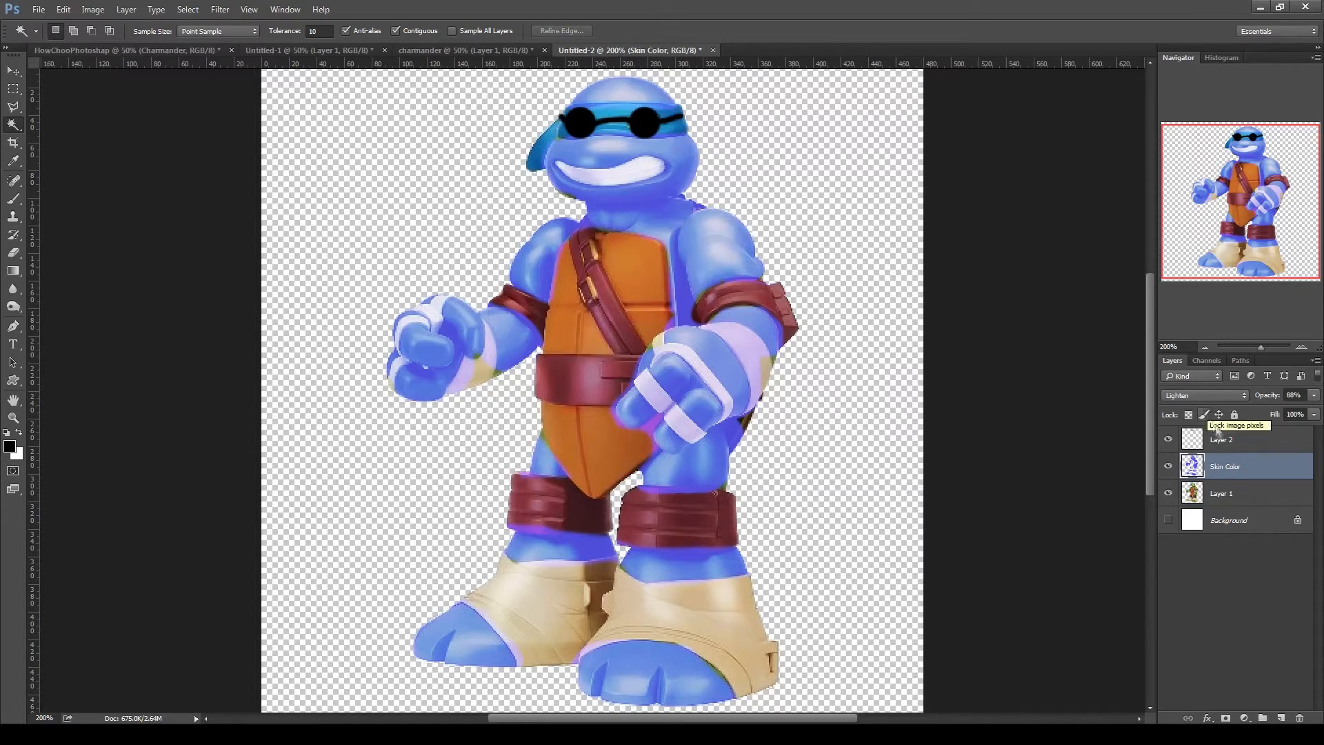
- Merge the visible turtle, skin color and sunglasses layers into one
left_click(1232, 492)
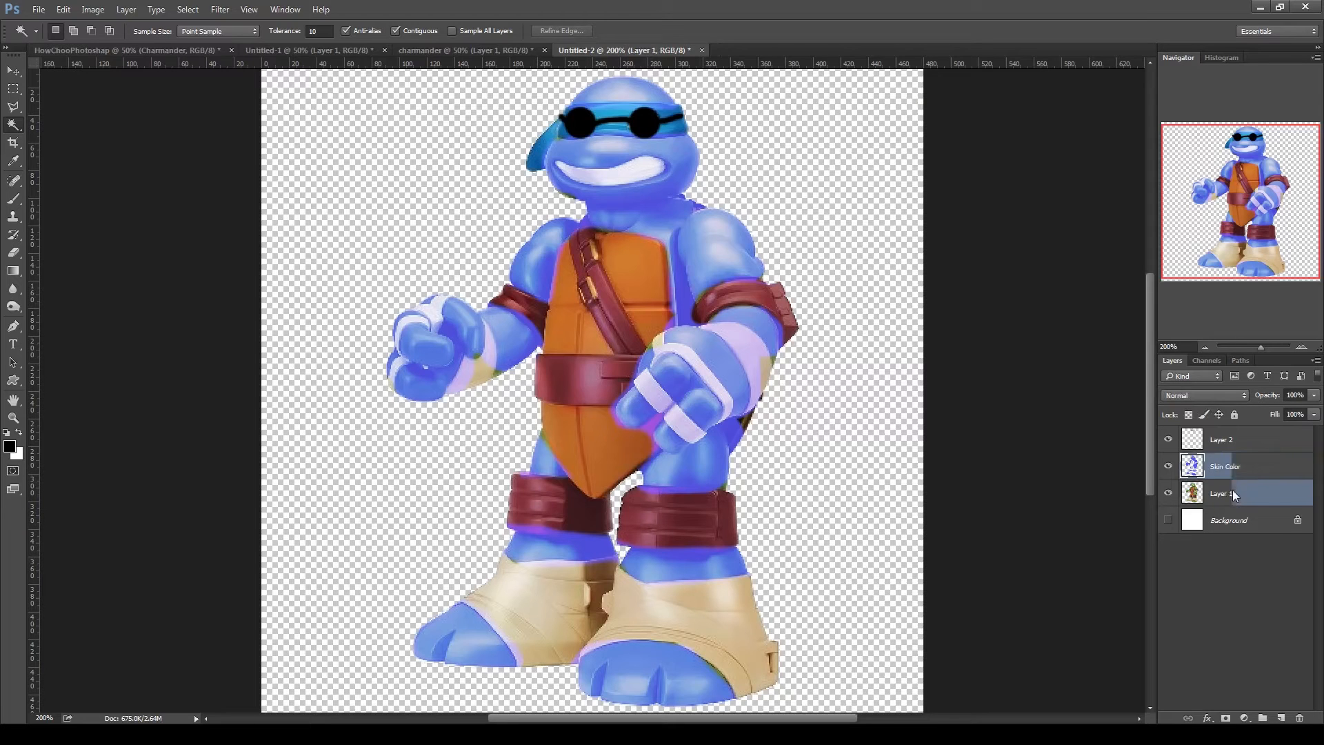
right_click(1233, 494)
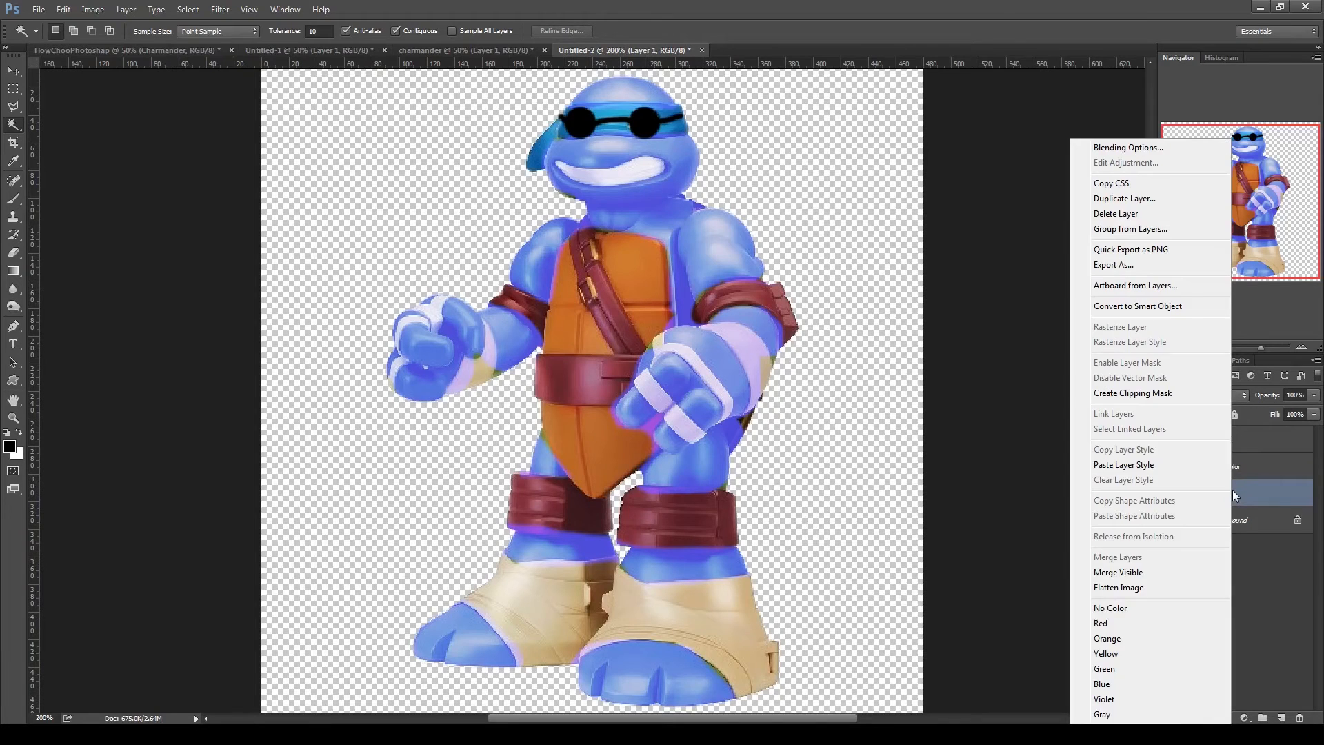
left_click(1187, 574)
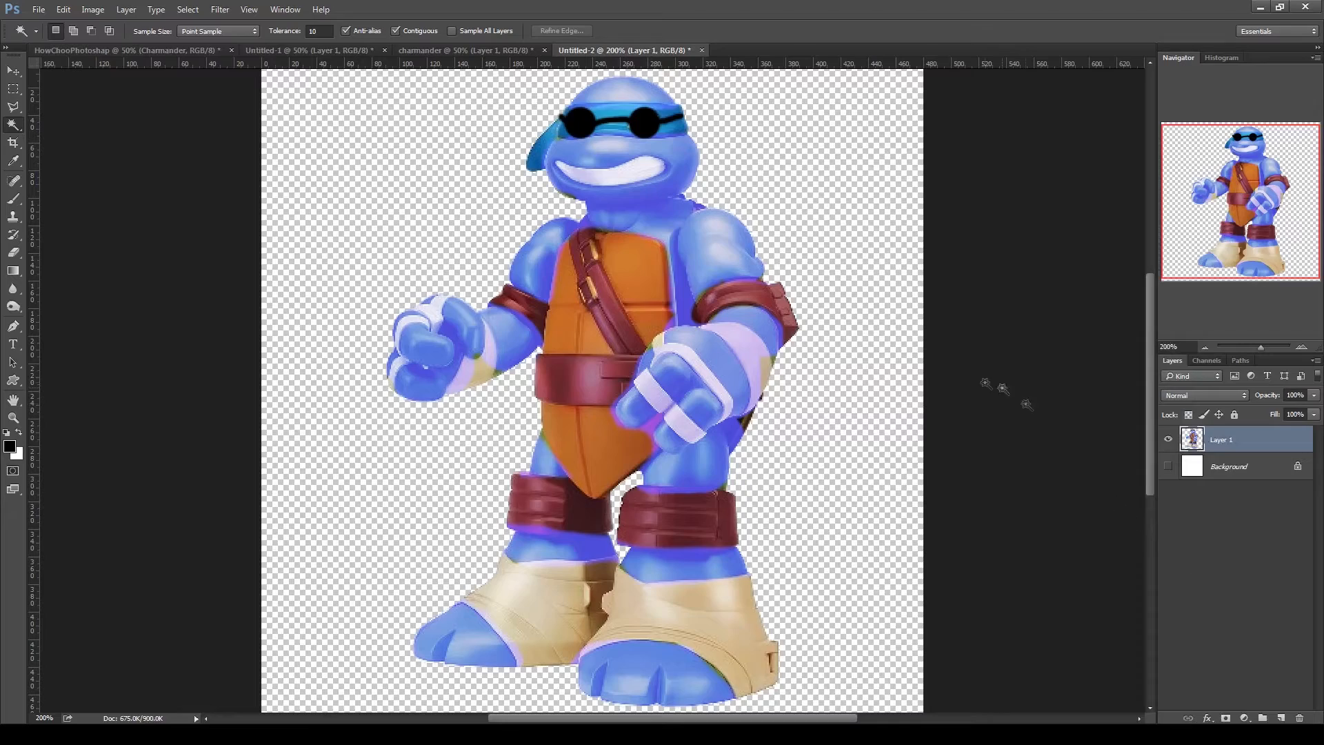
- Move the merged turtle into the HowChooPhotoshap document and place it over the man's raised hand
left_click(13, 70)
left_click_drag(679, 334, 714, 345)
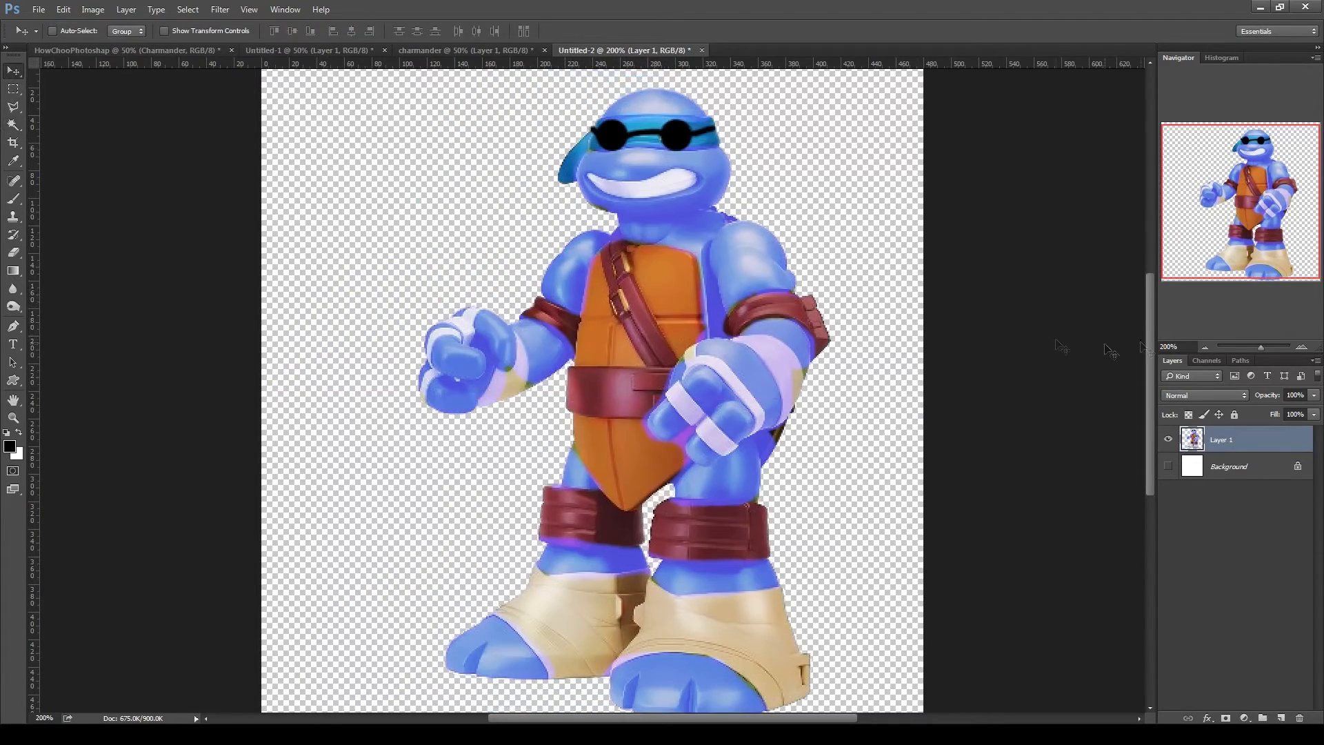
left_click(1206, 347)
left_click_drag(640, 381, 763, 470)
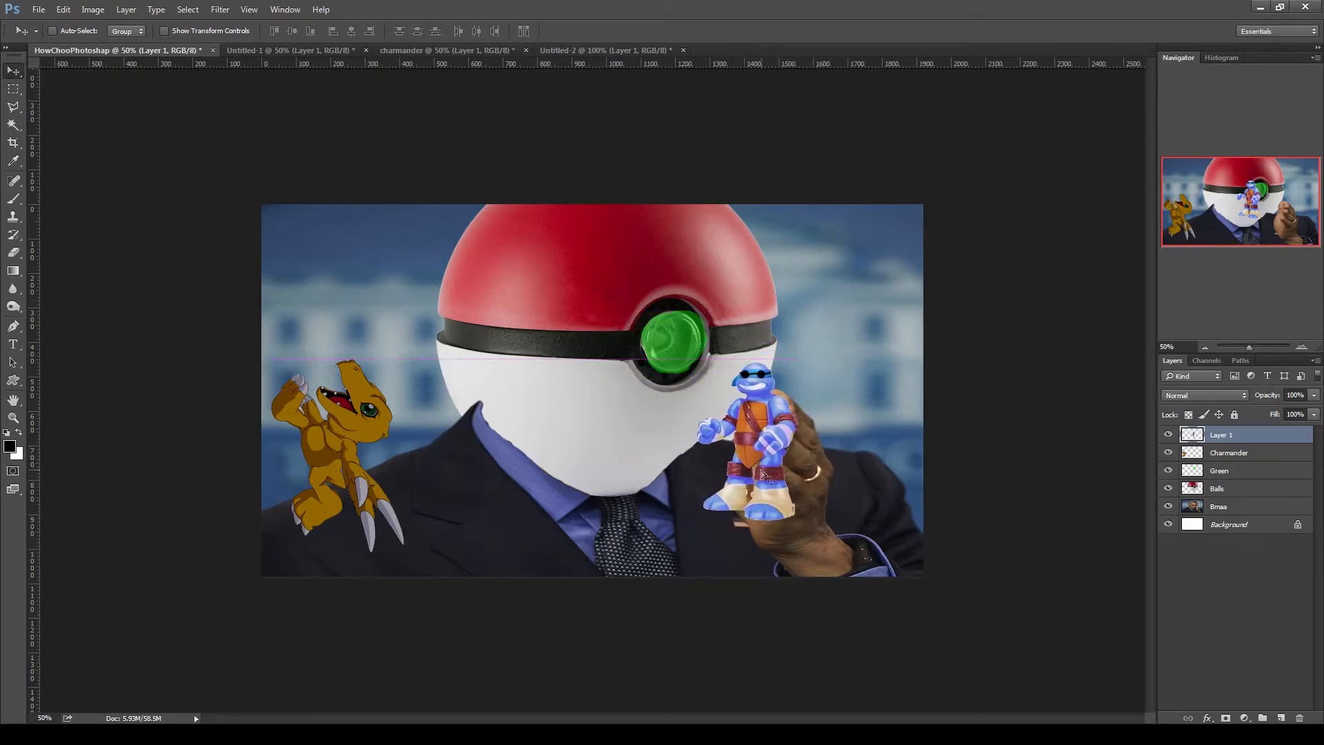
- Lower the turtle layer's opacity to 15% so the hand shows through
left_click(1303, 347)
left_click(1303, 347)
left_click(1303, 347)
left_click_drag(1247, 204, 1276, 206)
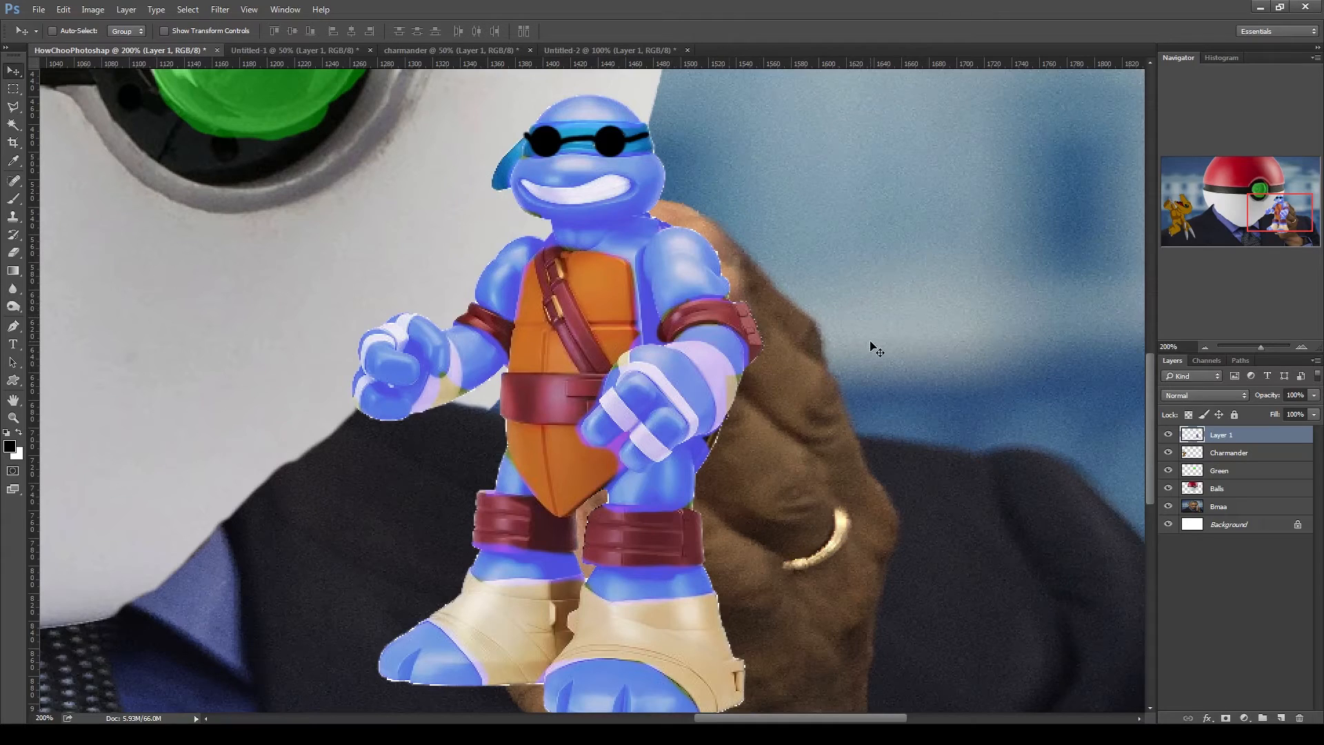
left_click(1312, 413)
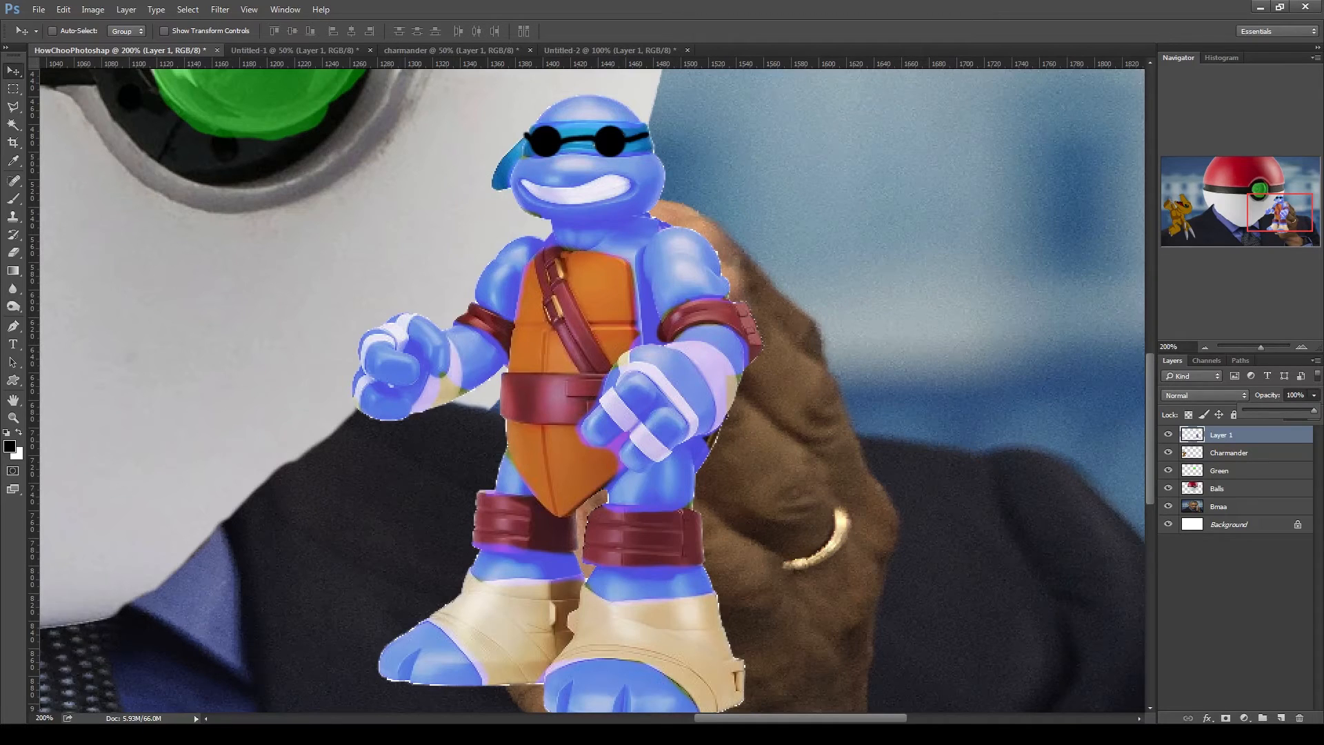
left_click_drag(1313, 410, 1254, 410)
- Erase the parts of the turtle covering the curled fingers with an 82 px eraser, keeping it in front of the thumb
left_click(1302, 346)
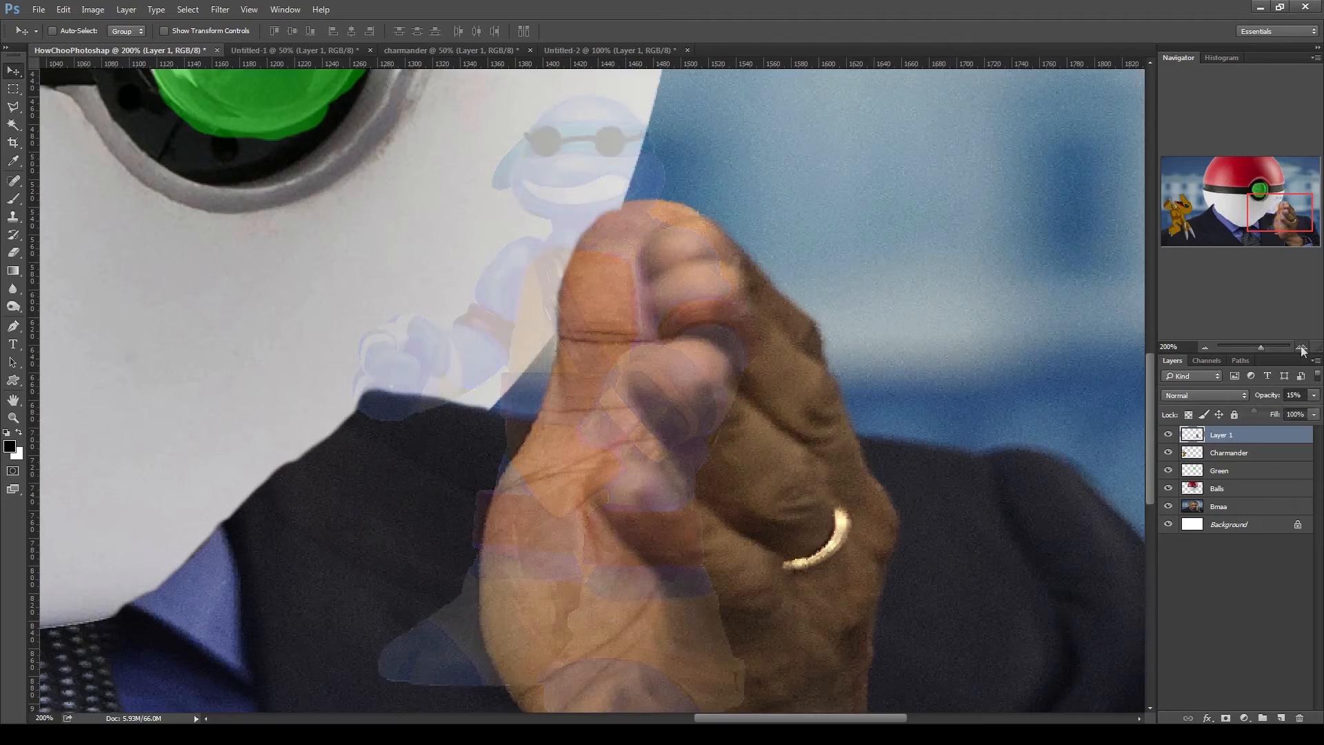
left_click(1302, 346)
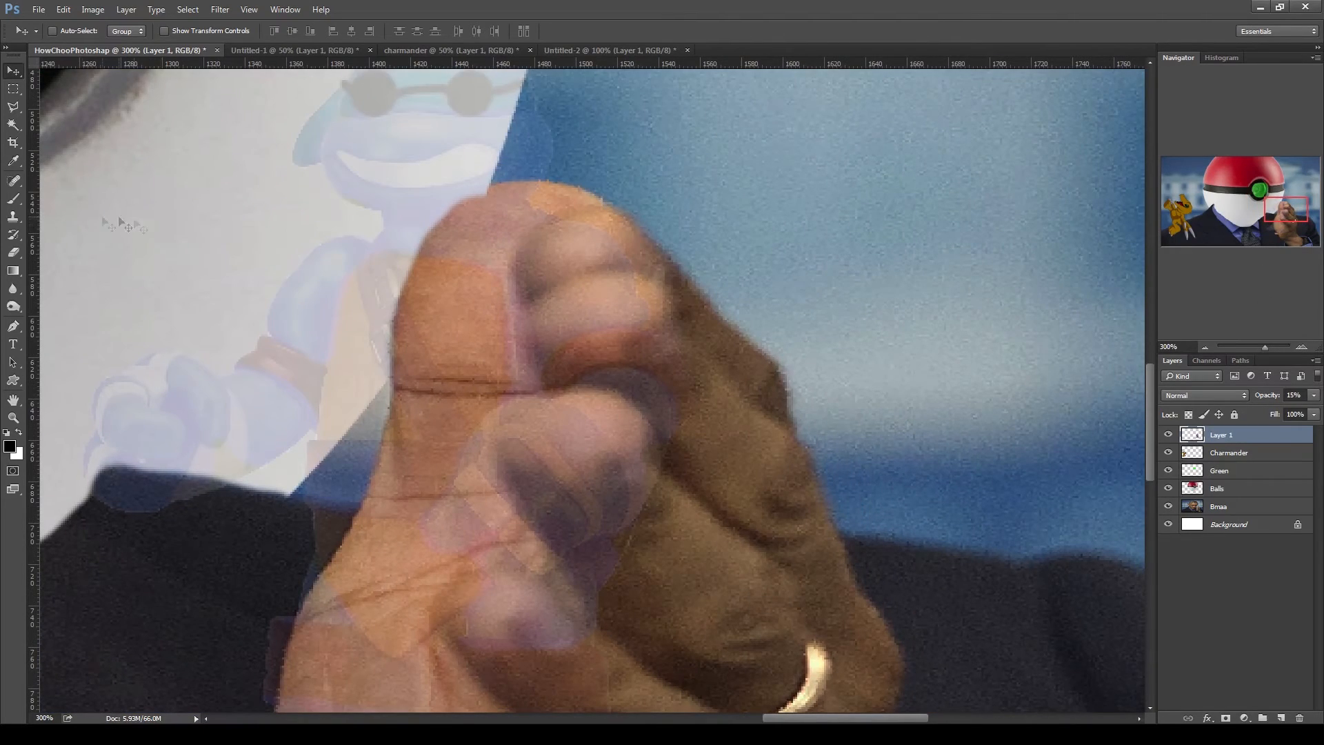
left_click(13, 252)
right_click(617, 227)
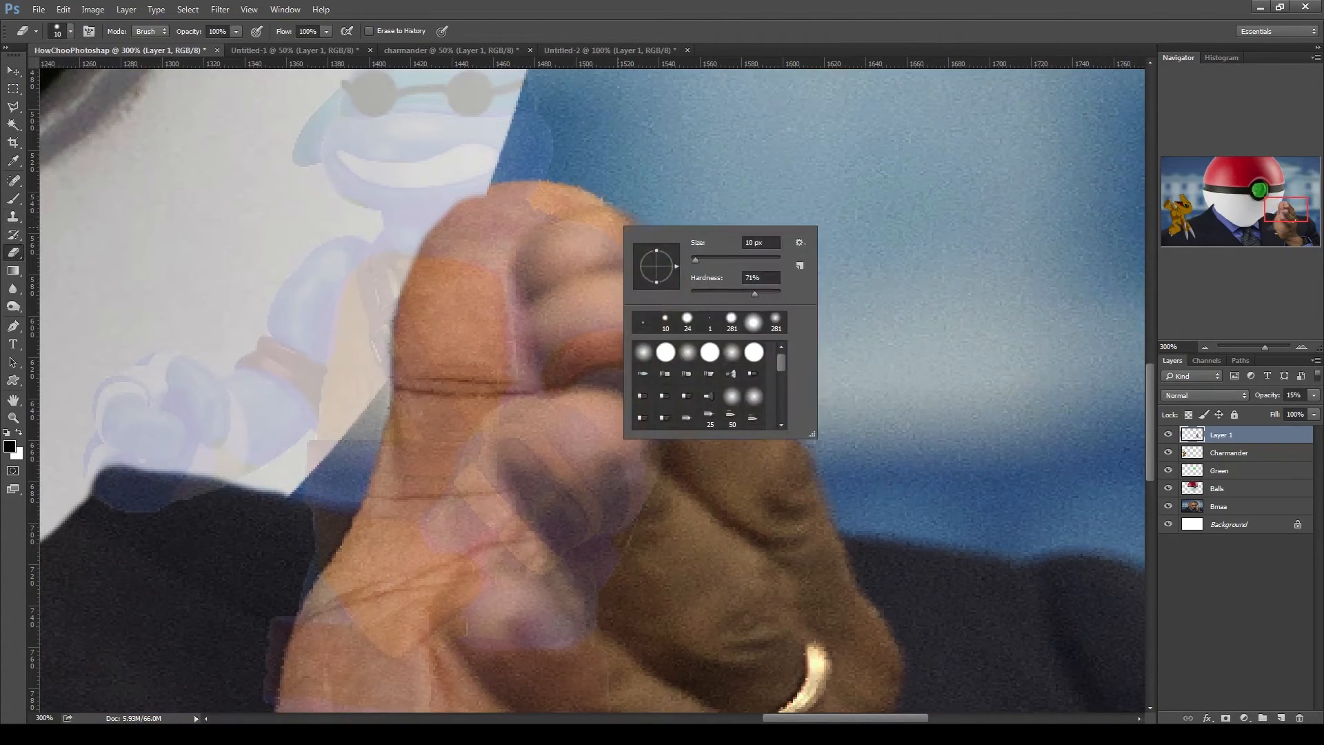
key("Return")
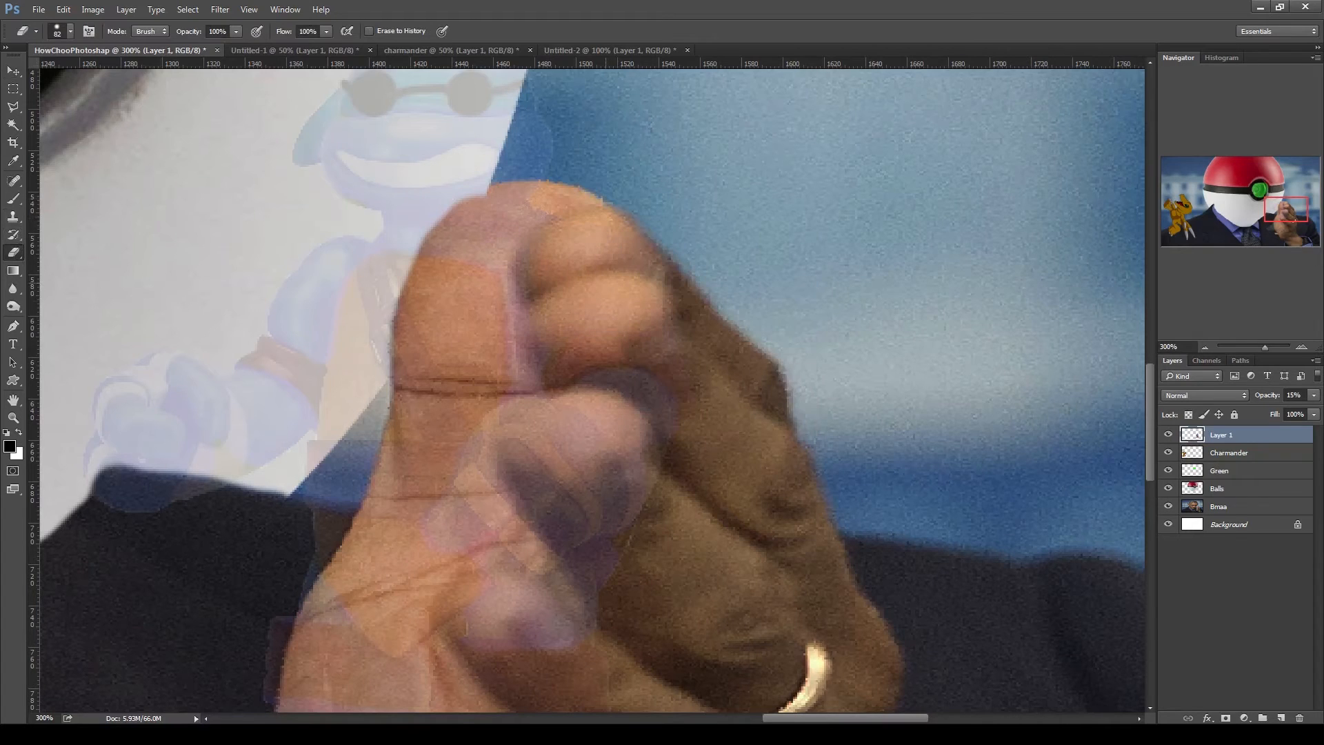
left_click_drag(608, 315, 639, 357)
left_click(597, 460)
left_click(551, 514)
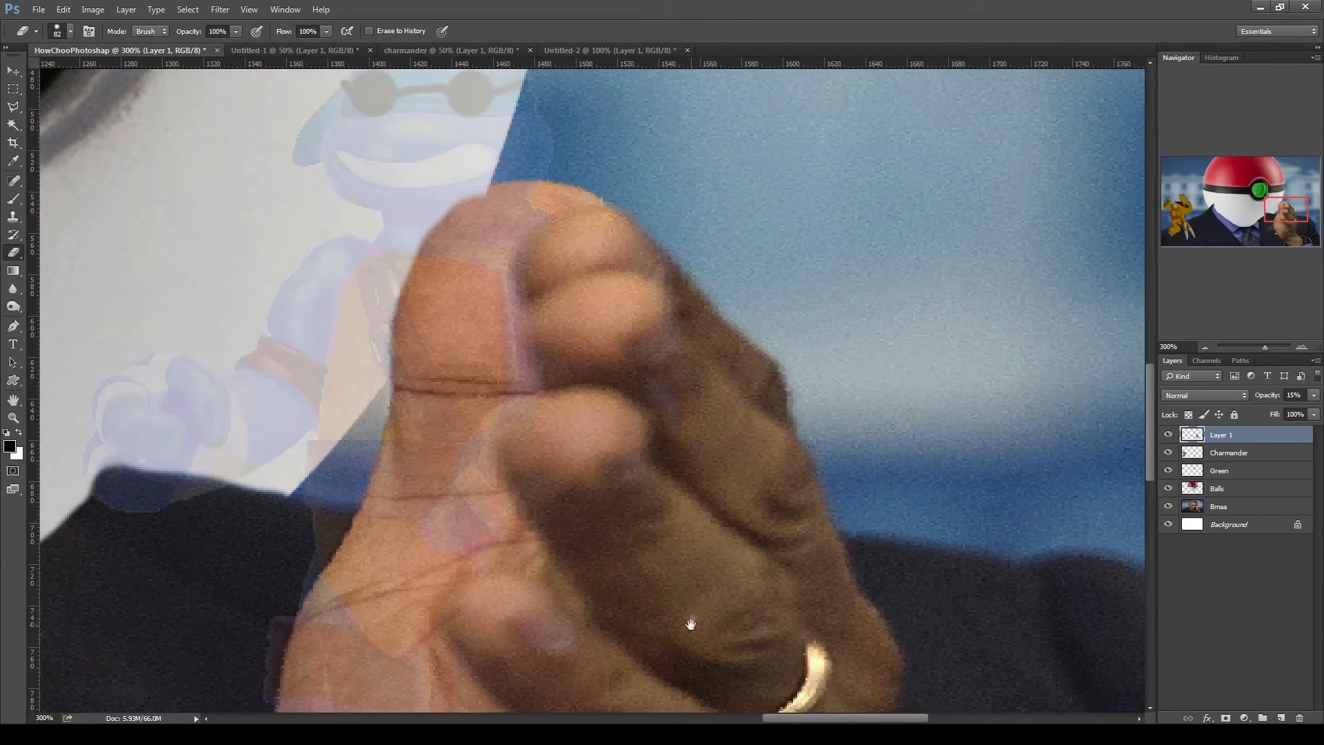
left_click_drag(690, 624, 776, 373)
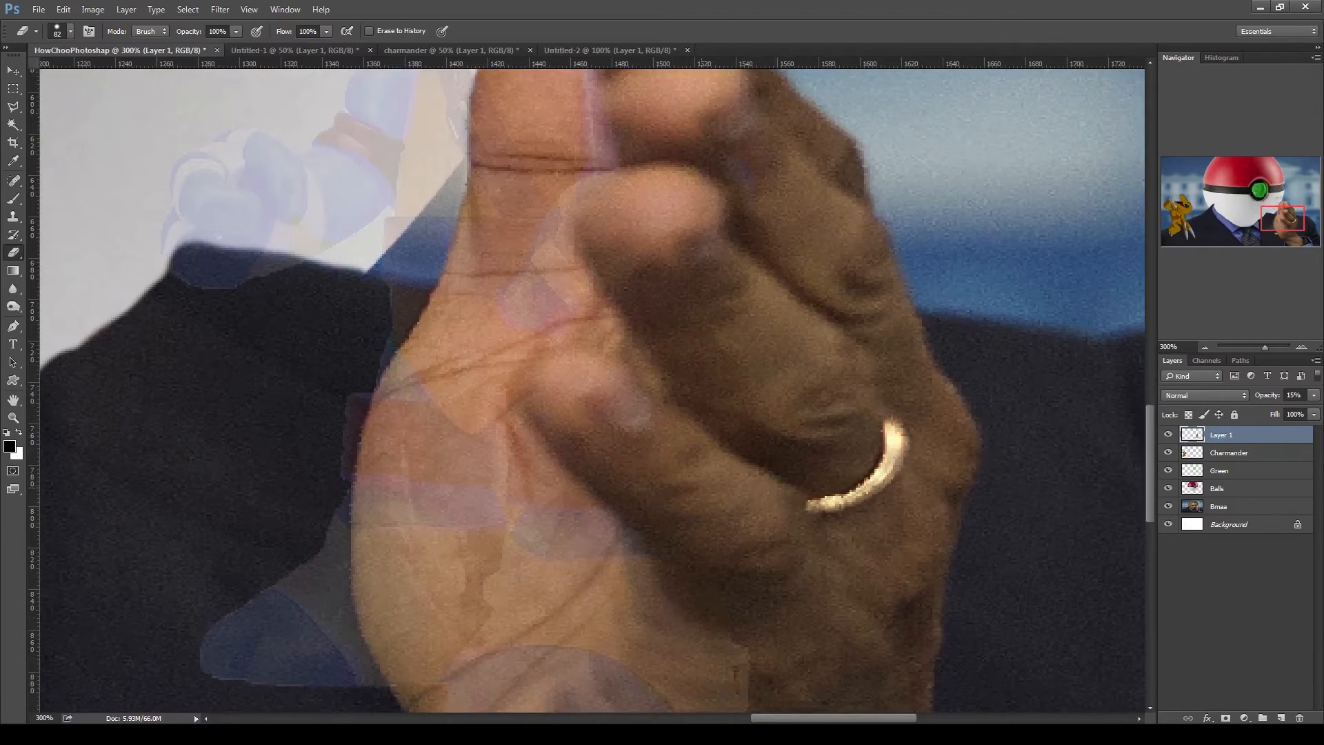
left_click_drag(776, 607, 794, 410)
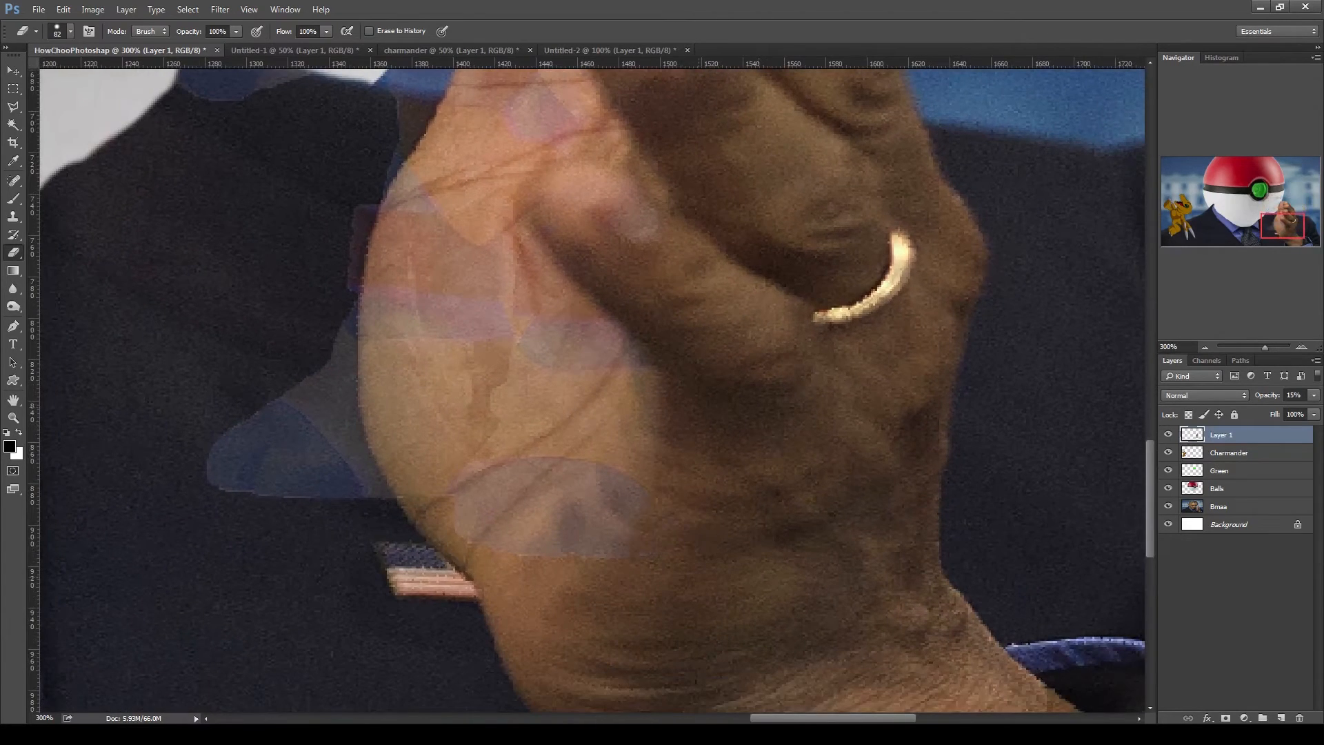
- Restore the turtle layer's opacity to 100% and view the whole composite
key("ctrl+minus")
left_click(1205, 346)
left_click(1204, 346)
left_click(1314, 395)
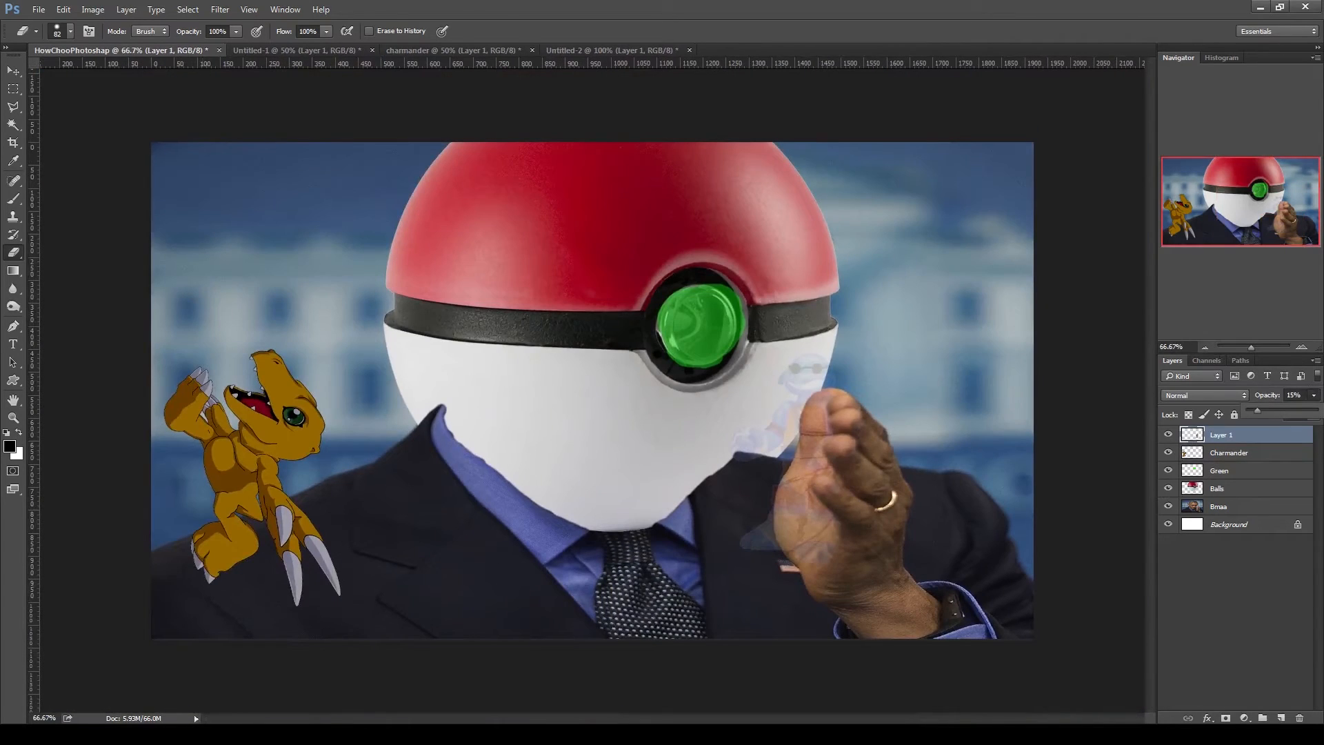
left_click_drag(1262, 411, 1317, 410)
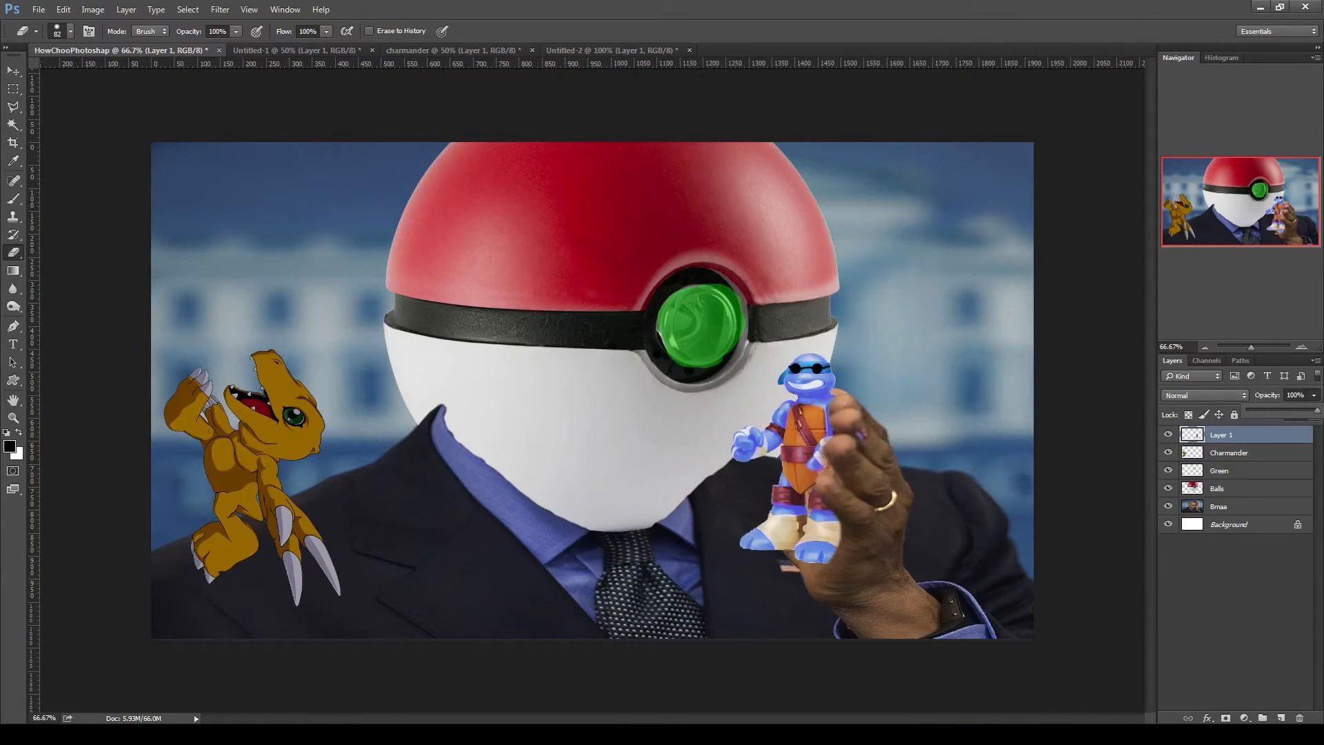
left_click(1201, 345)
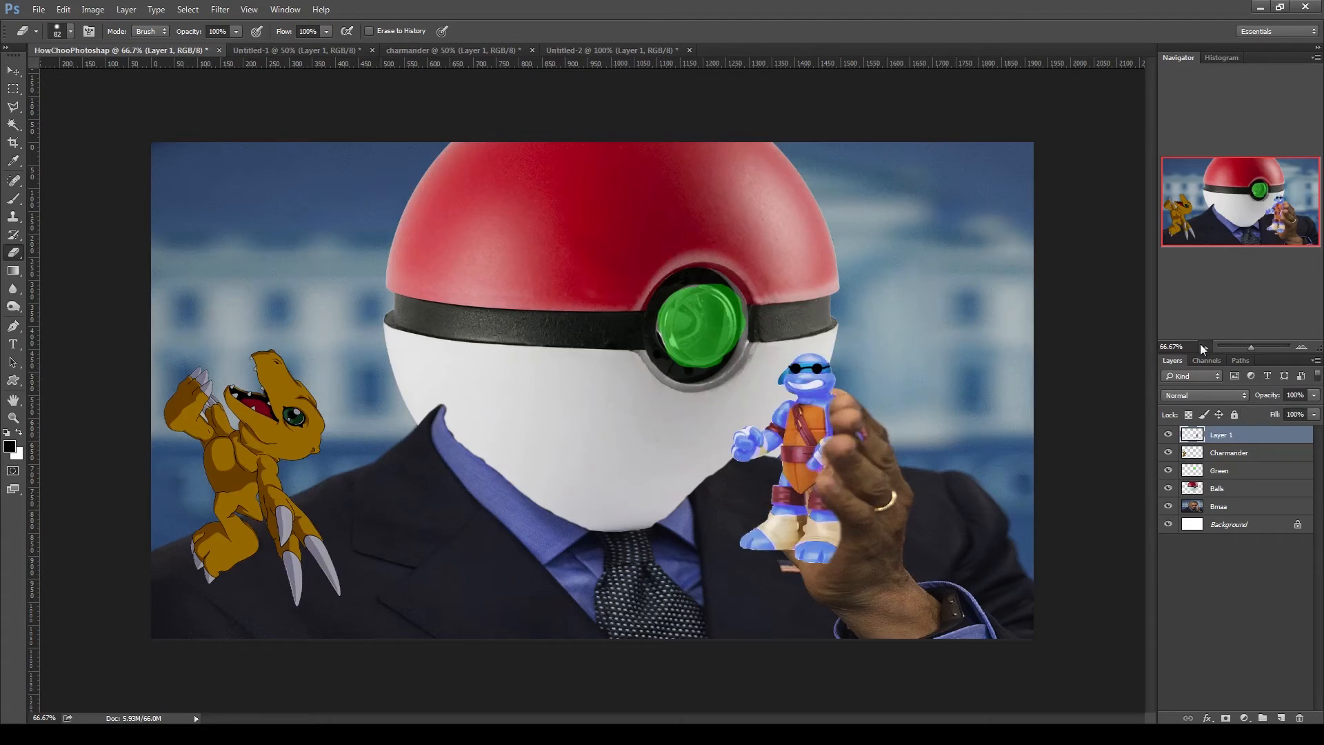
left_click(1201, 344)
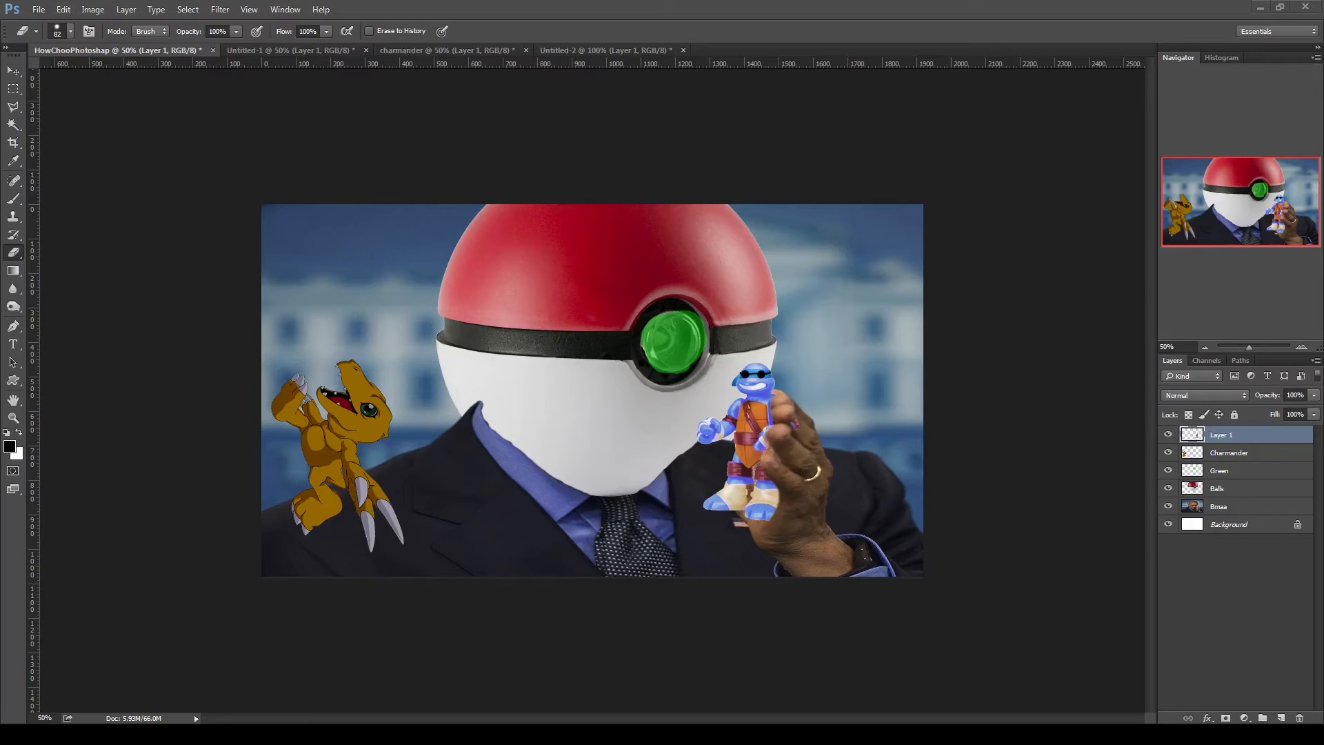
- Create a new document and paste the copied picture of the green Teletubby costume into it
left_click(39, 10)
left_click(50, 28)
key("Escape")
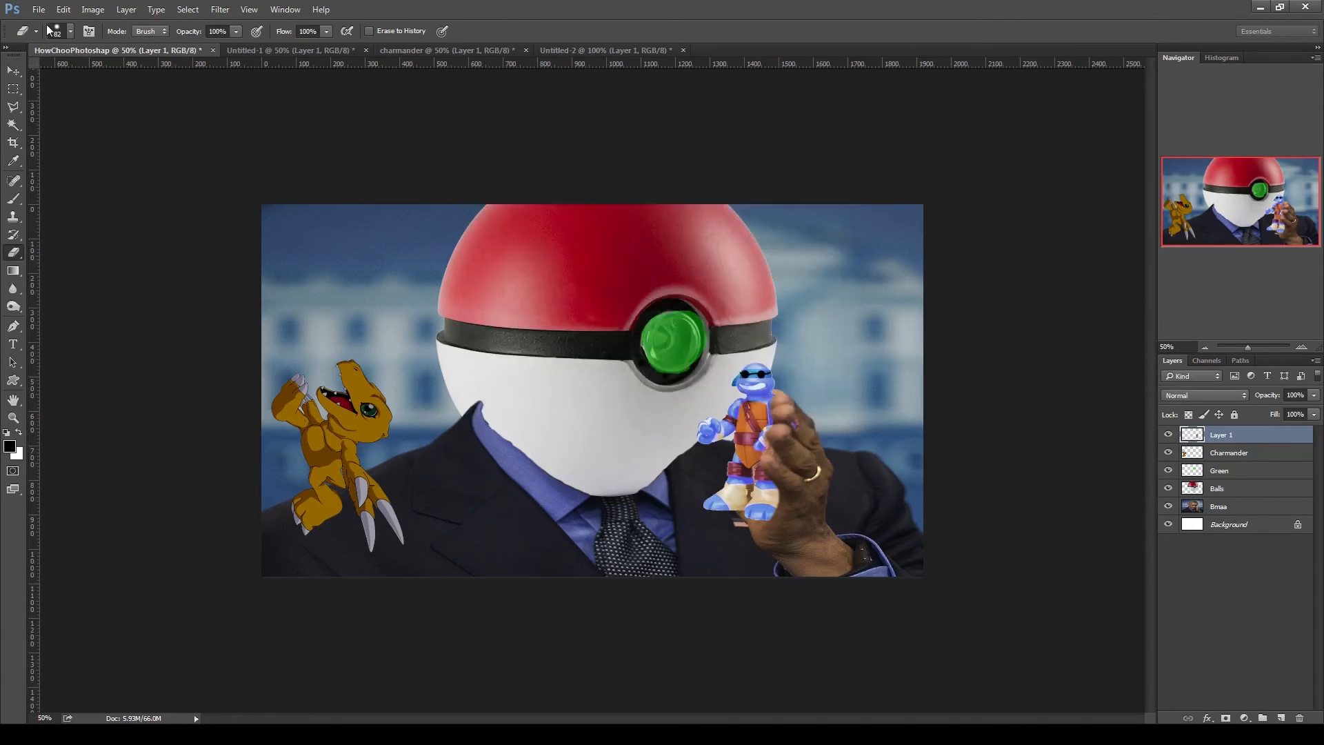
key("ctrl+v")
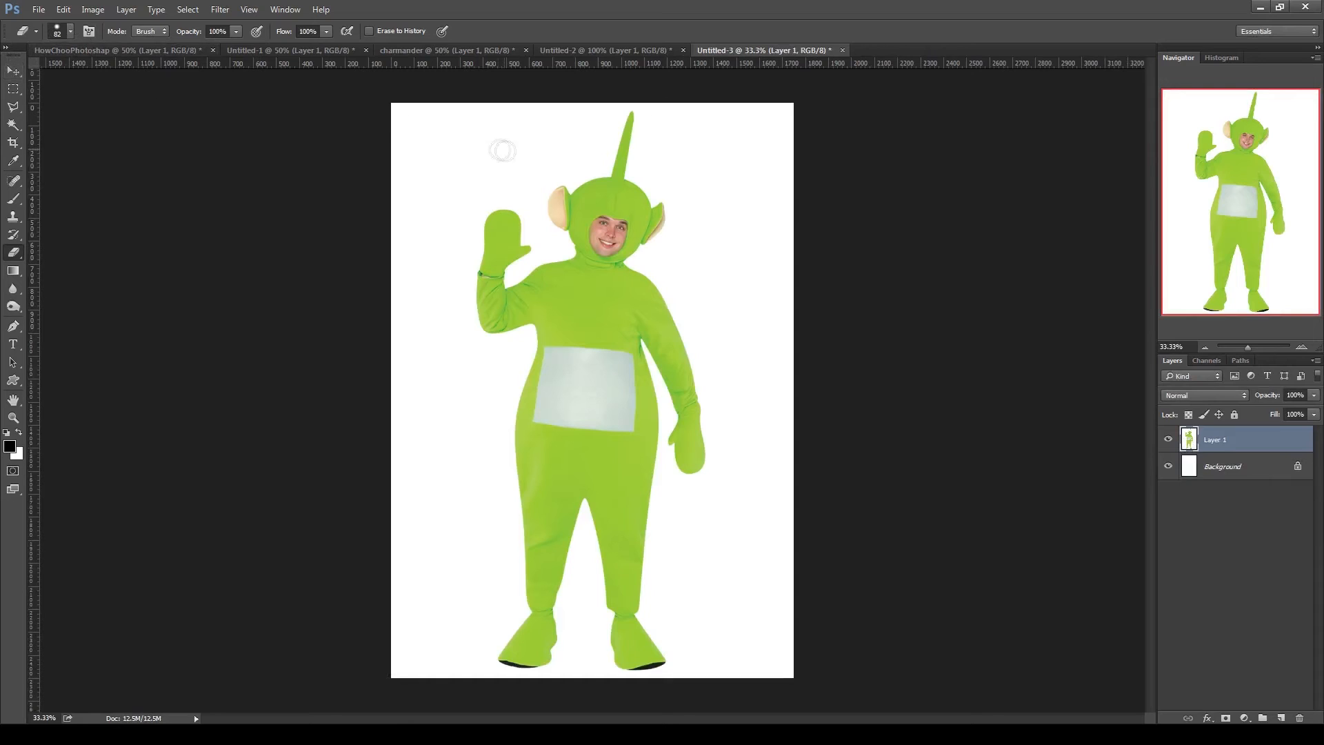
- Delete the white background around the costumed figure on Layer 1 and clear the selection
left_click(13, 124)
left_click(472, 194)
key("Delete")
key("ctrl+d")
- Move the cut-out figure into the HowChooPhotoshap document and transform it to about 31% size, rotated 90°, across the ball's red half
left_click(13, 70)
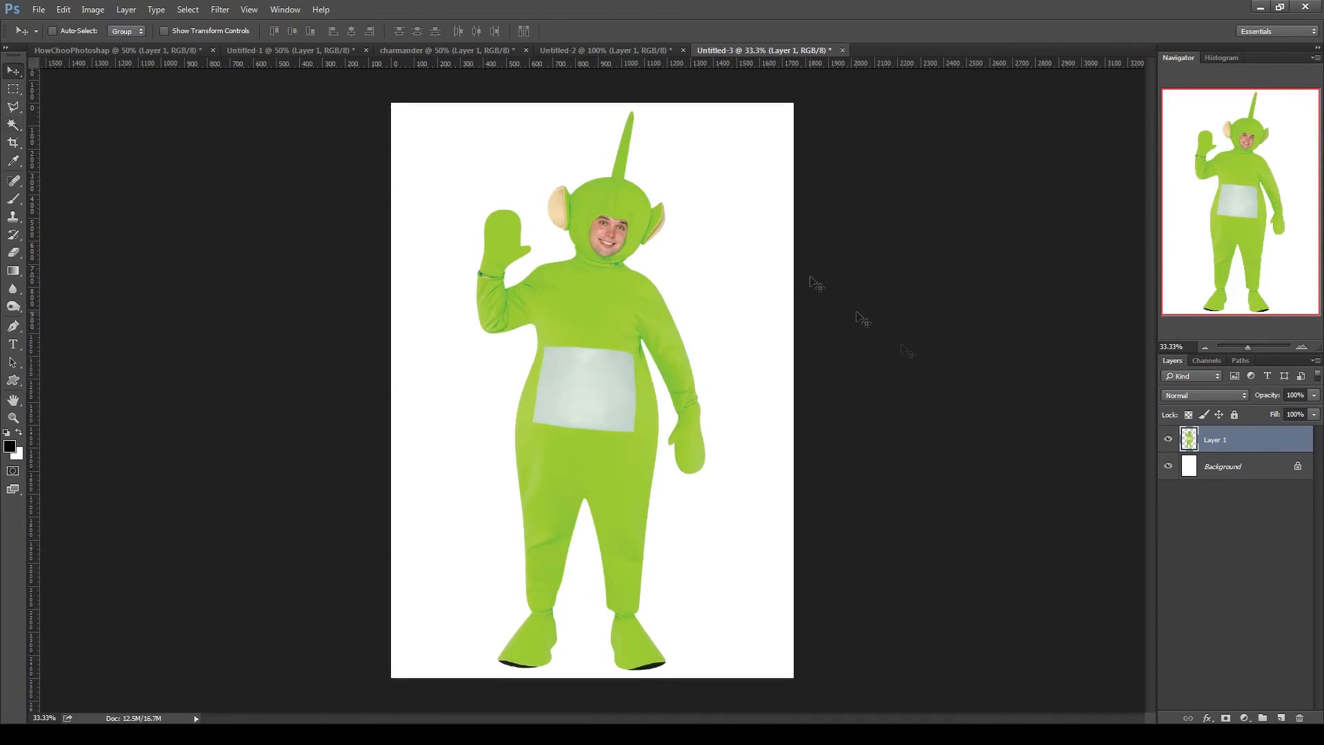
left_click_drag(710, 378, 549, 343)
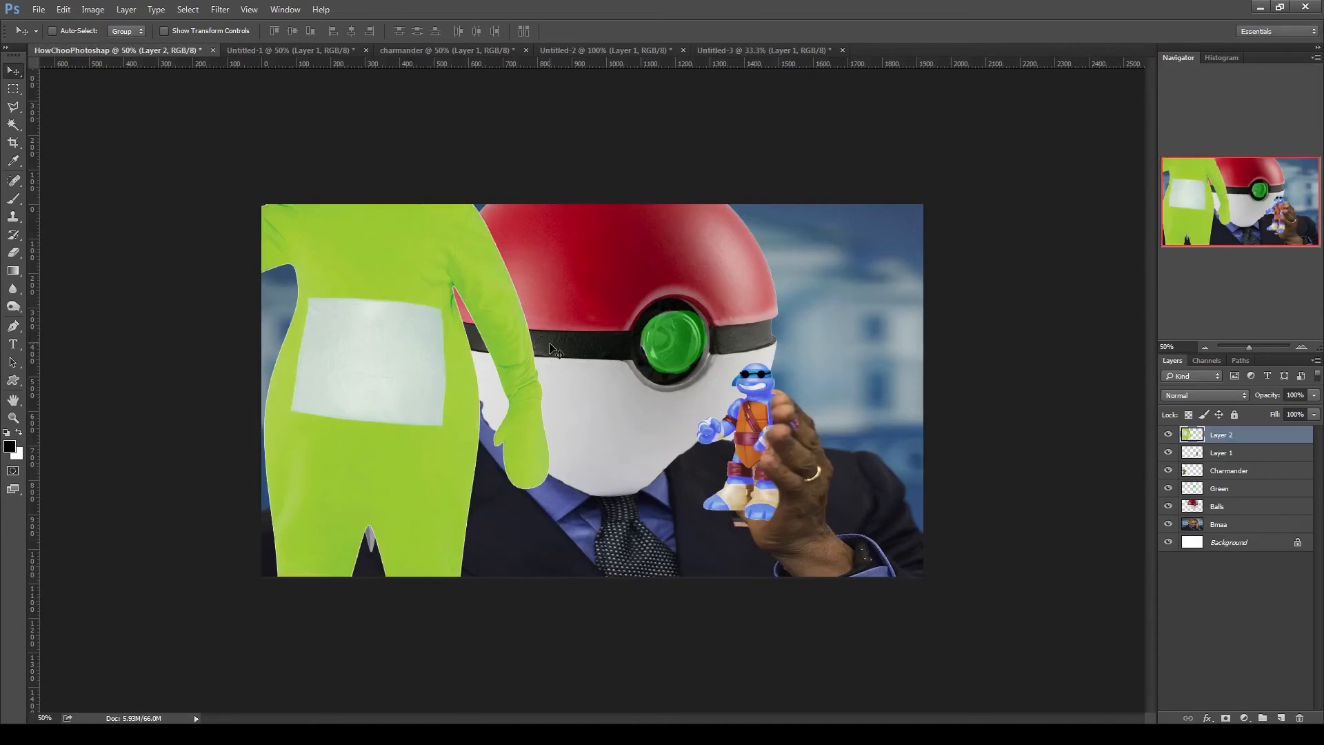
key("ctrl+t")
left_click_drag(376, 278, 655, 322)
left_click_drag(1014, 415, 697, 278)
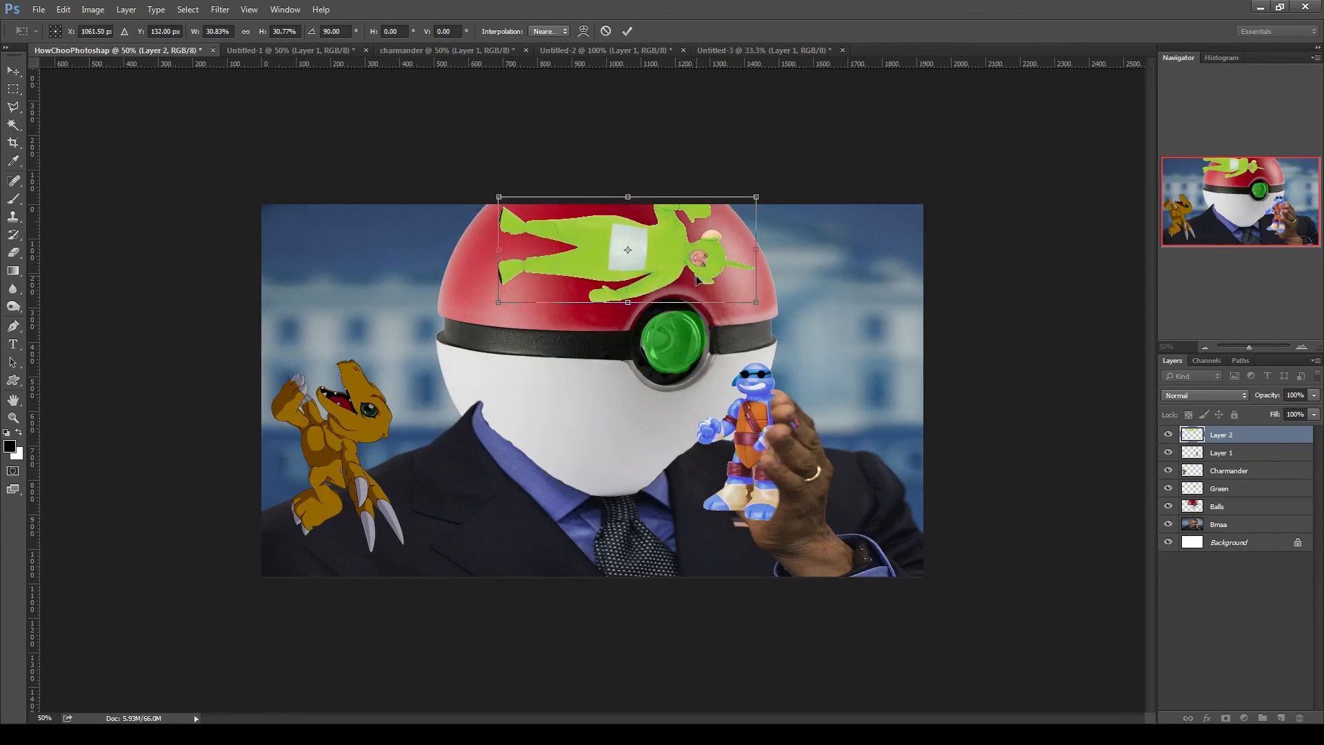
key("Return")
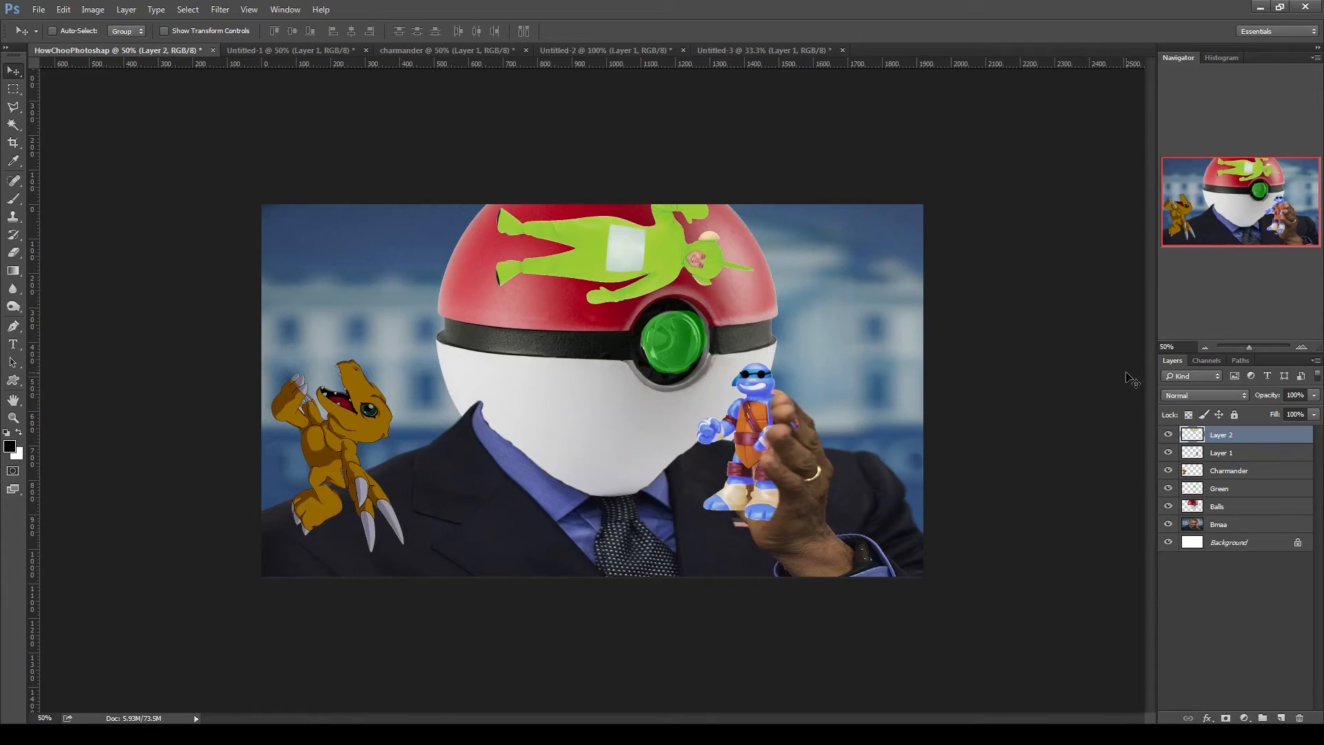
- Hide the turtle's layer, Layer 1, so the man's raised hand is uncovered
left_click(1205, 347)
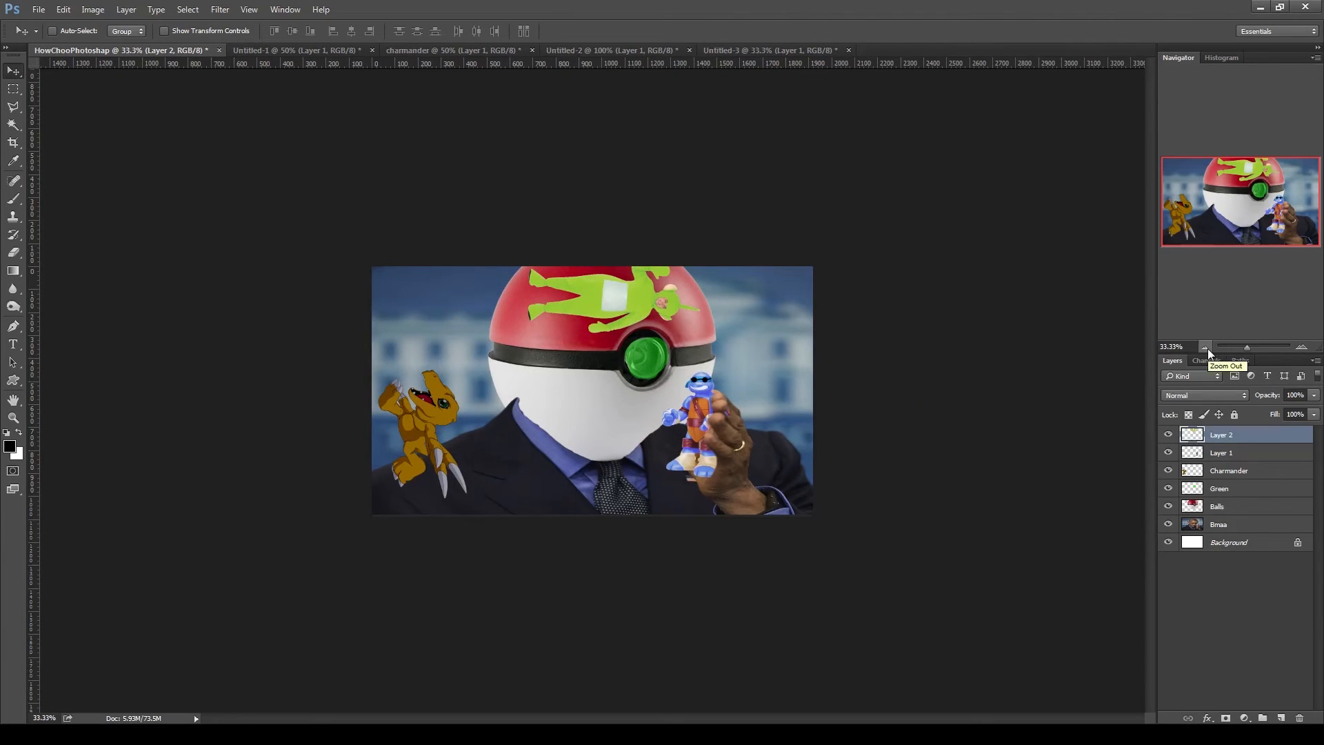
left_click(1301, 347)
left_click(1301, 347)
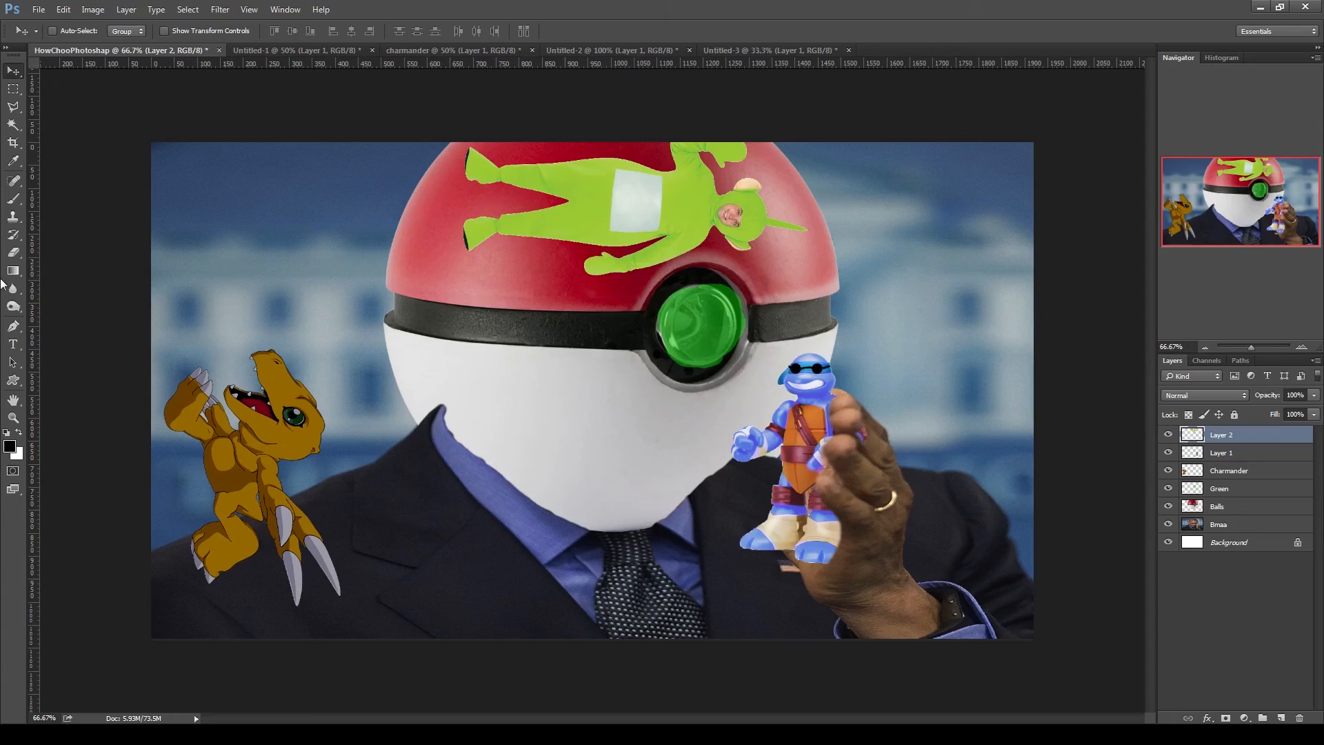
left_click(13, 199)
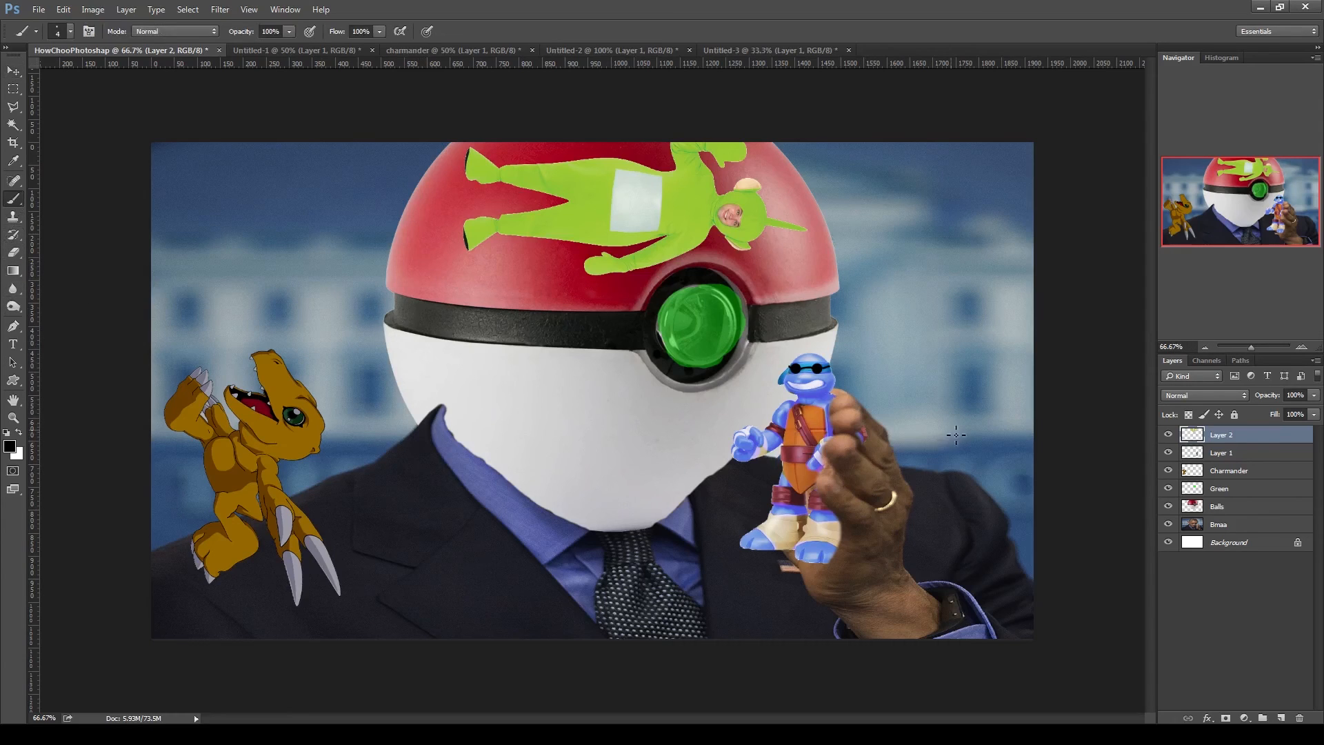
left_click(1168, 434)
left_click(1168, 435)
left_click(1169, 453)
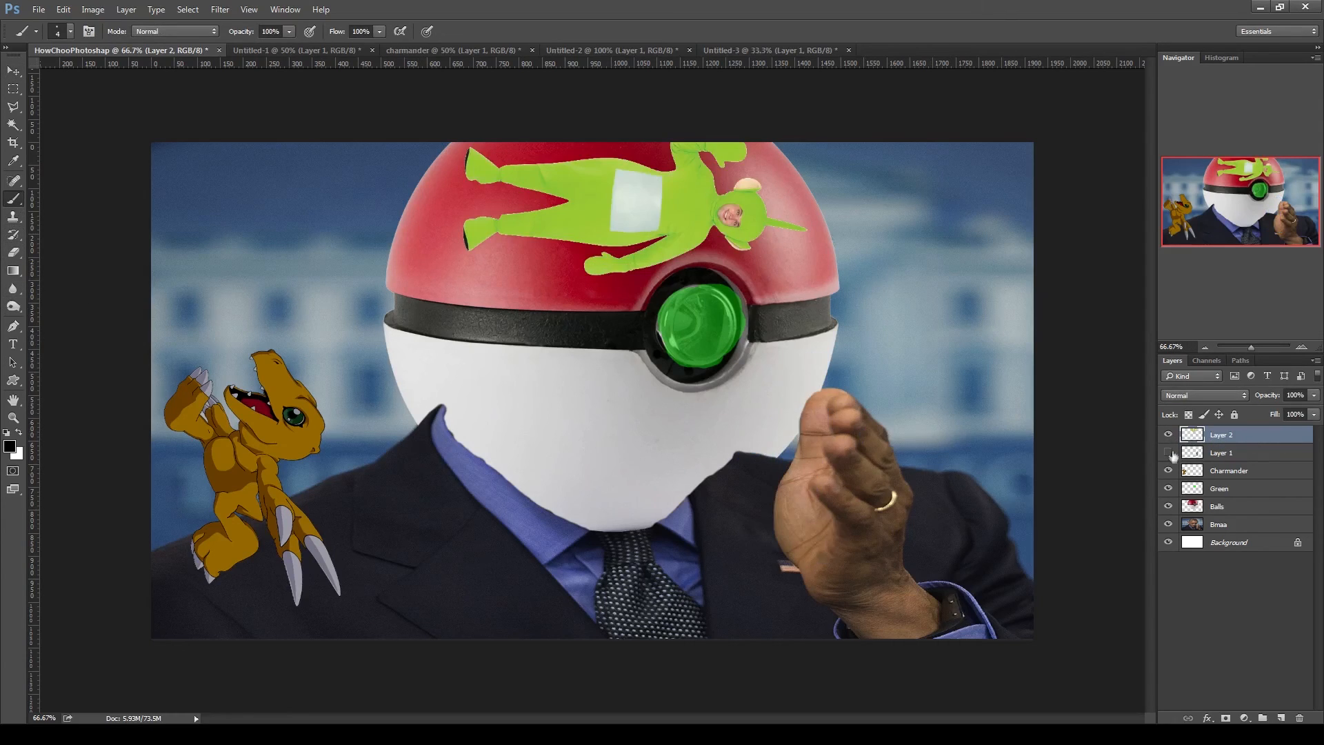
- Sample a skin tone from the raised hand as the foreground colour
left_click(10, 447)
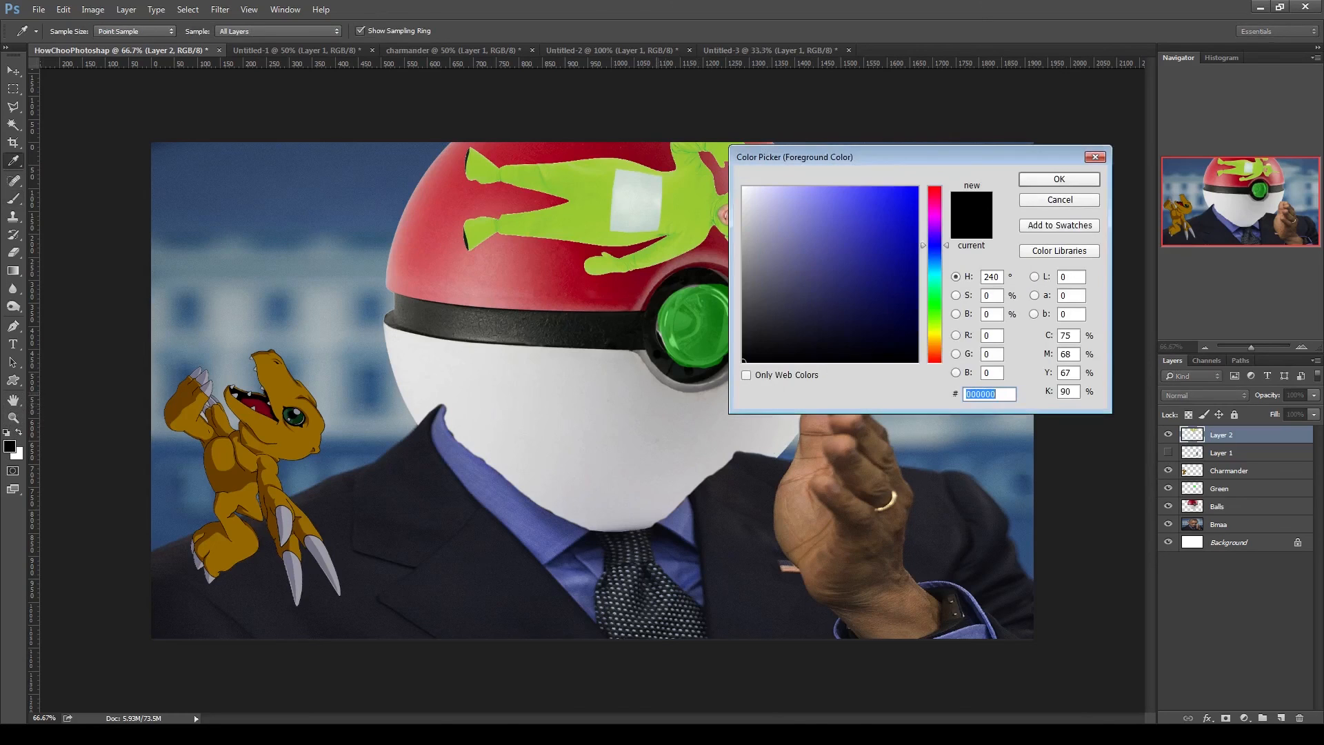
left_click(828, 442)
key("Return")
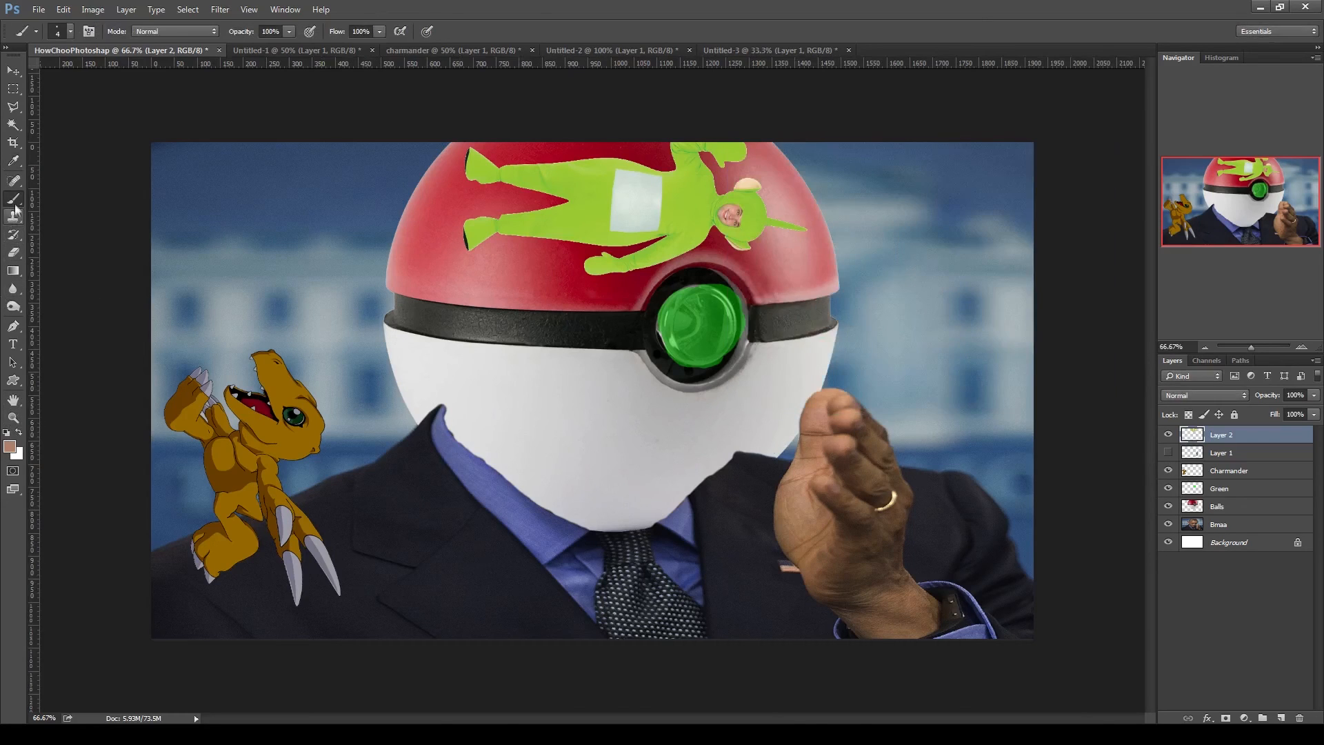
- Paint a long upright finger and extra sideways fingers over the man's hand with a 74 px skin-coloured brush
right_click(876, 360)
key("Return")
mouse_move(807, 397)
left_mouse_down()
mouse_move(821, 352)
mouse_move(841, 386)
mouse_move(824, 338)
mouse_move(785, 496)
left_mouse_up()
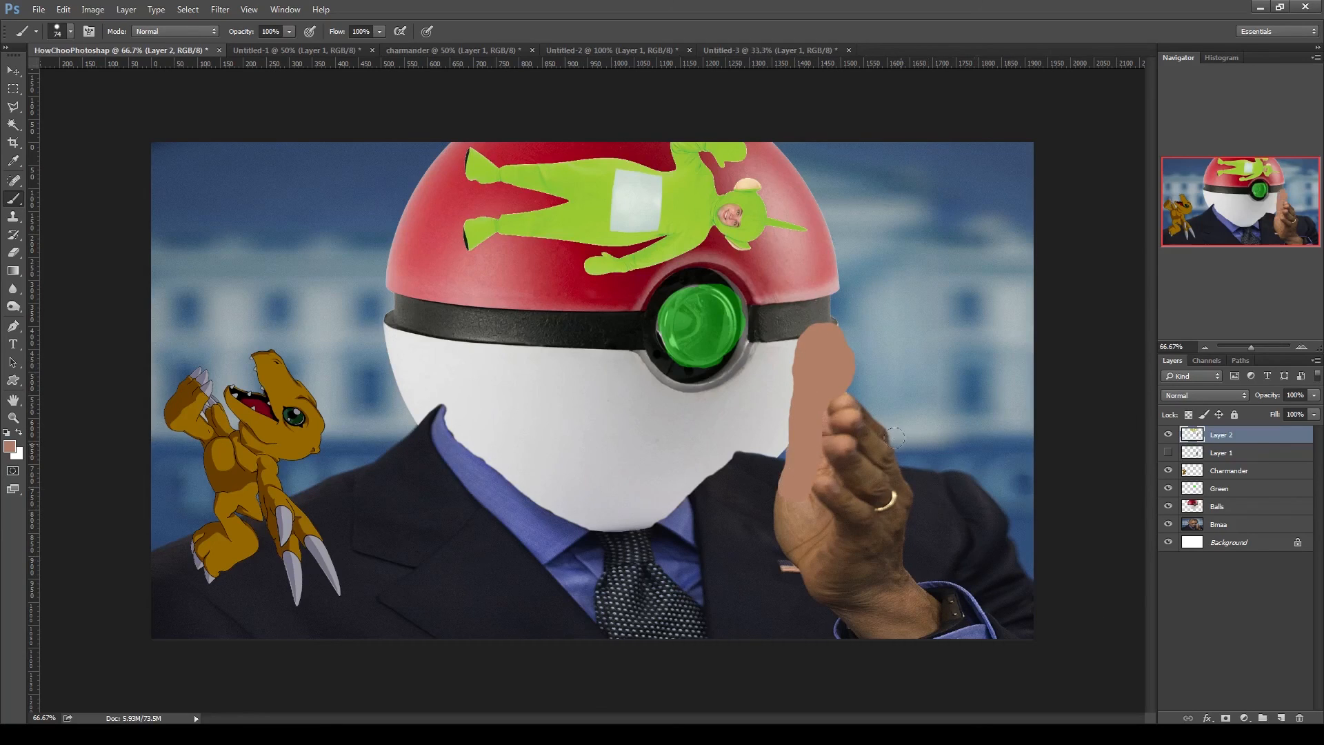
mouse_move(835, 363)
left_mouse_down()
mouse_move(828, 282)
mouse_move(813, 351)
left_mouse_up()
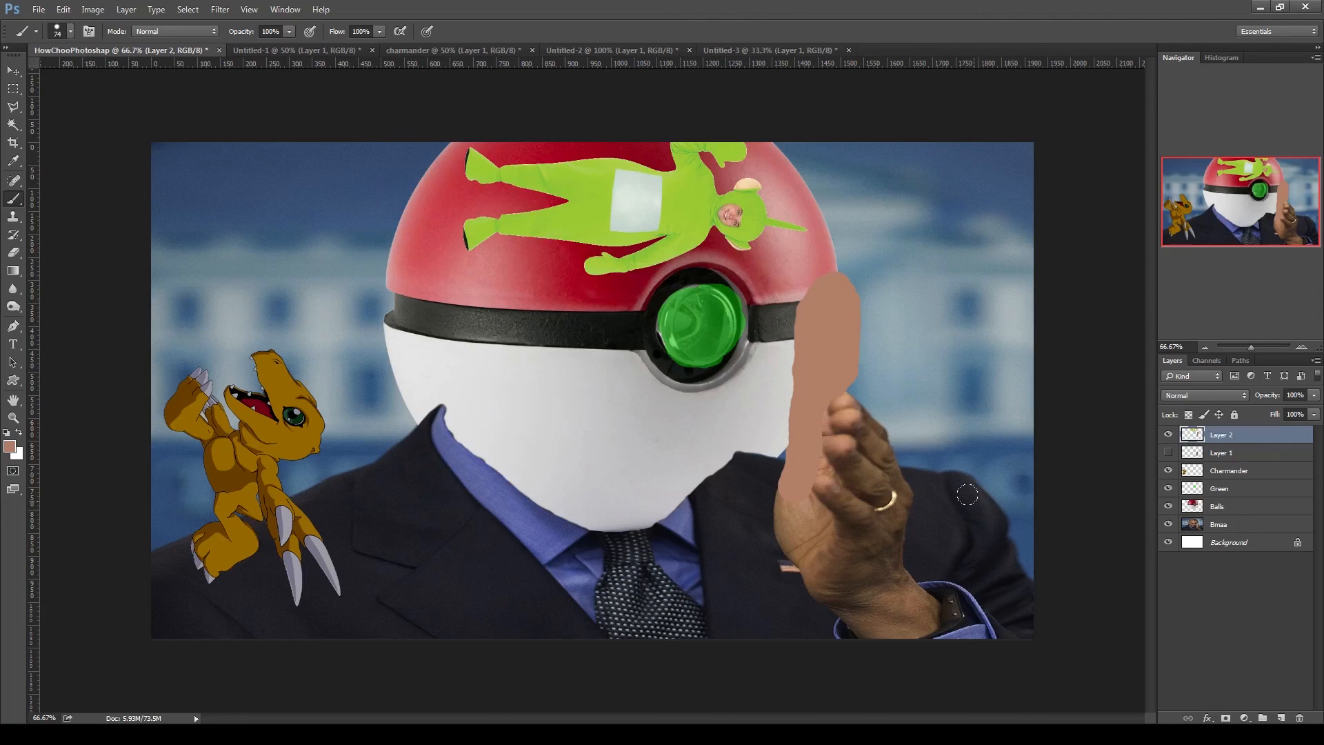
mouse_move(800, 303)
left_mouse_down()
mouse_move(819, 230)
mouse_move(839, 296)
left_mouse_up()
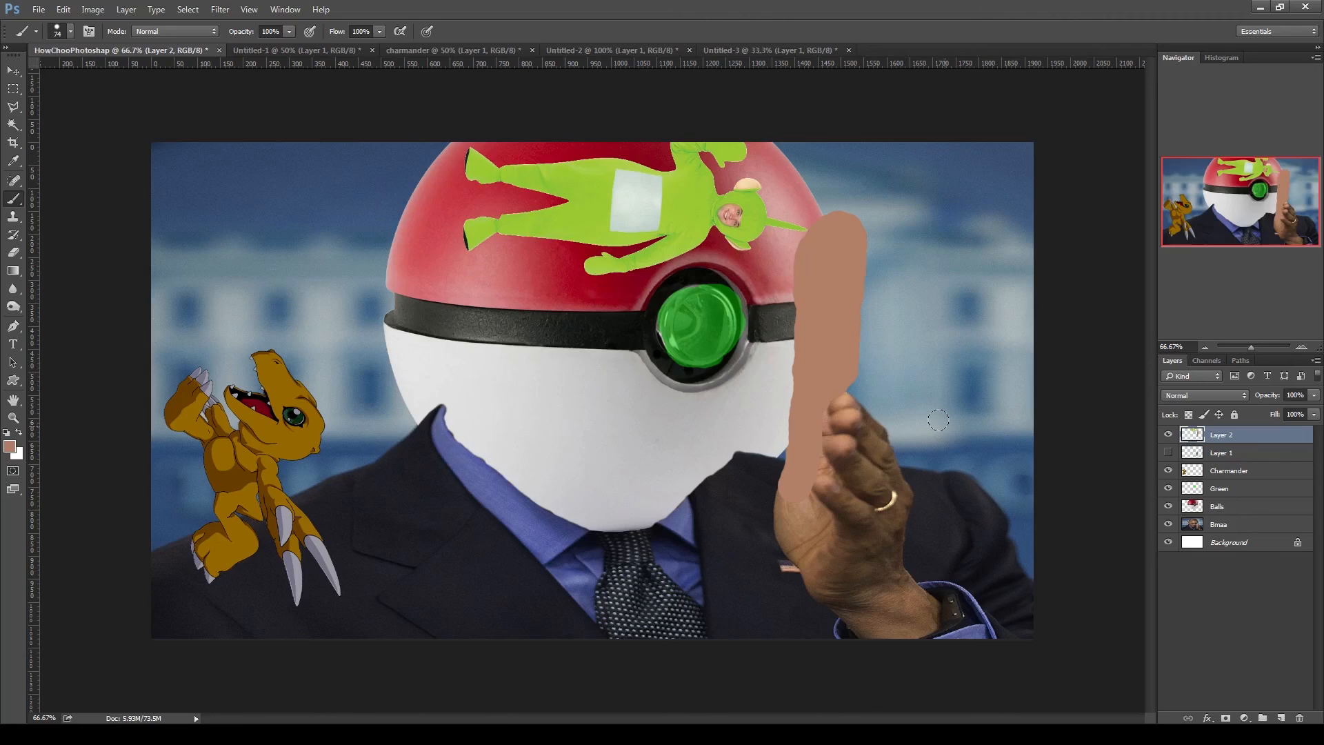
mouse_move(836, 404)
left_mouse_down()
mouse_move(831, 436)
mouse_move(887, 443)
mouse_move(882, 476)
mouse_move(825, 477)
mouse_move(949, 498)
mouse_move(831, 495)
mouse_move(914, 520)
mouse_move(856, 542)
mouse_move(776, 491)
left_mouse_up()
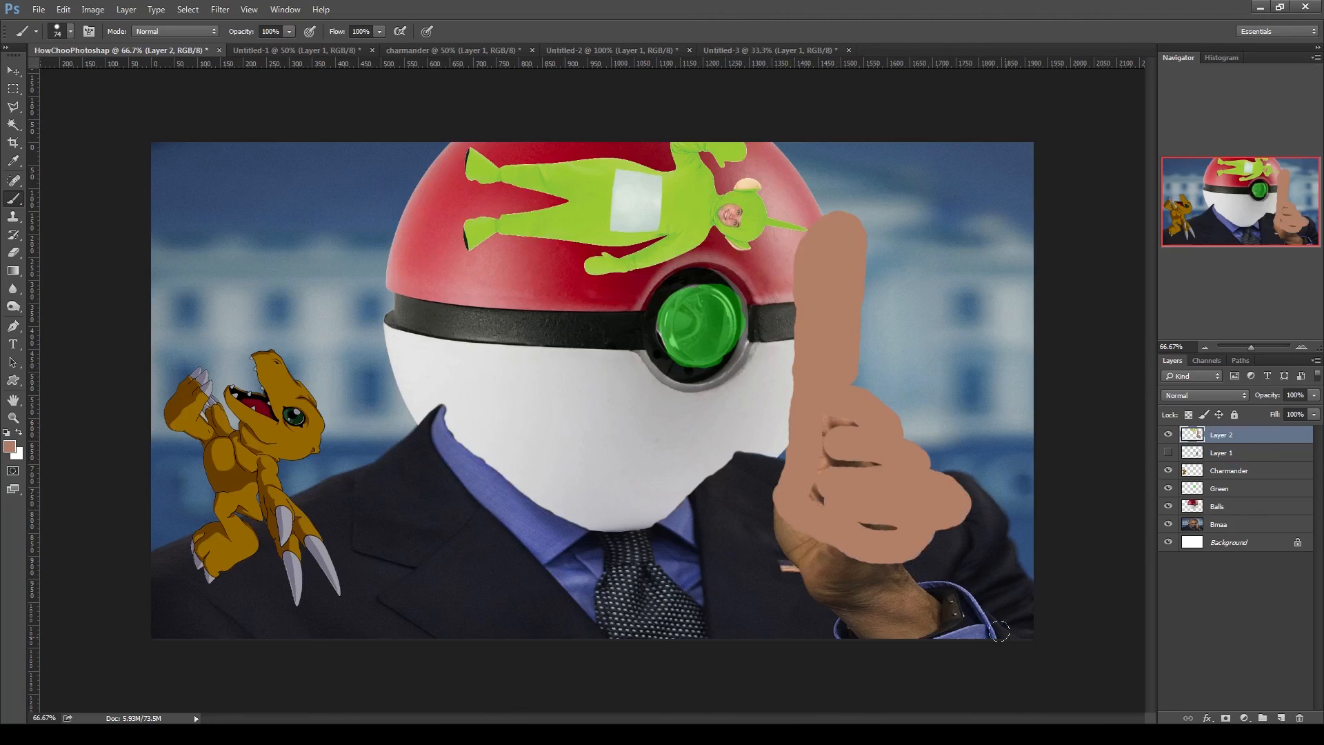
mouse_move(863, 398)
left_mouse_down()
mouse_move(931, 387)
mouse_move(890, 429)
left_mouse_up()
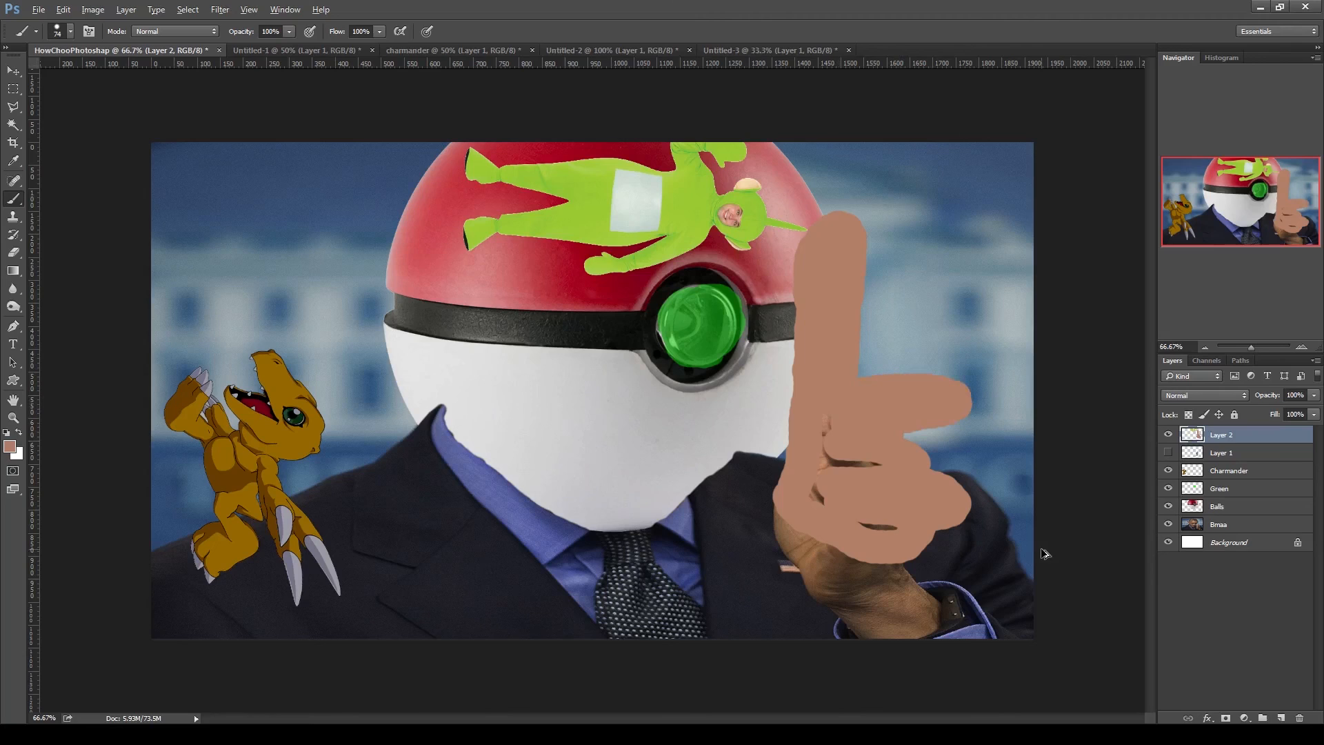
- Undo all the skin-coloured brush strokes painted over the hand
key("ctrl+alt+z")
key("ctrl+alt+z")
key("ctrl+alt+z")
key("ctrl+alt+z")
key("ctrl+alt+z")
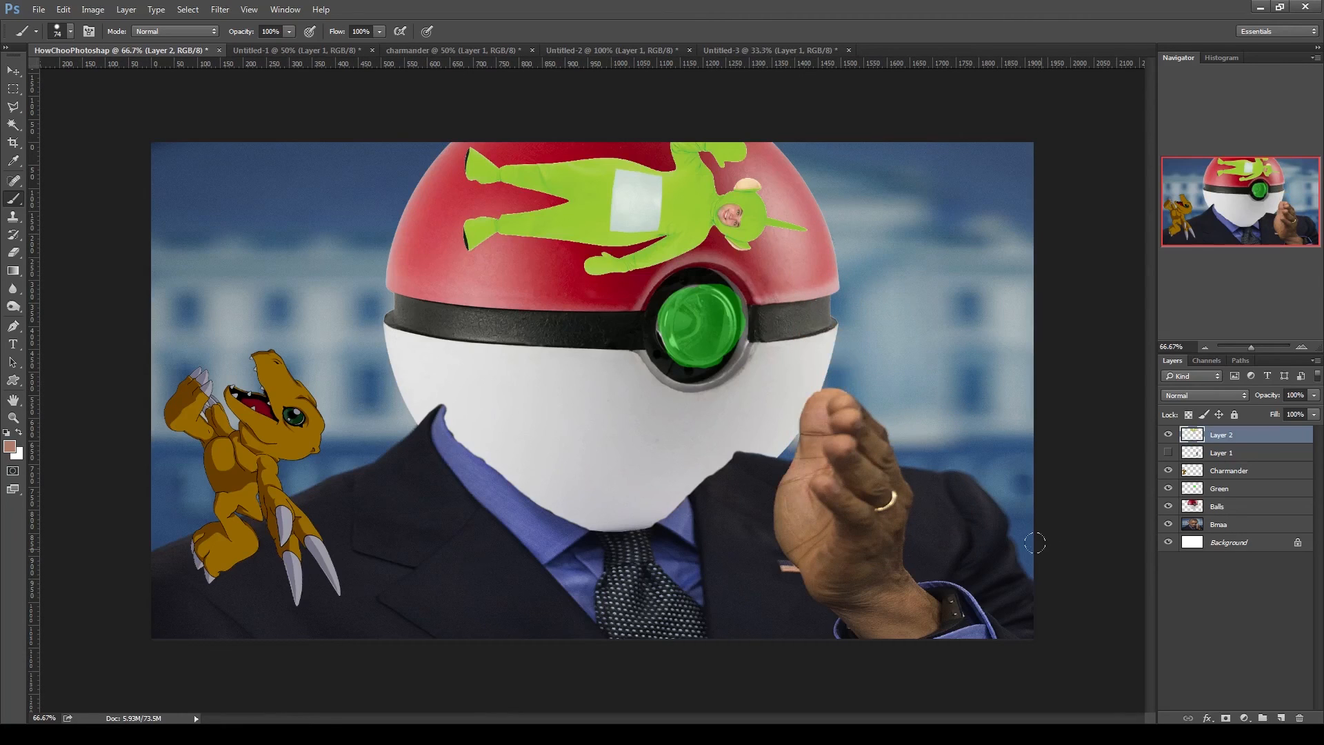